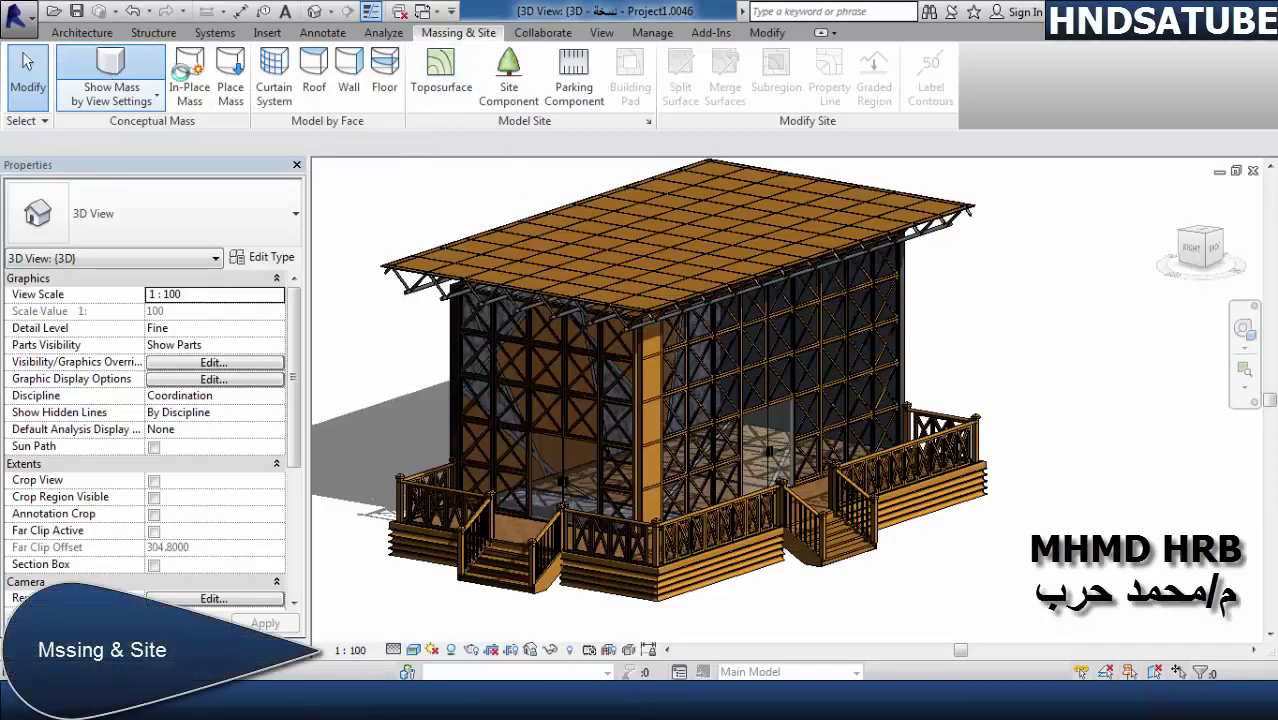
# - Show mass forms and create an in-place mass named Umbrella 1
pyautogui.click(110, 72)
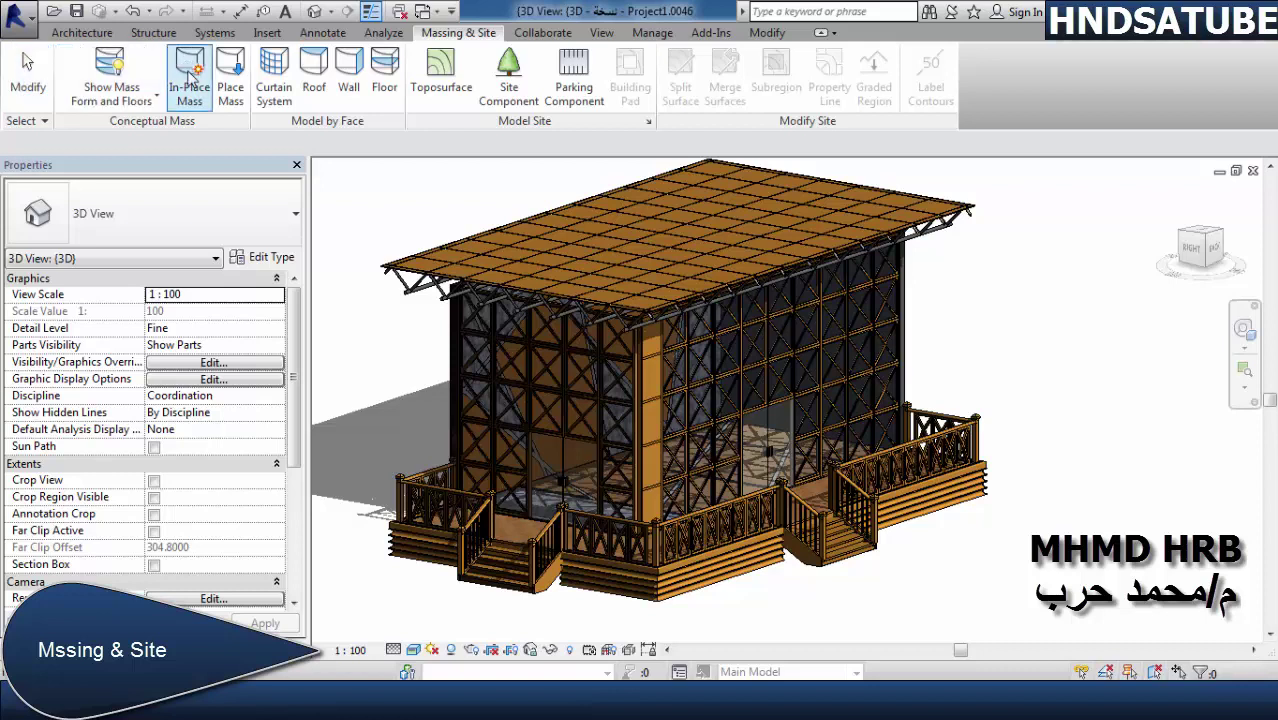
pyautogui.click(191, 77)
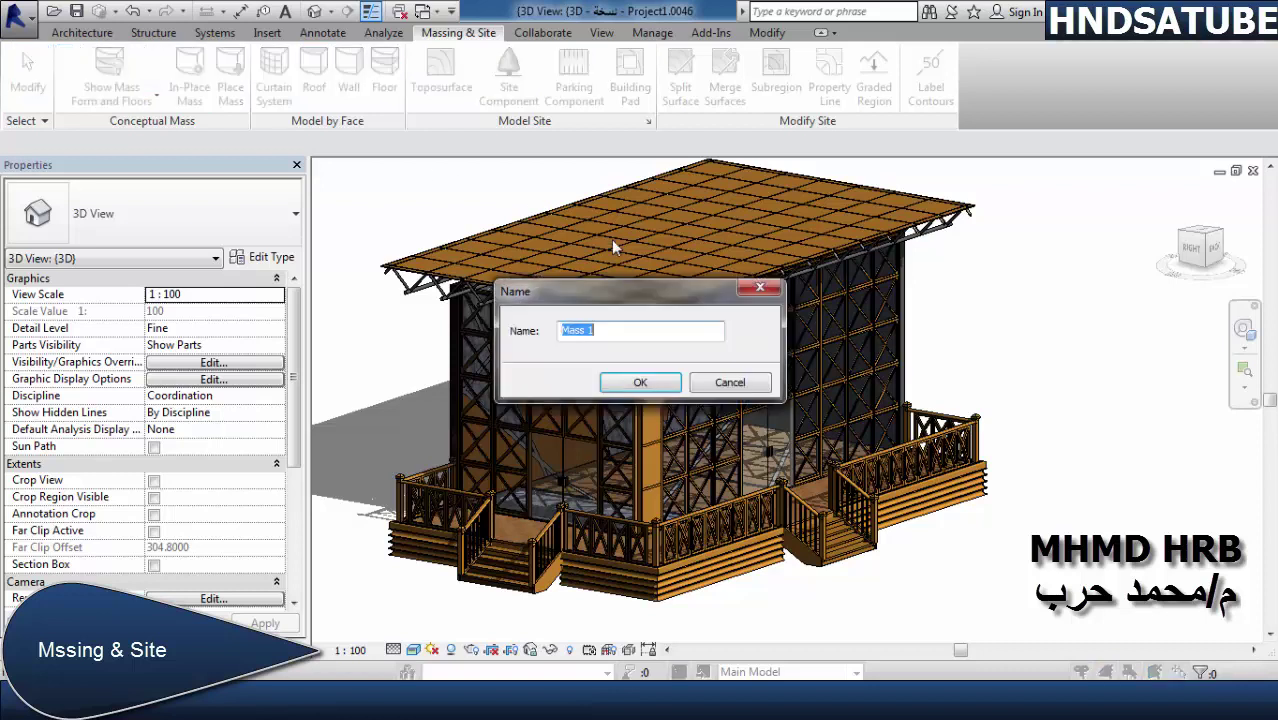
pyautogui.write('a')
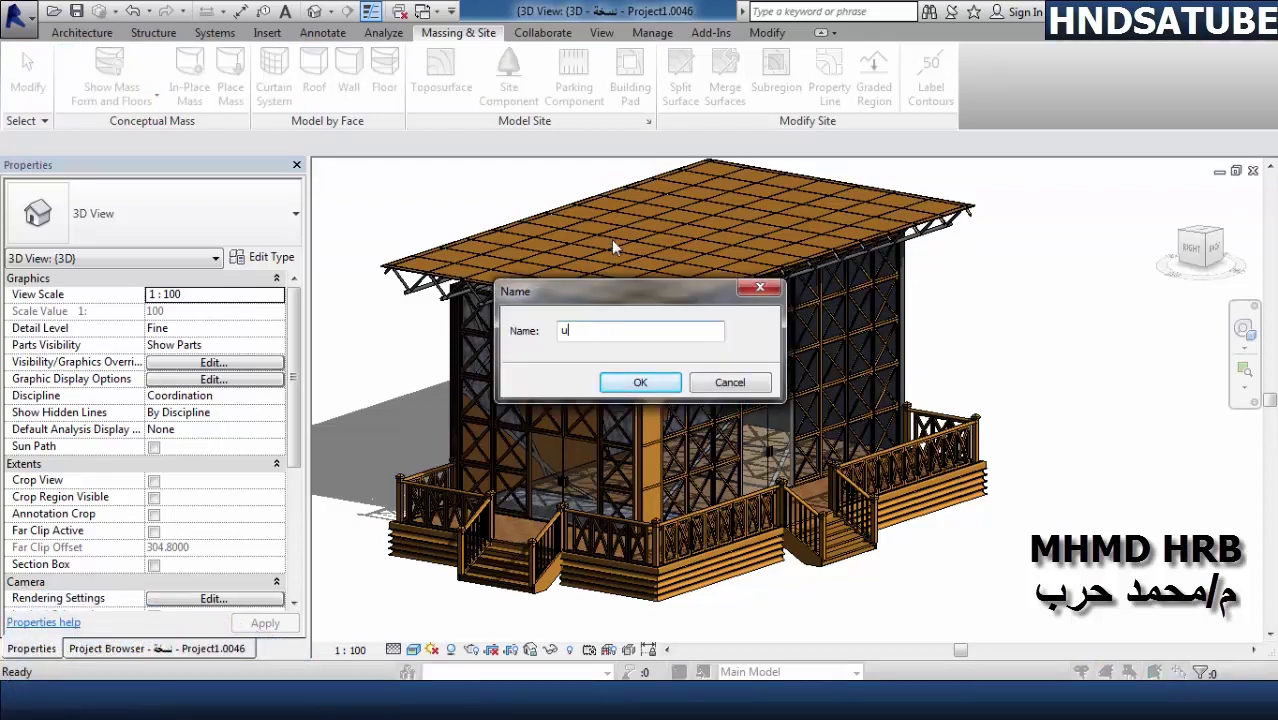
pyautogui.press('BackSpace')
pyautogui.write('U')
pyautogui.write('mbrel')
pyautogui.write('la')
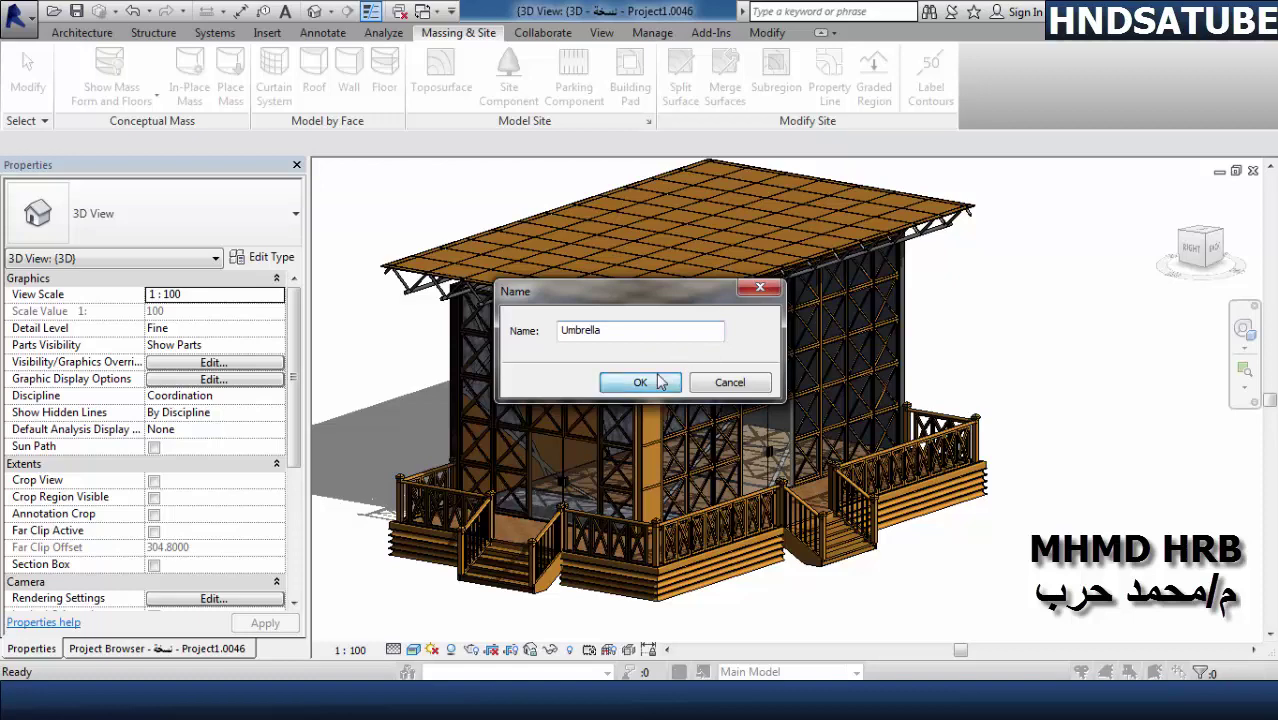
pyautogui.click(655, 381)
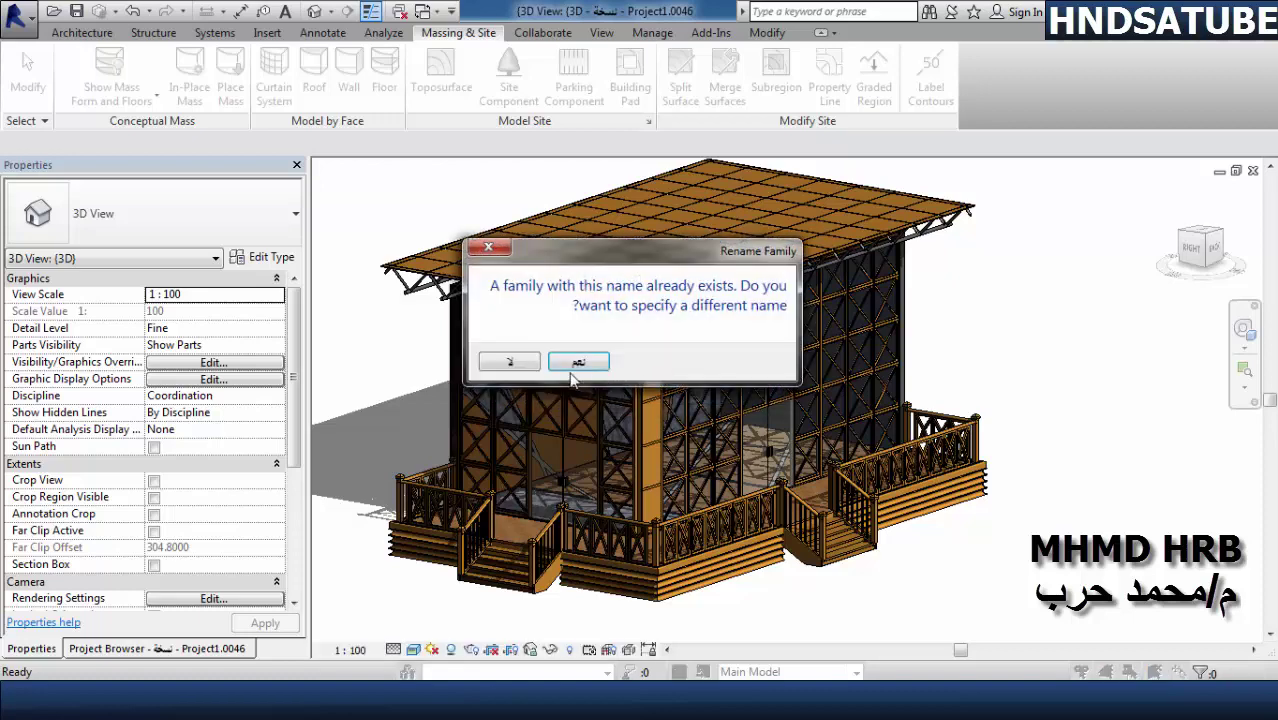
pyautogui.click(575, 364)
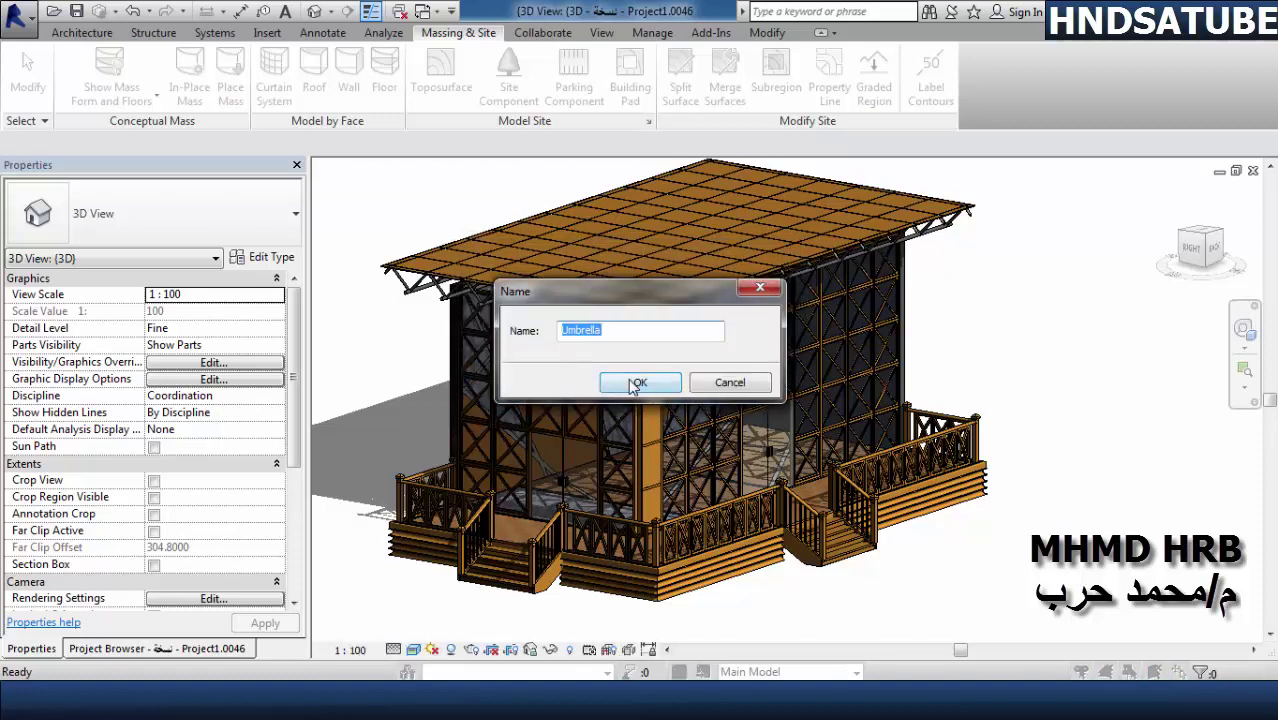
pyautogui.click(616, 330)
pyautogui.write('1')
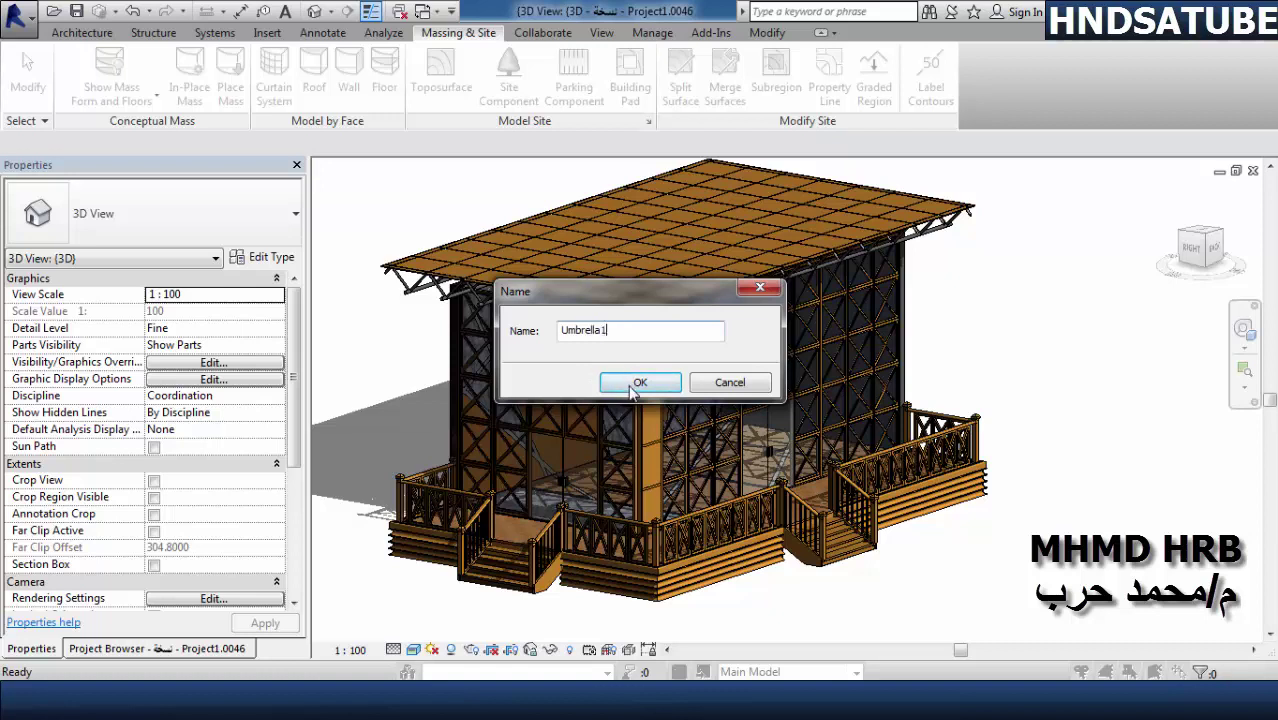
pyautogui.click(640, 385)
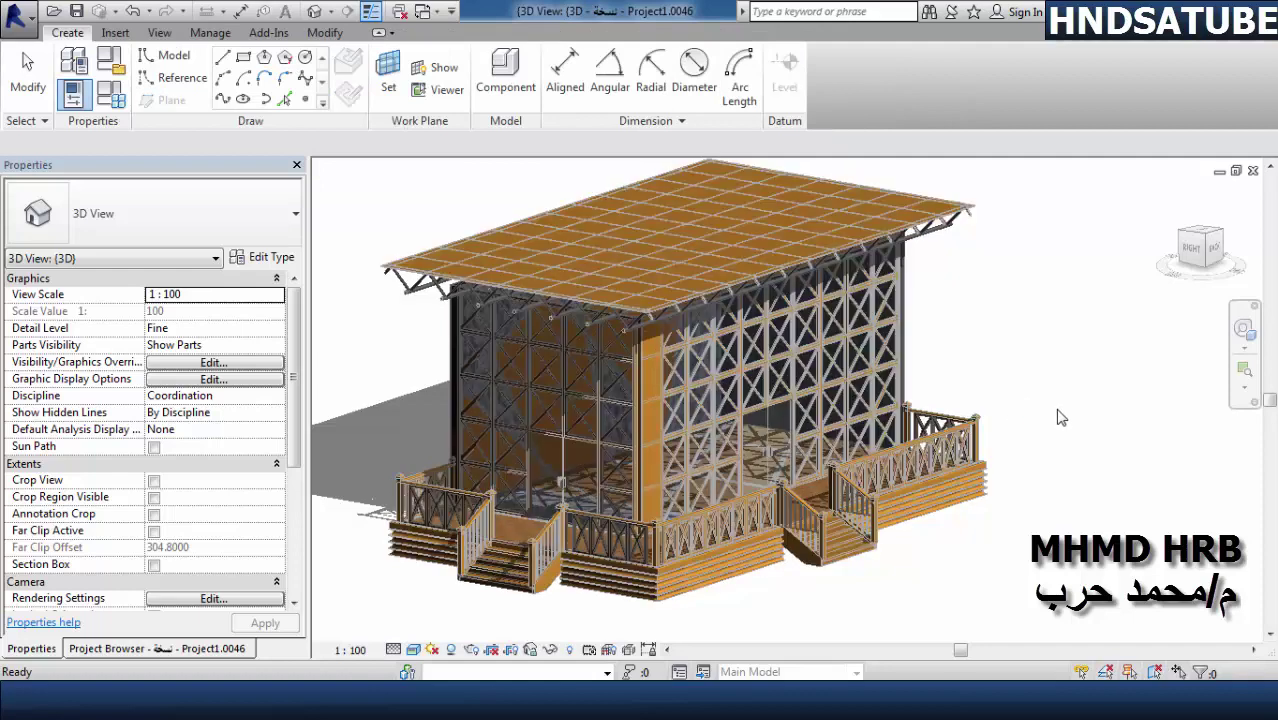
# - Open the ground floor plan from the Project Browser
pyautogui.moveTo(1007, 411); pyautogui.dragTo(1016, 416, button='middle')
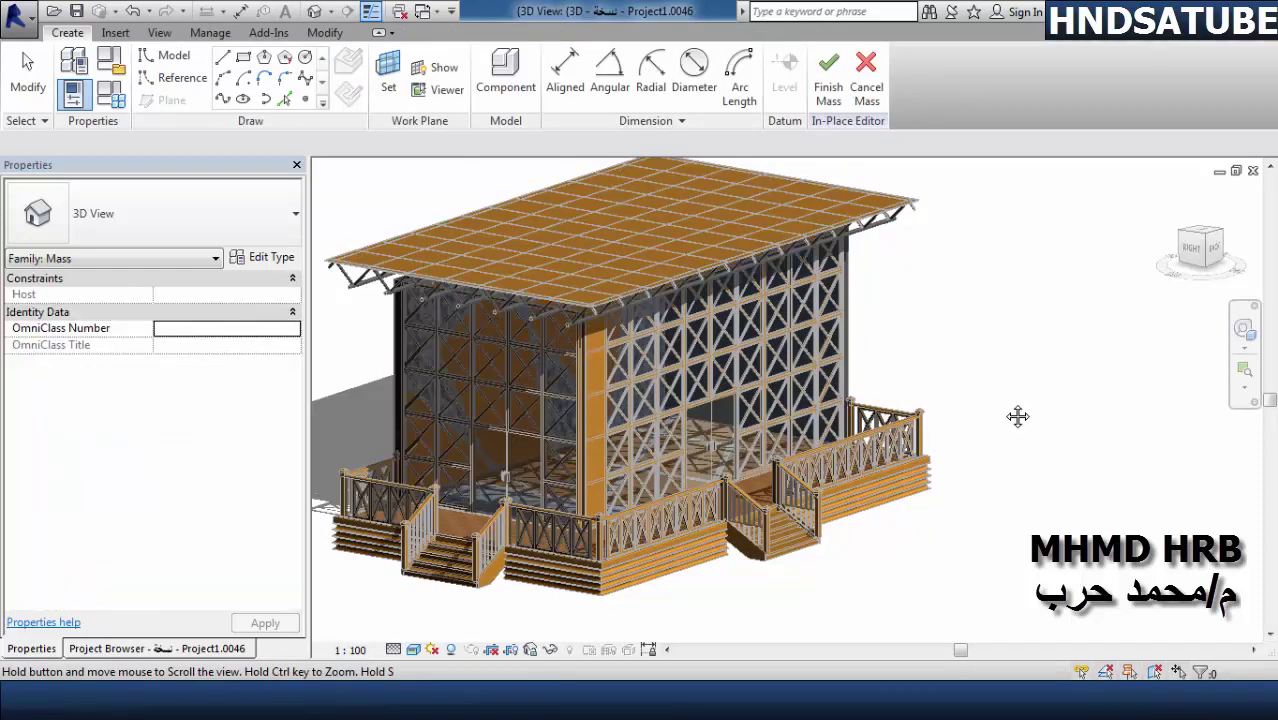
pyautogui.click(101, 651)
pyautogui.doubleClick(107, 241)
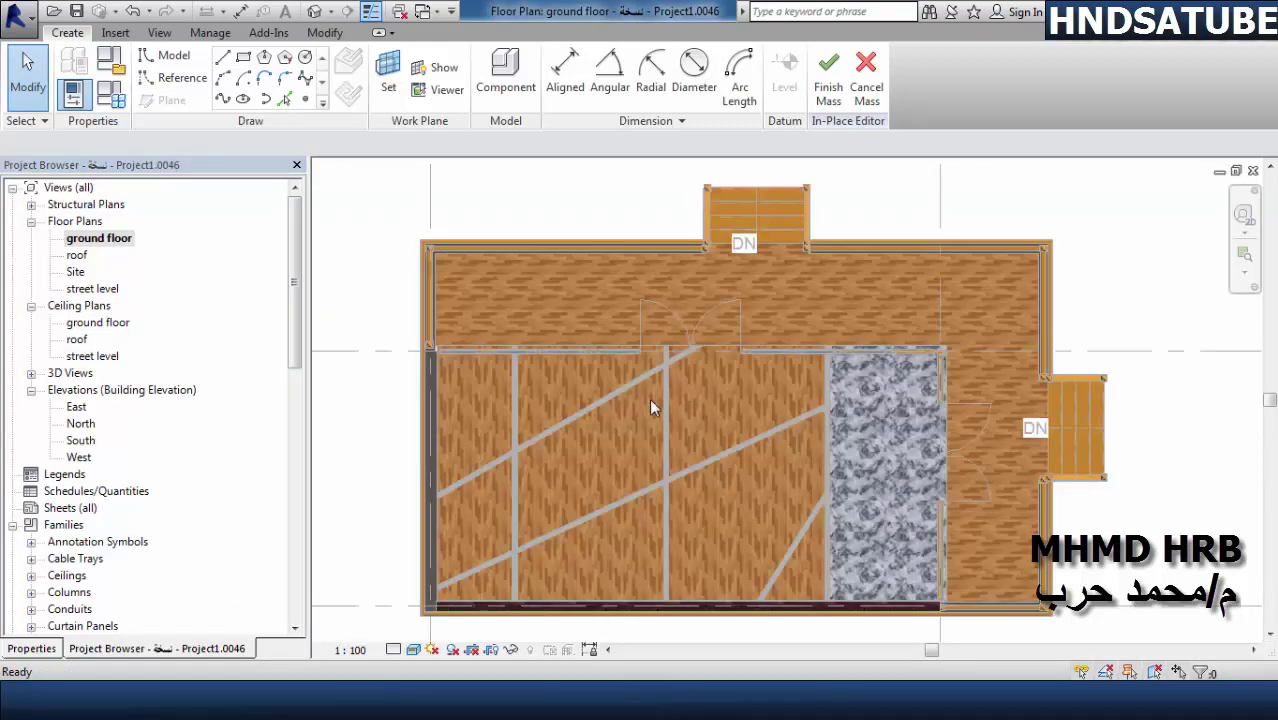
pyautogui.moveTo(649, 398); pyautogui.dragTo(633, 426, button='middle')
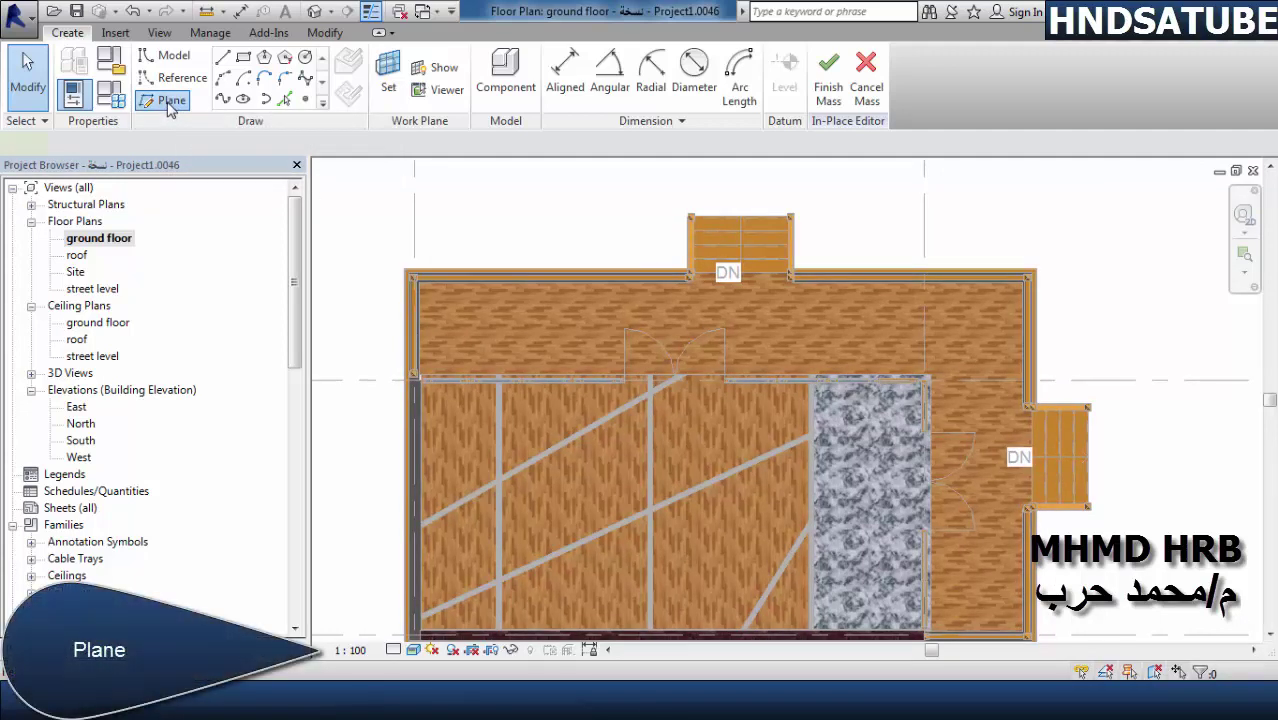
# - Draw a vertical reference plane along the deck's left wall
pyautogui.click(170, 101)
pyautogui.scroll(2, 412, 350)
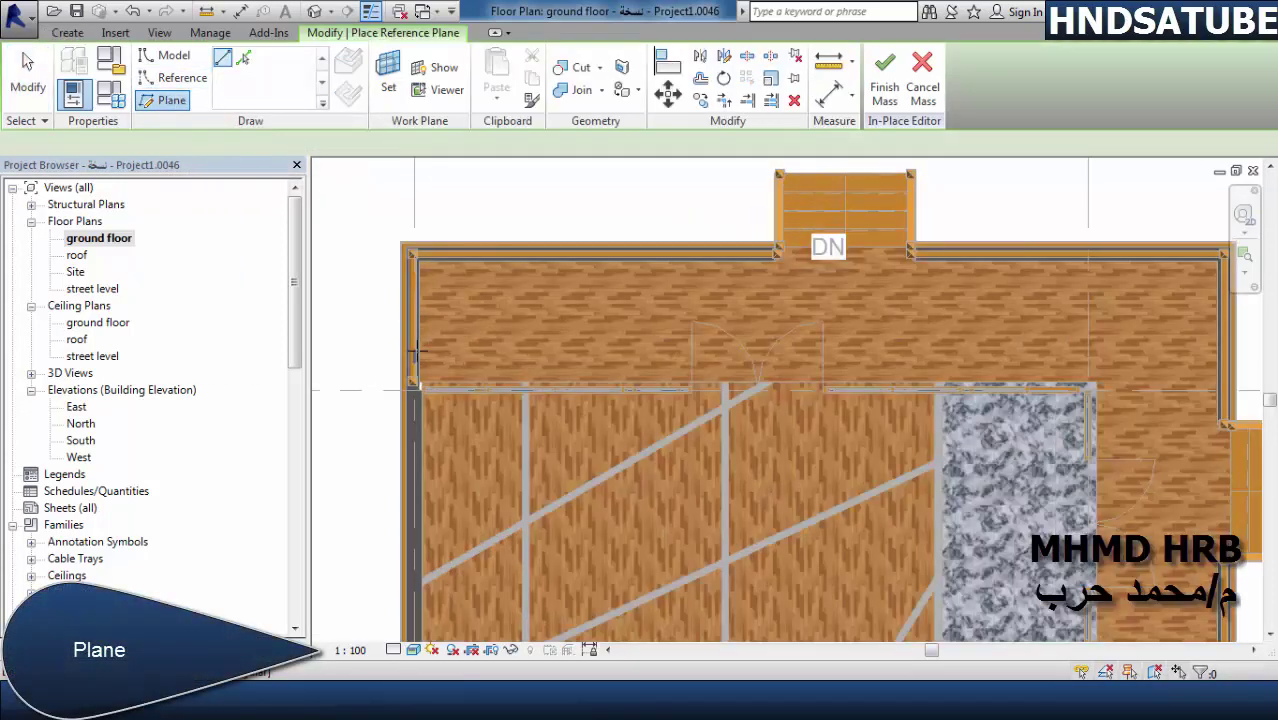
pyautogui.scroll(2, 425, 380)
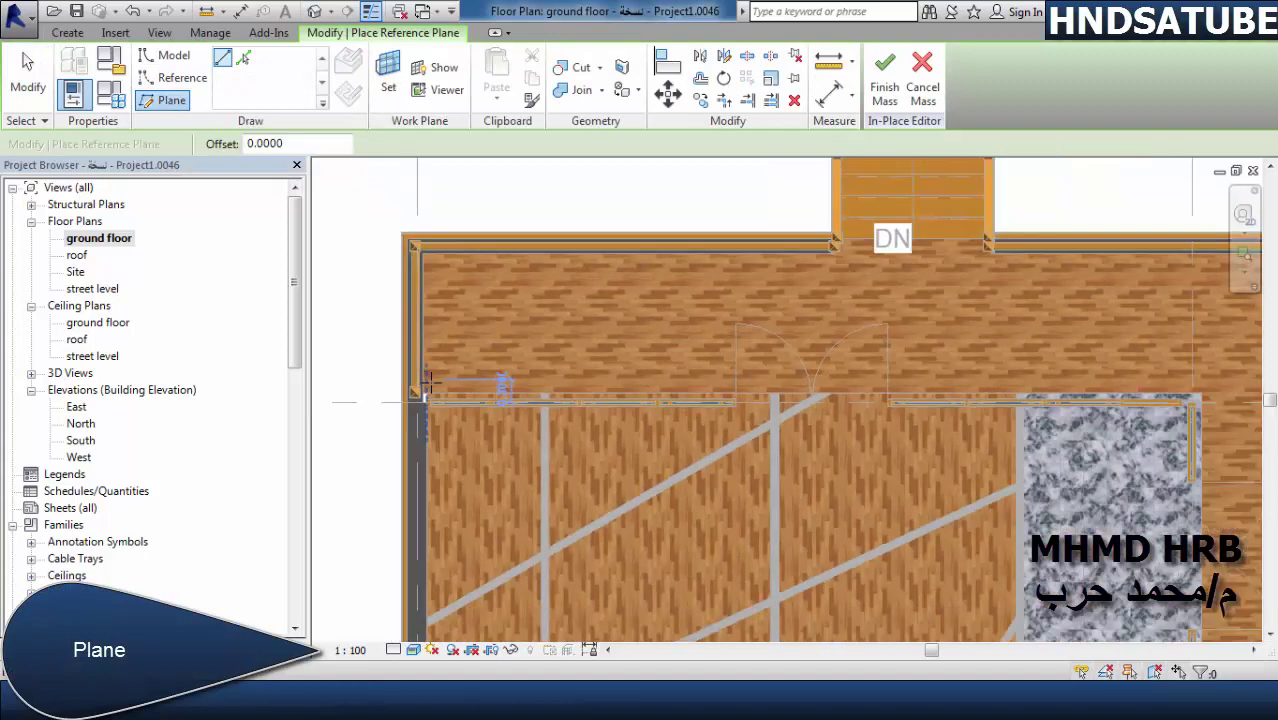
pyautogui.scroll(1, 424, 398)
pyautogui.scroll(2, 427, 400)
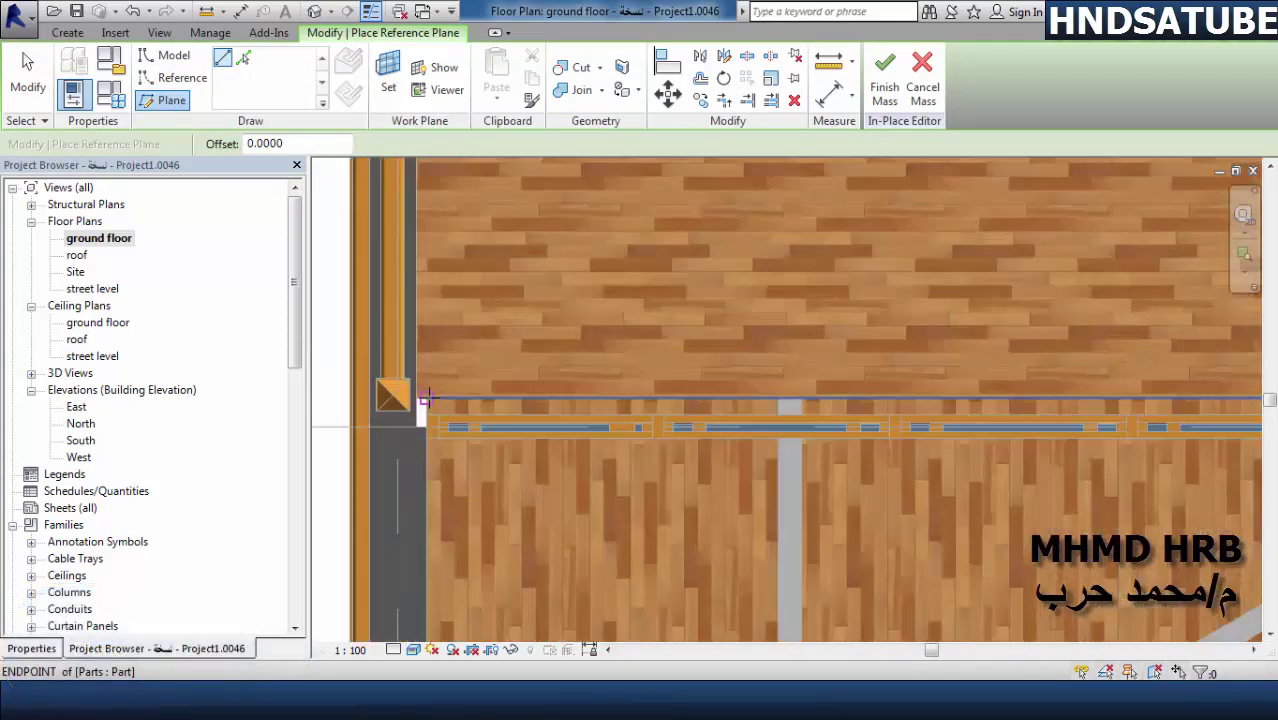
pyautogui.scroll(1, 428, 400)
pyautogui.click(407, 399)
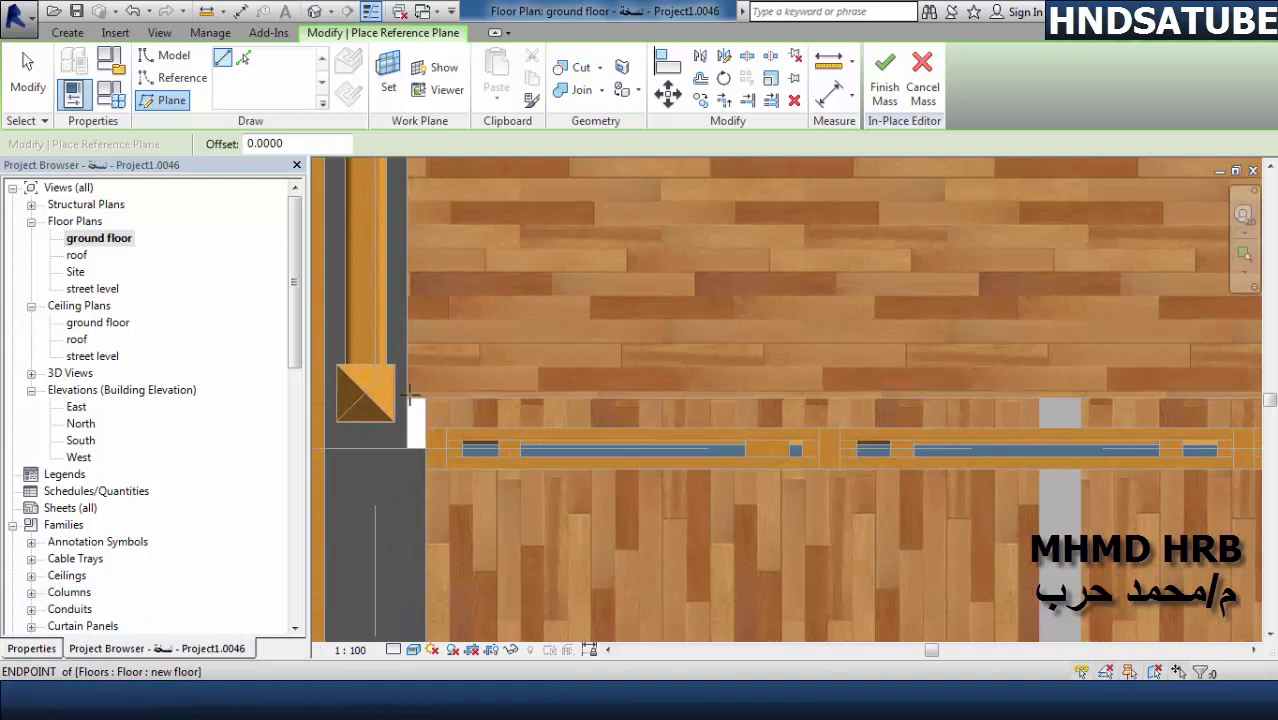
pyautogui.scroll(-2, 415, 432)
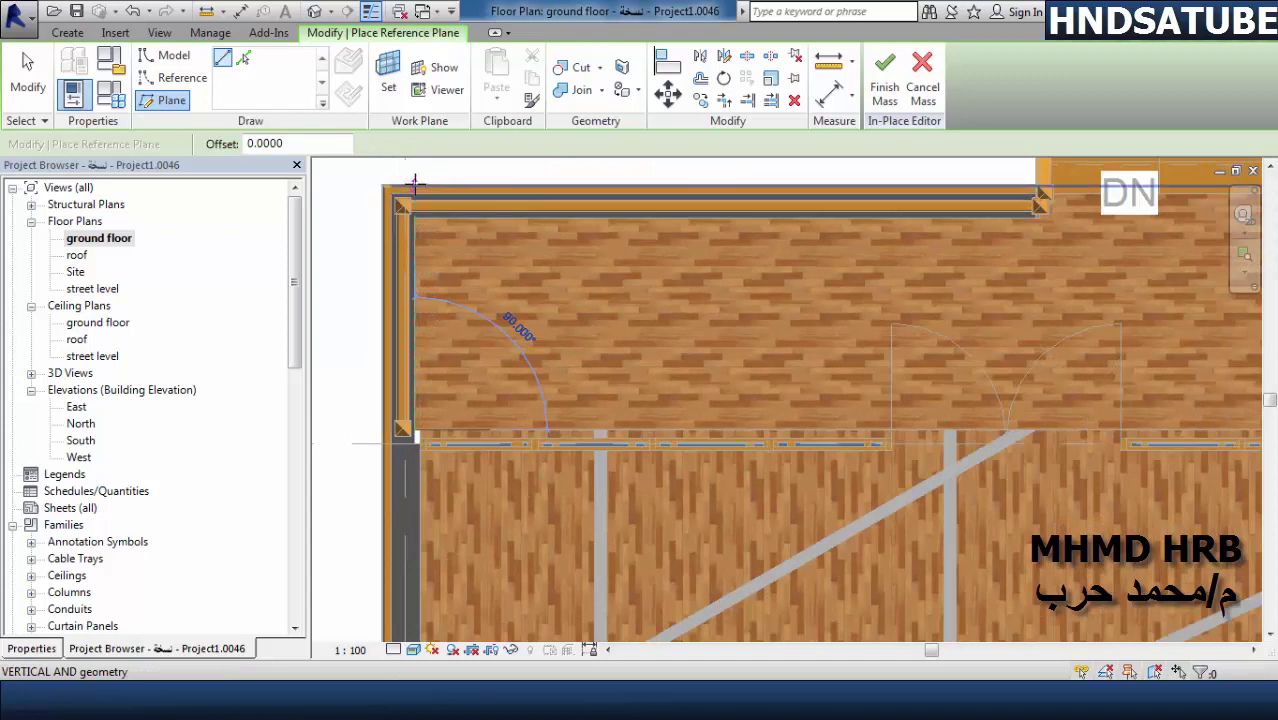
pyautogui.click(414, 183)
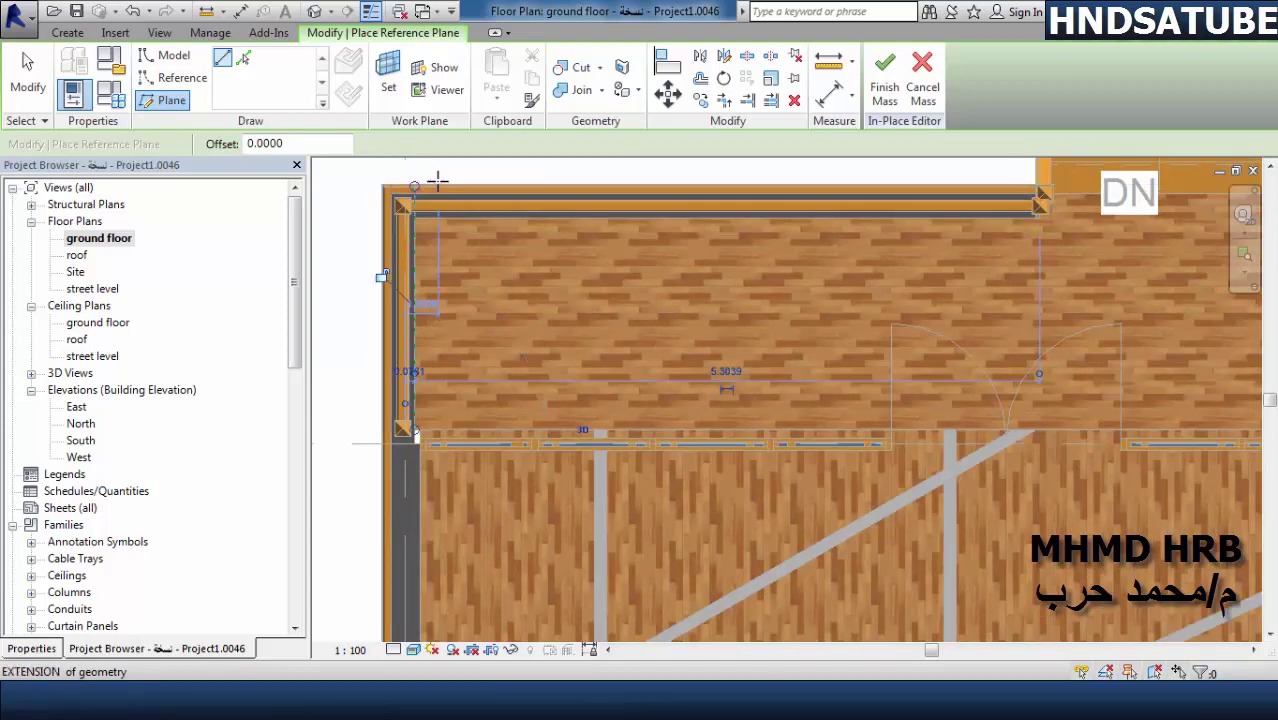
pyautogui.click(243, 58)
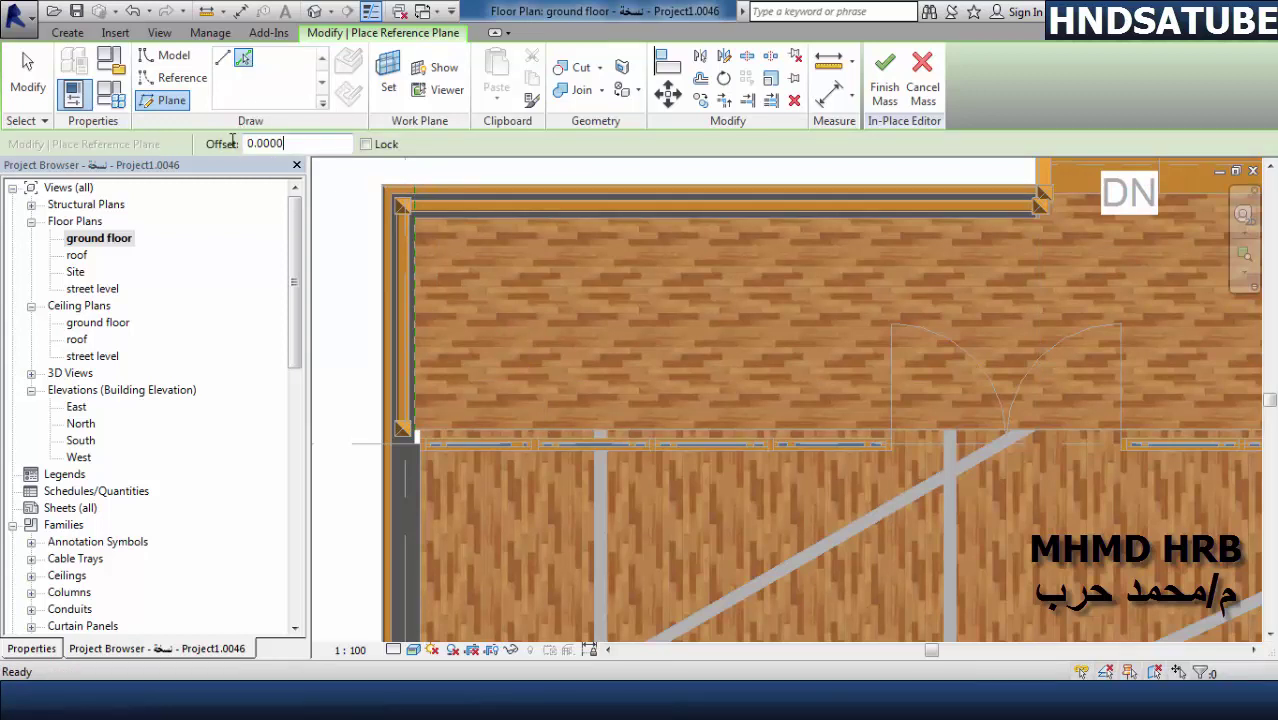
# - Place reference planes offset 4 from both door edge lines at the front entrance
pyautogui.hotkey('ctrl', 'a')
pyautogui.write('5')
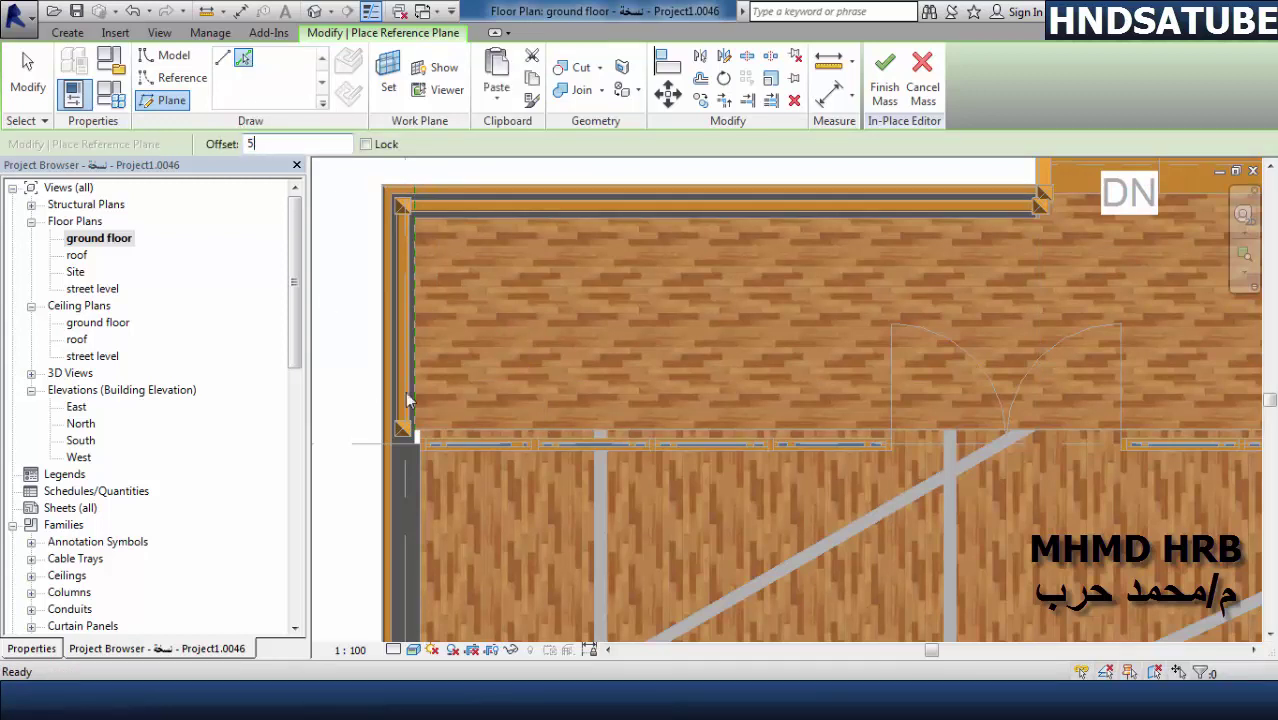
pyautogui.moveTo(421, 362); pyautogui.dragTo(437, 410, button='middle')
pyautogui.scroll(-4, 436, 401)
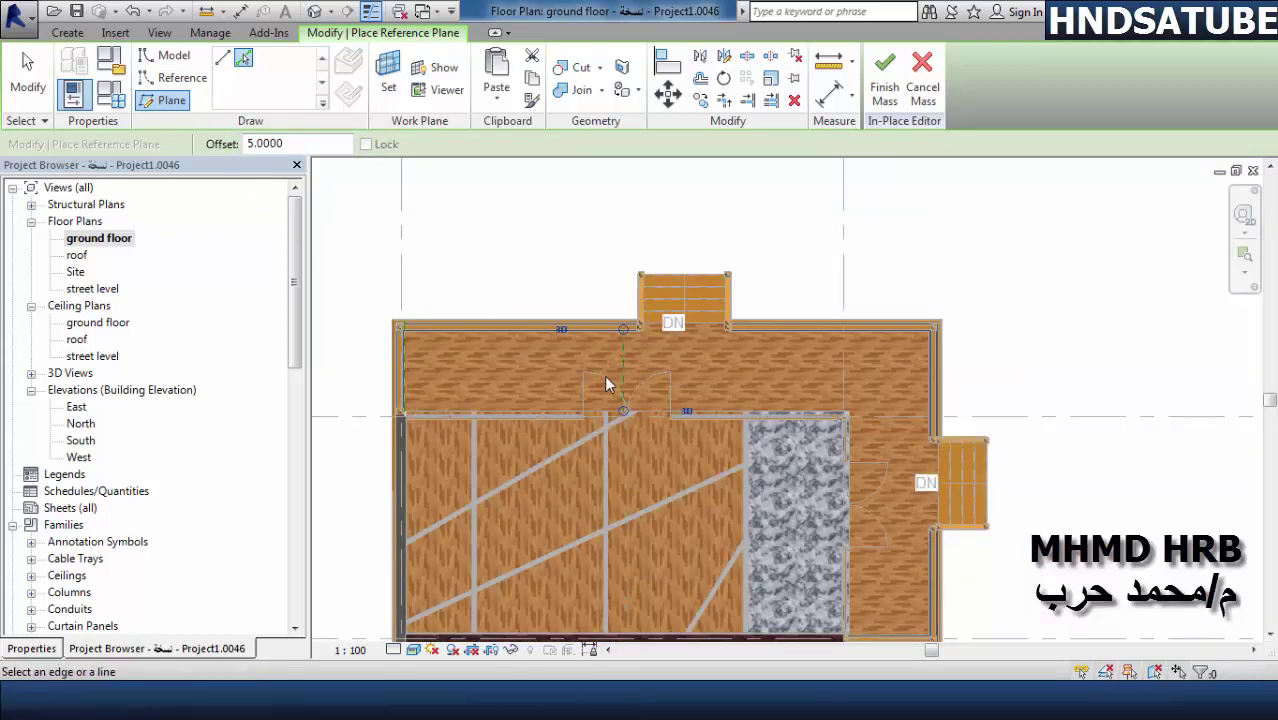
pyautogui.press('Return')
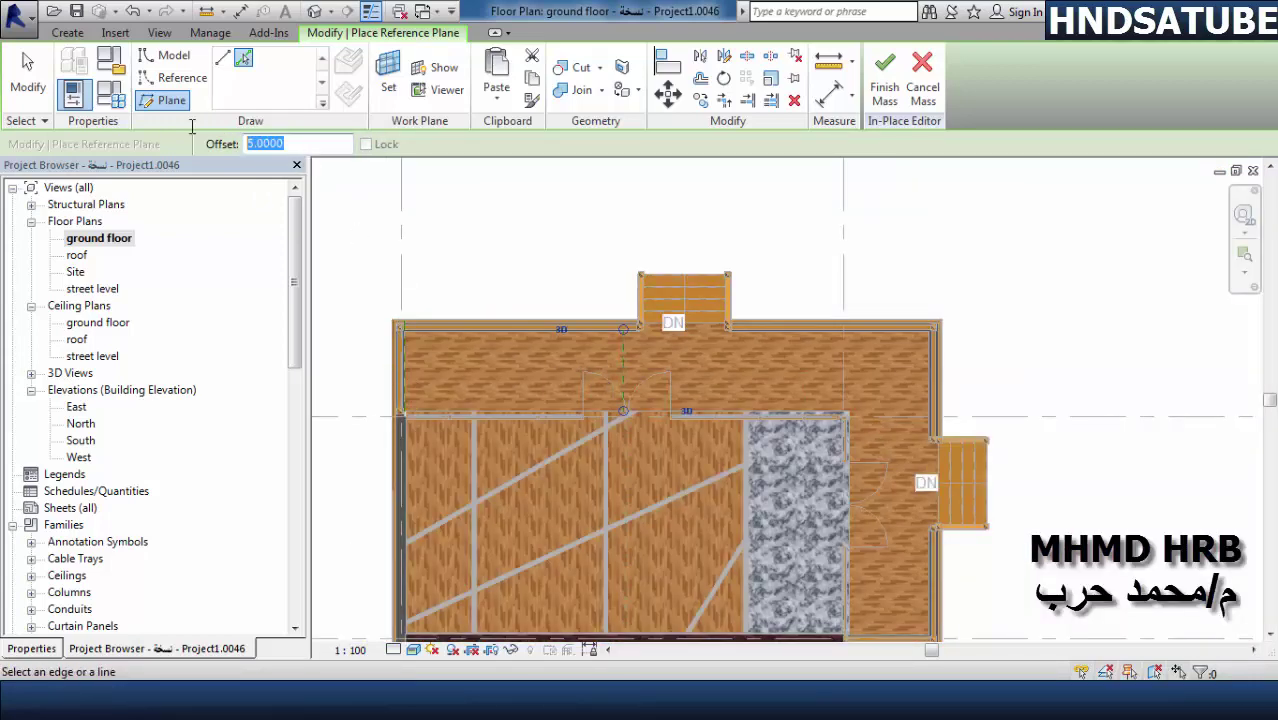
pyautogui.write('4')
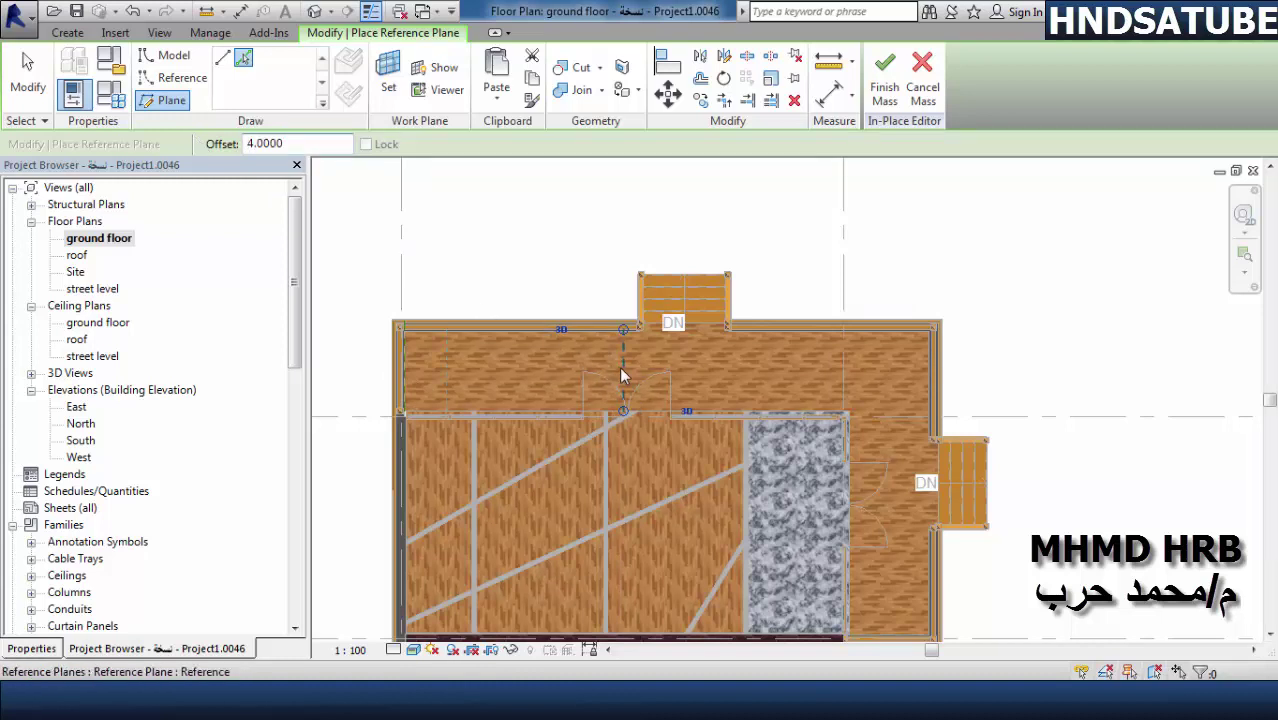
pyautogui.click(624, 378)
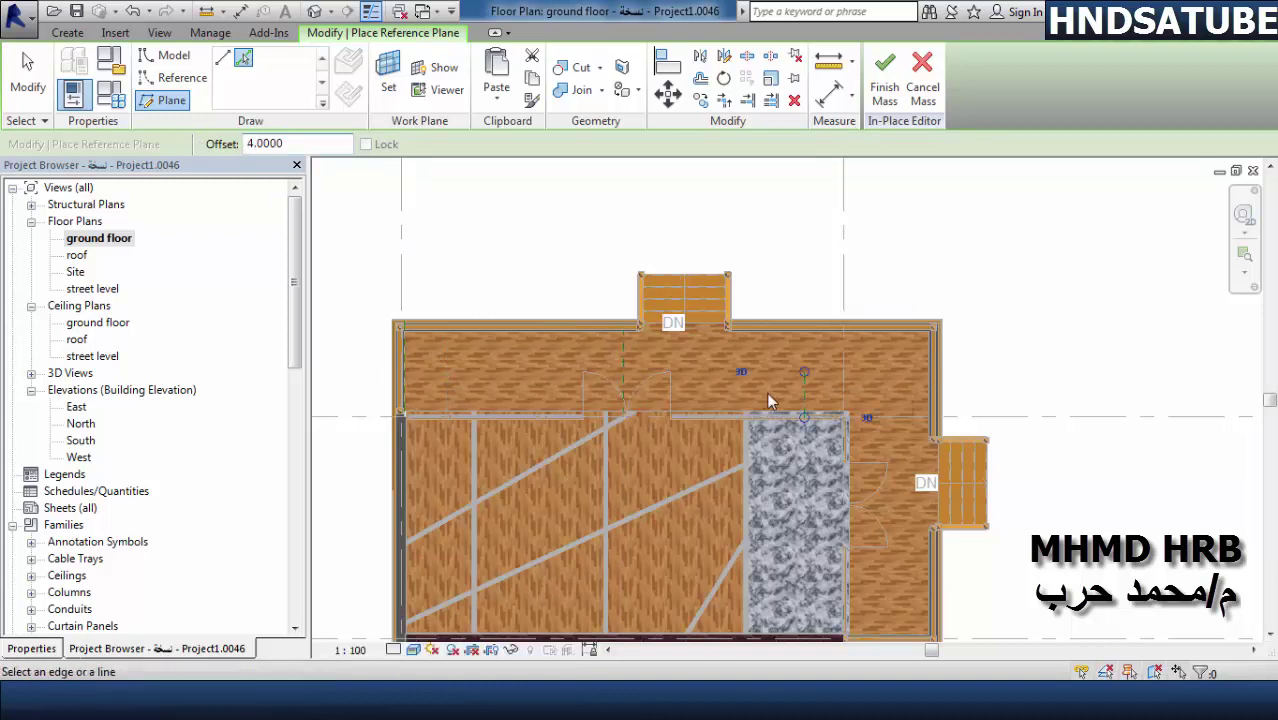
pyautogui.scroll(1, 807, 379)
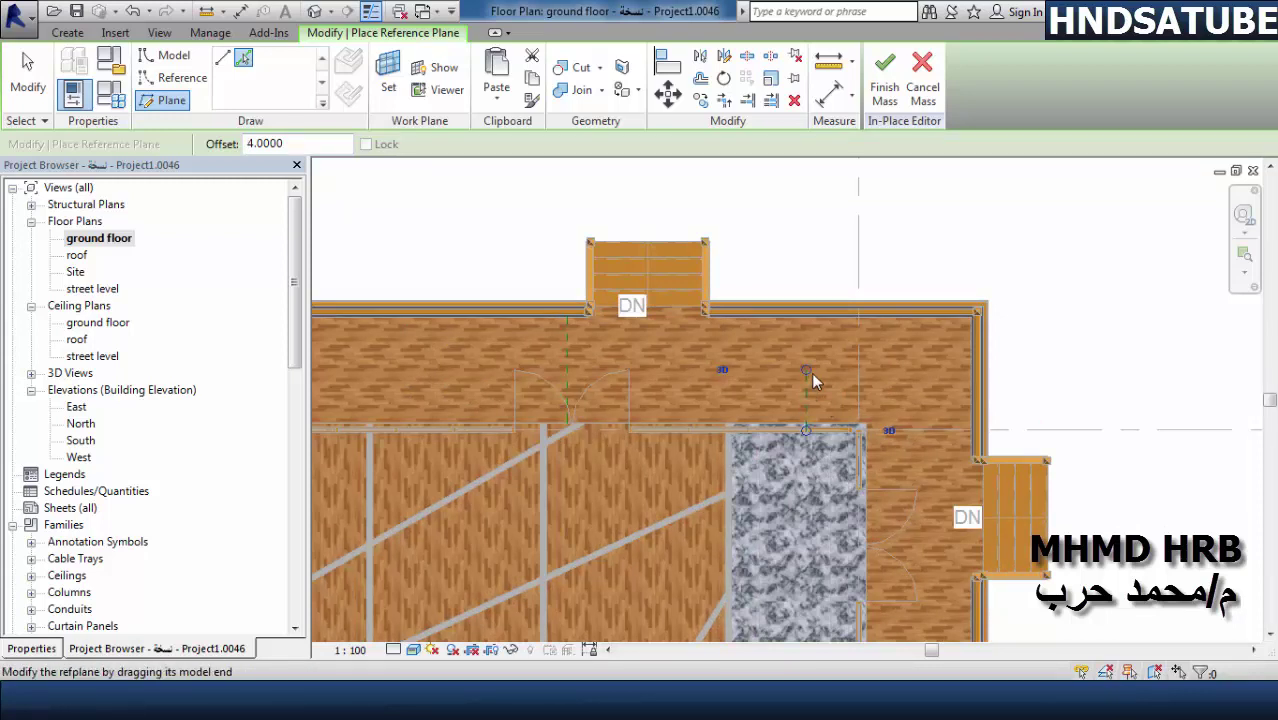
pyautogui.click(806, 372)
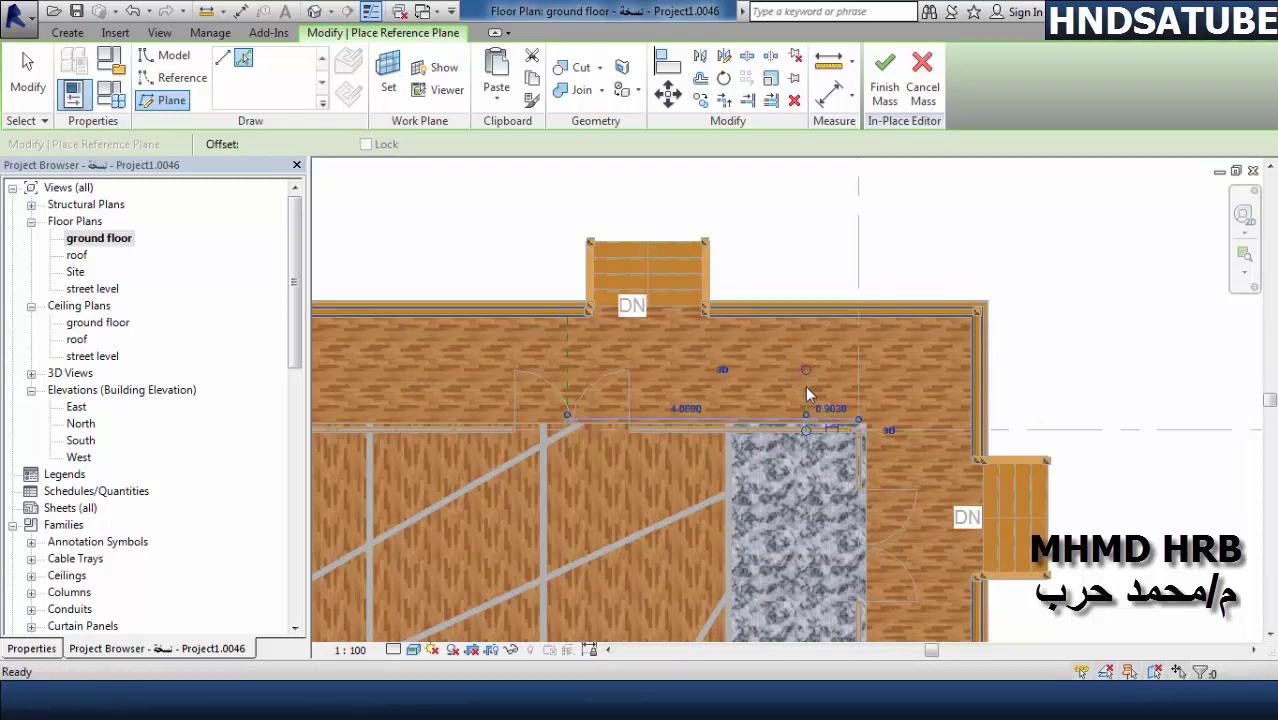
pyautogui.press('Escape')
pyautogui.press('Escape')
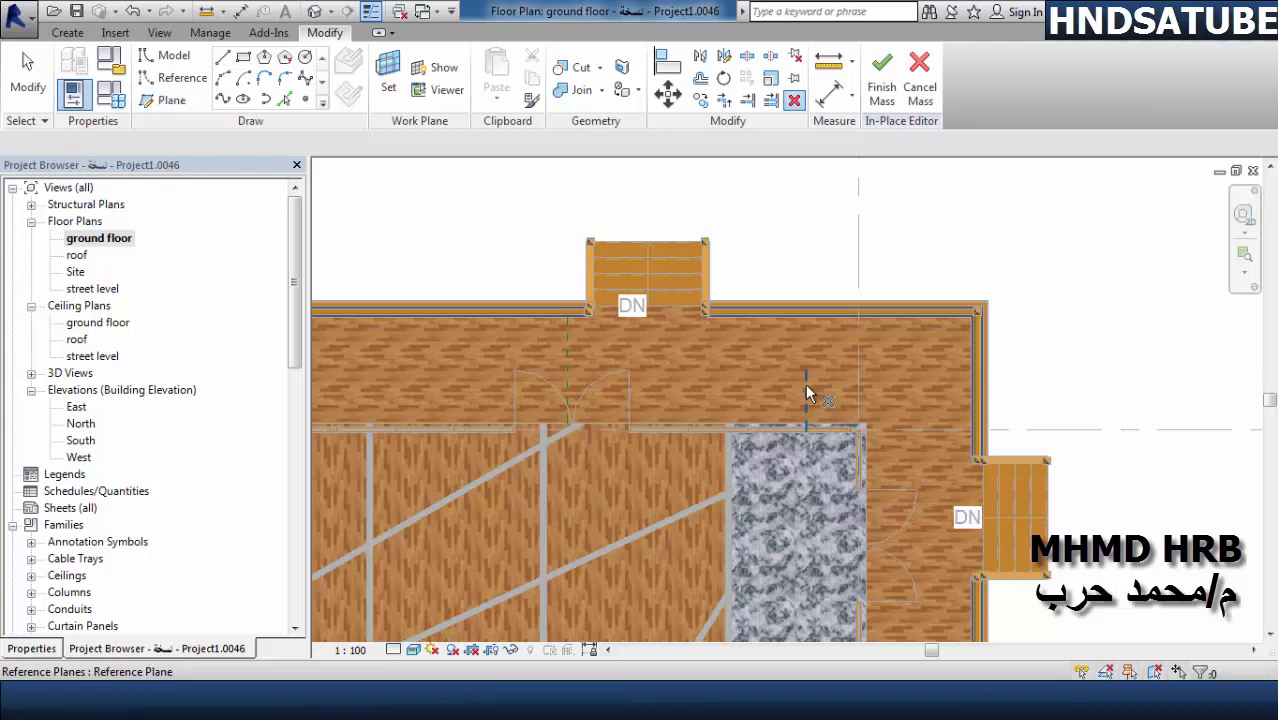
pyautogui.press('Escape')
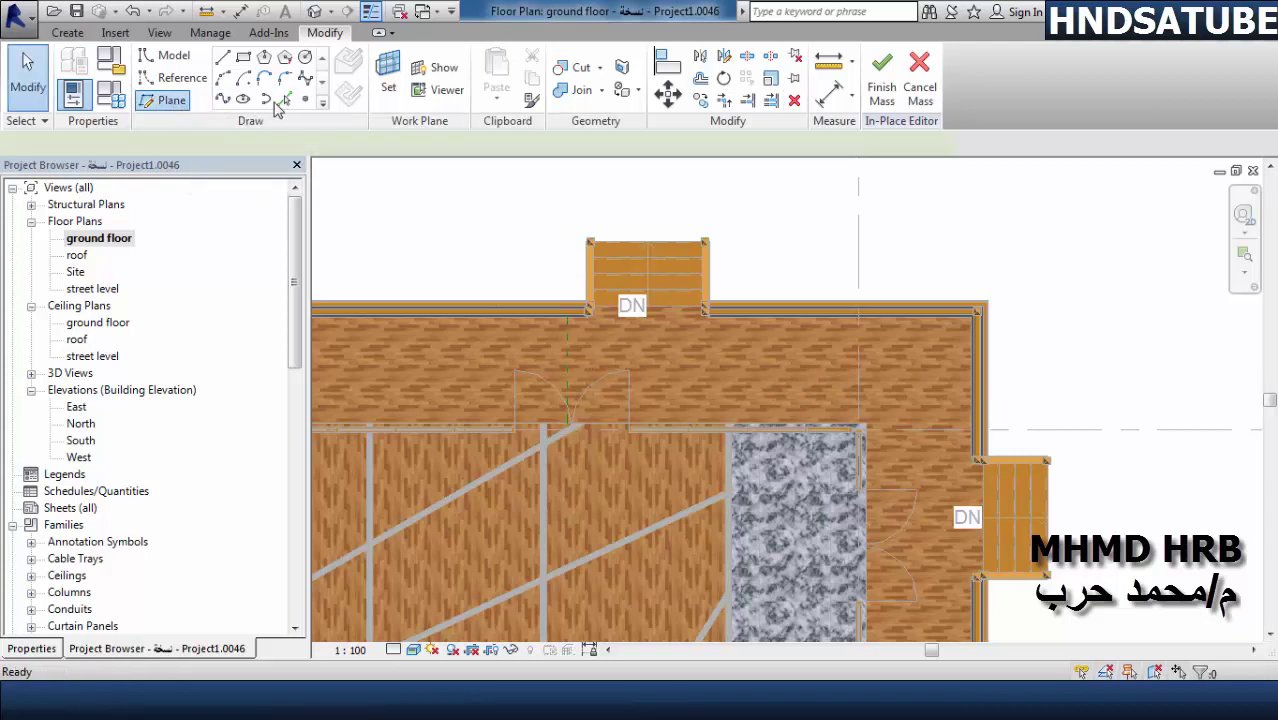
pyautogui.click(277, 106)
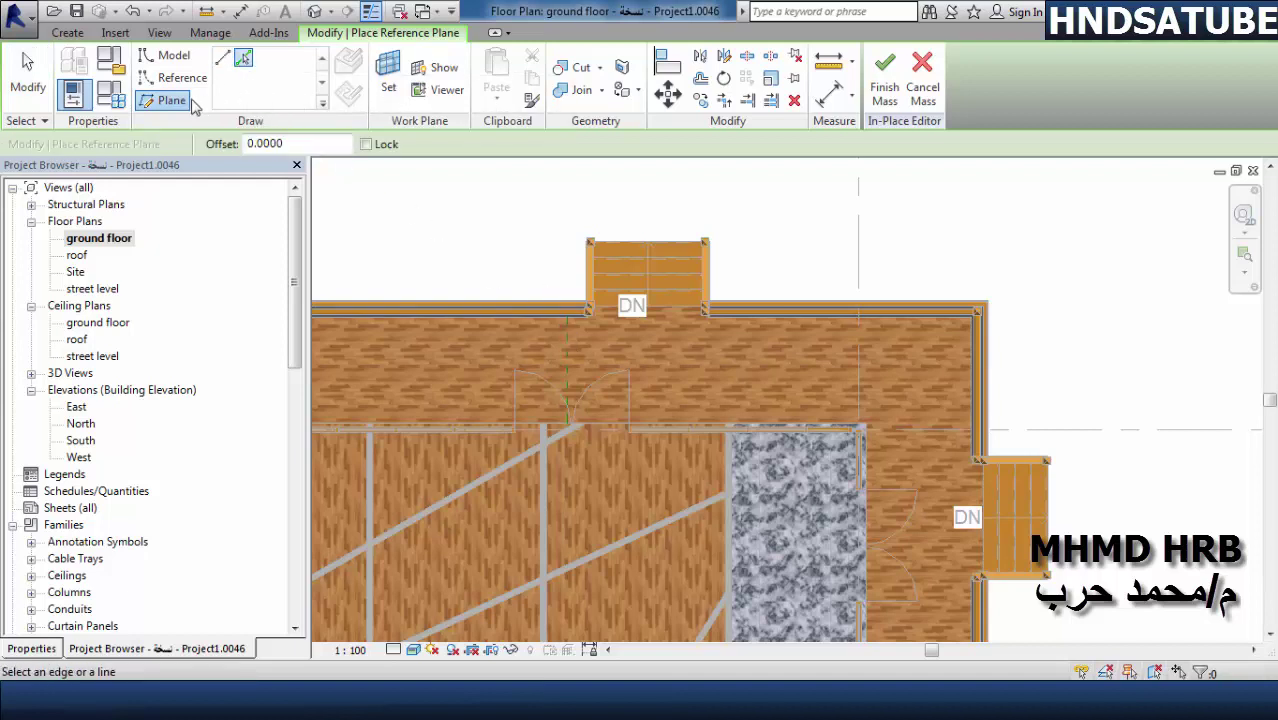
# - Add a reference plane offset 4 from a picked line
pyautogui.write('4')
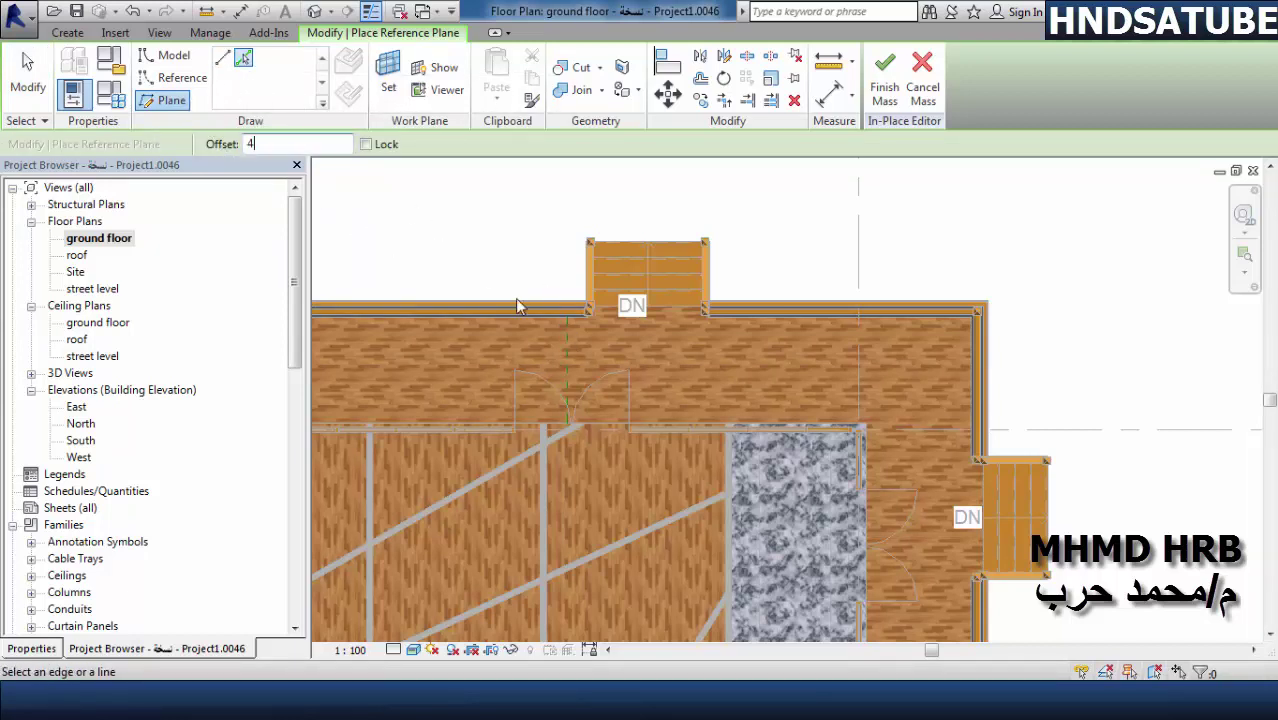
pyautogui.click(568, 340)
pyautogui.moveTo(828, 398); pyautogui.dragTo(706, 370, button='middle')
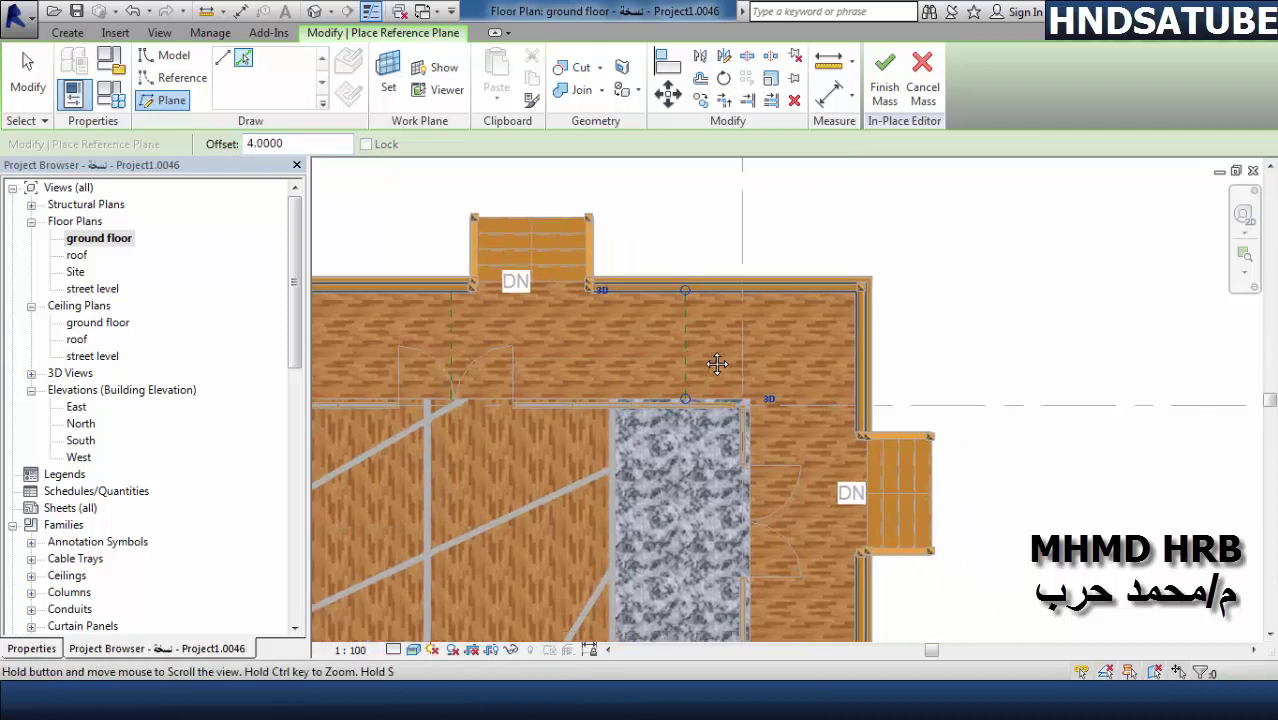
pyautogui.click(222, 57)
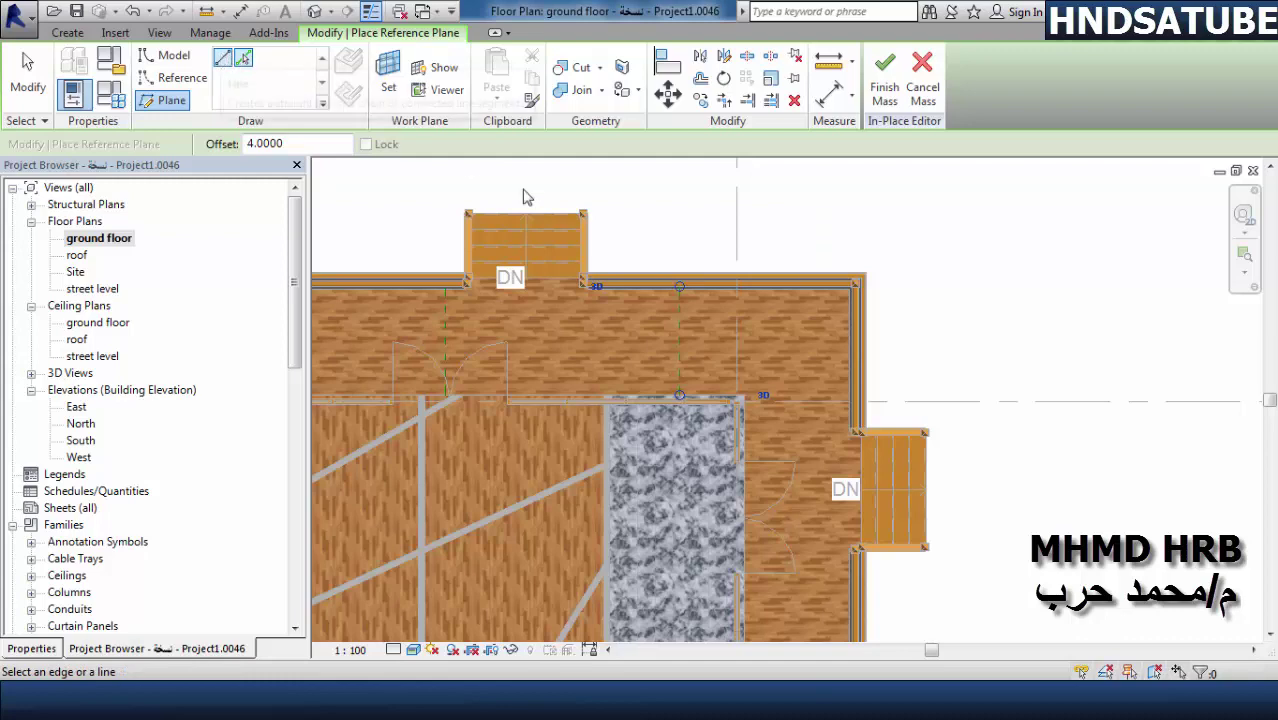
pyautogui.scroll(-1, 803, 303)
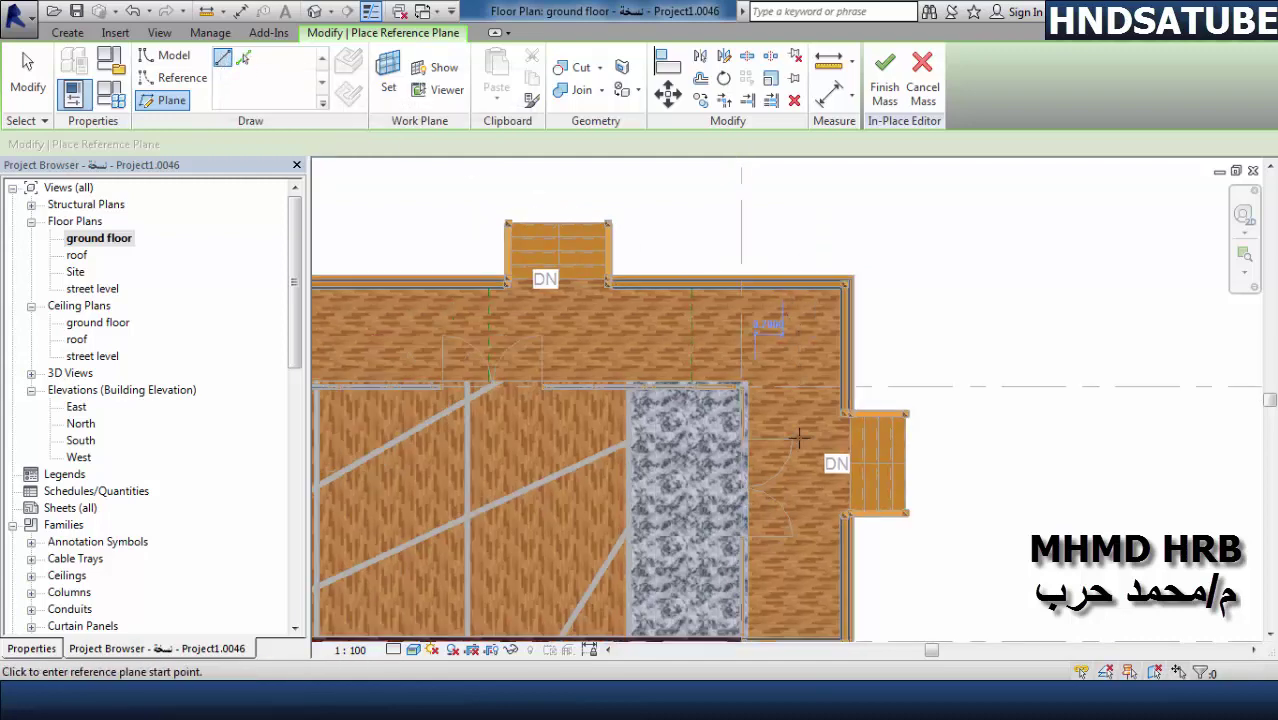
# - Draw a reference plane along the bottom wall edge to the lower-right corner endpoint
pyautogui.press('z')
pyautogui.press('f')
pyautogui.scroll(3, 799, 432)
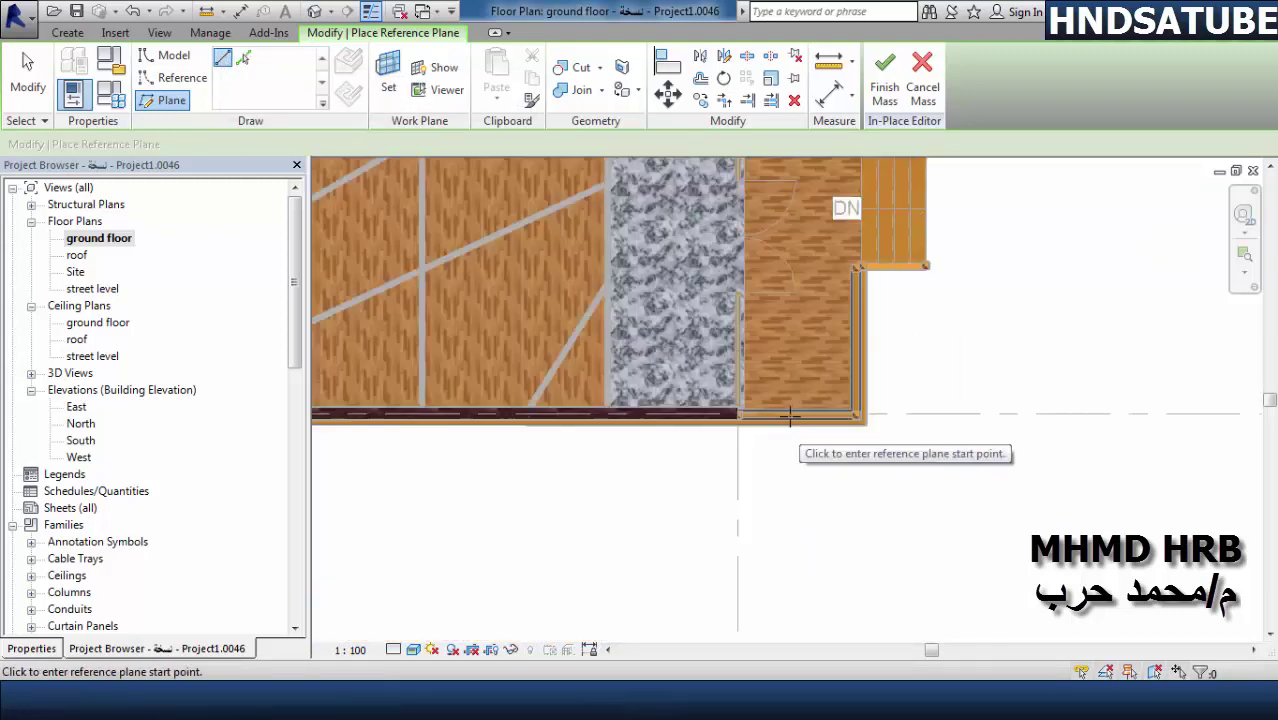
pyautogui.scroll(1, 765, 414)
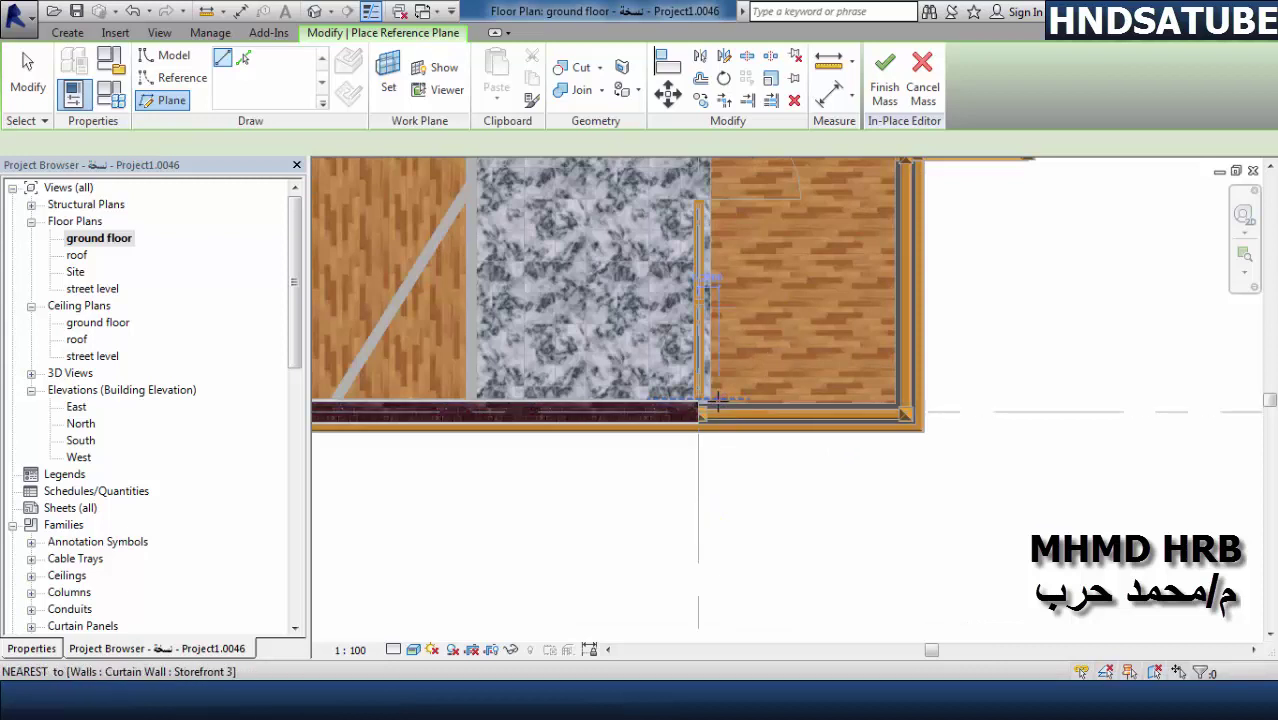
pyautogui.scroll(1, 718, 403)
pyautogui.scroll(1, 713, 402)
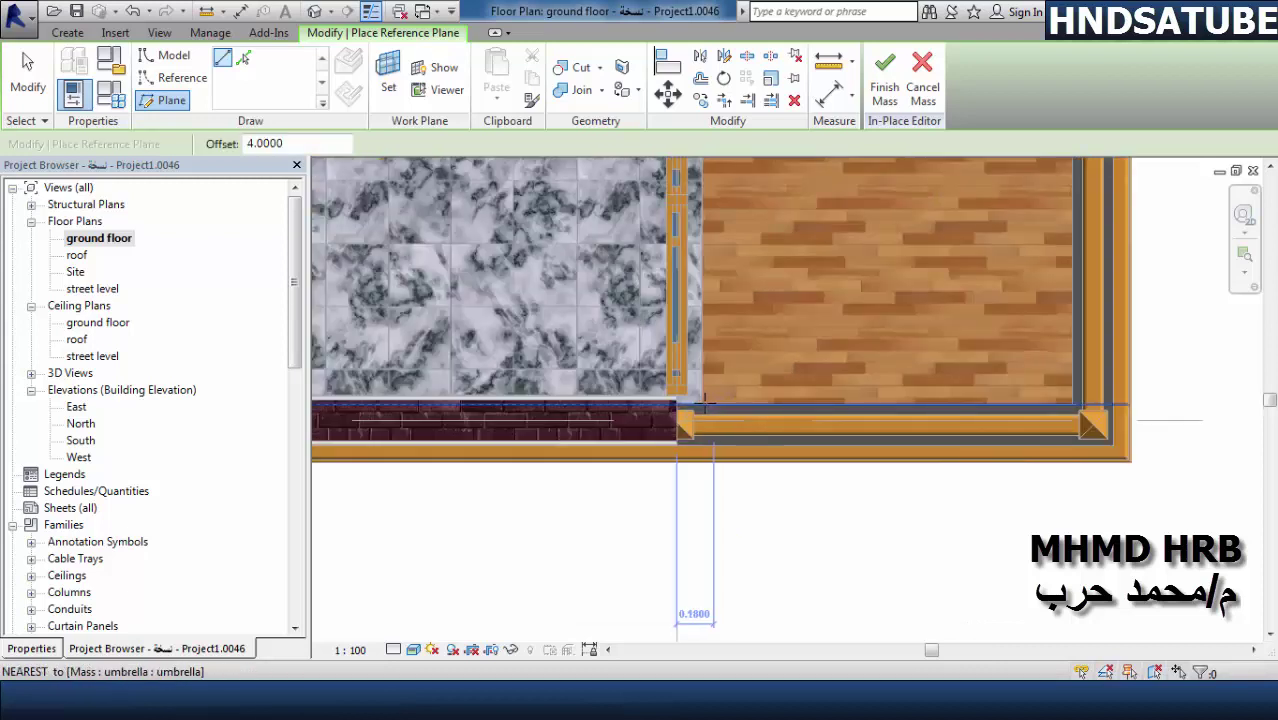
pyautogui.click(713, 403)
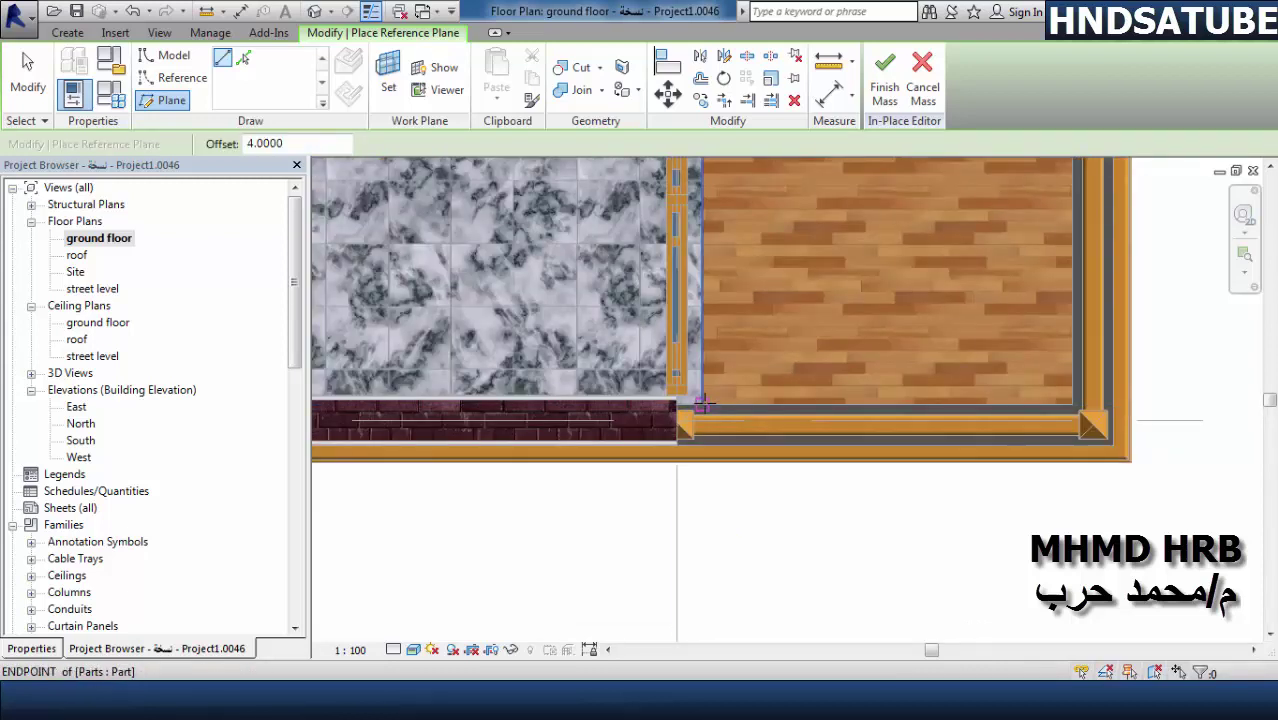
pyautogui.click(1130, 403)
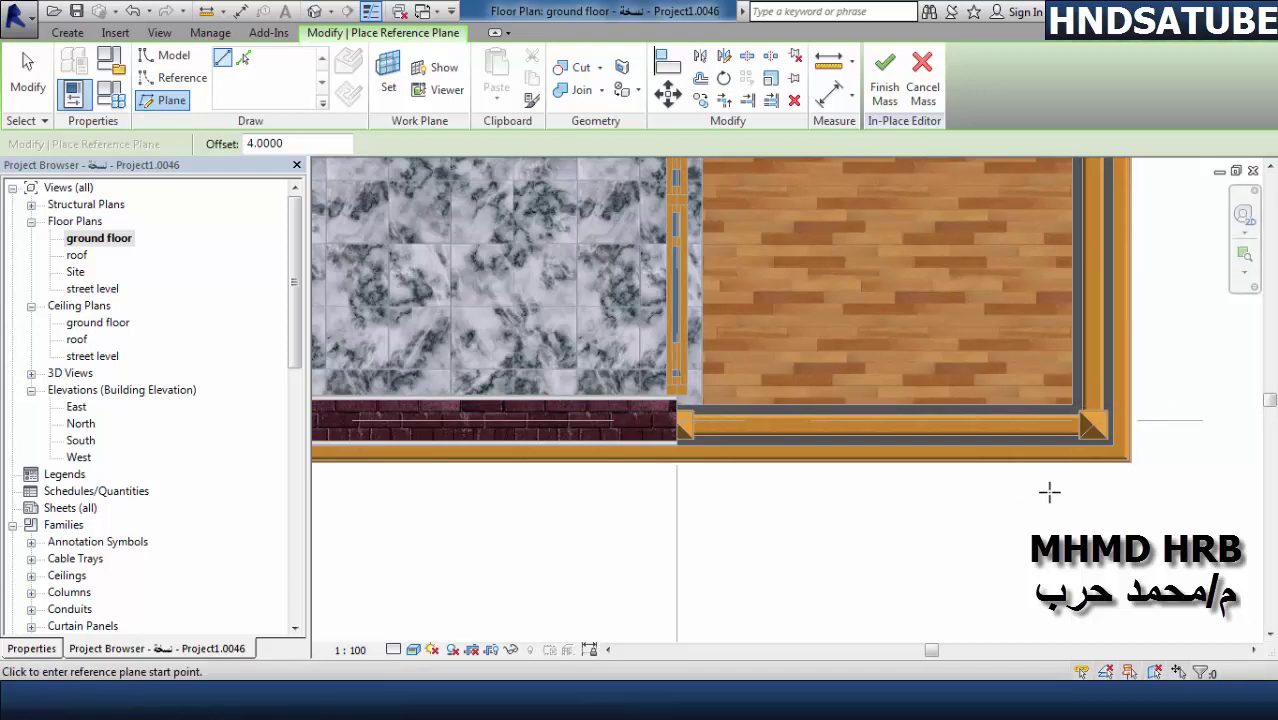
pyautogui.click(1137, 405)
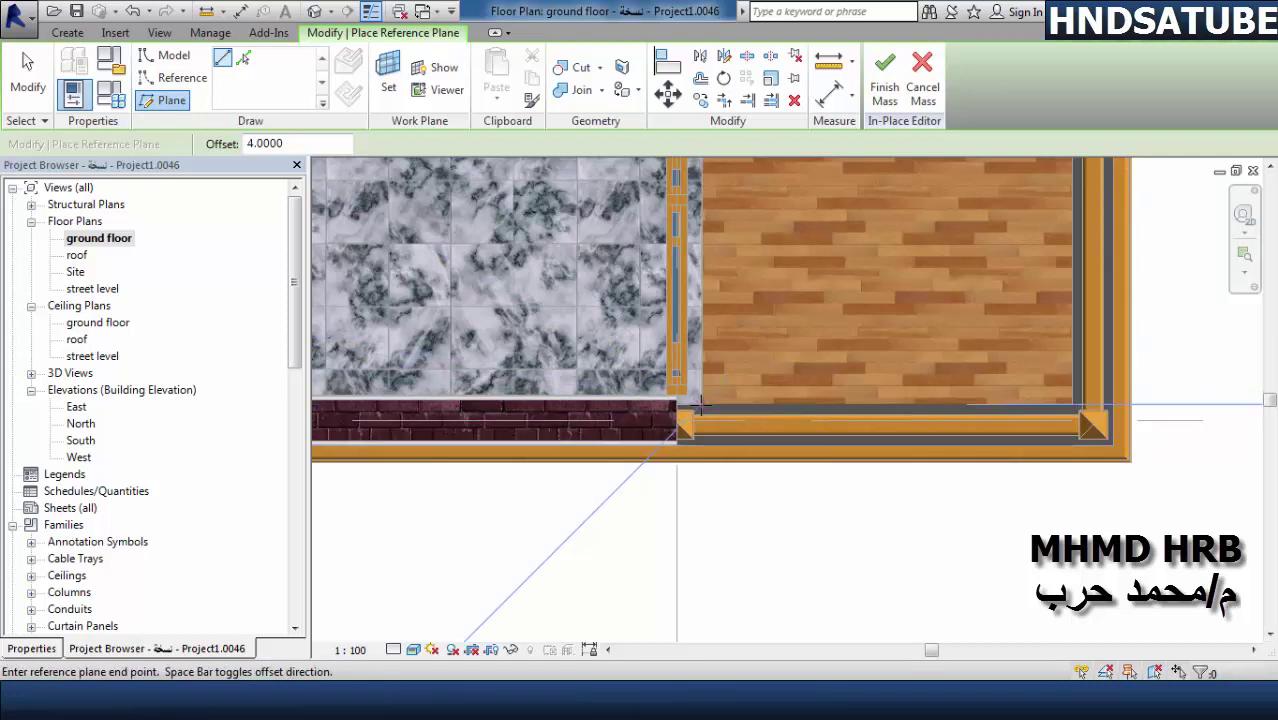
# - Redraw the bottom-edge reference plane from the brick corner to the deck's outer corner
pyautogui.click(701, 404)
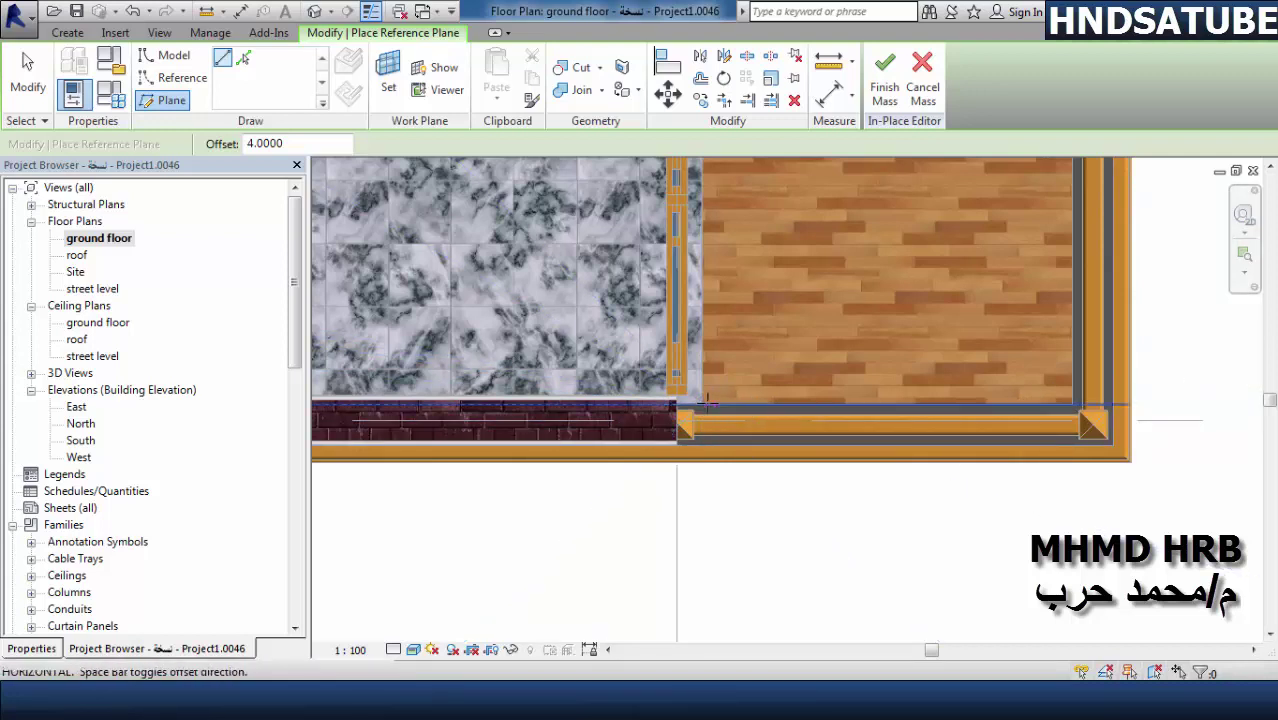
pyautogui.scroll(2, 707, 402)
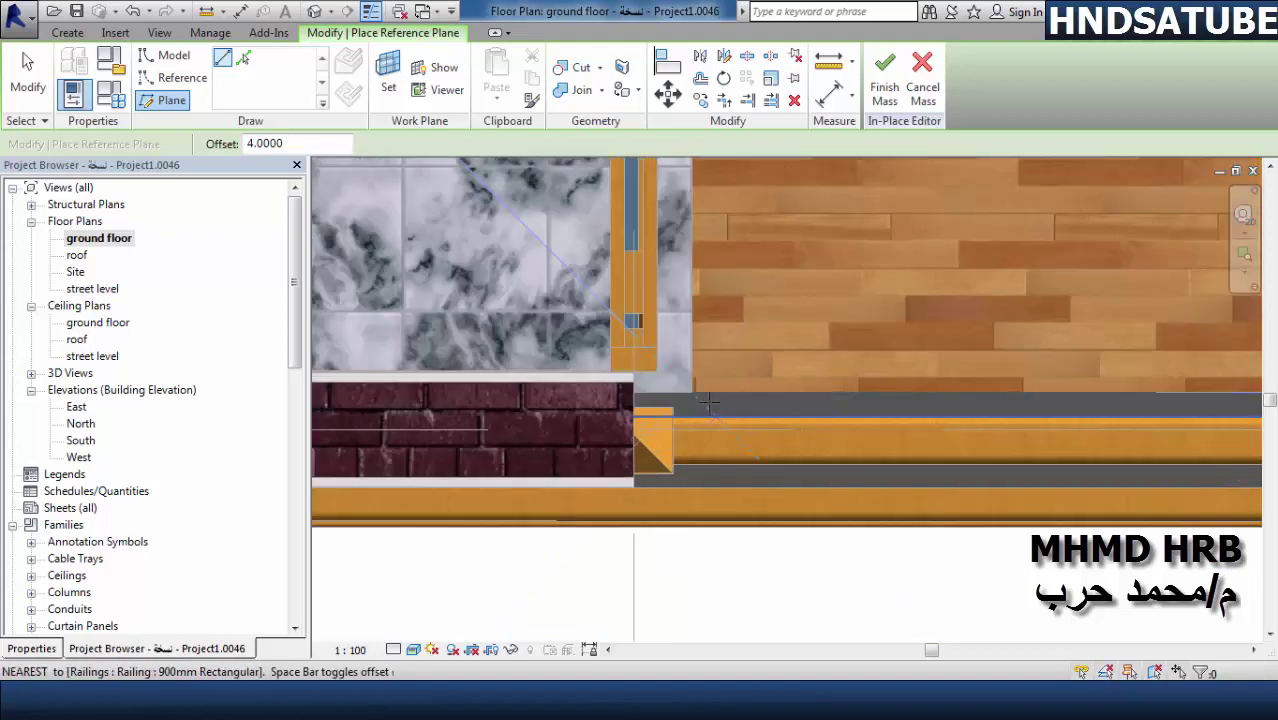
pyautogui.press('Escape')
pyautogui.press('Escape')
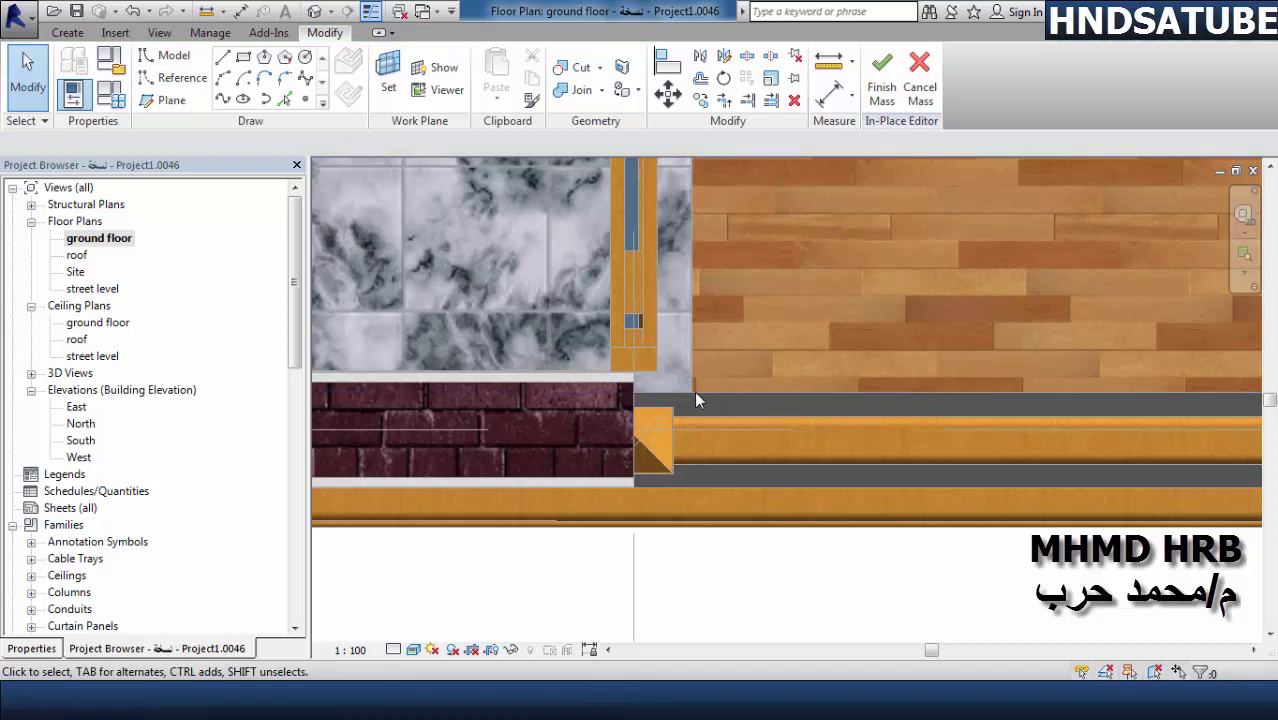
pyautogui.click(222, 62)
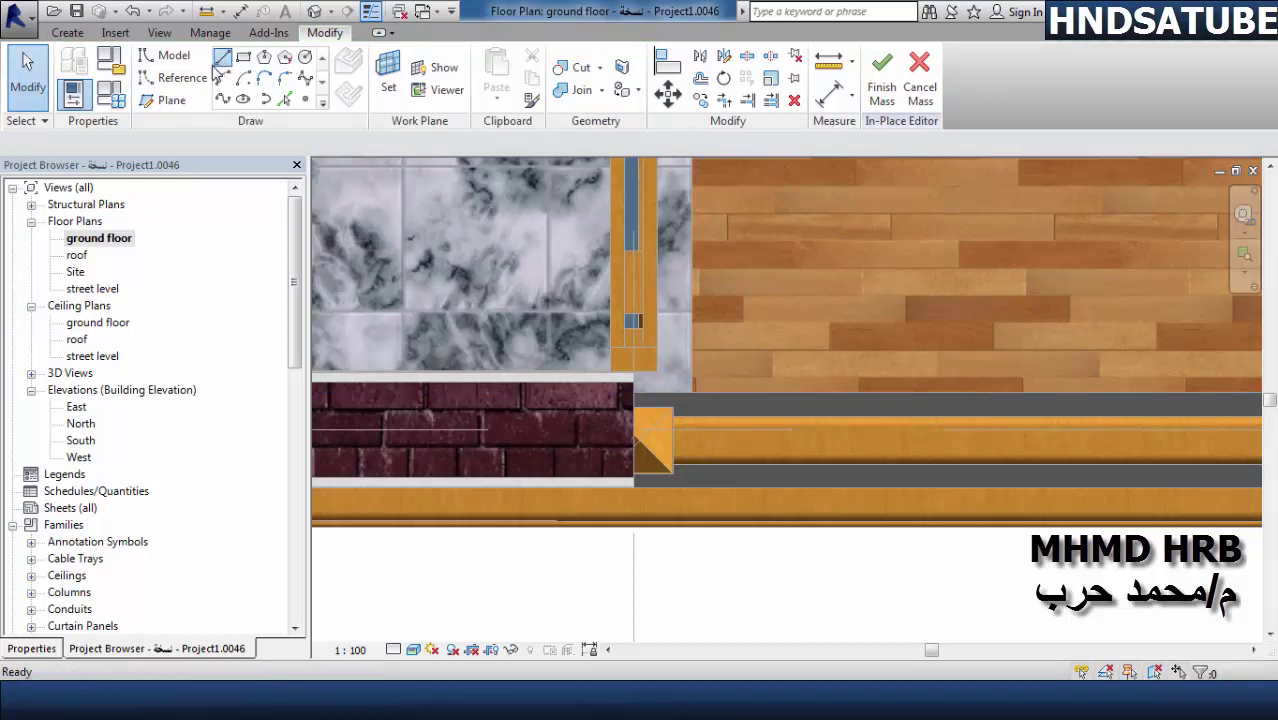
pyautogui.click(168, 102)
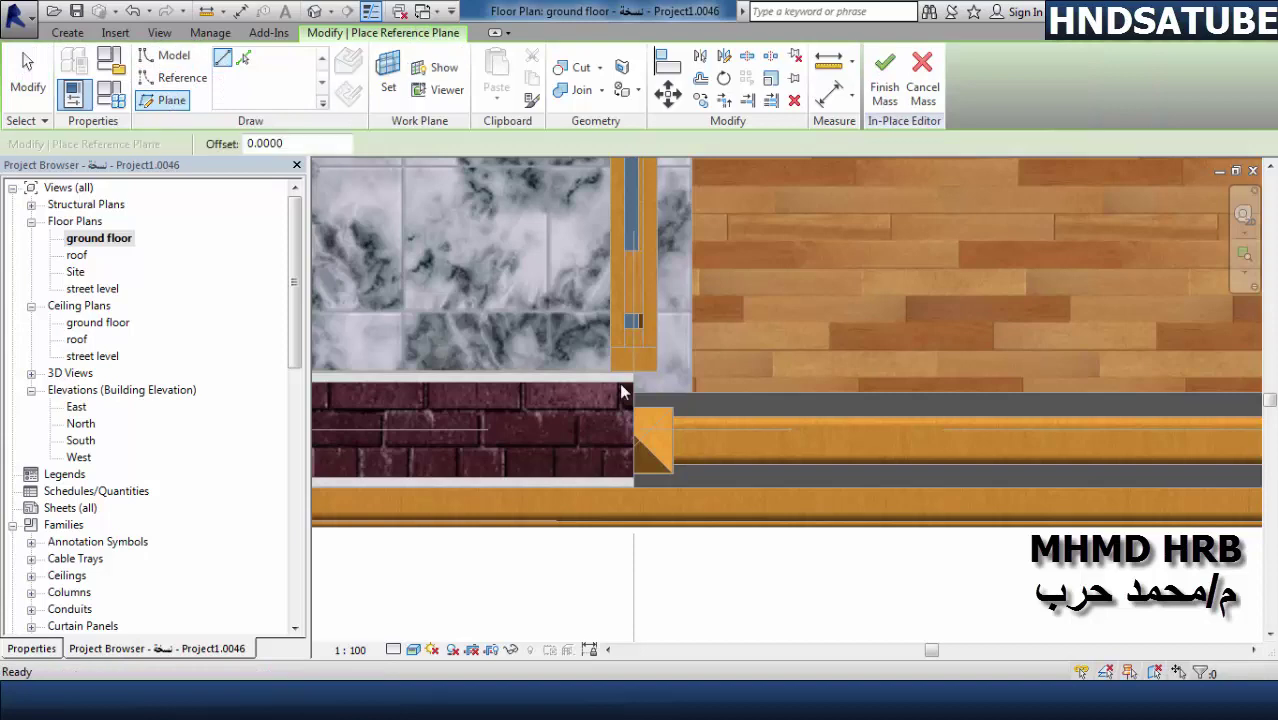
pyautogui.click(688, 397)
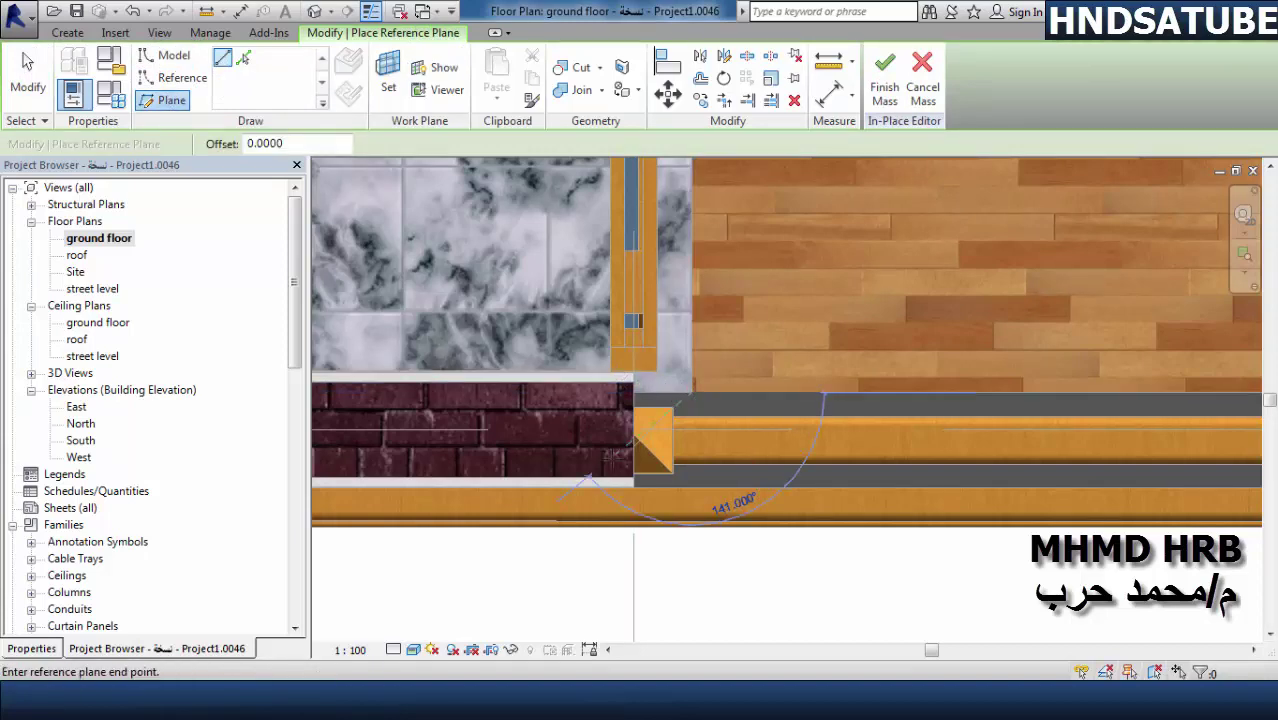
pyautogui.scroll(-3, 615, 458)
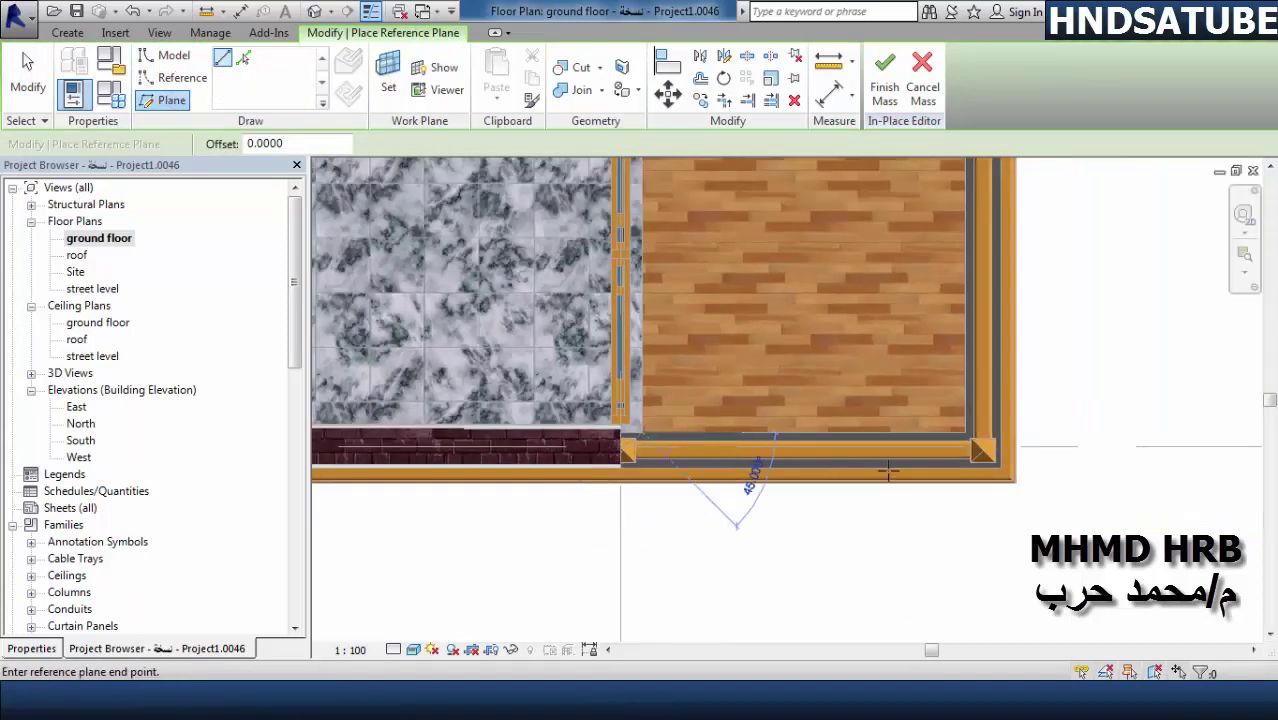
pyautogui.click(1014, 432)
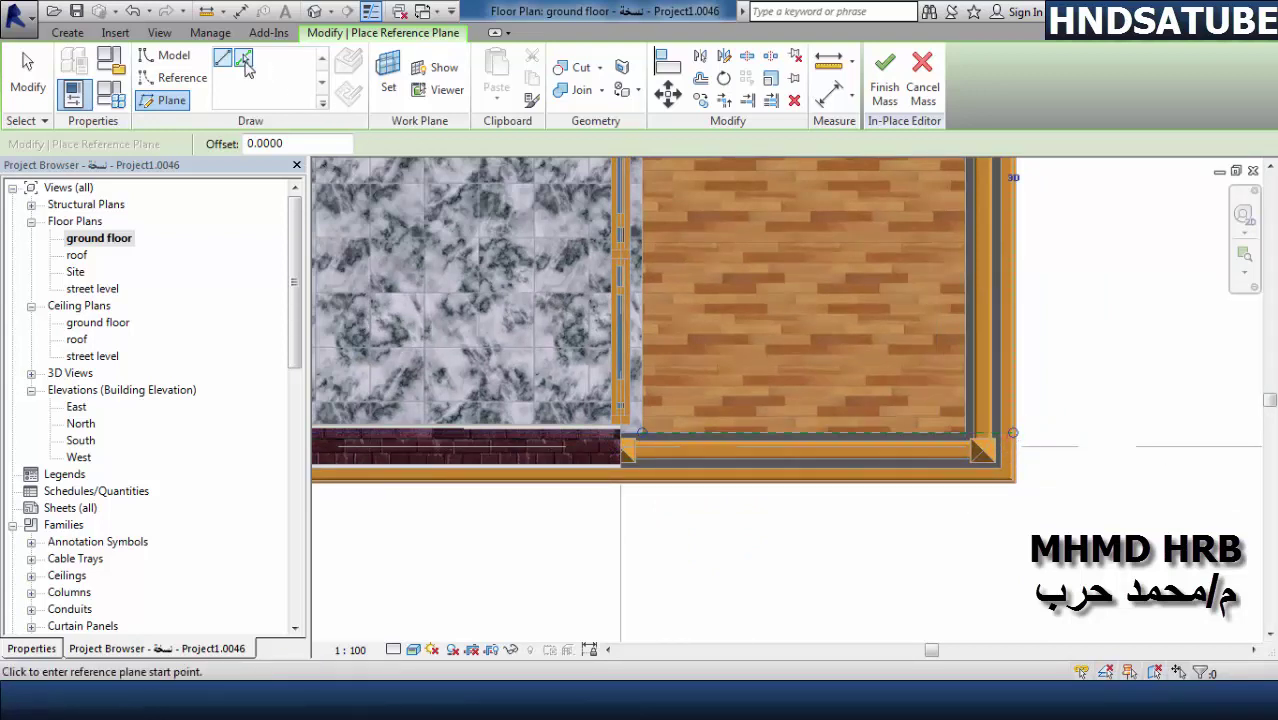
# - Add a reference plane picked from the deck's bottom edge at offset 4
pyautogui.click(245, 60)
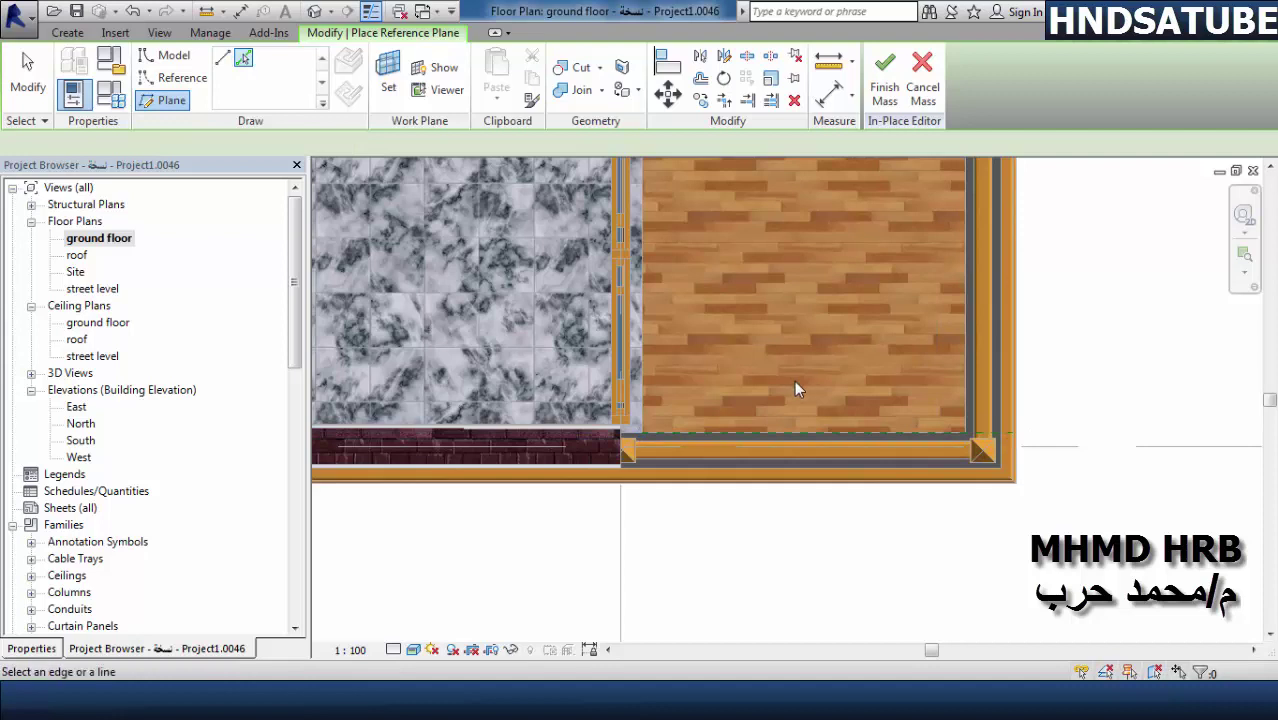
pyautogui.doubleClick(285, 143)
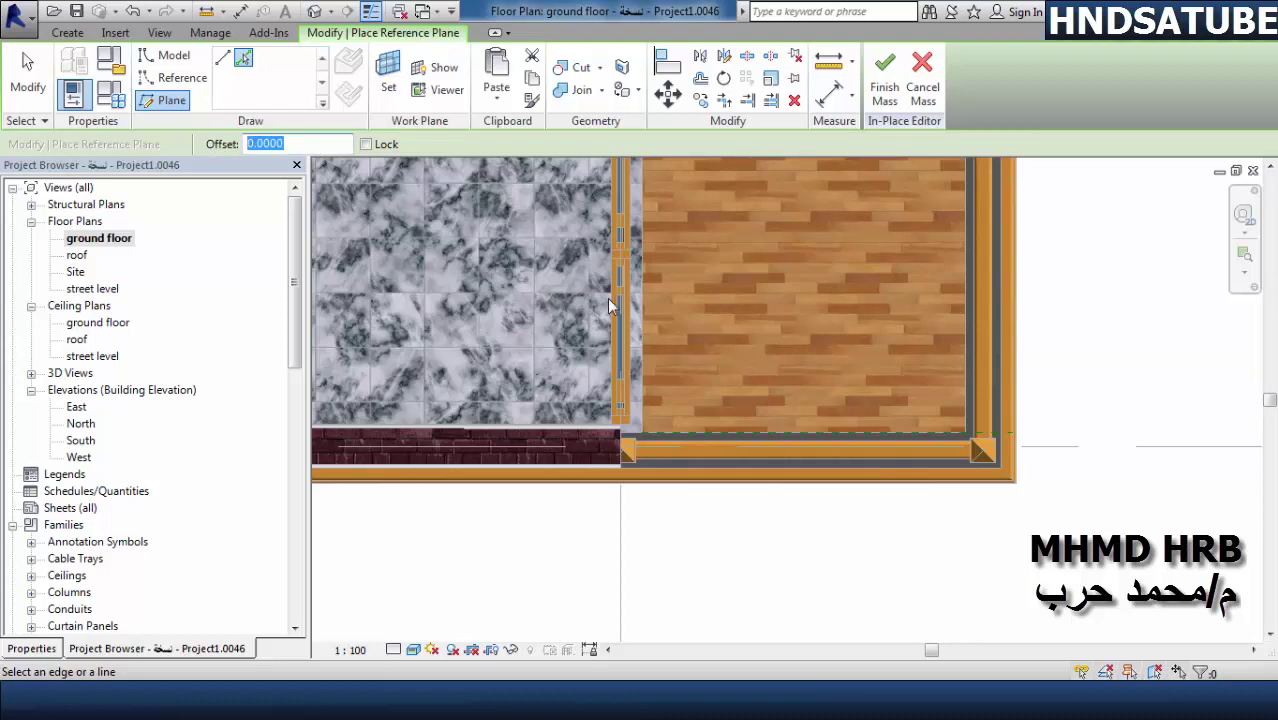
pyautogui.write('4')
pyautogui.scroll(-2, 679, 436)
pyautogui.scroll(-2, 685, 459)
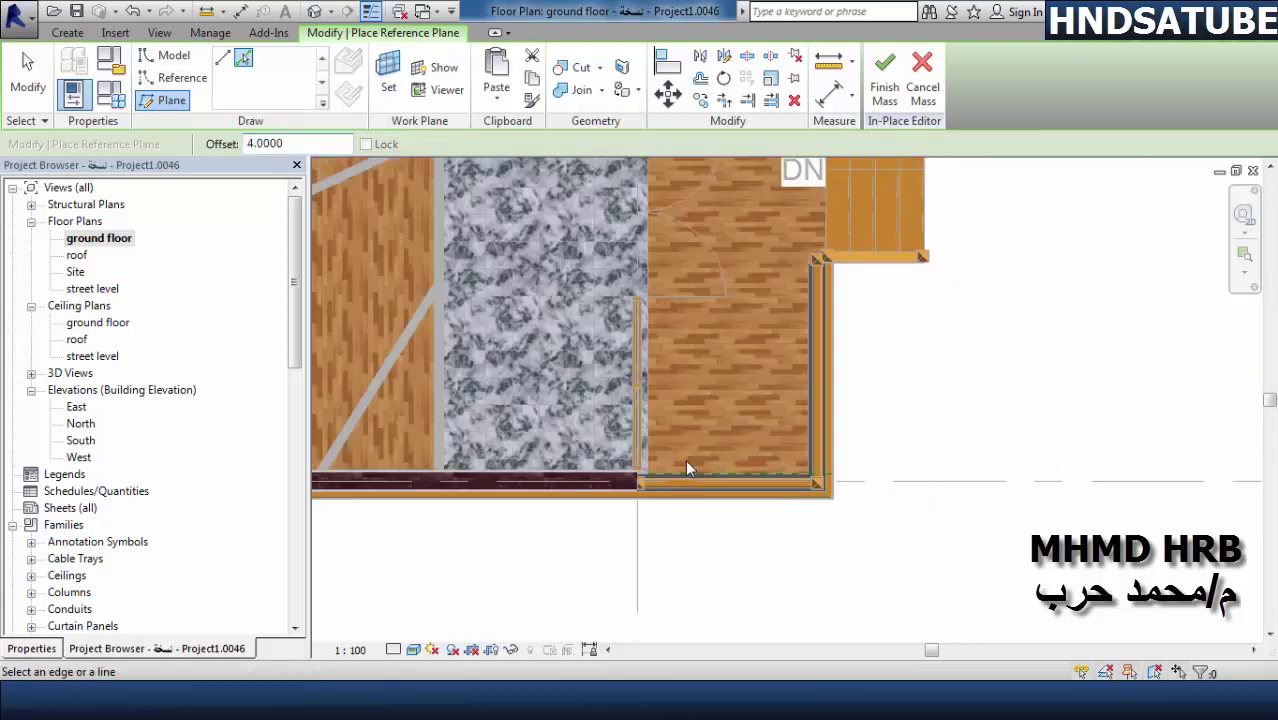
pyautogui.scroll(-2, 685, 459)
pyautogui.moveTo(705, 460); pyautogui.dragTo(697, 516, button='middle')
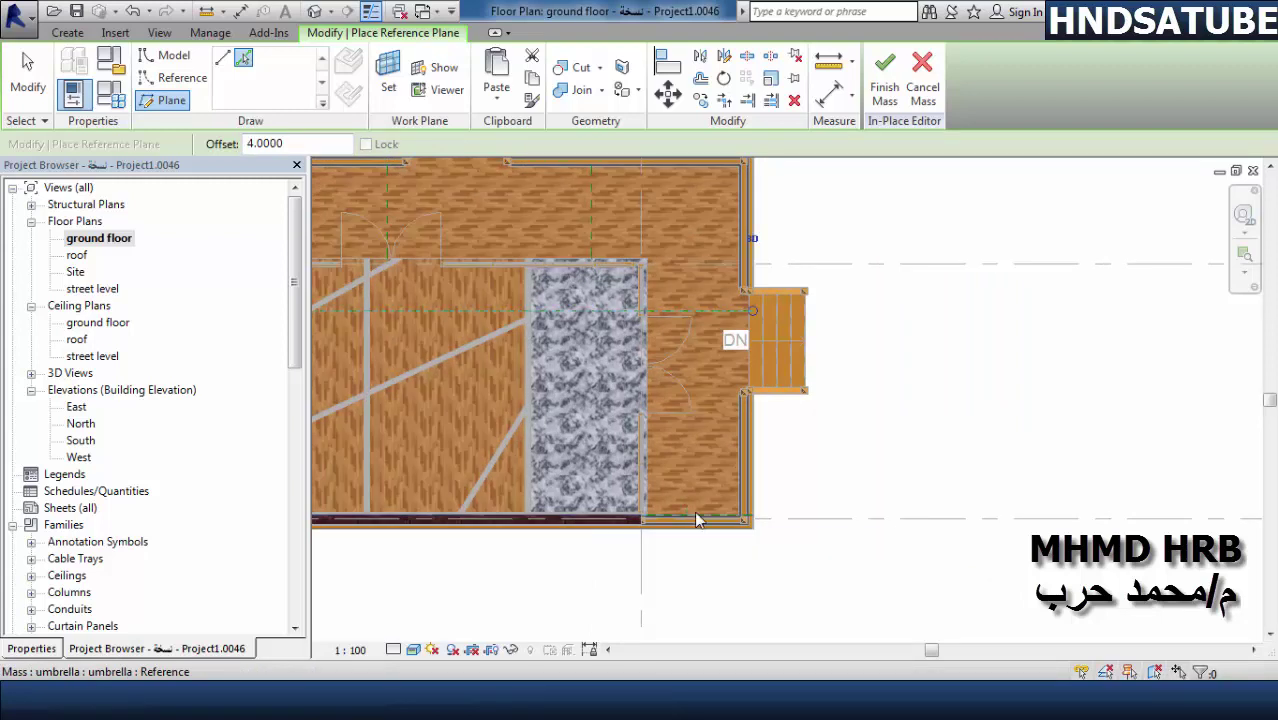
pyautogui.press('Escape')
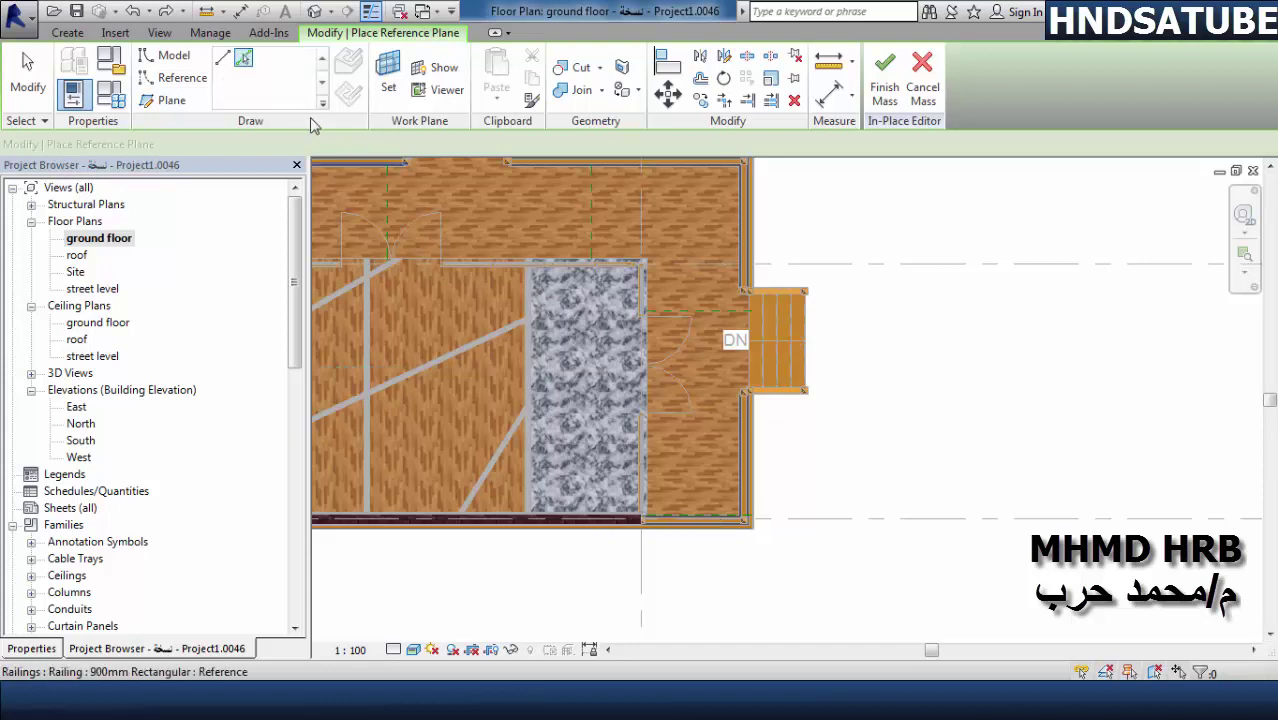
pyautogui.press('r')
pyautogui.press('p')
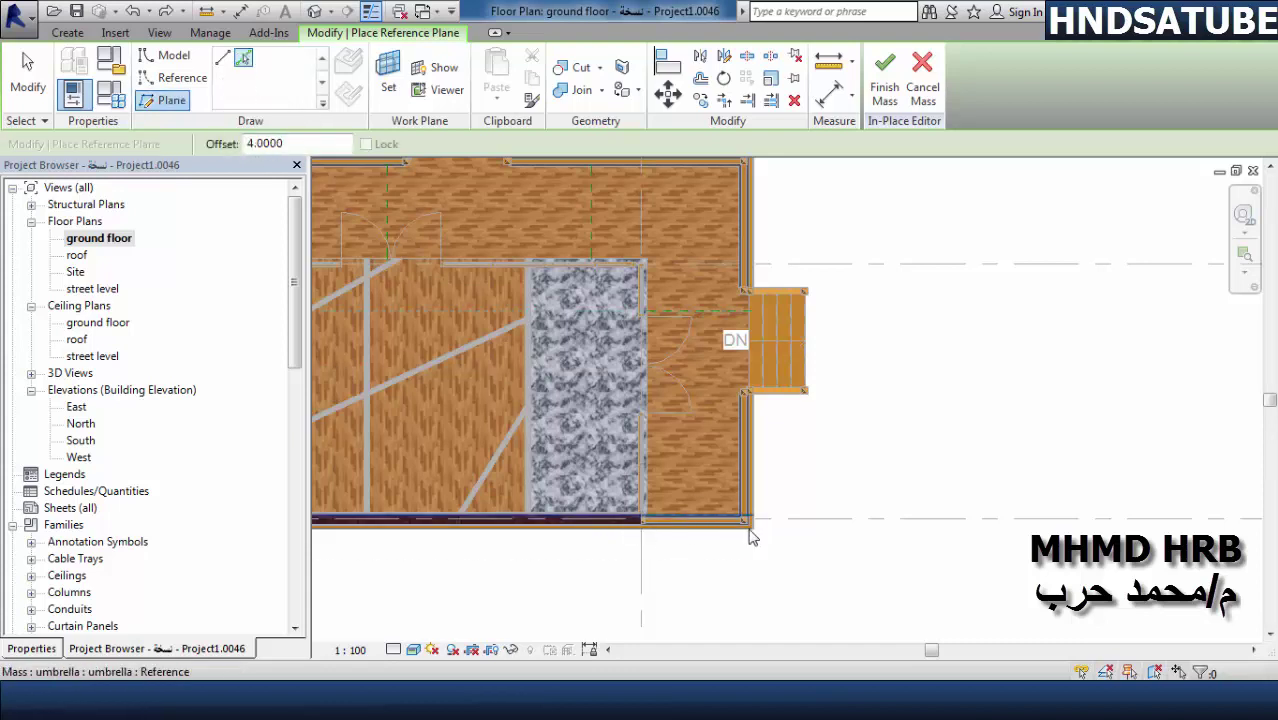
pyautogui.scroll(2, 752, 531)
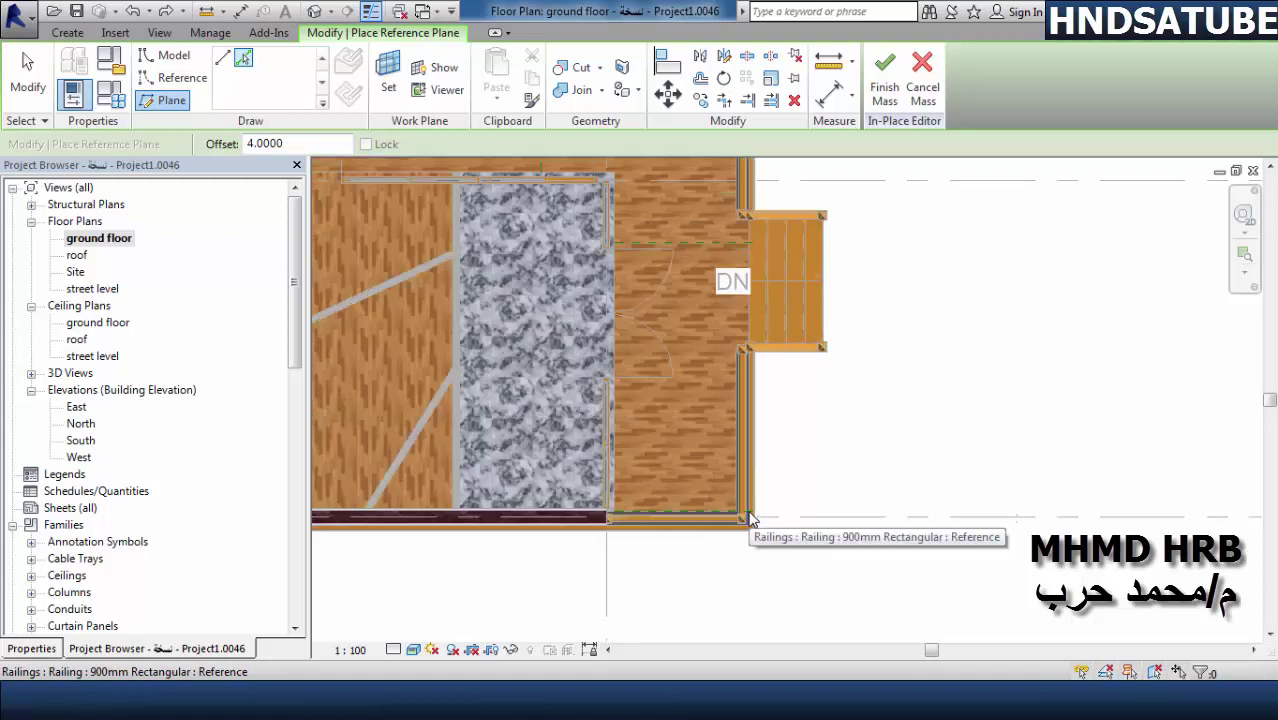
pyautogui.click(752, 519)
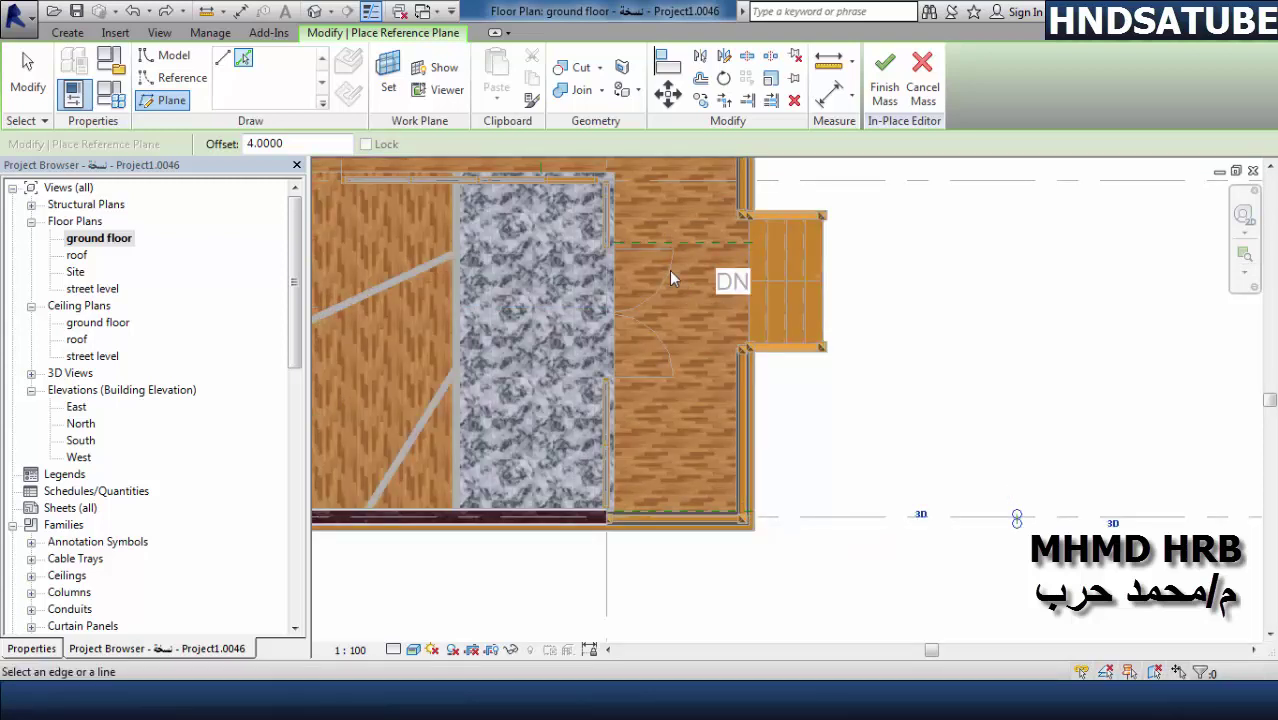
pyautogui.moveTo(670, 278); pyautogui.dragTo(679, 400, button='middle')
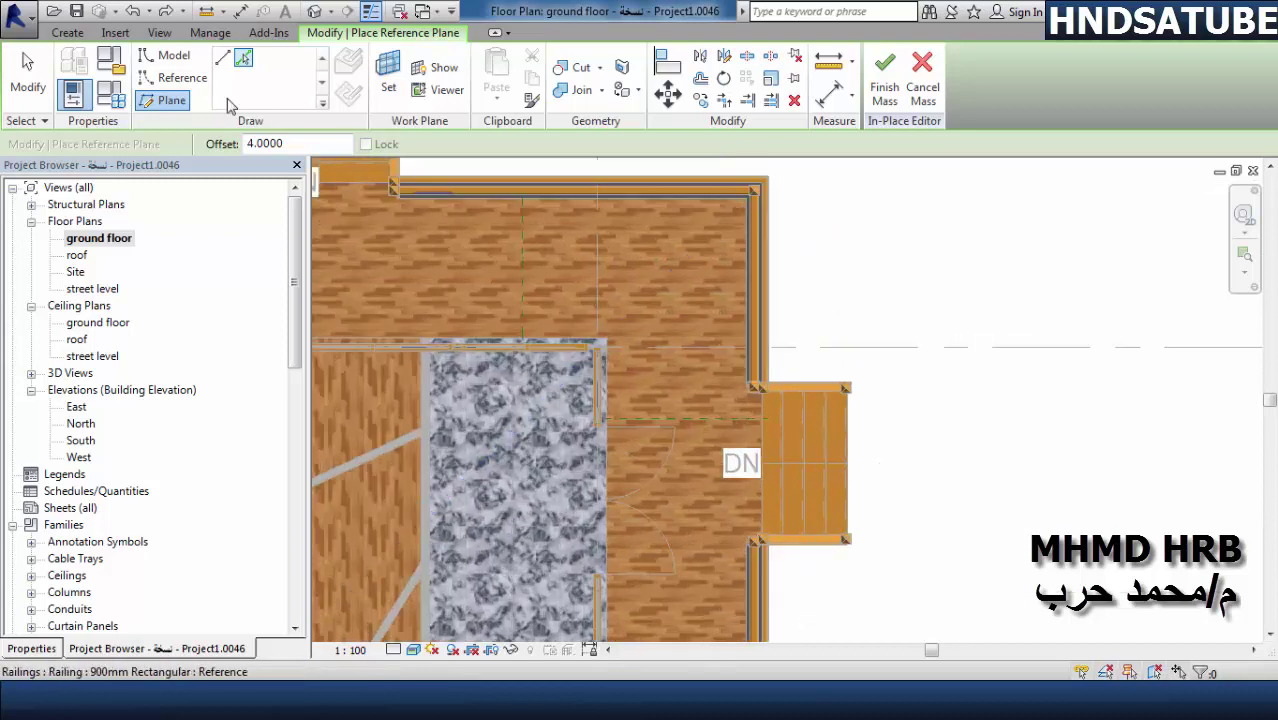
# - Draw a 45° diagonal reference plane across the deck's upper-right corner at offset 0
pyautogui.click(223, 59)
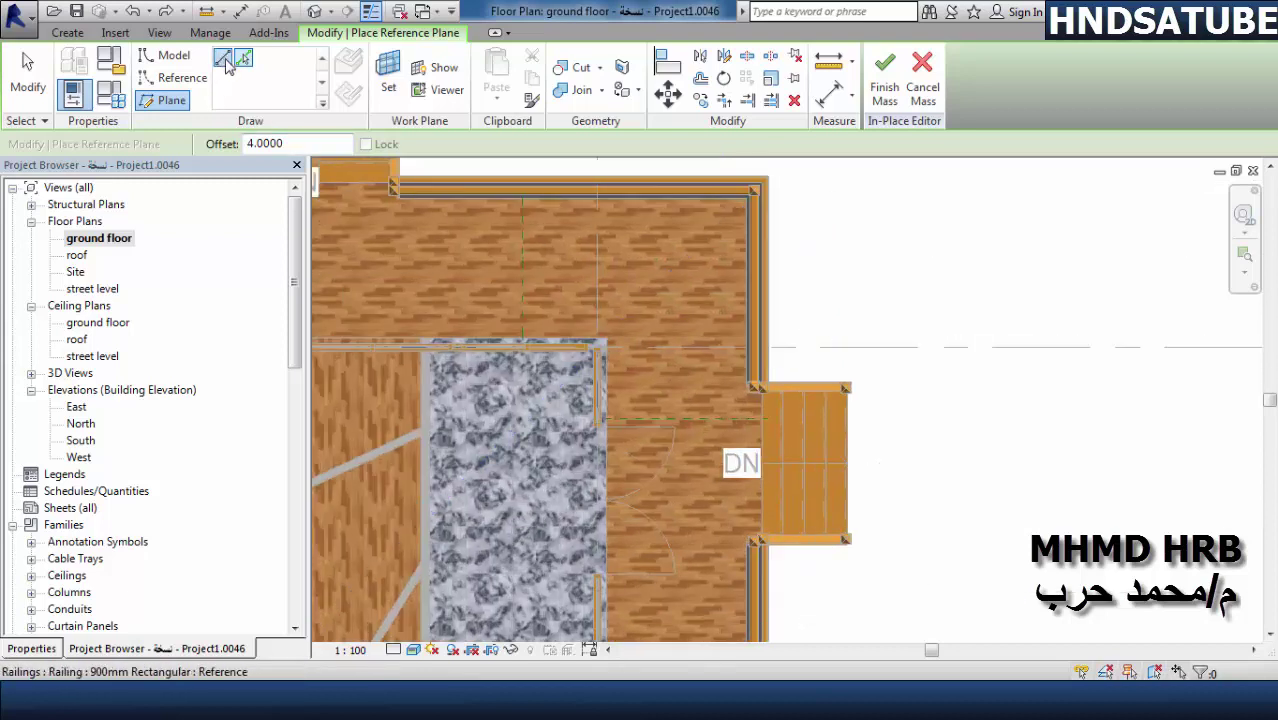
pyautogui.click(603, 340)
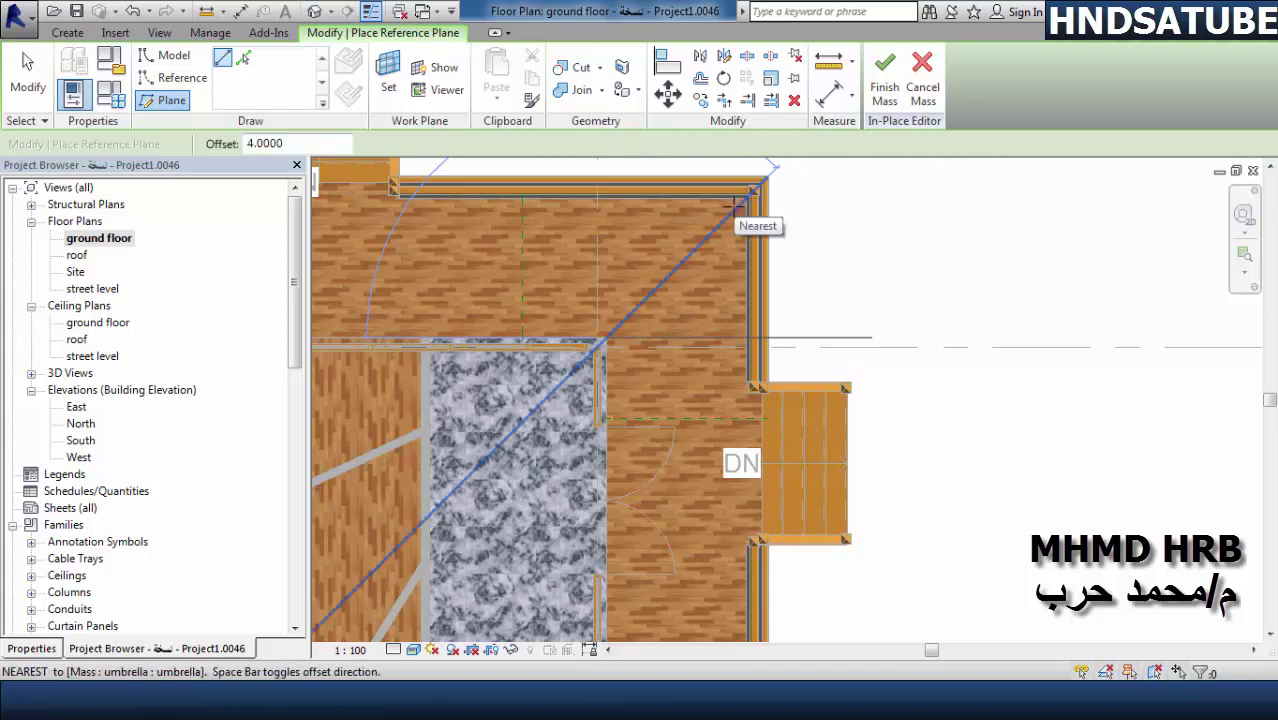
pyautogui.click(735, 205)
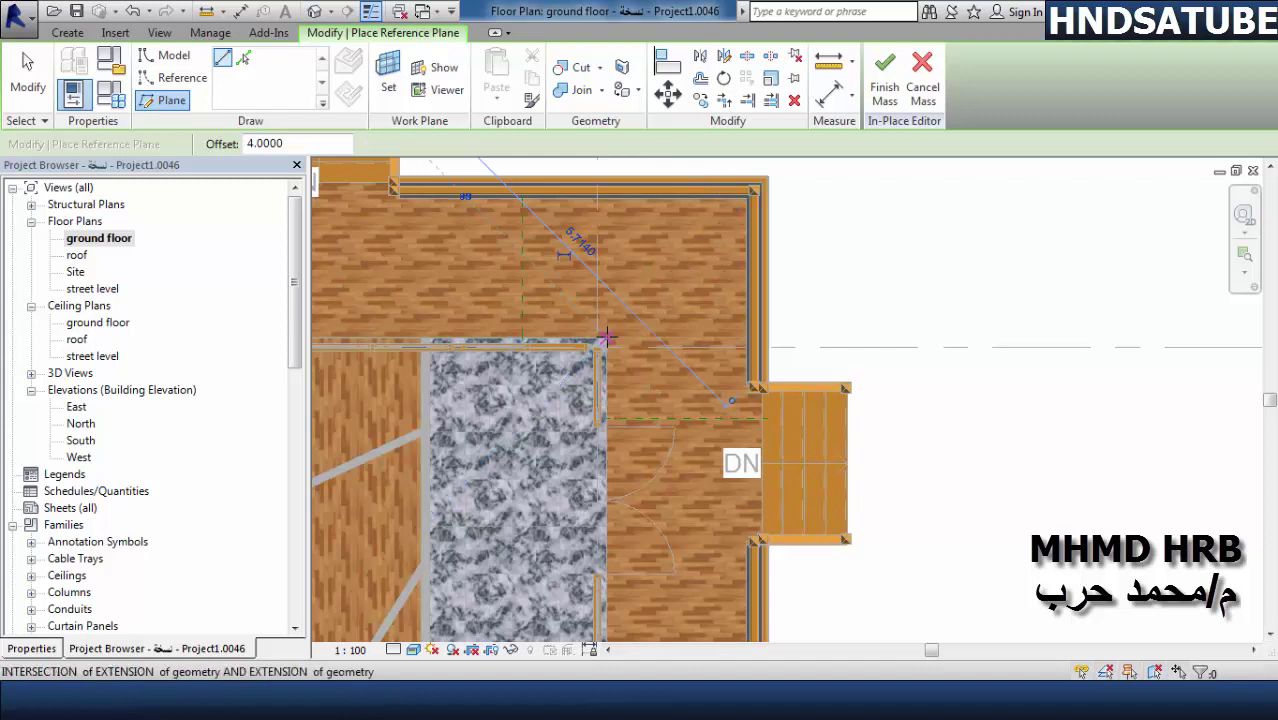
pyautogui.press('Escape')
pyautogui.press('Escape')
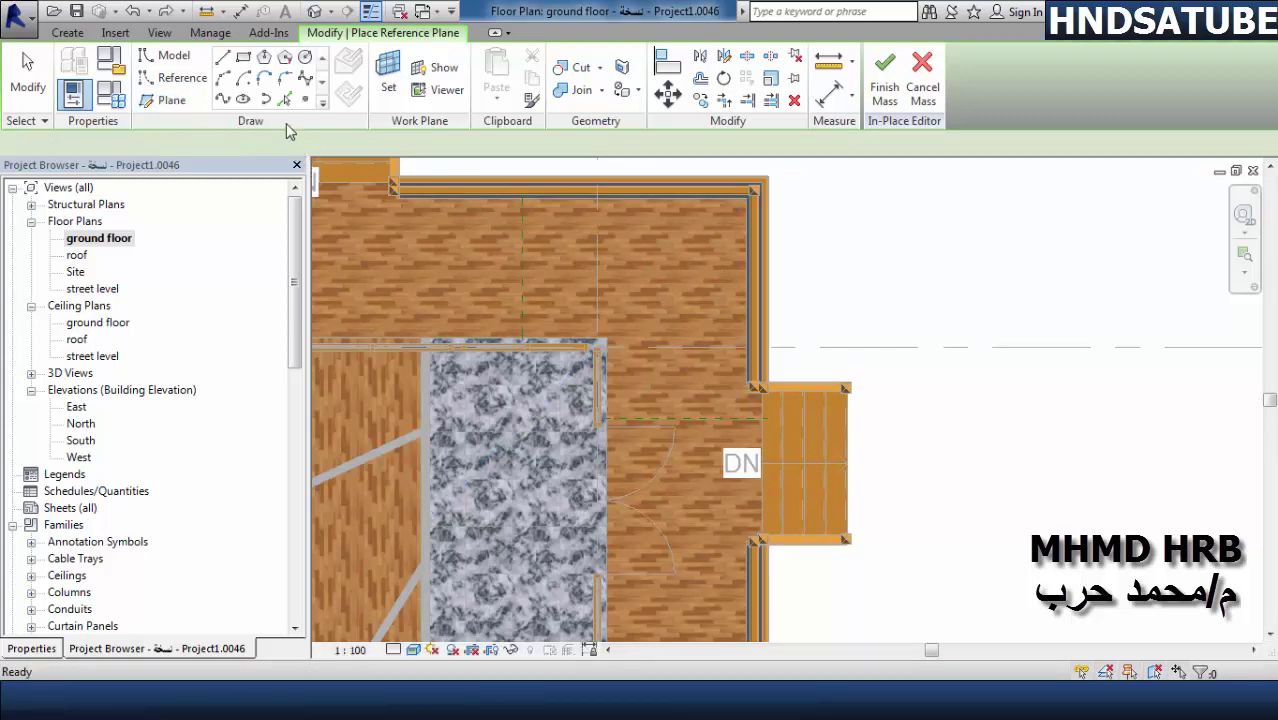
pyautogui.click(265, 98)
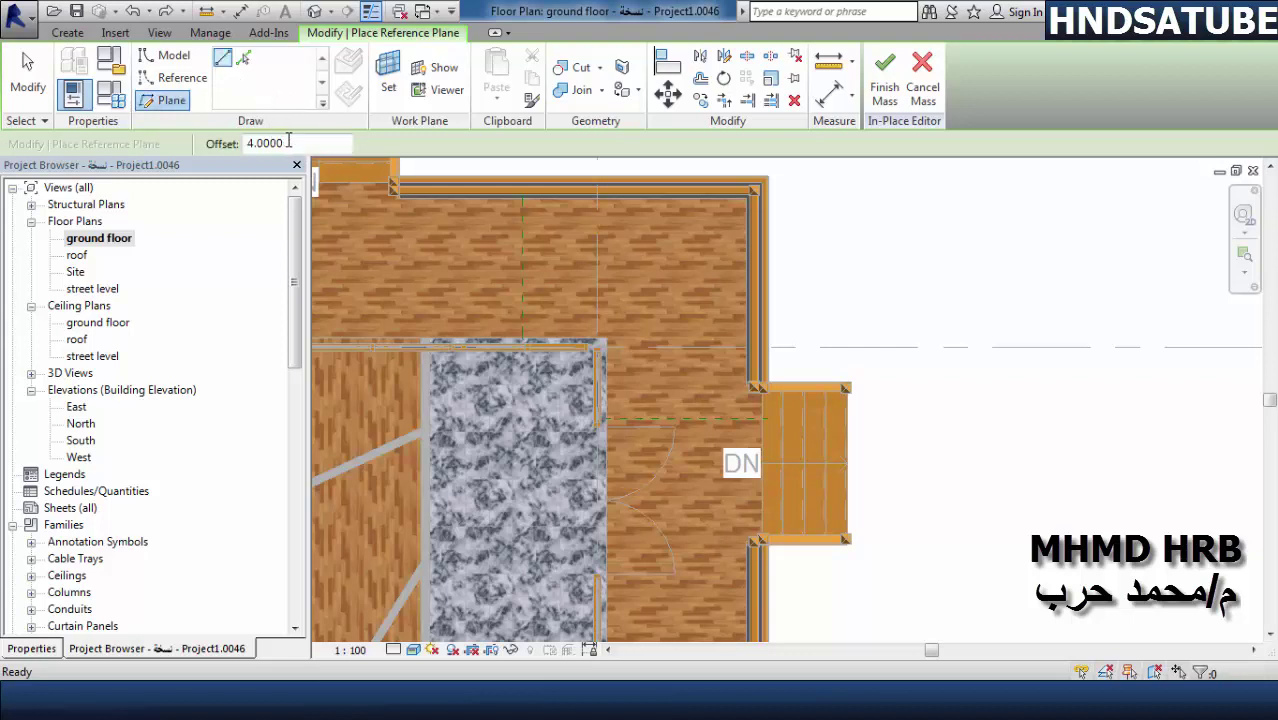
pyautogui.write('0')
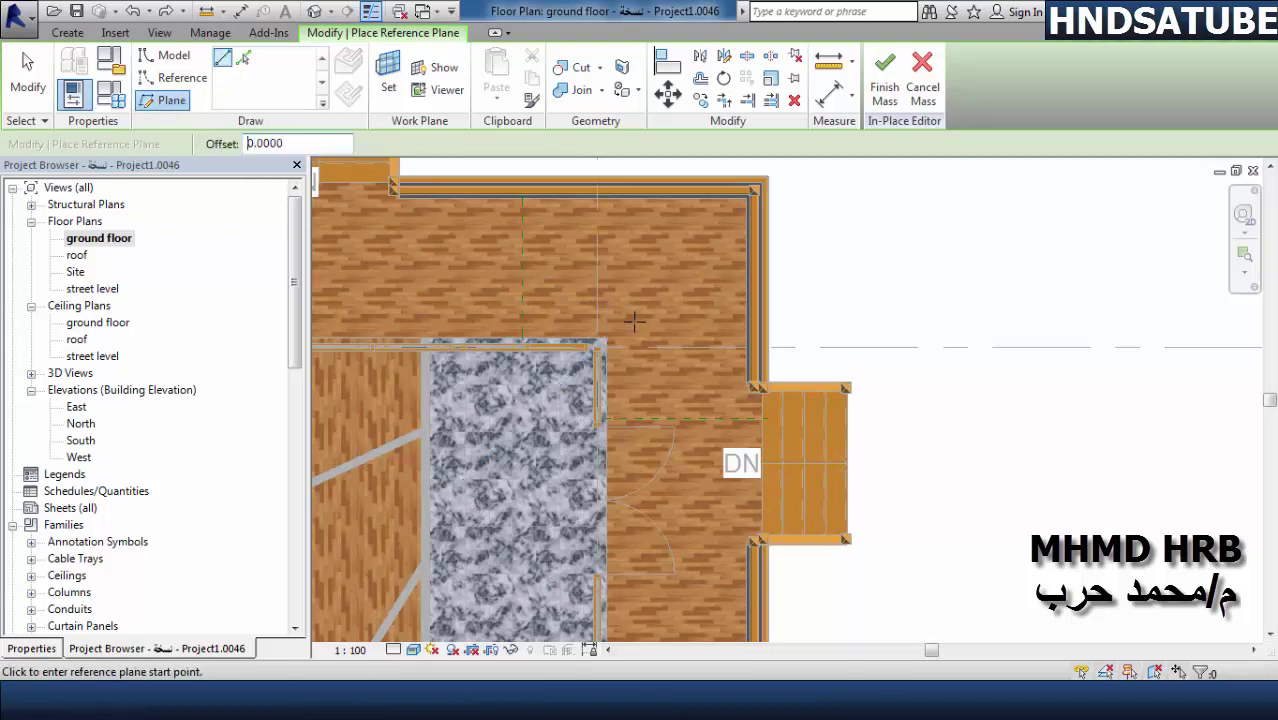
pyautogui.click(602, 344)
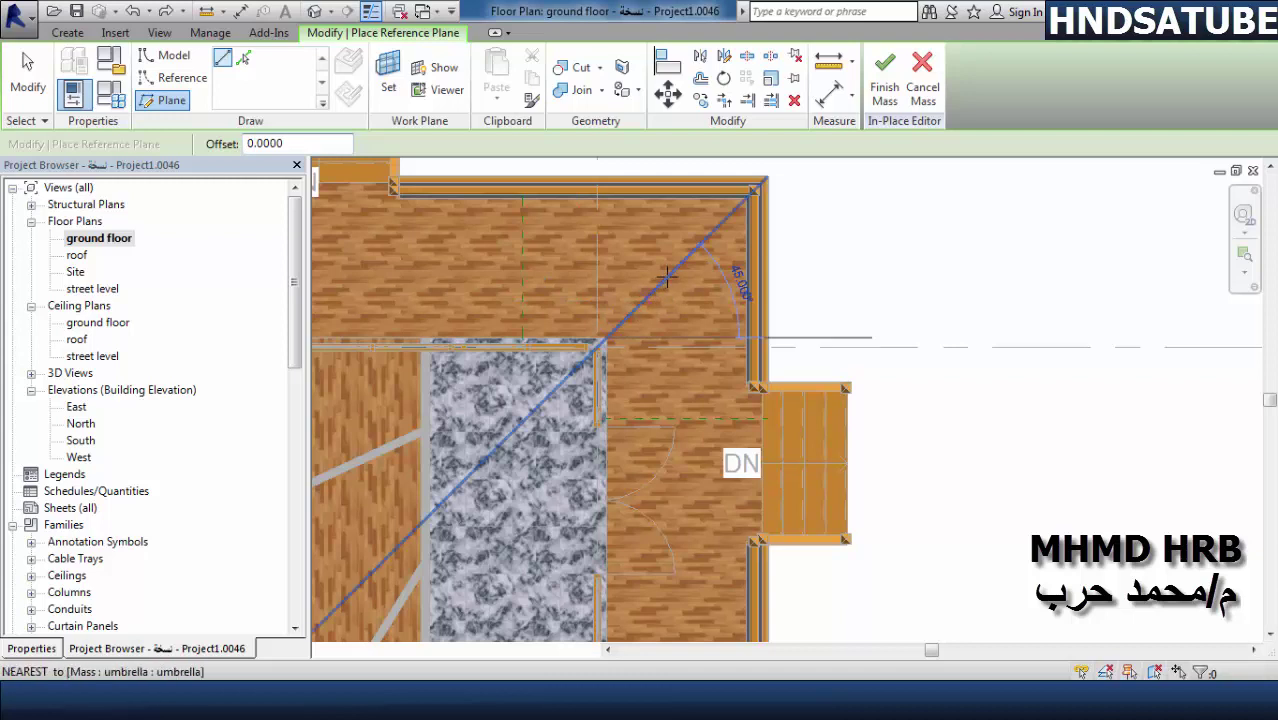
pyautogui.click(727, 219)
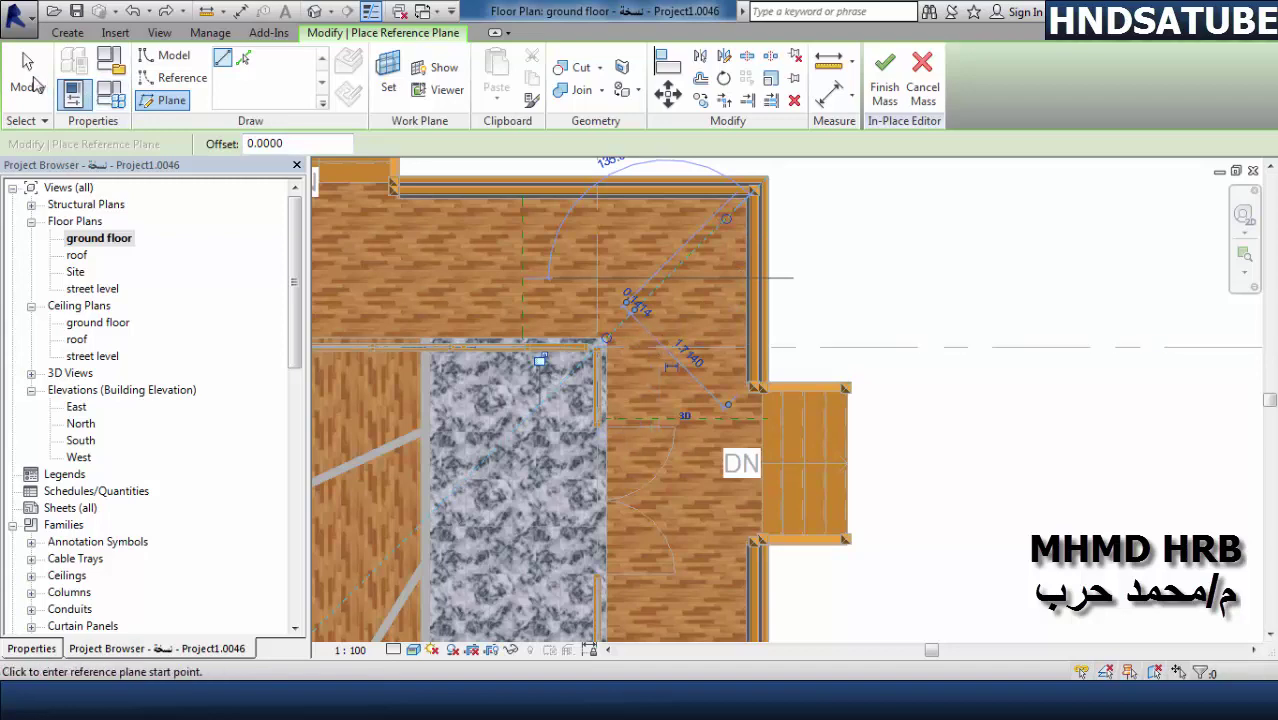
pyautogui.press('Escape')
pyautogui.press('Escape')
# - Draw a horizontal reference plane across the upper deck from the left railing
pyautogui.scroll(-2, 912, 438)
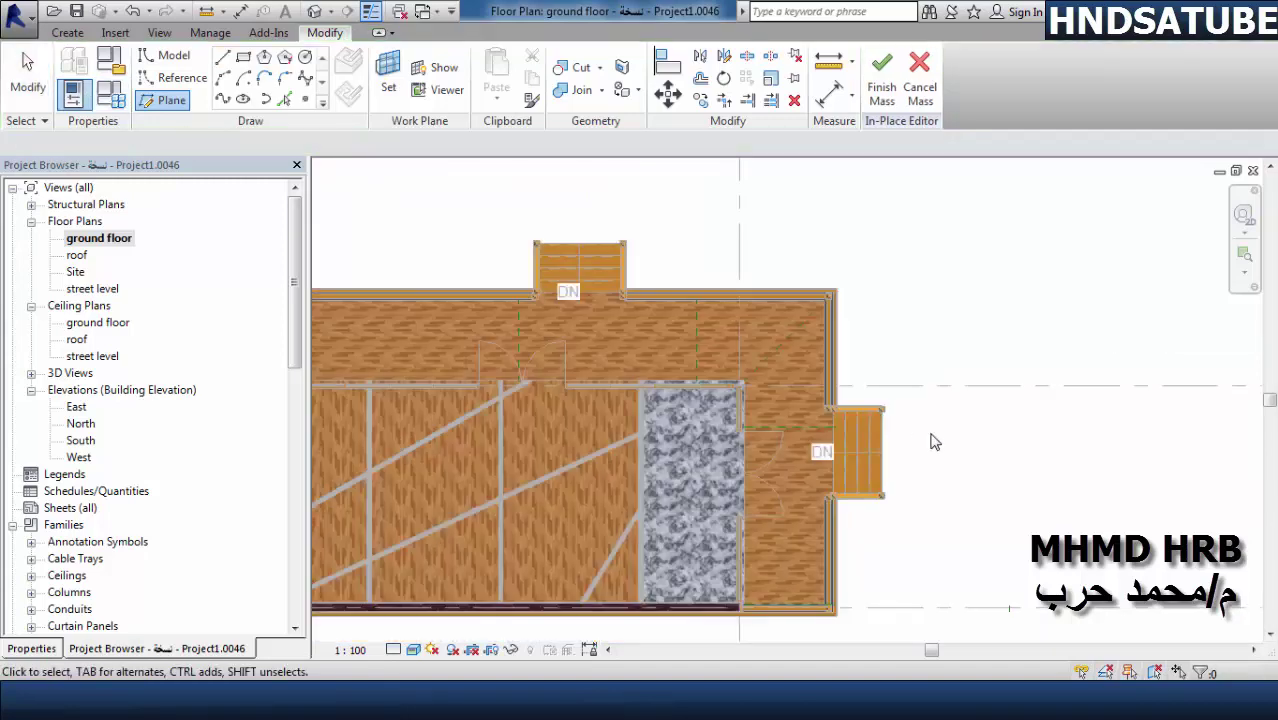
pyautogui.scroll(-2, 927, 442)
pyautogui.scroll(2, 510, 397)
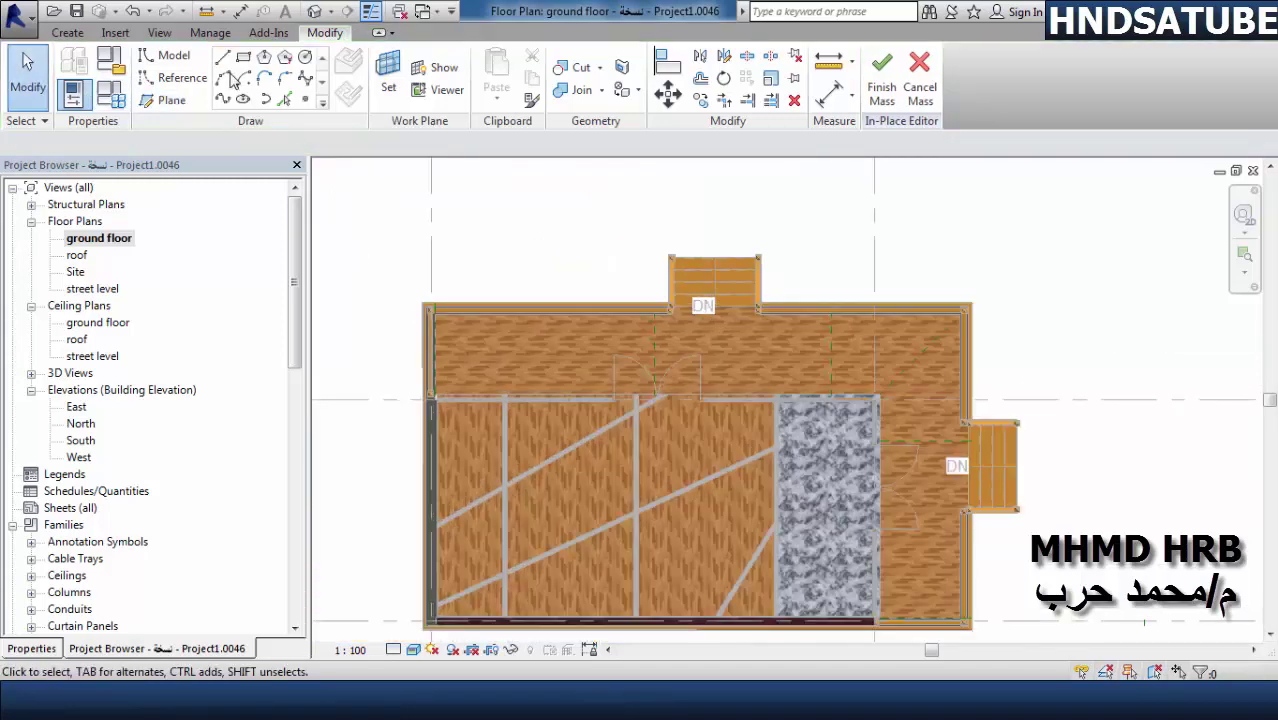
pyautogui.click(164, 100)
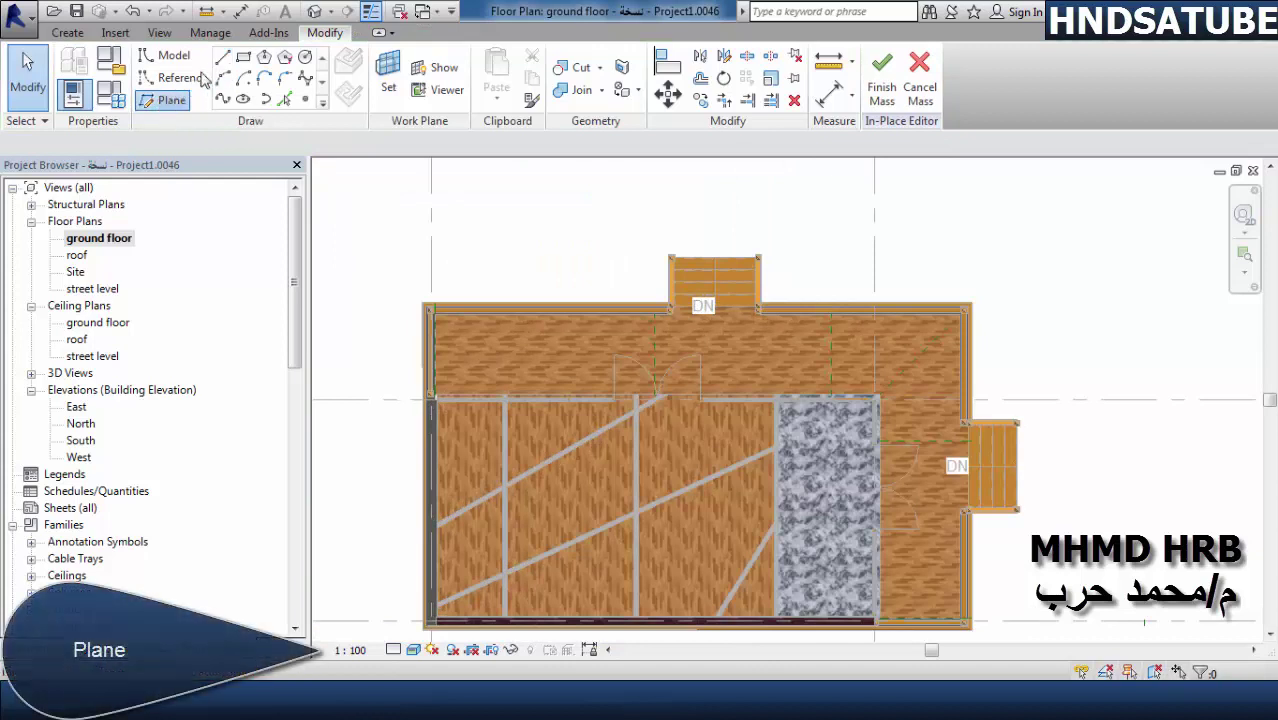
pyautogui.click(223, 62)
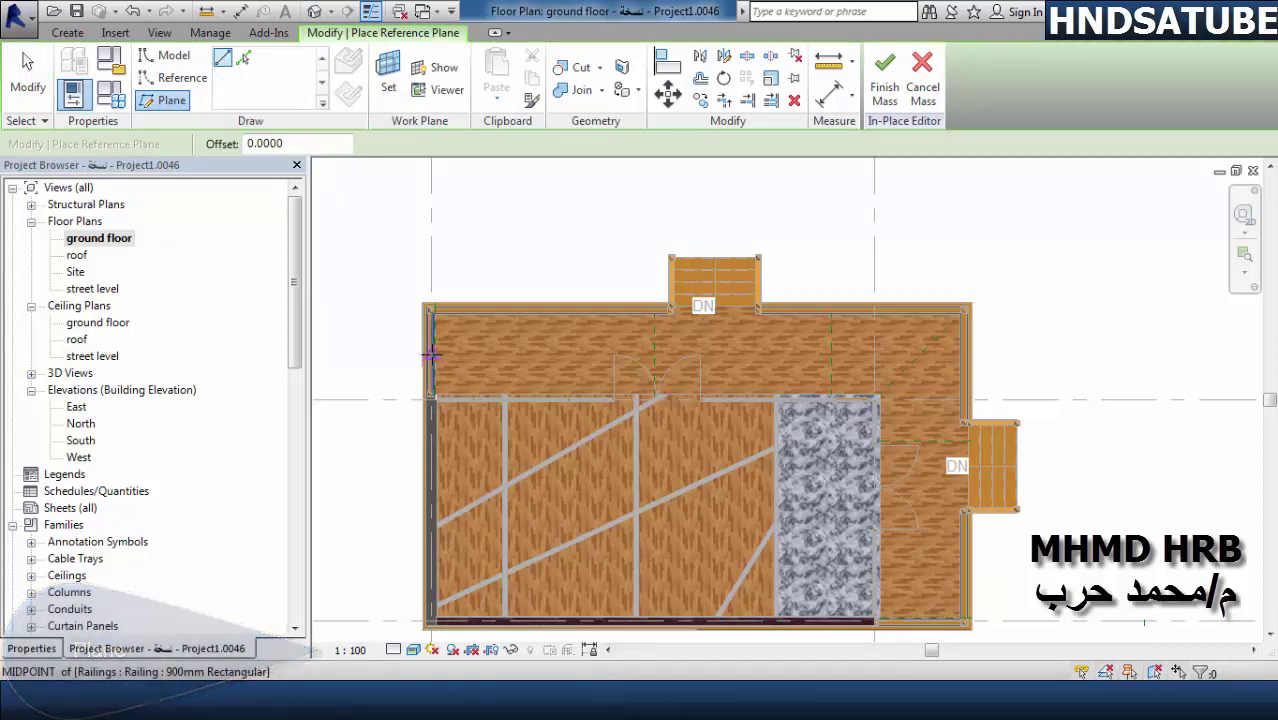
pyautogui.click(430, 354)
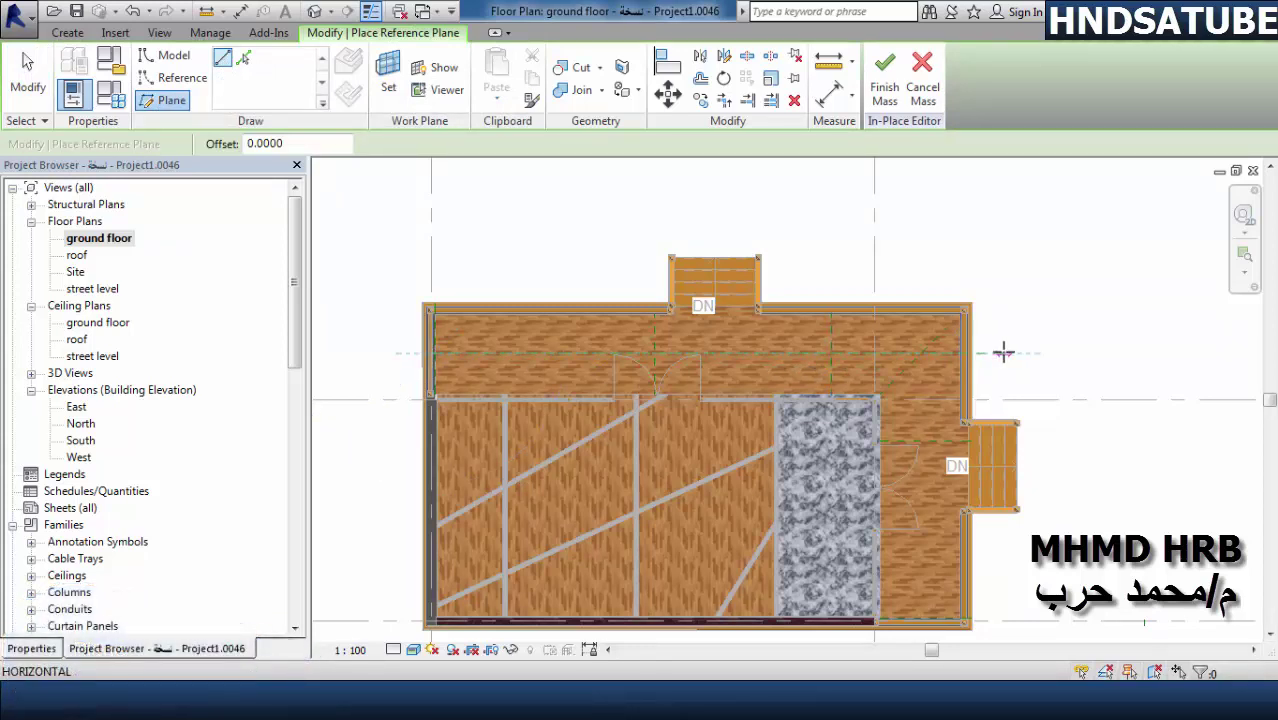
pyautogui.click(1058, 353)
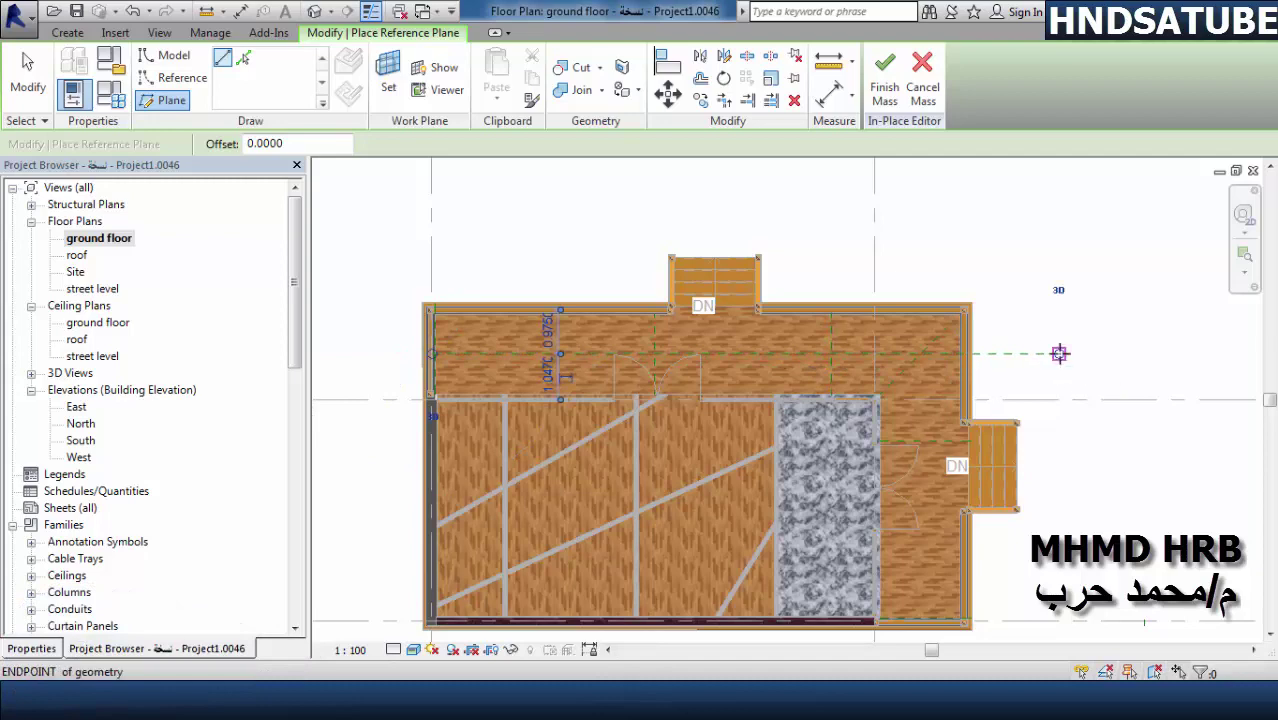
# - Draw a vertical reference plane rising from the bottom-right wall corner
pyautogui.scroll(-2, 964, 398)
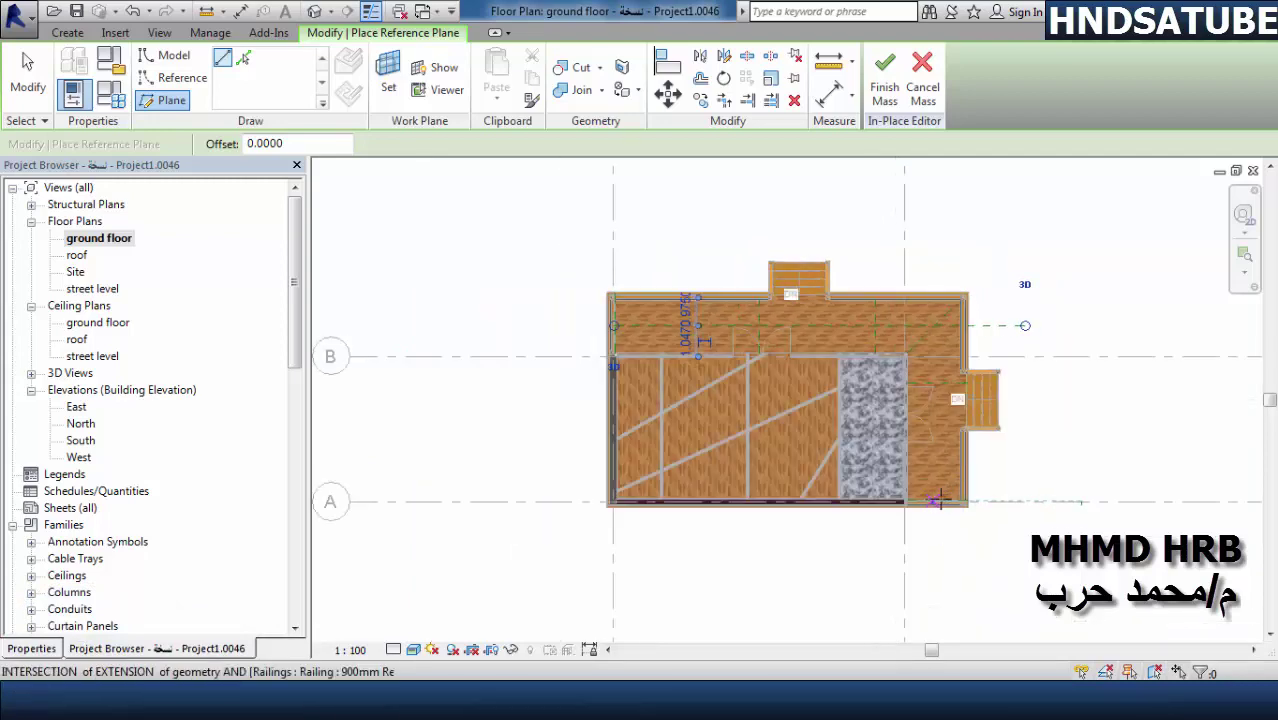
pyautogui.click(937, 498)
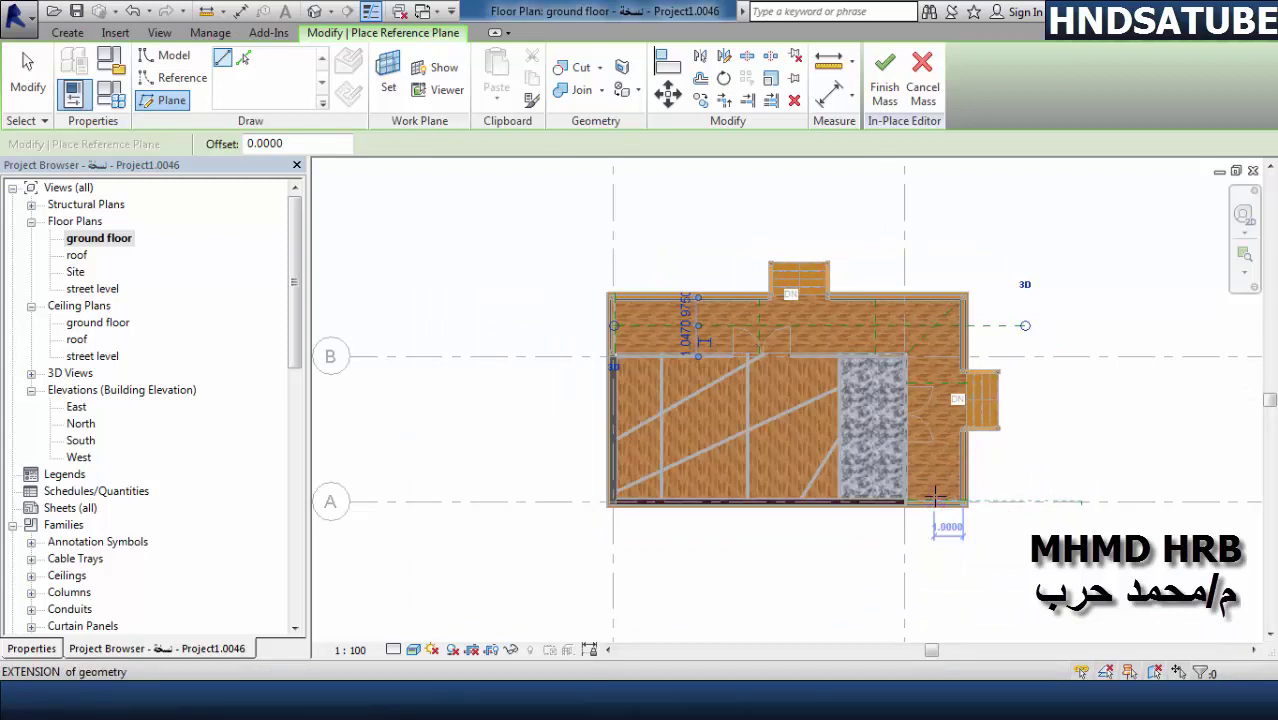
pyautogui.click(933, 220)
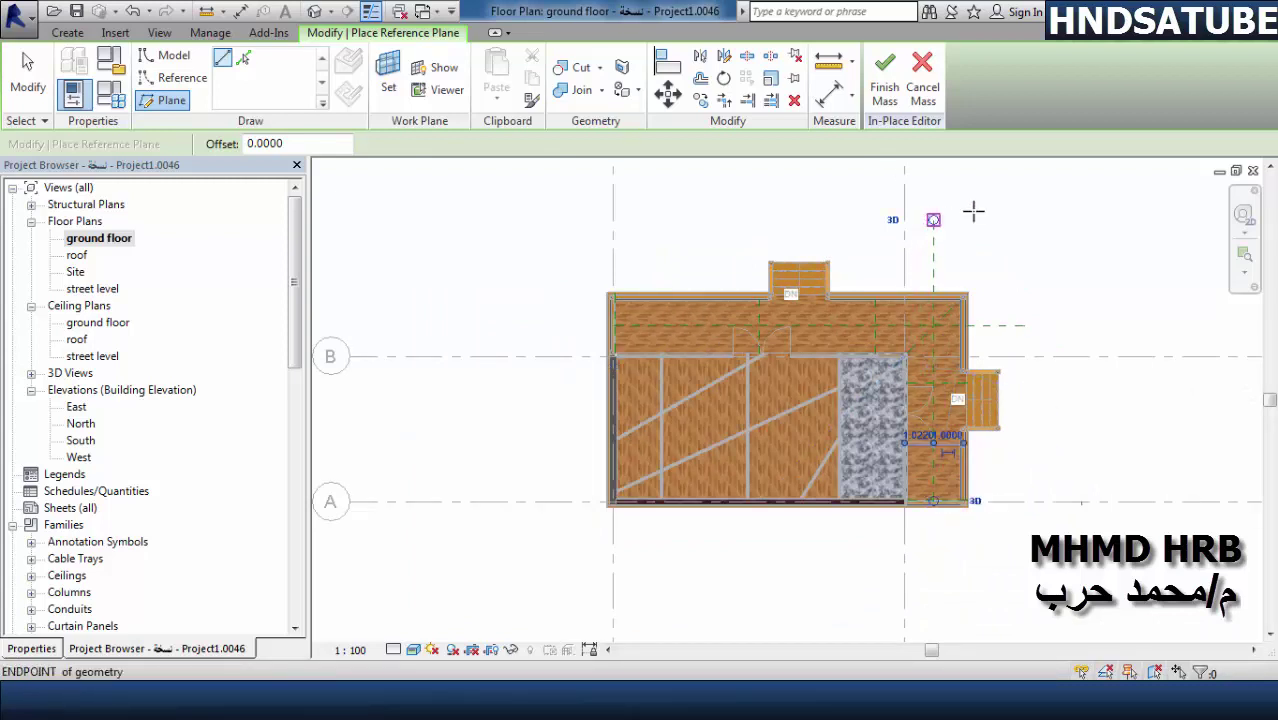
pyautogui.click(33, 88)
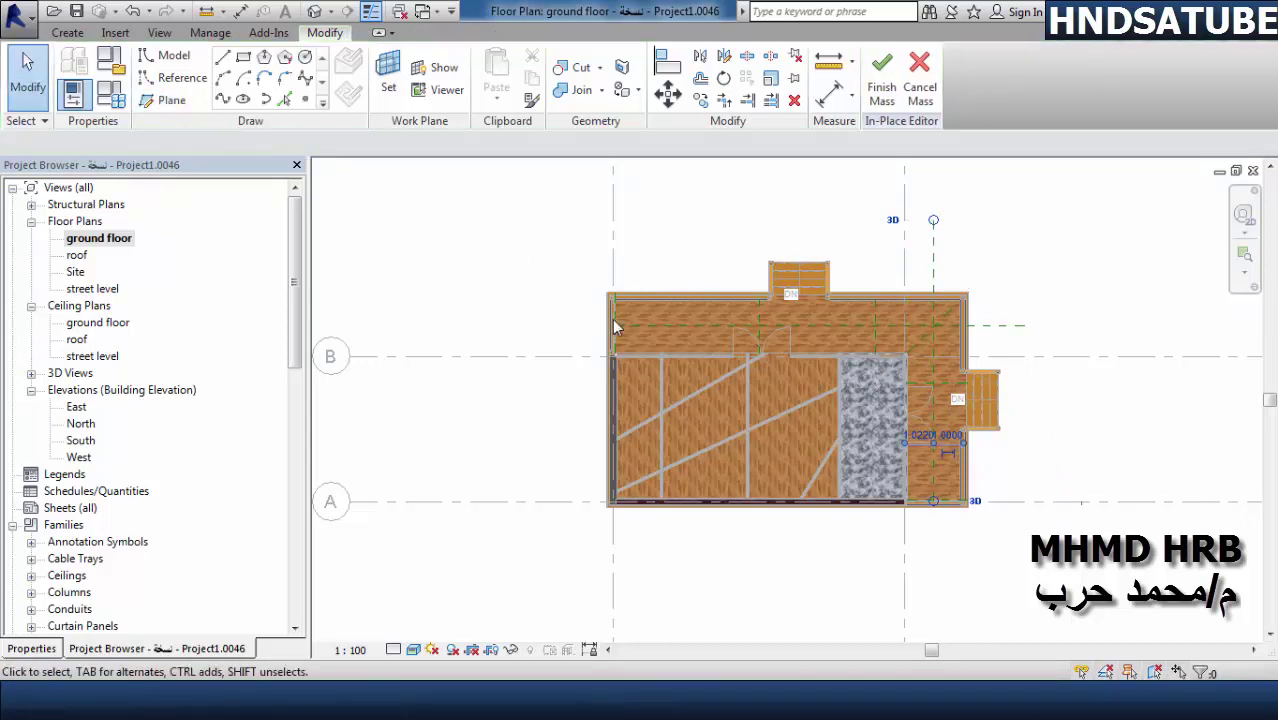
# - Name the left-edge reference plane 1
pyautogui.scroll(3, 605, 322)
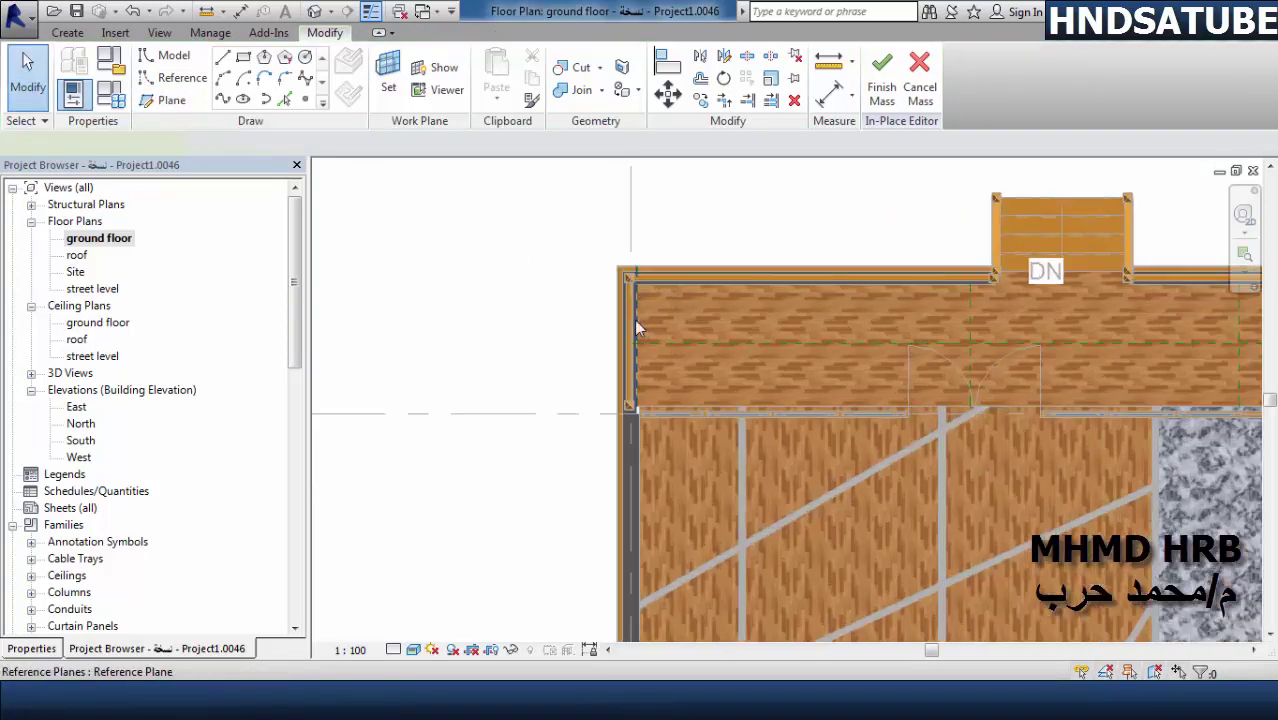
pyautogui.click(634, 320)
pyautogui.click(31, 648)
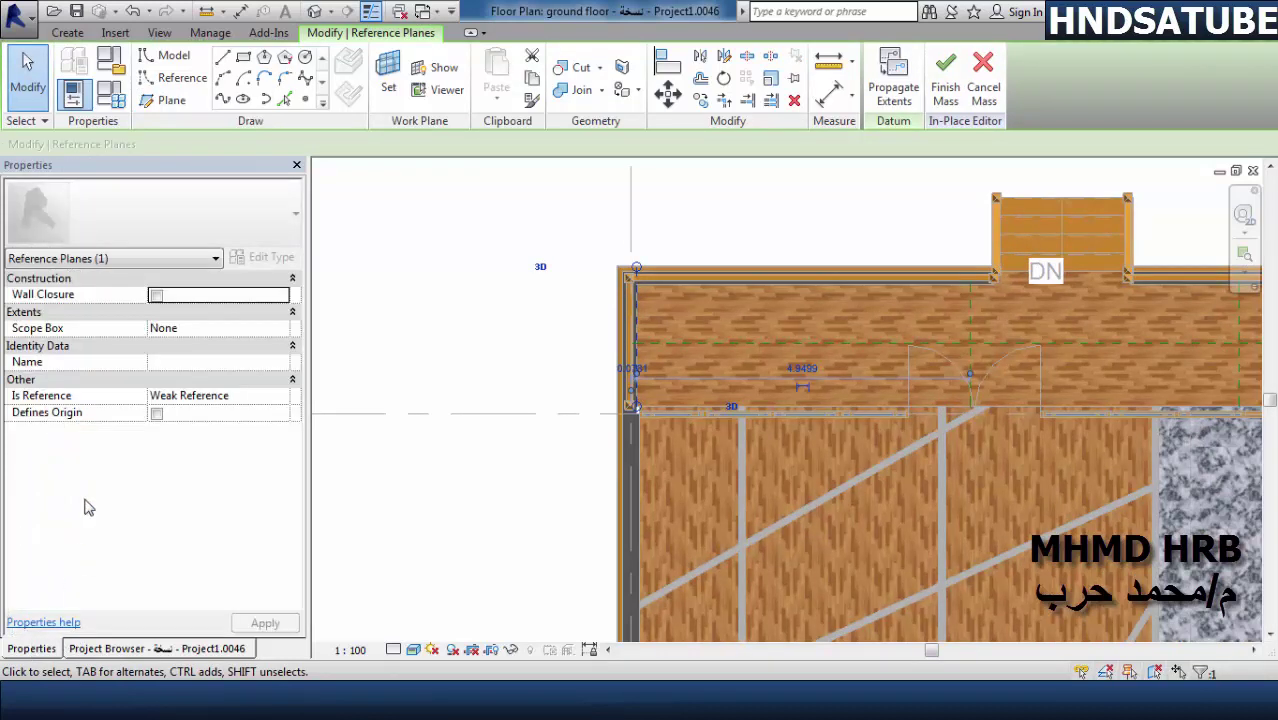
pyautogui.click(170, 362)
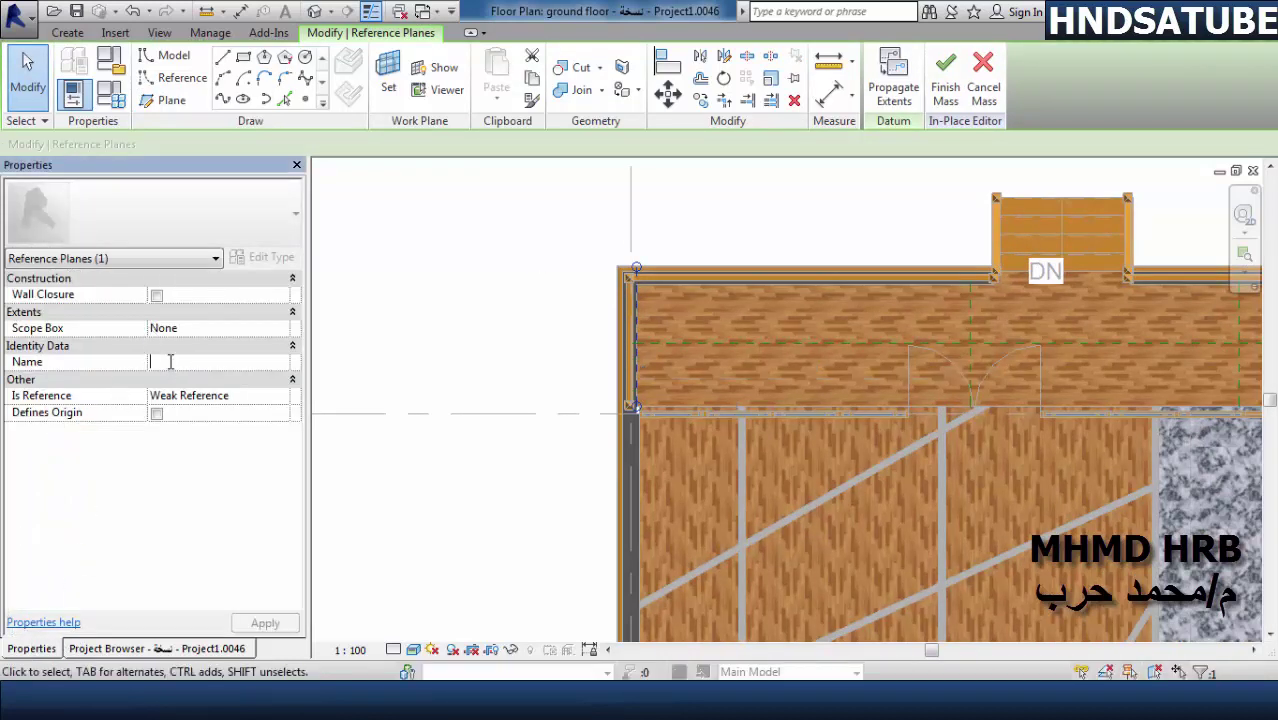
pyautogui.write('1')
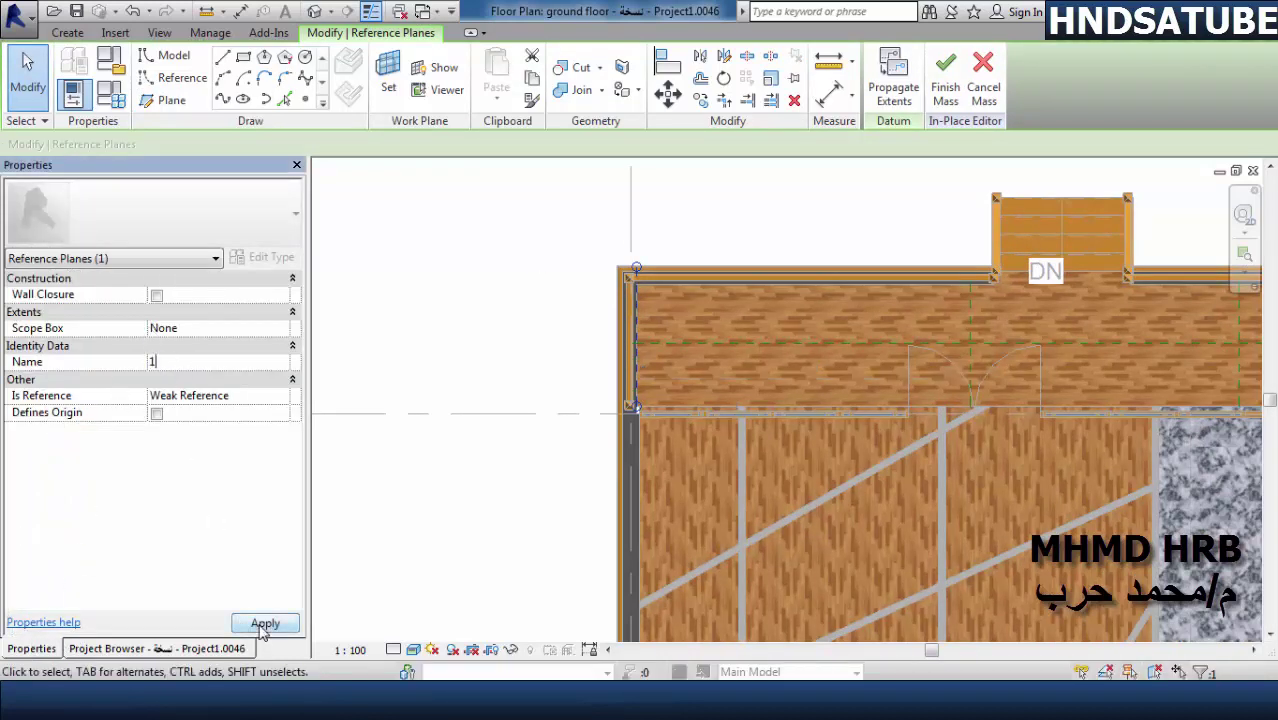
pyautogui.click(264, 624)
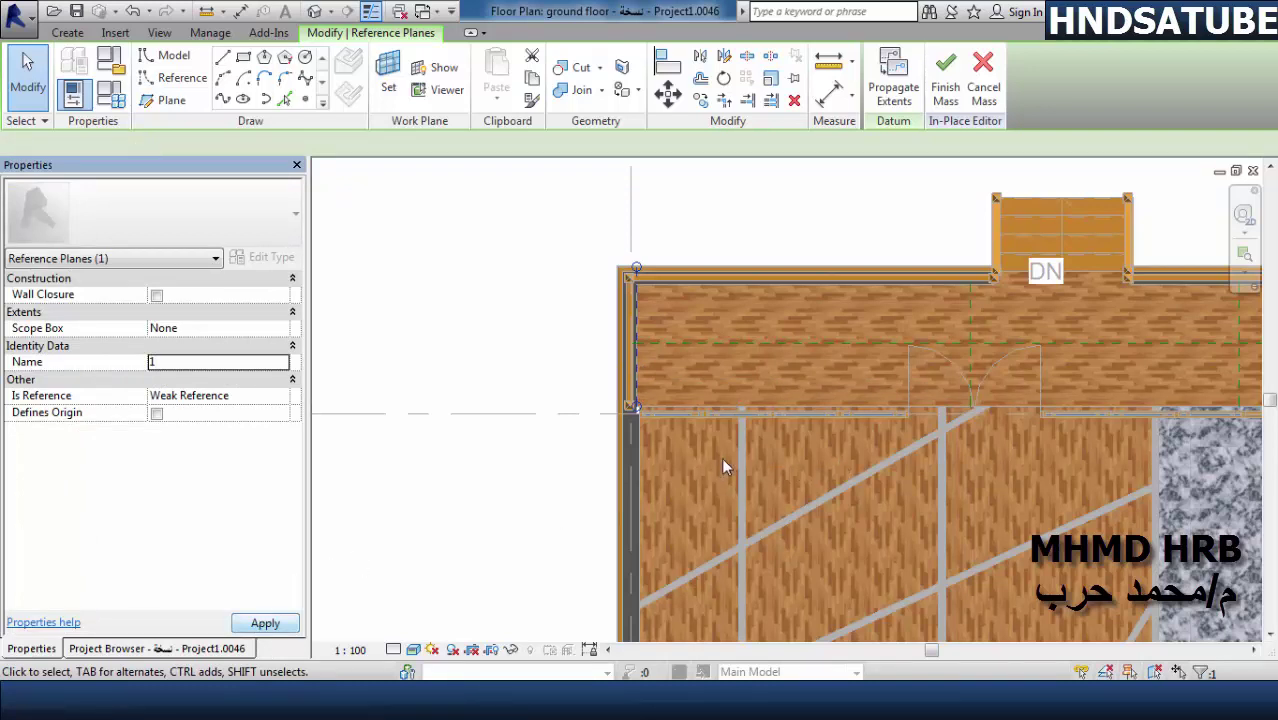
pyautogui.moveTo(848, 360)
pyautogui.mouseDown(button='middle')
pyautogui.moveTo(942, 302)
pyautogui.moveTo(966, 316)
pyautogui.mouseUp(button='middle')
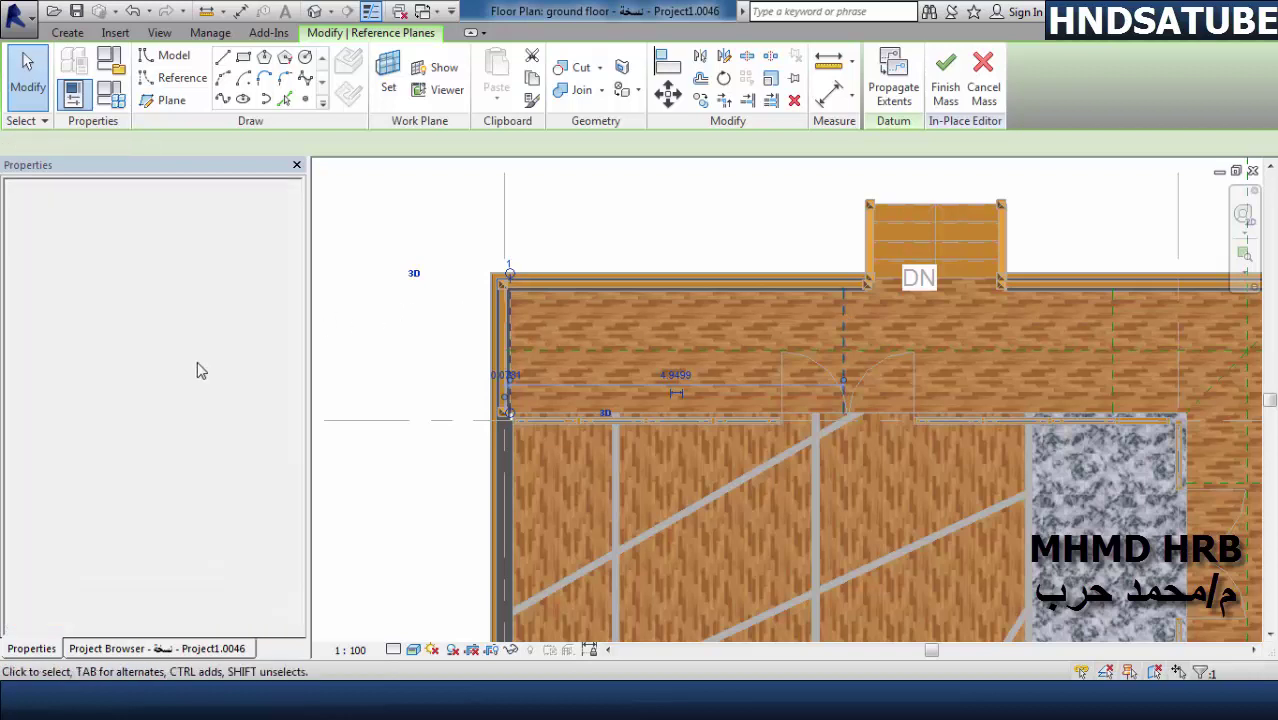
# - Name the second vertical plane 2 and start naming the right-hand plane 3
pyautogui.click(165, 362)
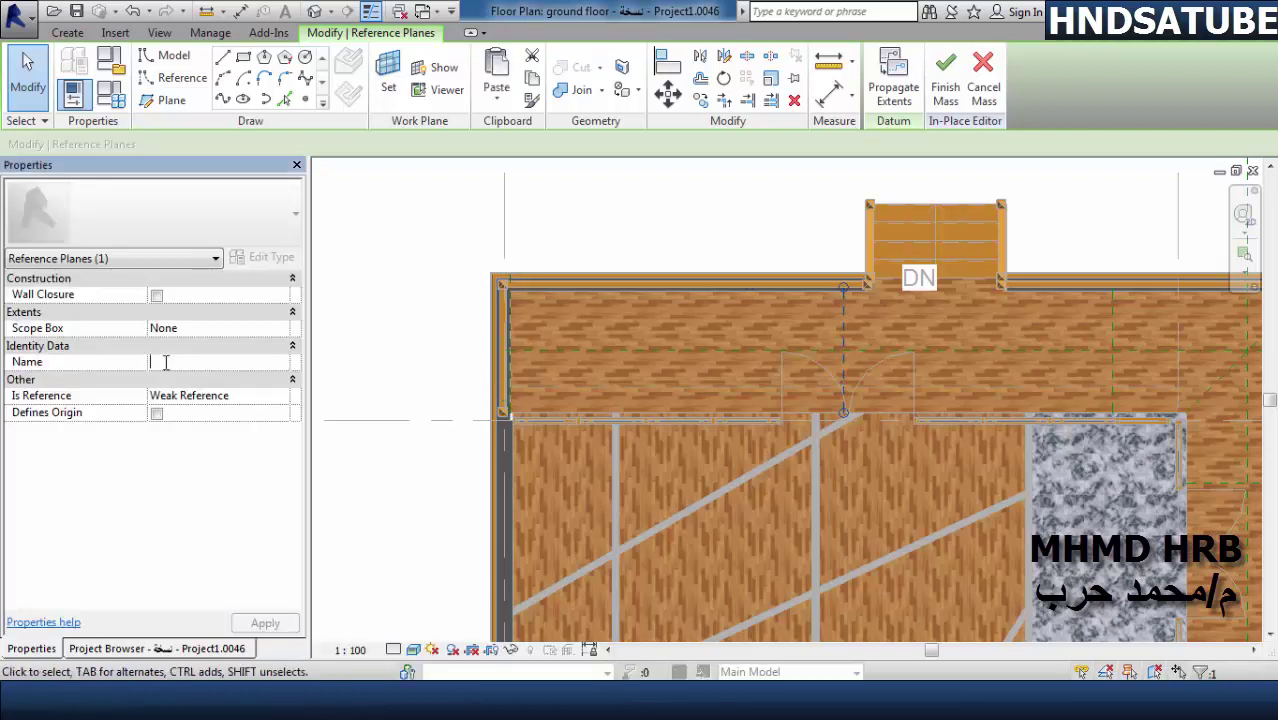
pyautogui.write('2')
pyautogui.click(265, 624)
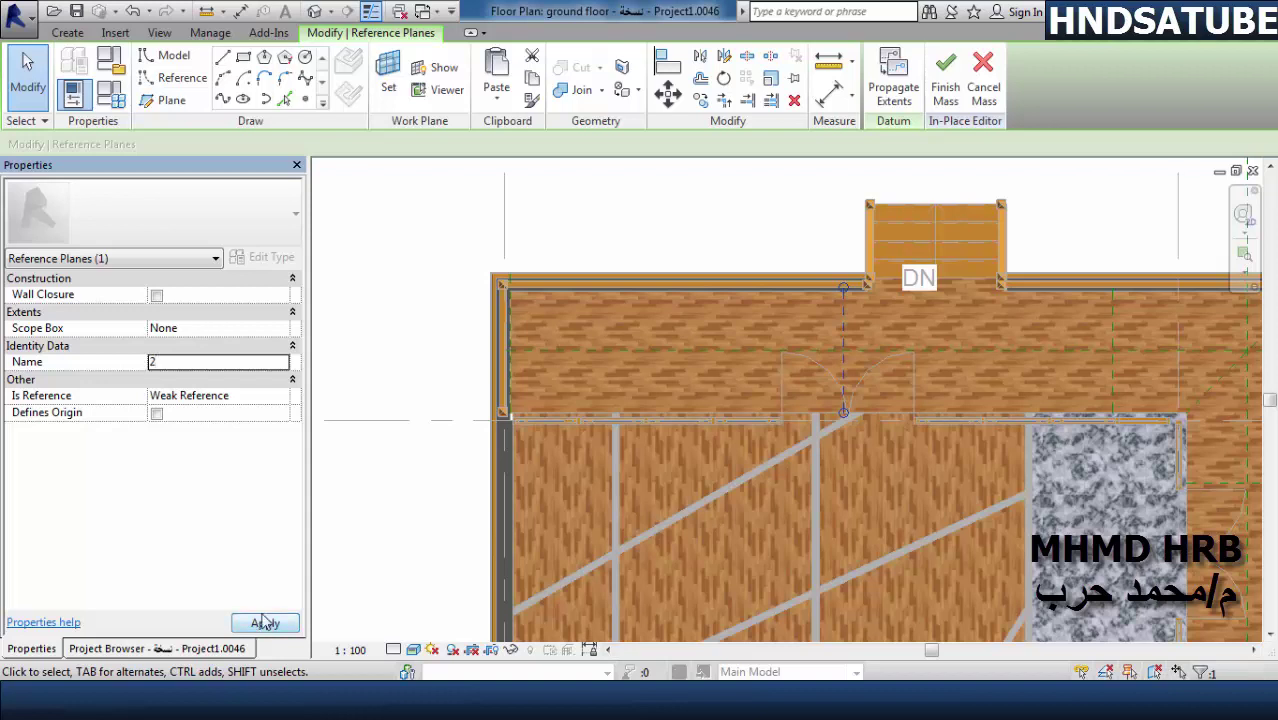
pyautogui.click(1113, 381)
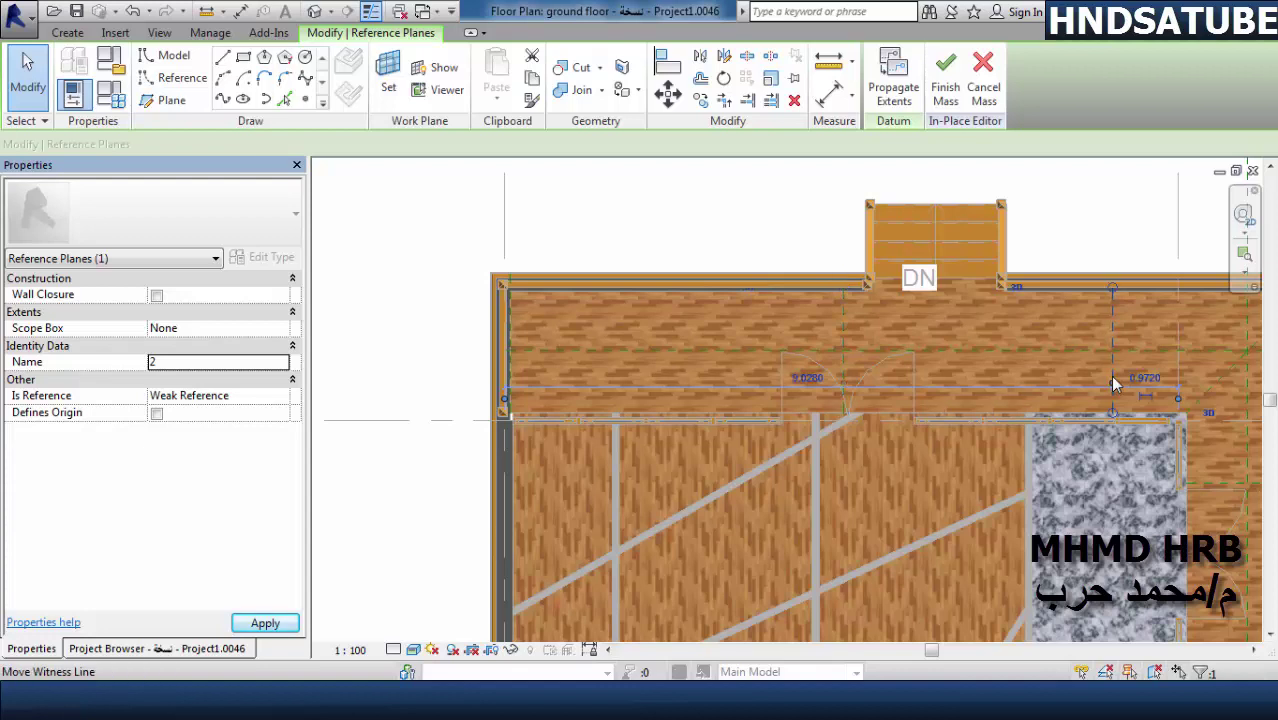
pyautogui.click(190, 361)
pyautogui.write('3')
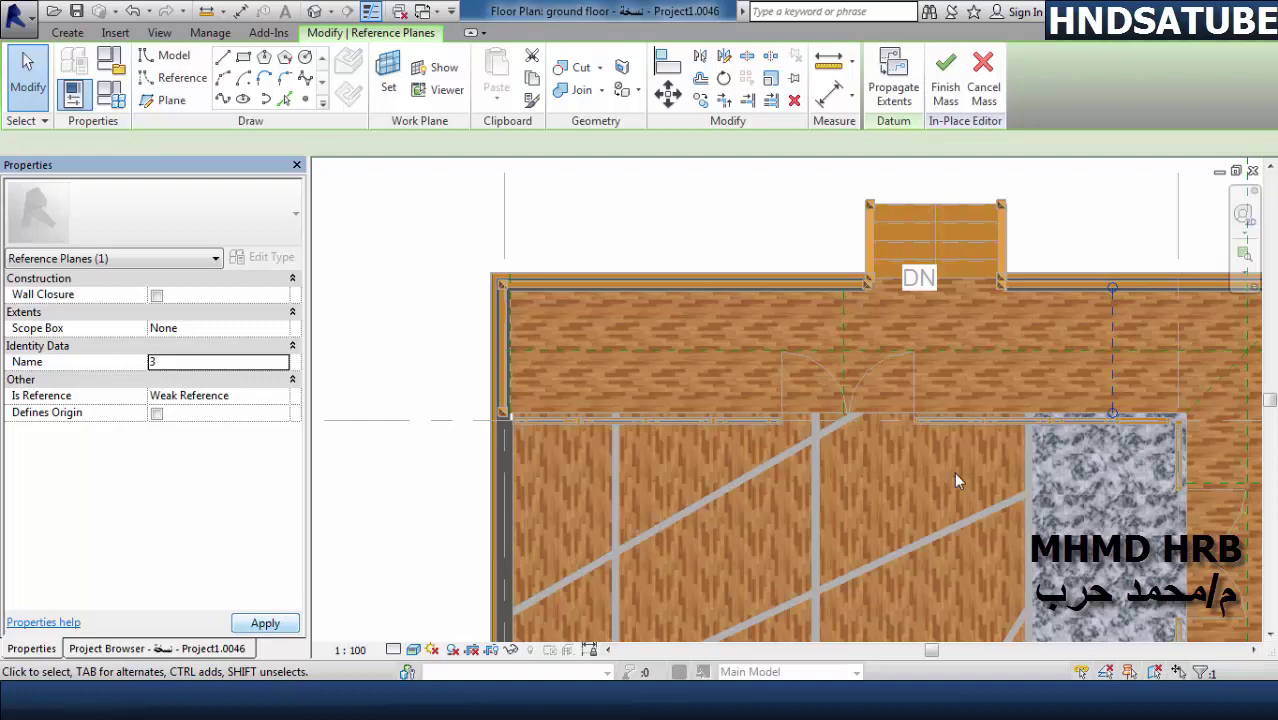
pyautogui.moveTo(773, 466)
pyautogui.mouseDown(button='middle')
pyautogui.moveTo(648, 444)
pyautogui.moveTo(767, 419)
pyautogui.mouseUp(button='middle')
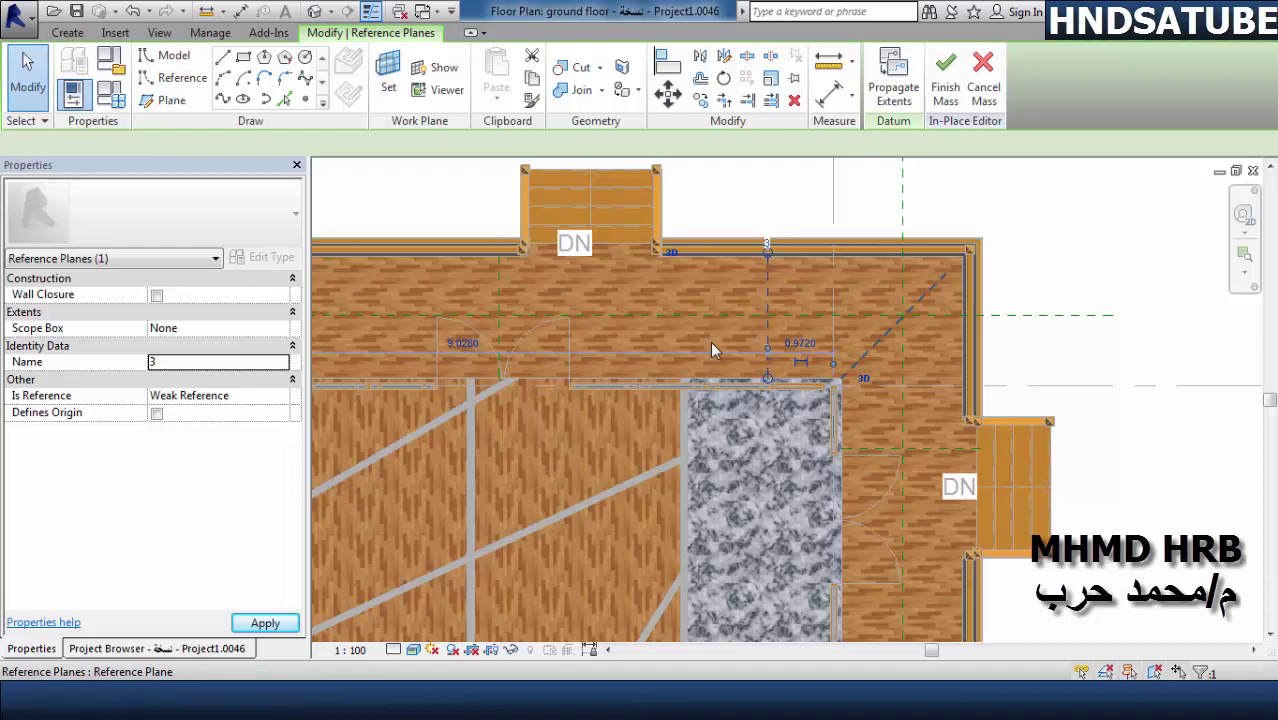
# - Name the horizontal reference plane at the side entrance A
pyautogui.hotkey('ctrl', 'z')
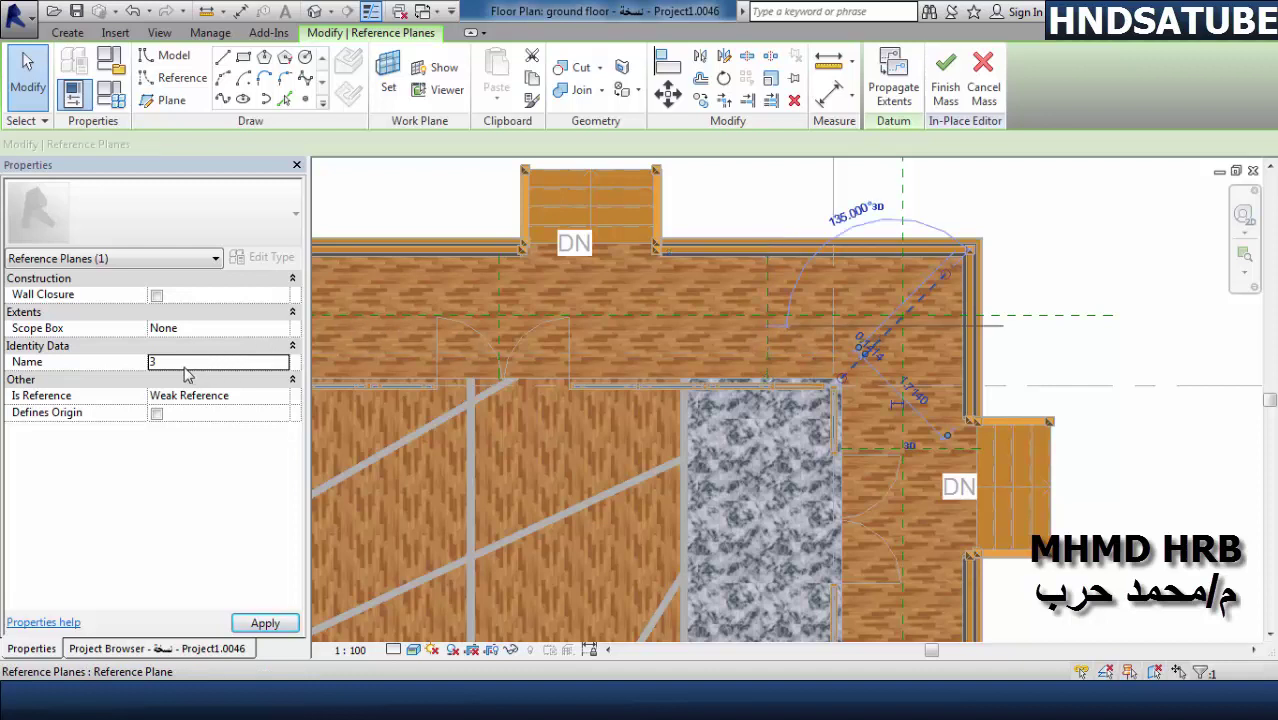
pyautogui.hotkey('ctrl', 'z')
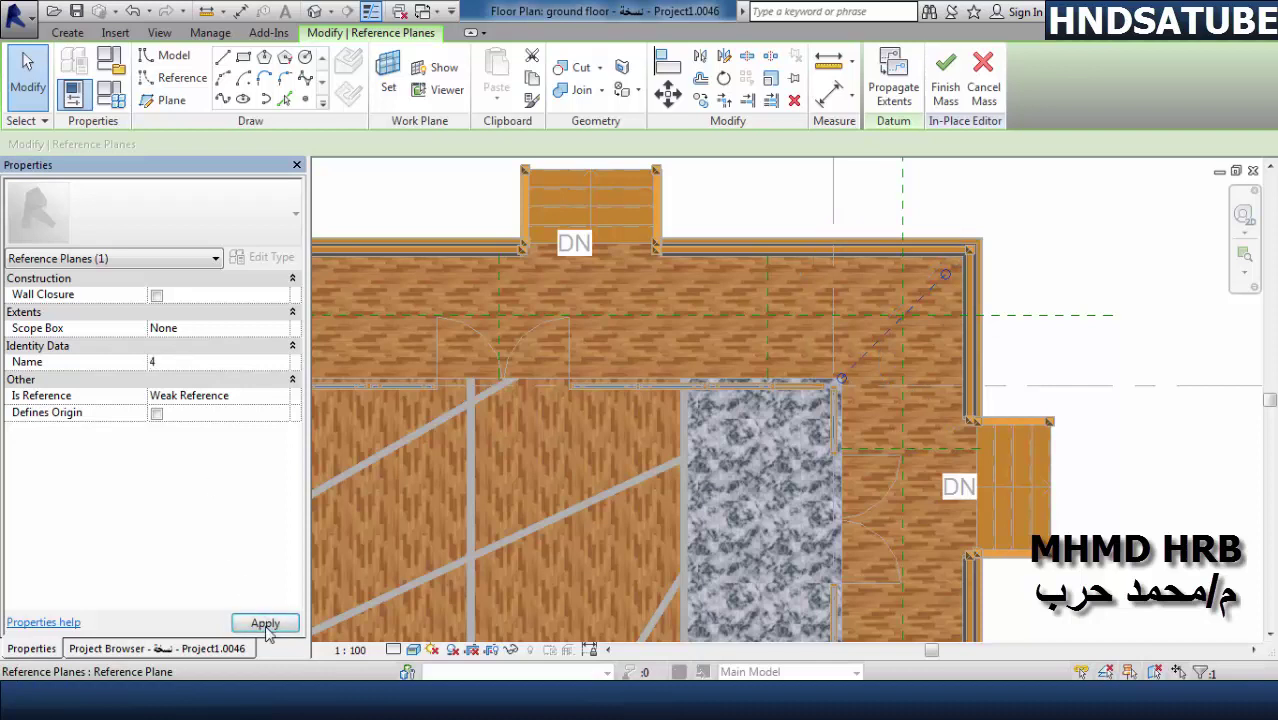
pyautogui.click(885, 448)
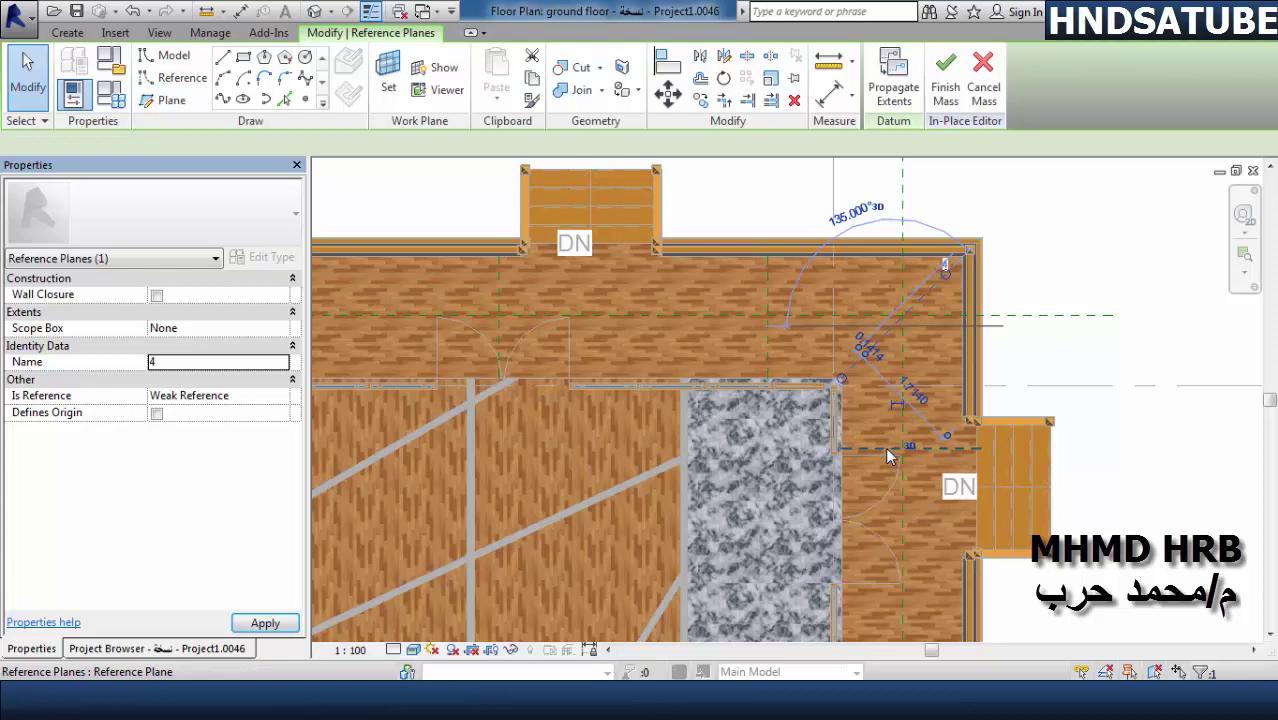
pyautogui.click(885, 448)
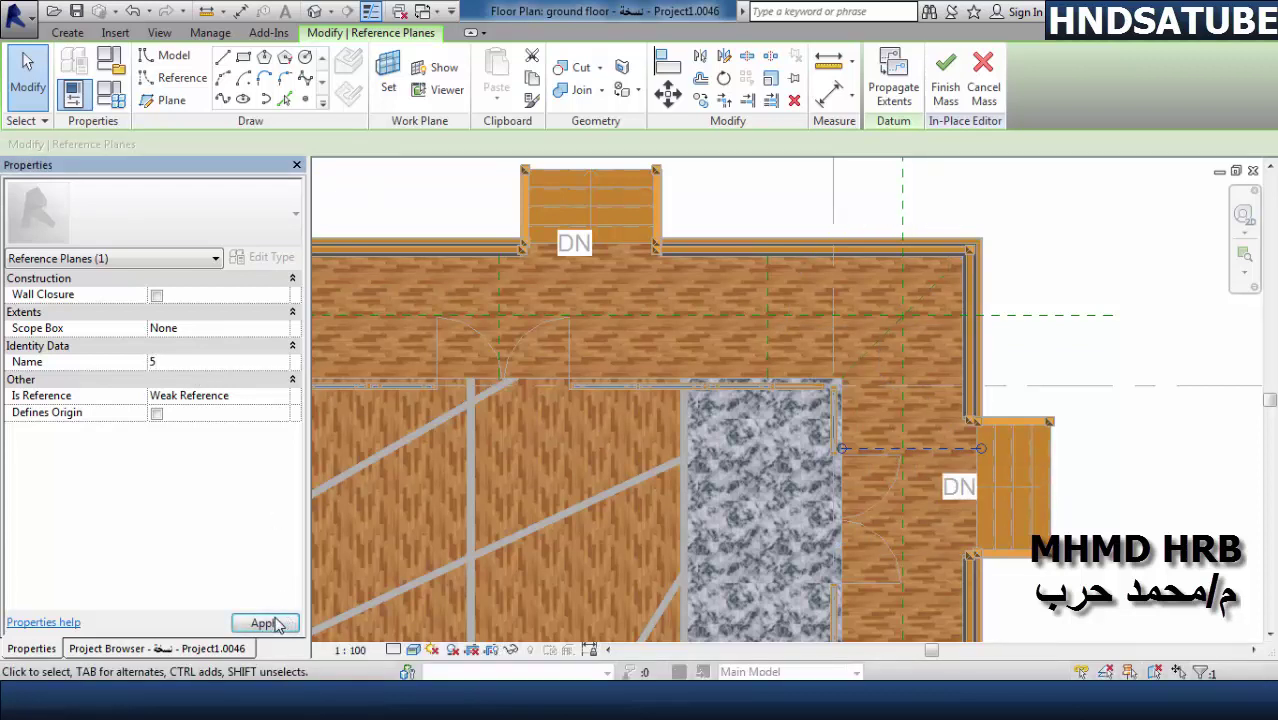
pyautogui.click(280, 624)
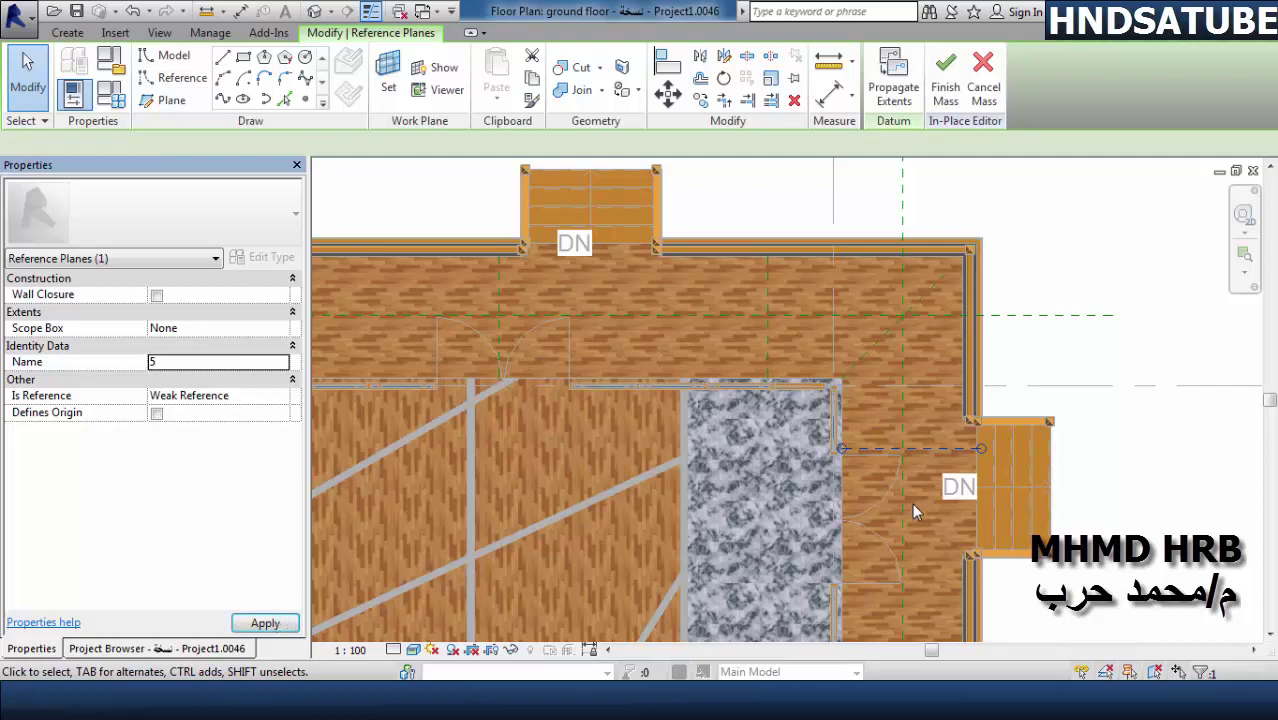
pyautogui.moveTo(923, 550); pyautogui.dragTo(897, 423, button='middle')
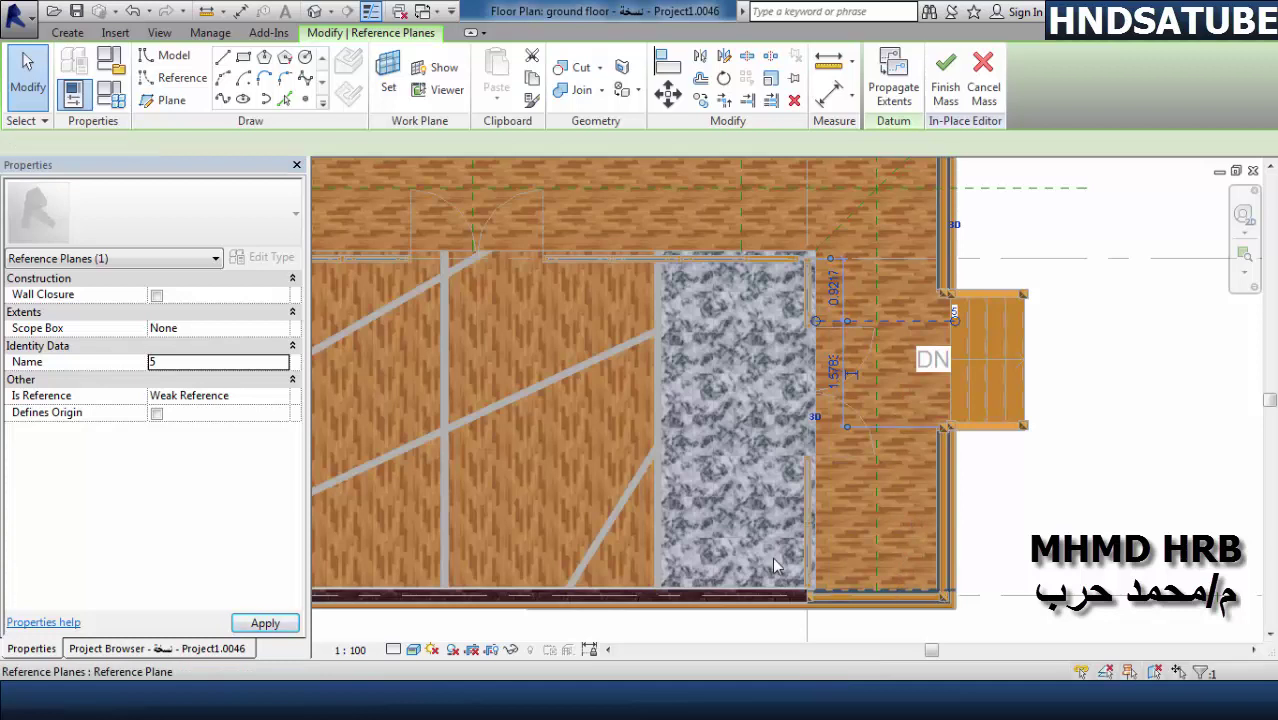
pyautogui.press('Escape')
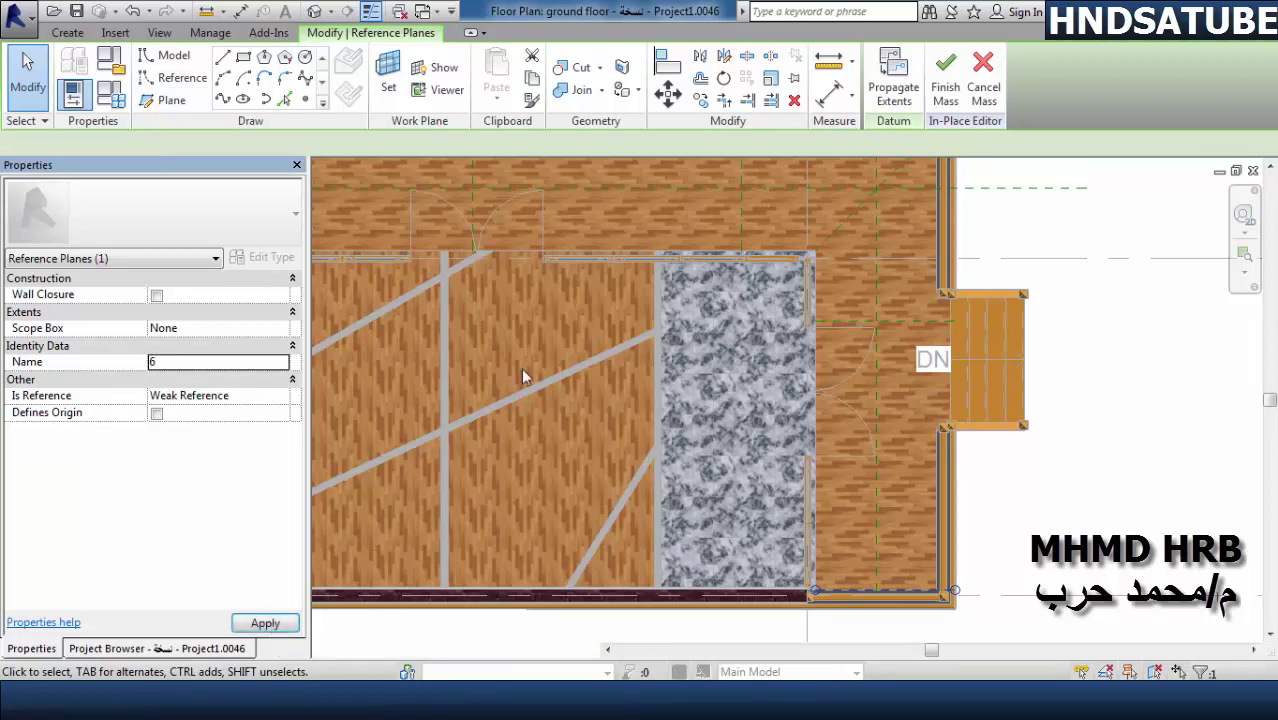
pyautogui.middleClick(709, 473)
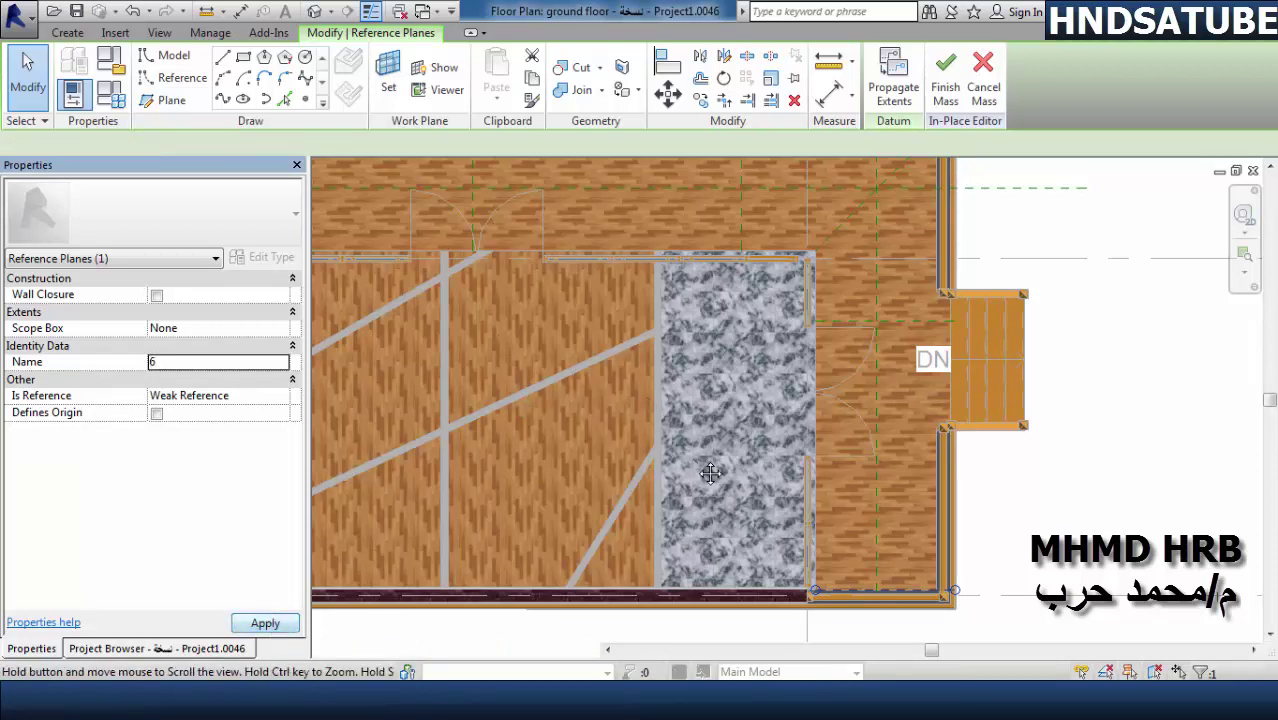
pyautogui.scroll(-2, 709, 473)
pyautogui.scroll(1, 525, 365)
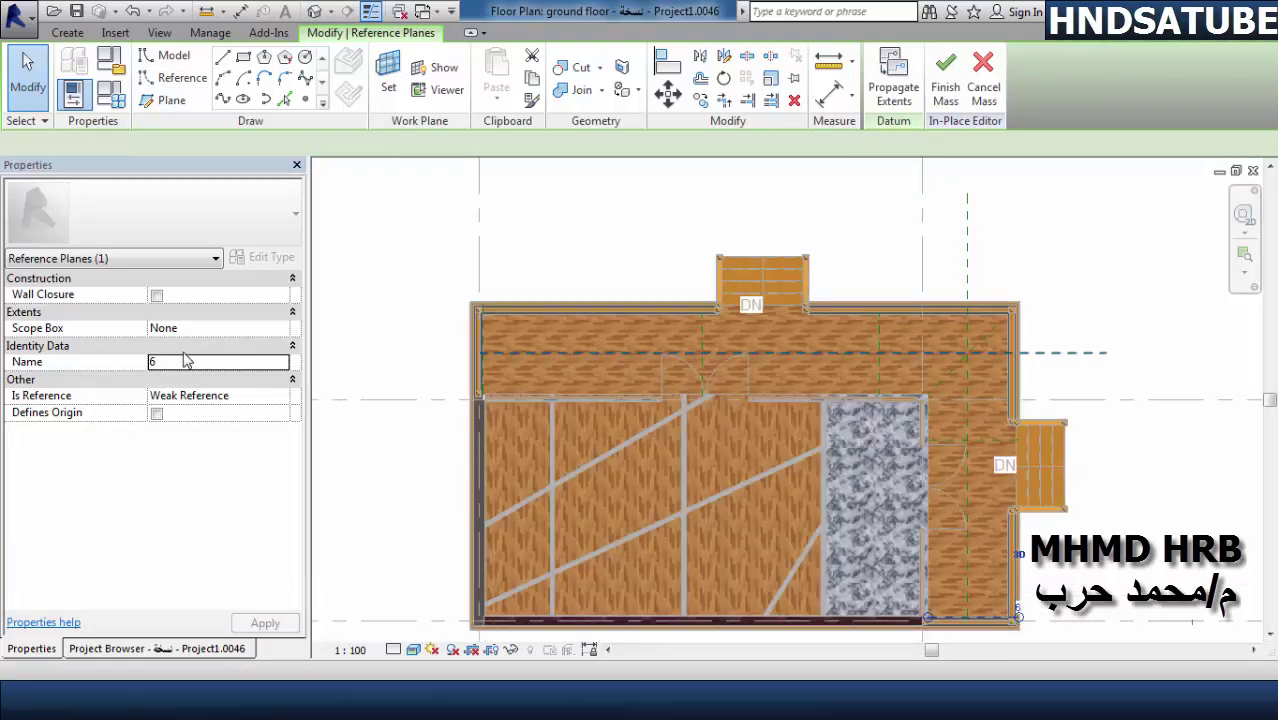
pyautogui.press('Escape')
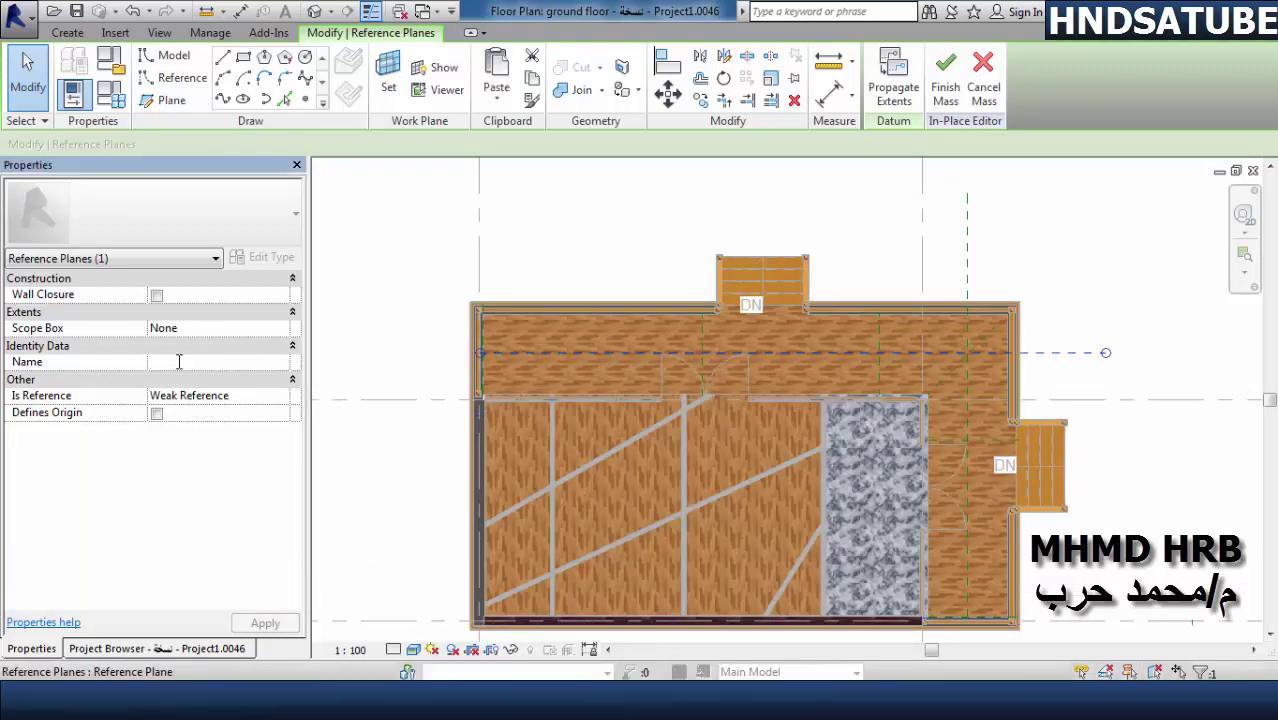
pyautogui.write('A')
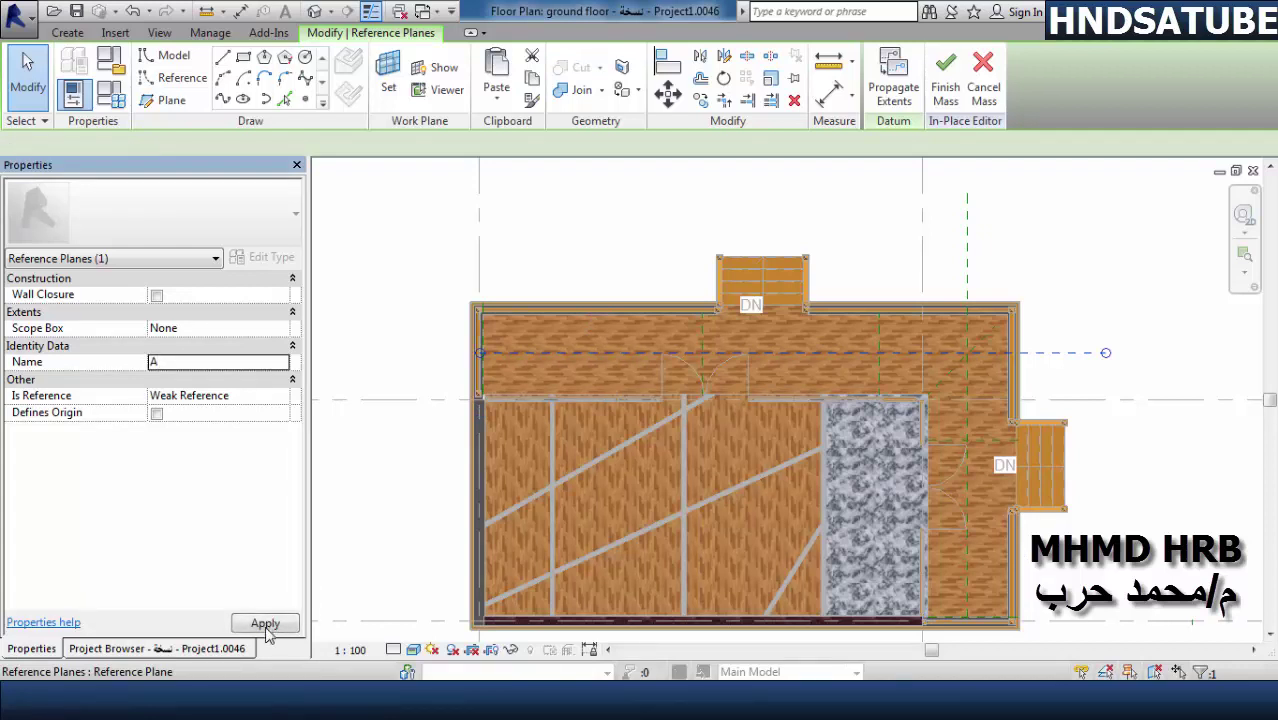
pyautogui.click(266, 627)
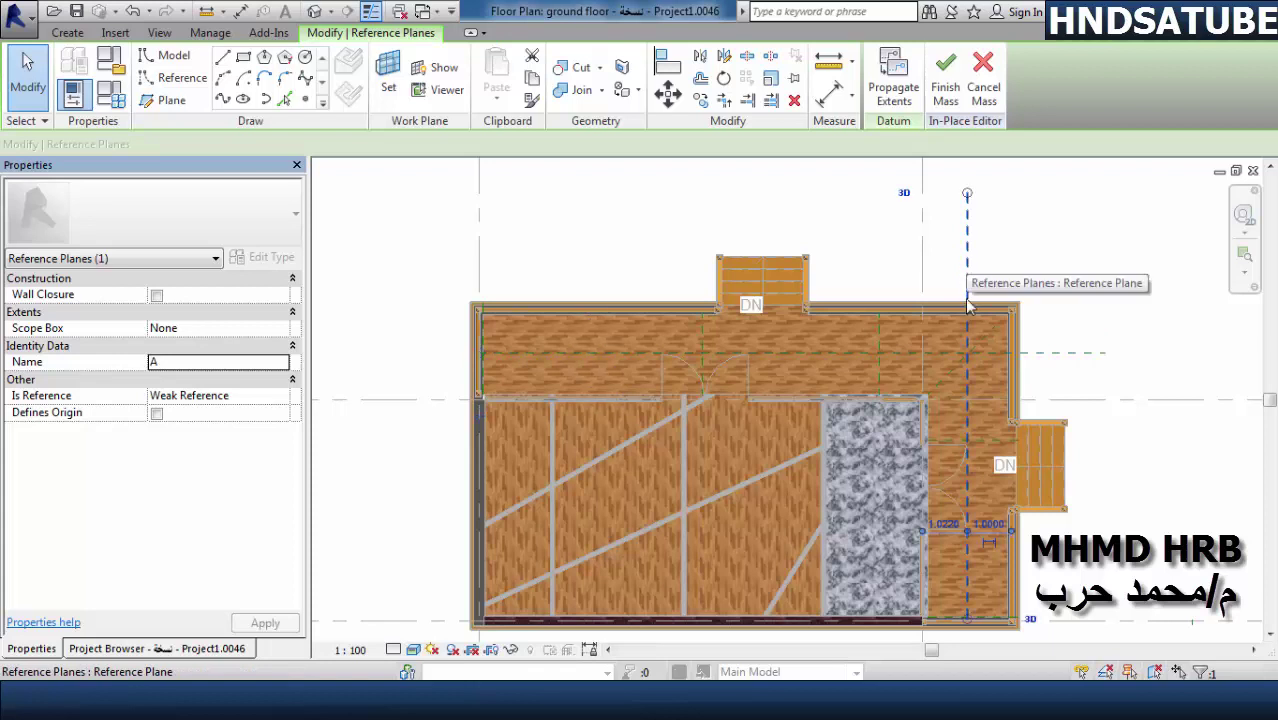
# - Name the vertical reference plane beside the side stairs B
pyautogui.click(967, 266)
pyautogui.click(174, 364)
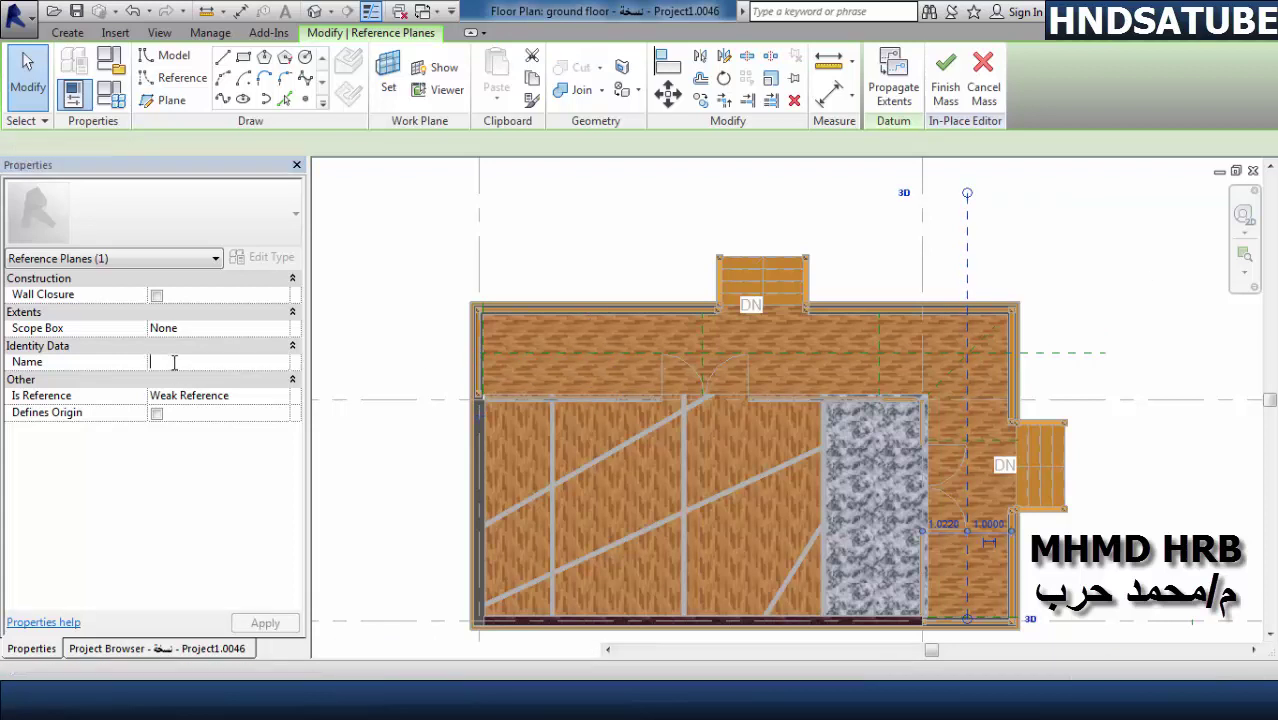
pyautogui.write('B')
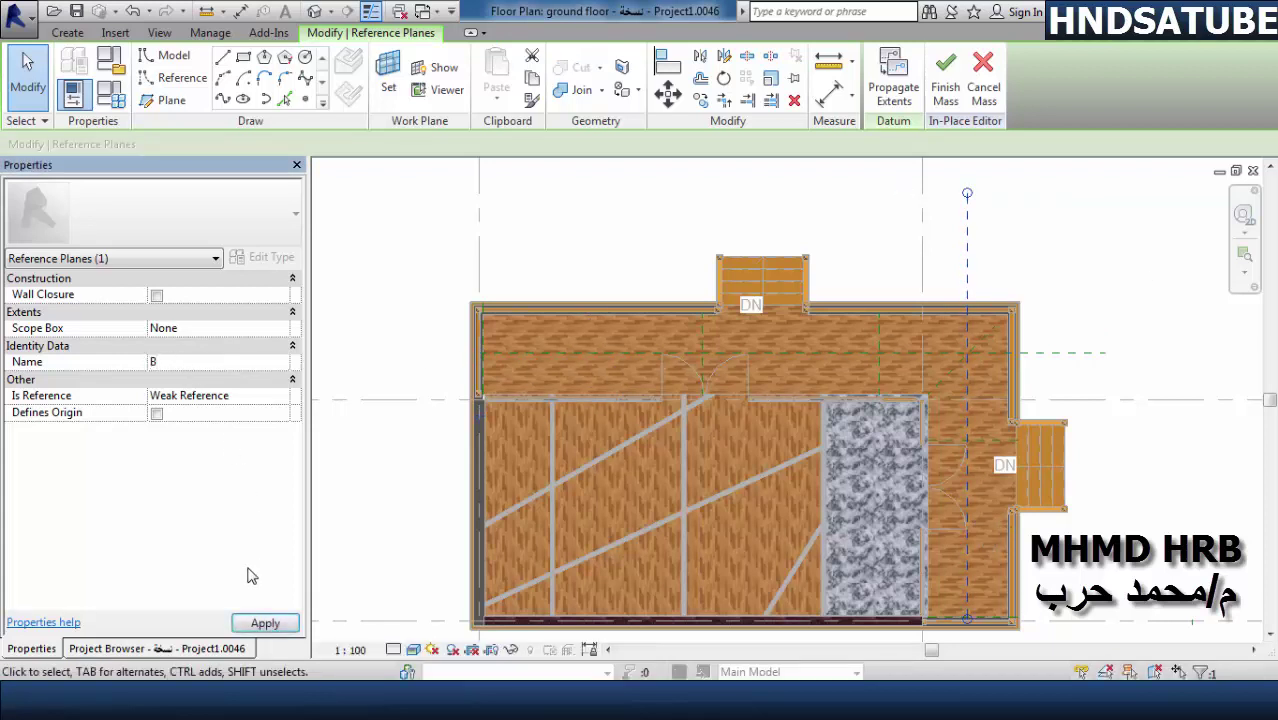
pyautogui.click(257, 624)
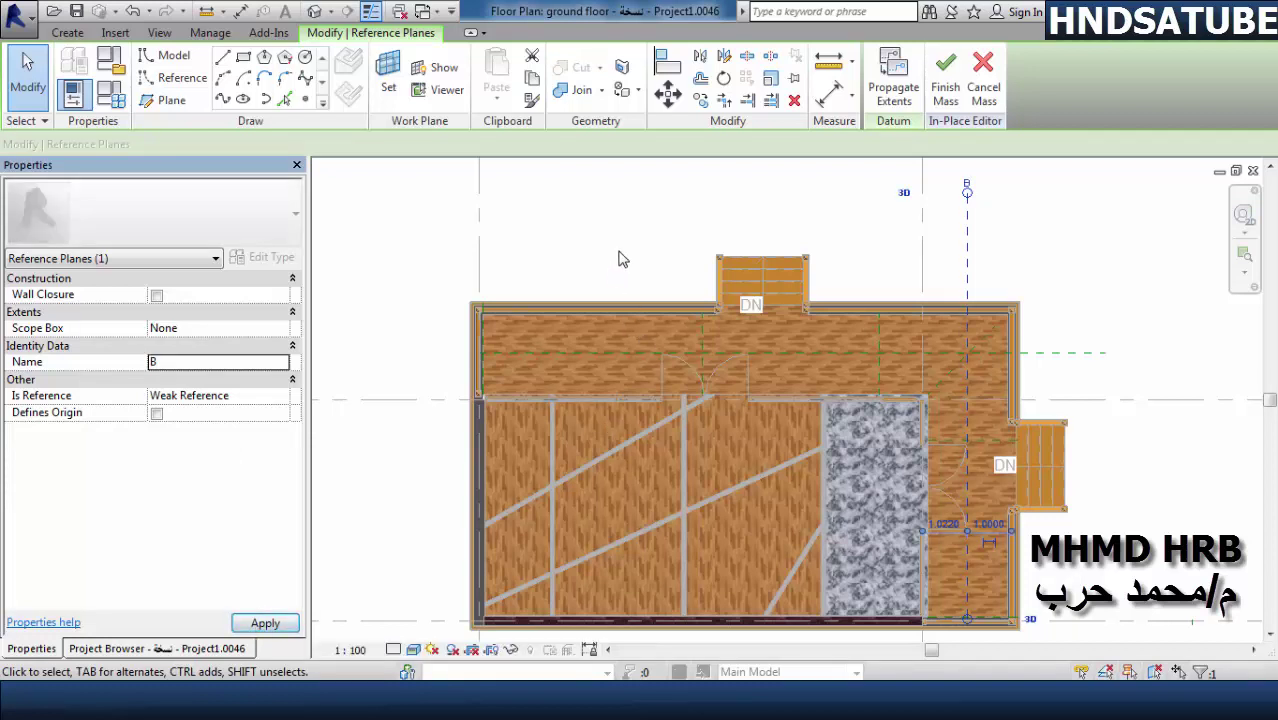
pyautogui.moveTo(617, 265); pyautogui.dragTo(565, 255, button='middle')
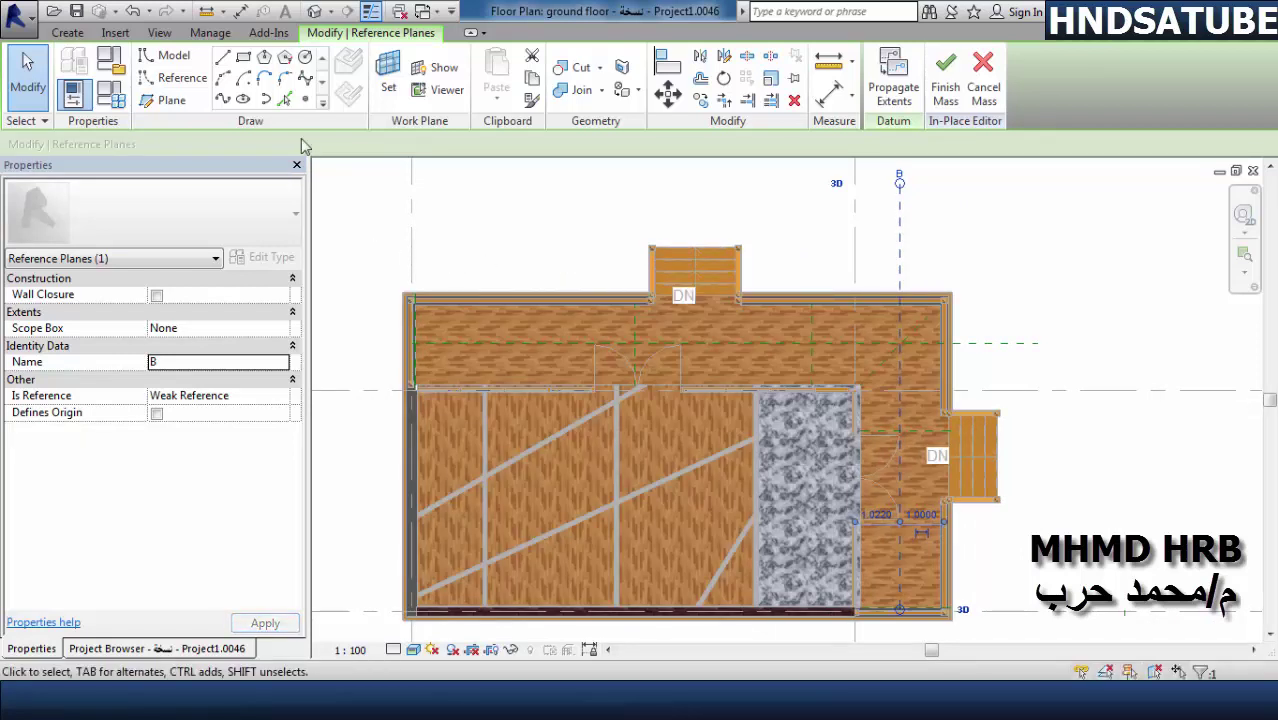
# - Set Reference Plane : 1 as the active work plane
pyautogui.click(390, 68)
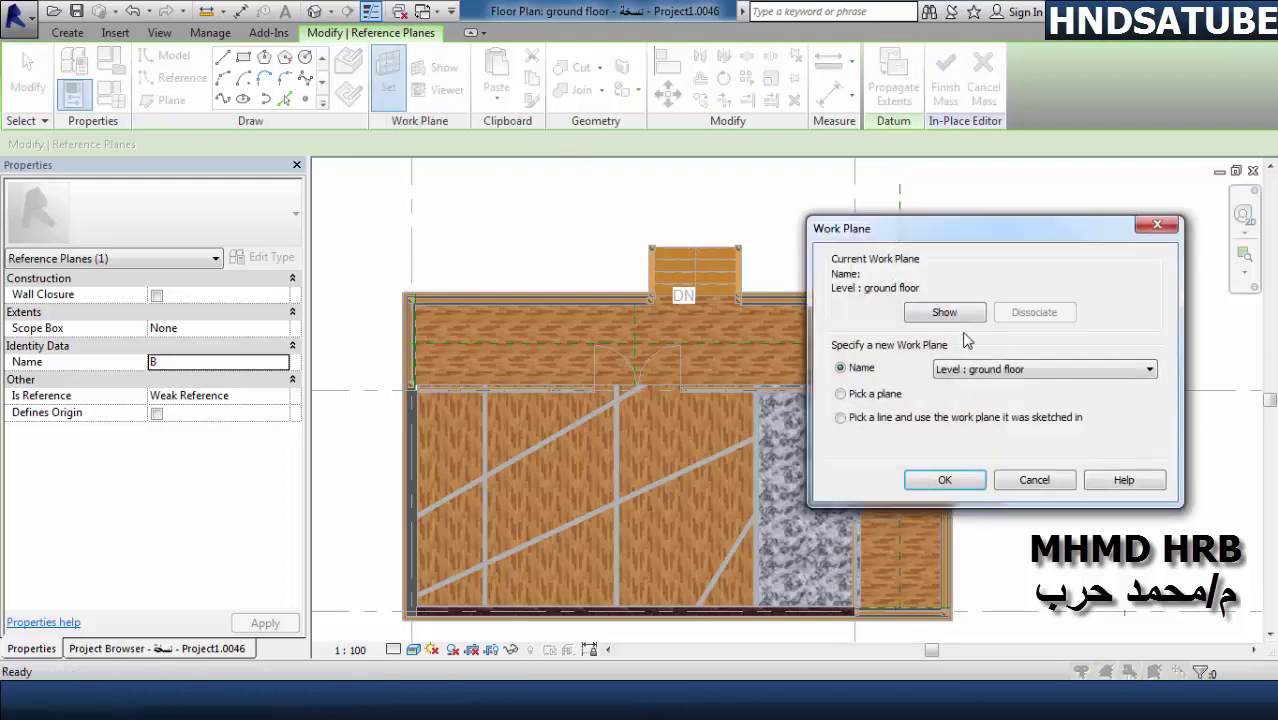
pyautogui.click(990, 375)
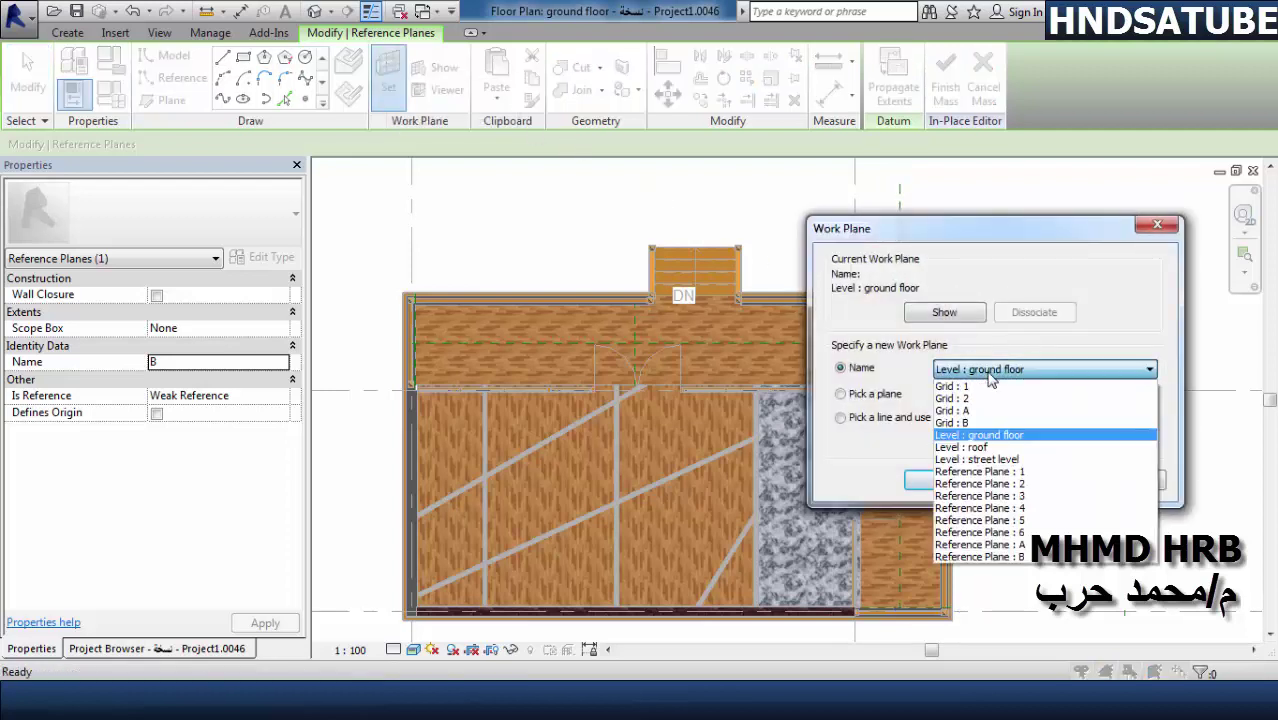
pyautogui.click(1000, 472)
pyautogui.click(951, 479)
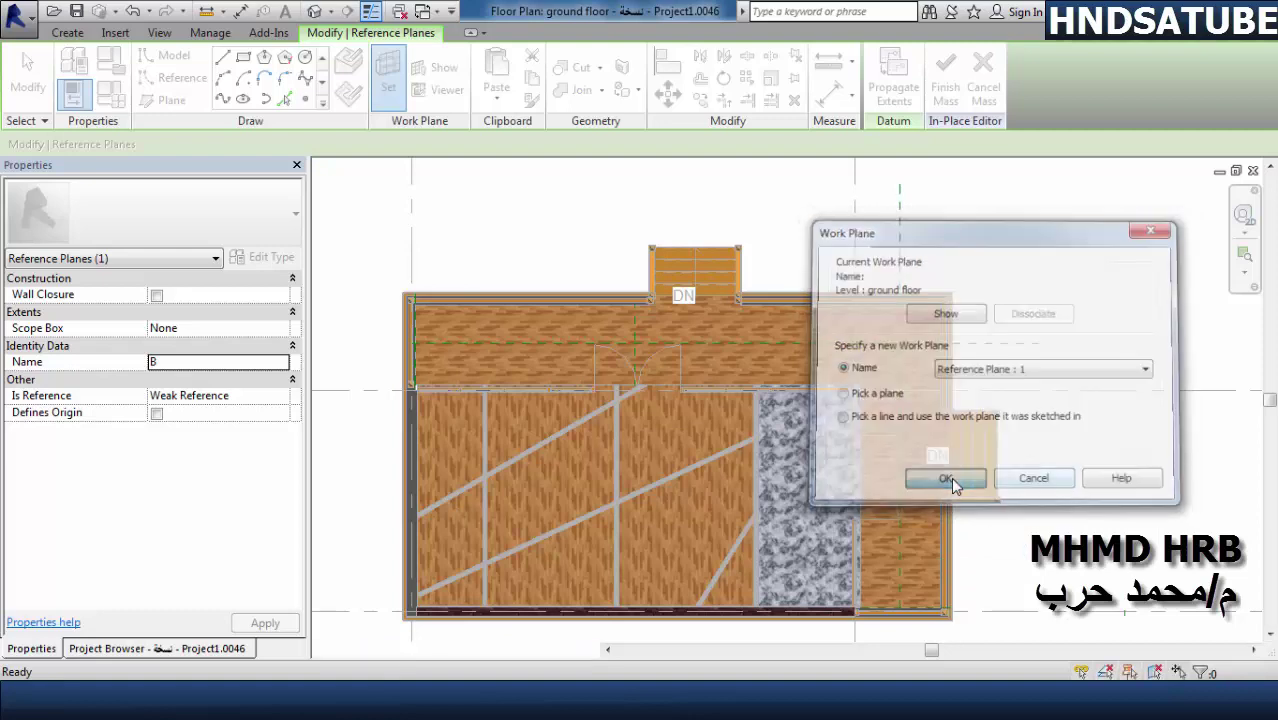
# - Switch to the East elevation and begin sketching model lines
pyautogui.click(650, 534)
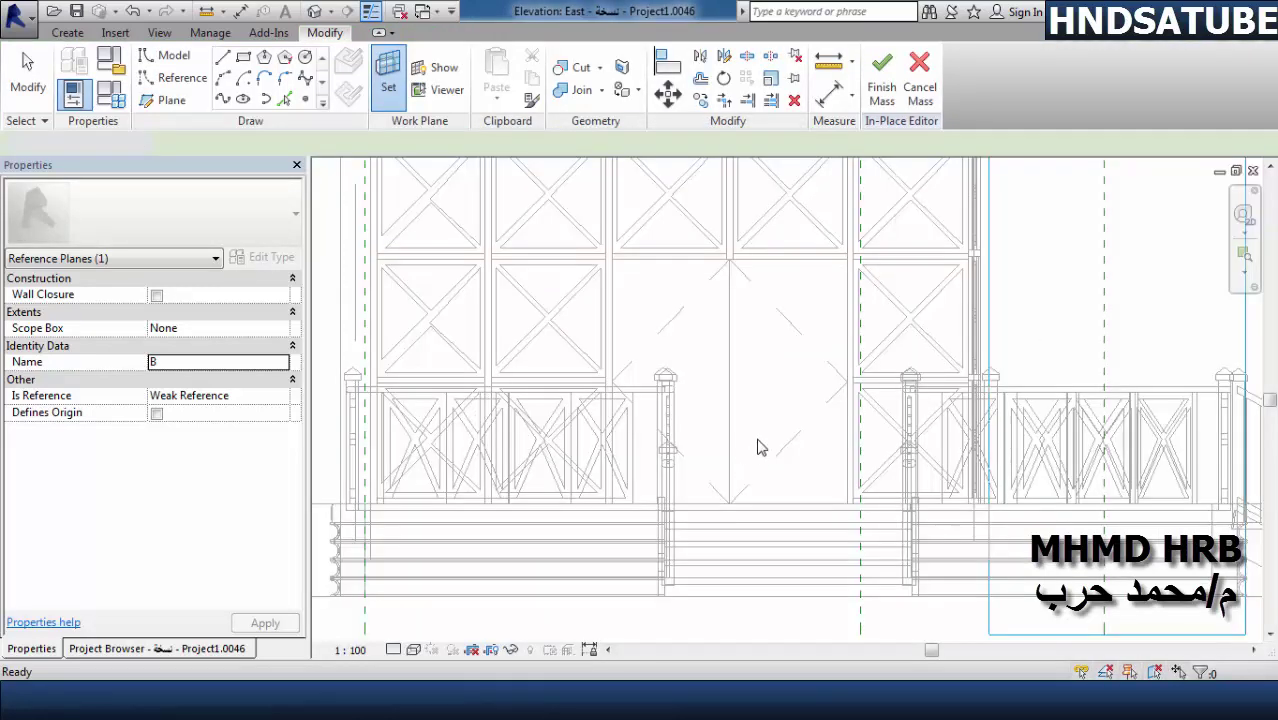
pyautogui.scroll(-5, 756, 466)
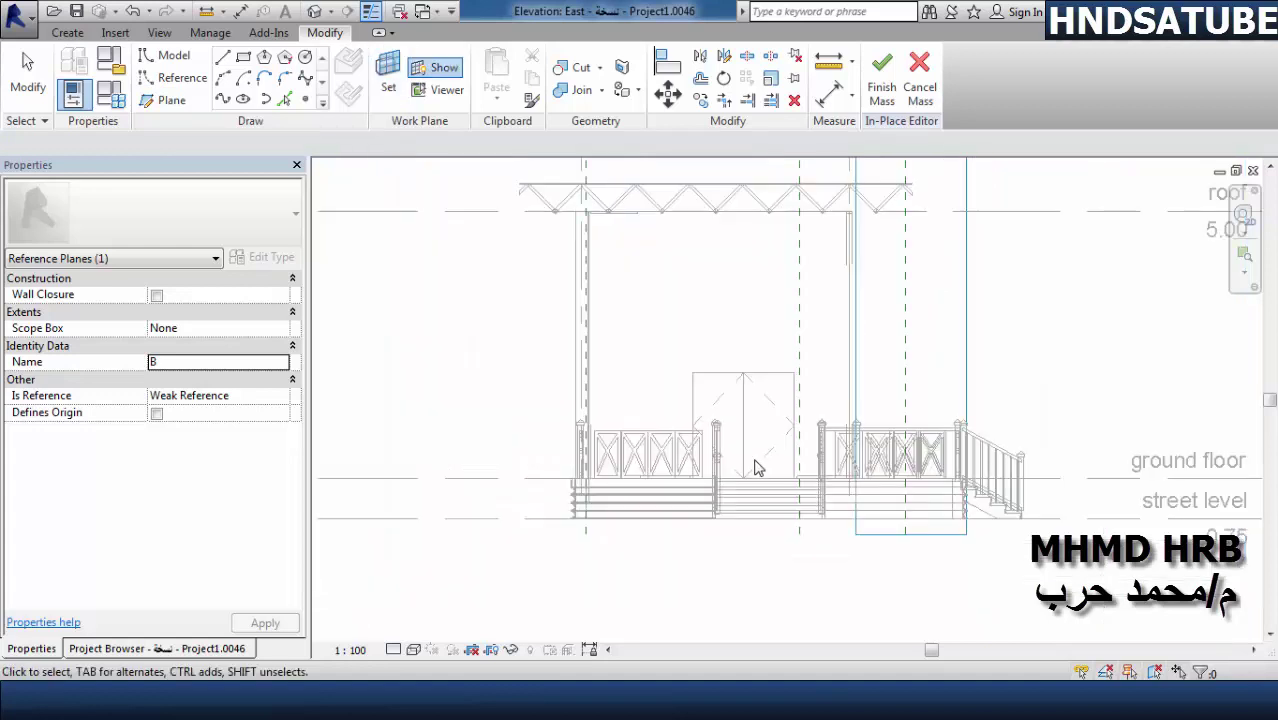
pyautogui.press('Escape')
pyautogui.scroll(3, 763, 388)
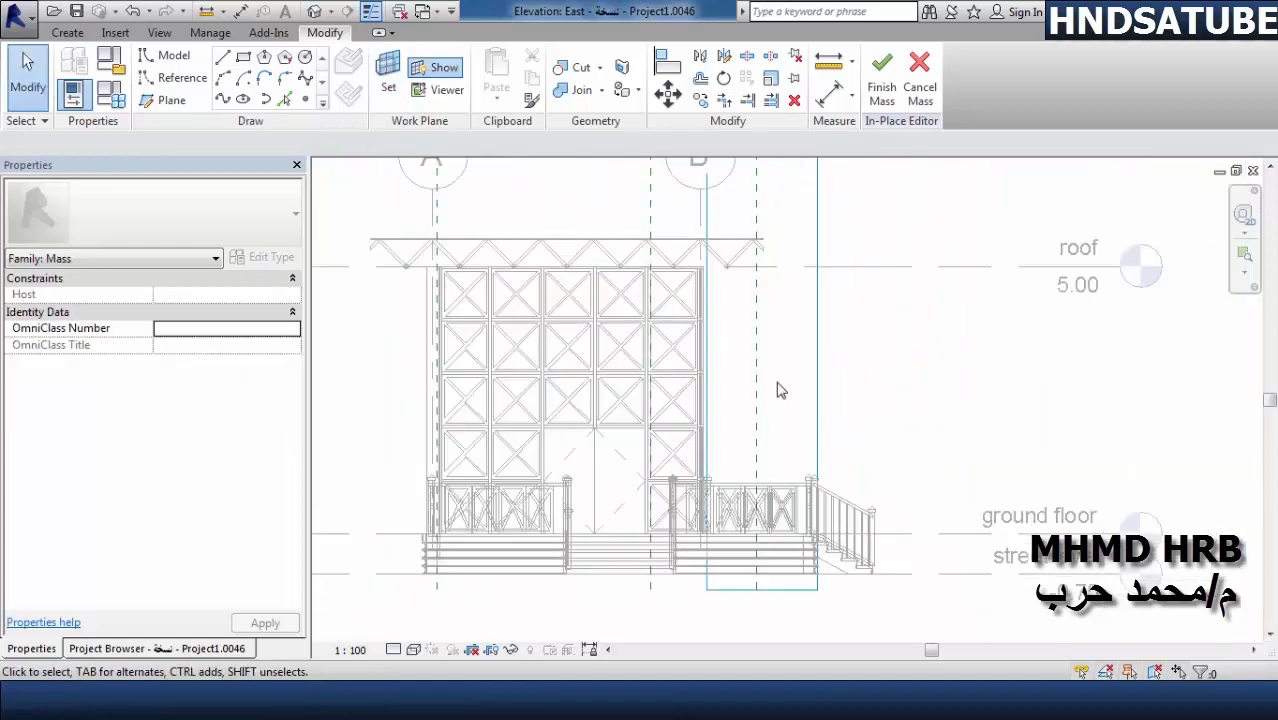
pyautogui.scroll(-1, 780, 388)
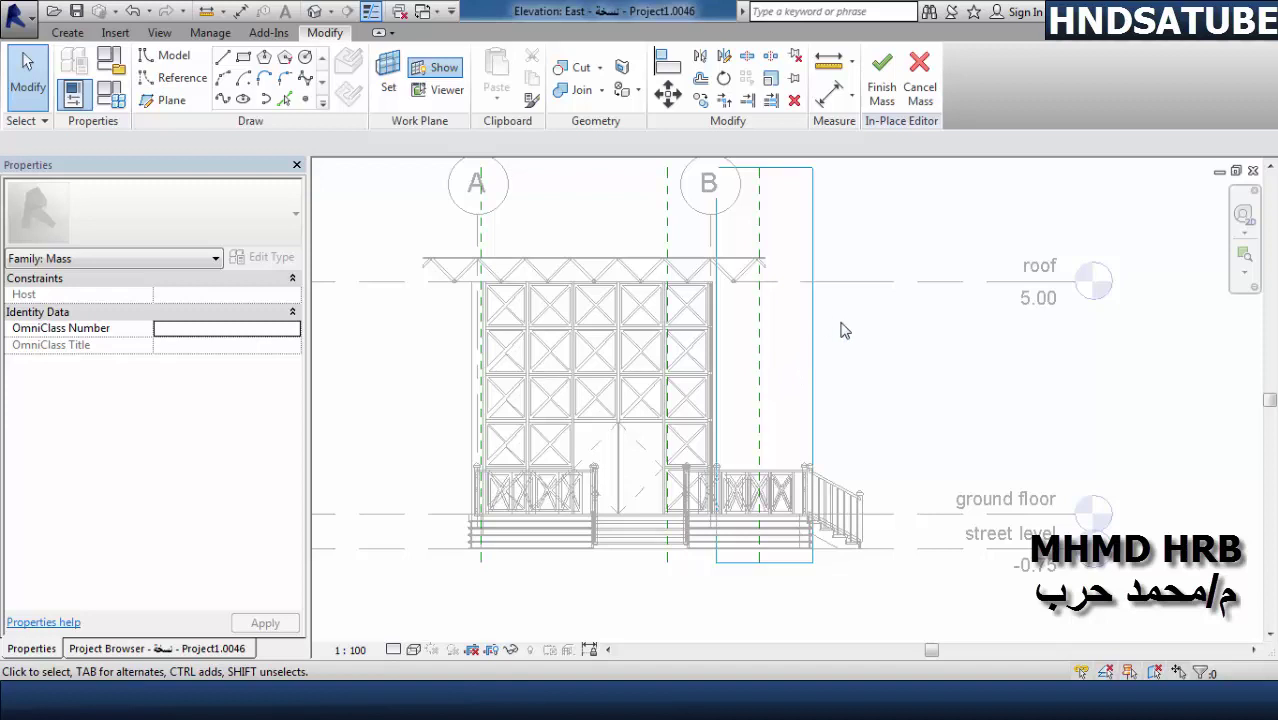
pyautogui.click(224, 82)
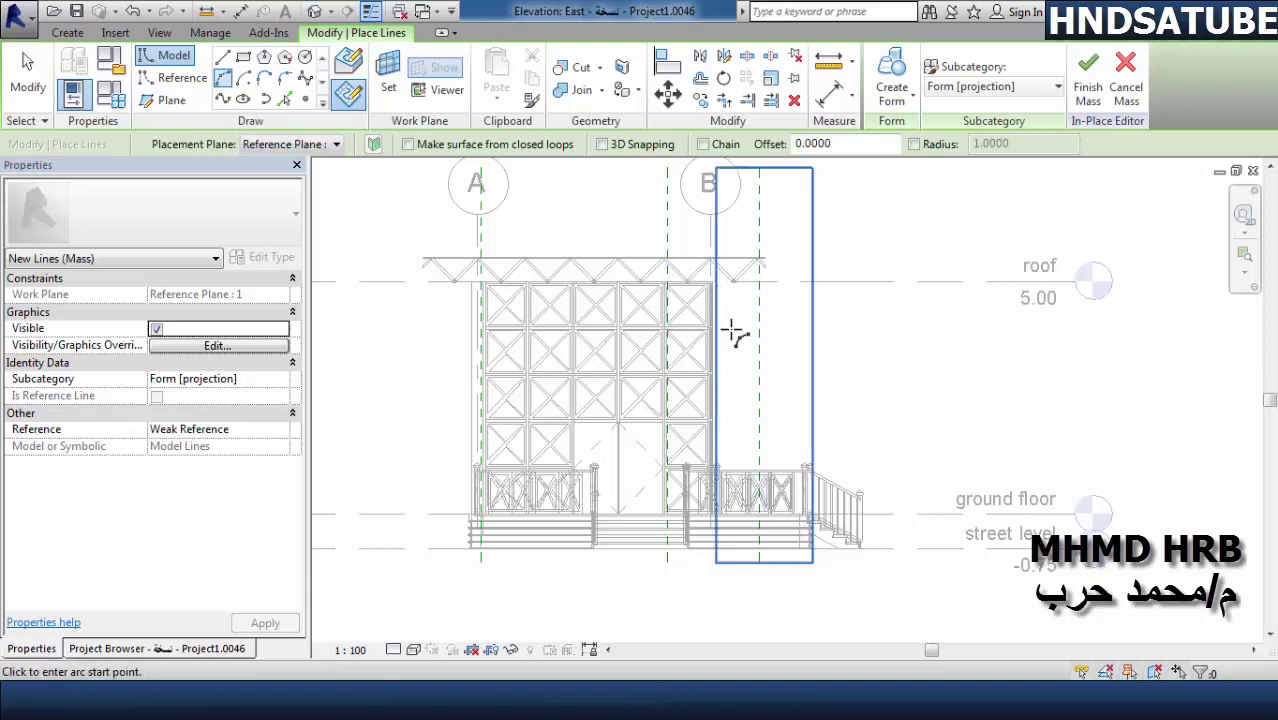
pyautogui.scroll(2, 725, 335)
pyautogui.scroll(2, 712, 335)
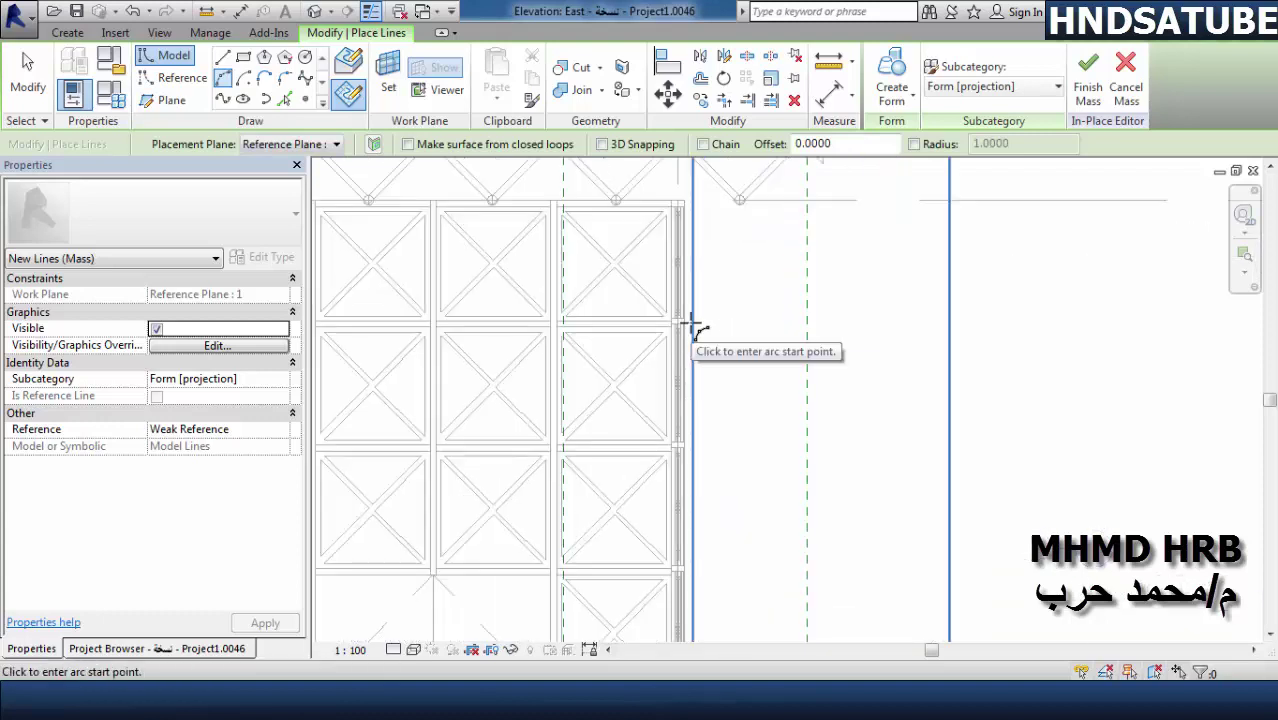
# - Place a horizontal reference plane along the East facade's curtain grid line
pyautogui.click(165, 100)
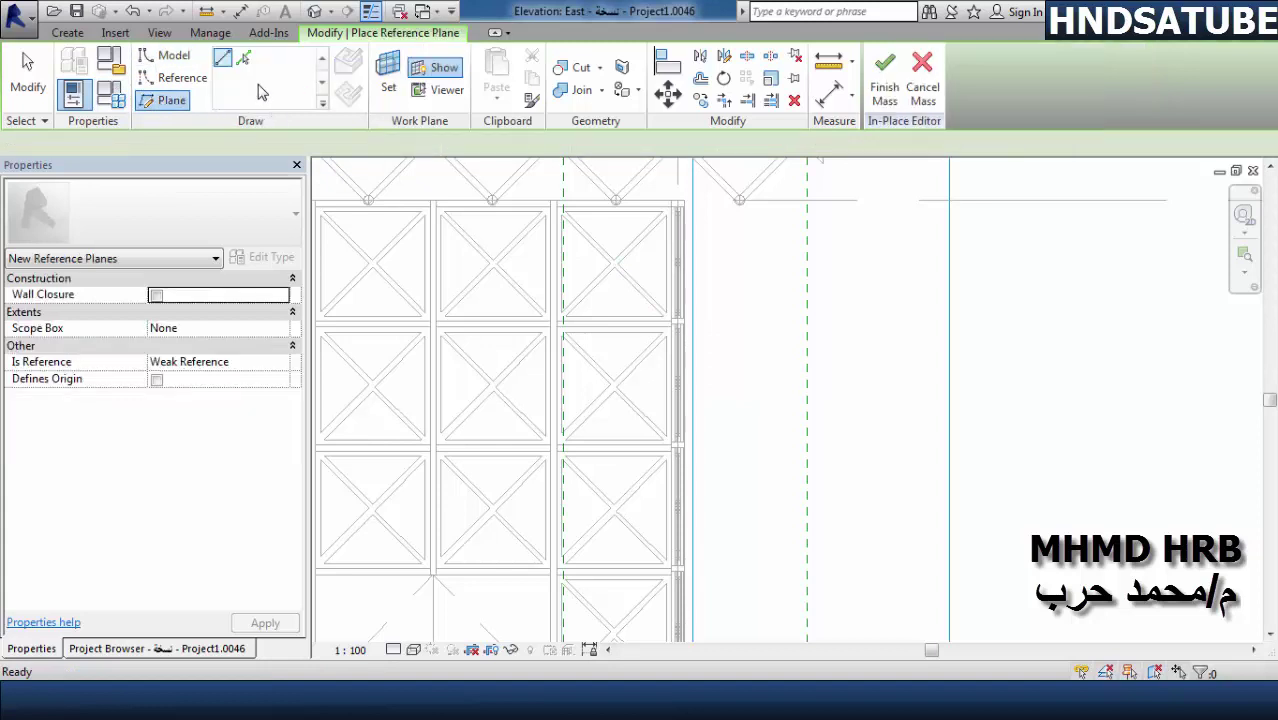
pyautogui.scroll(-3, 790, 333)
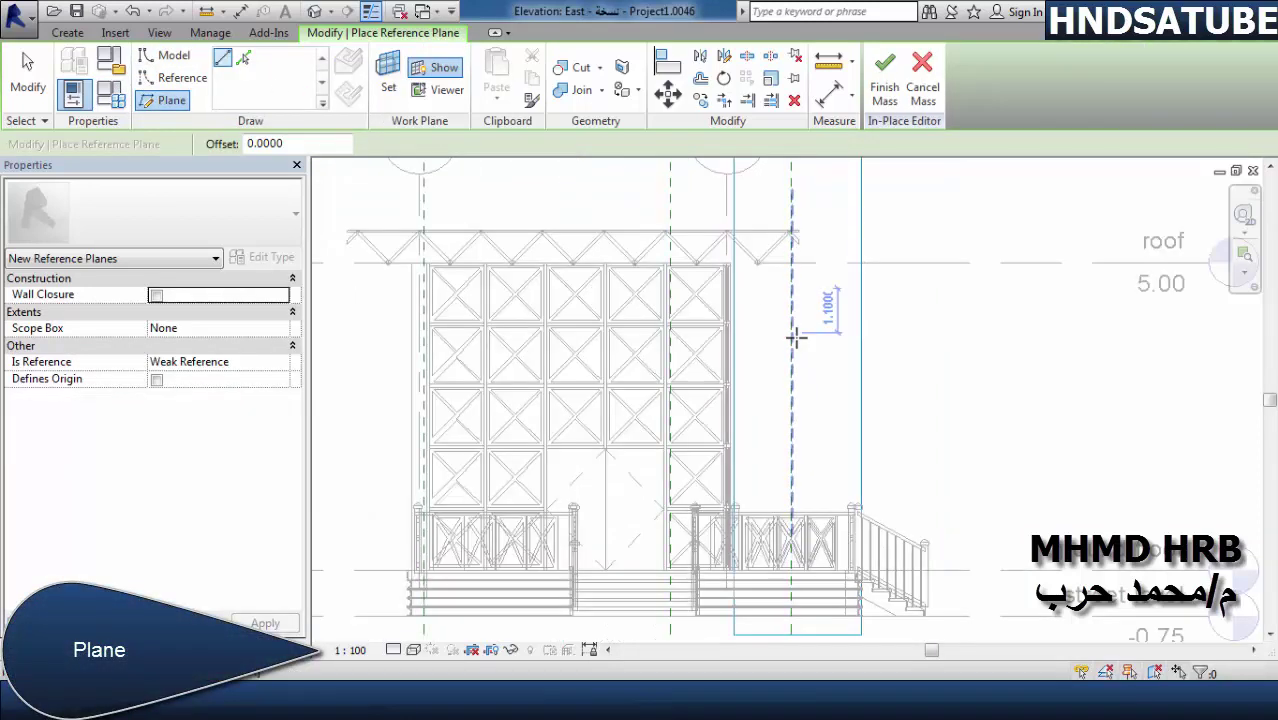
pyautogui.scroll(-3, 790, 333)
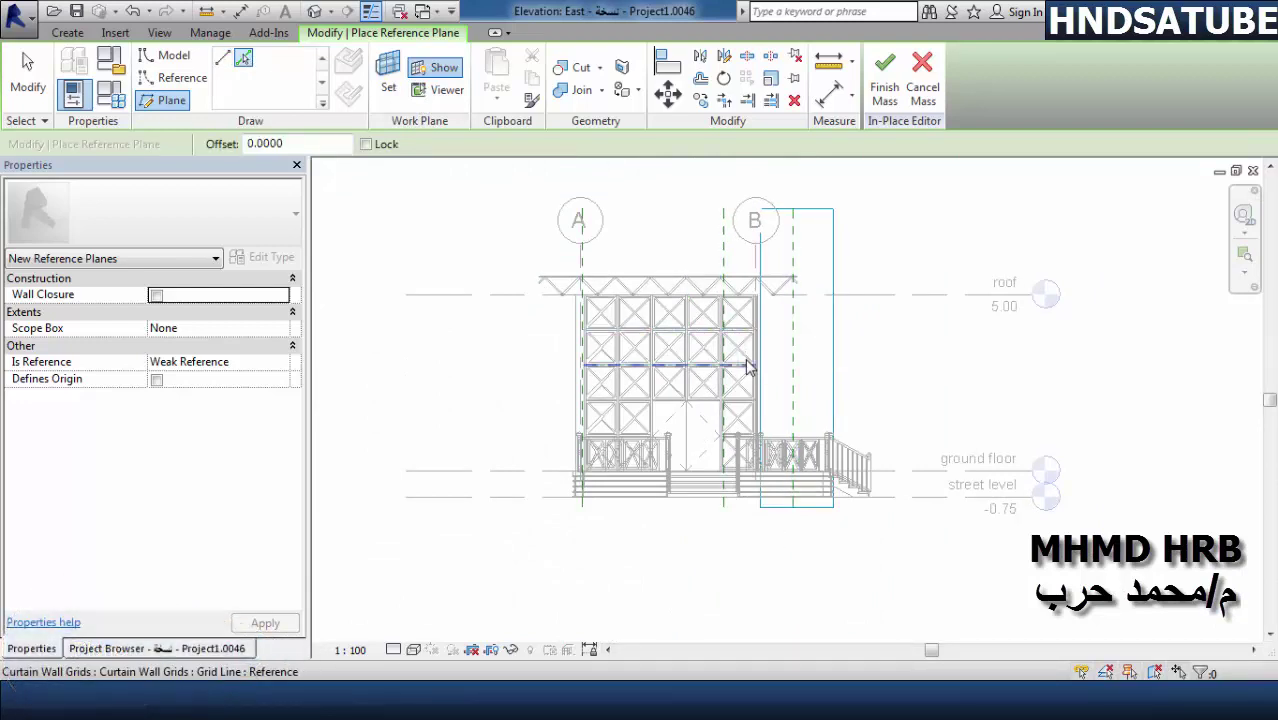
pyautogui.click(750, 366)
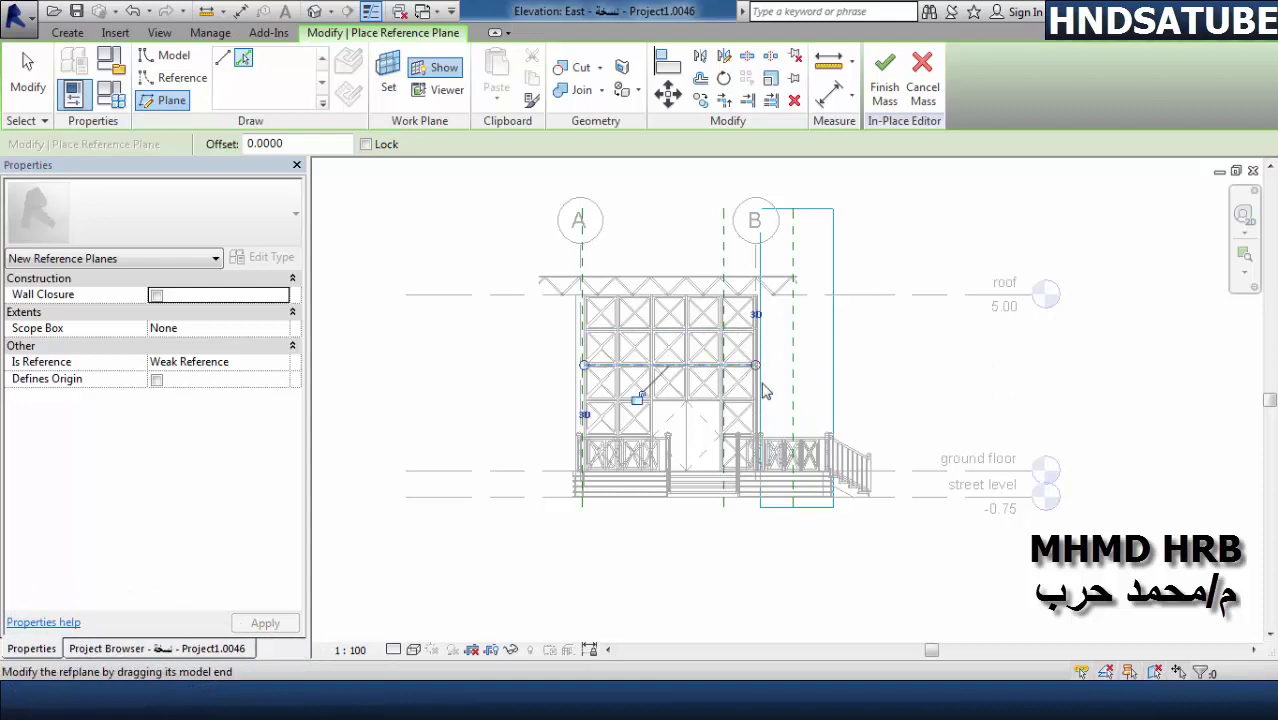
pyautogui.scroll(2, 763, 370)
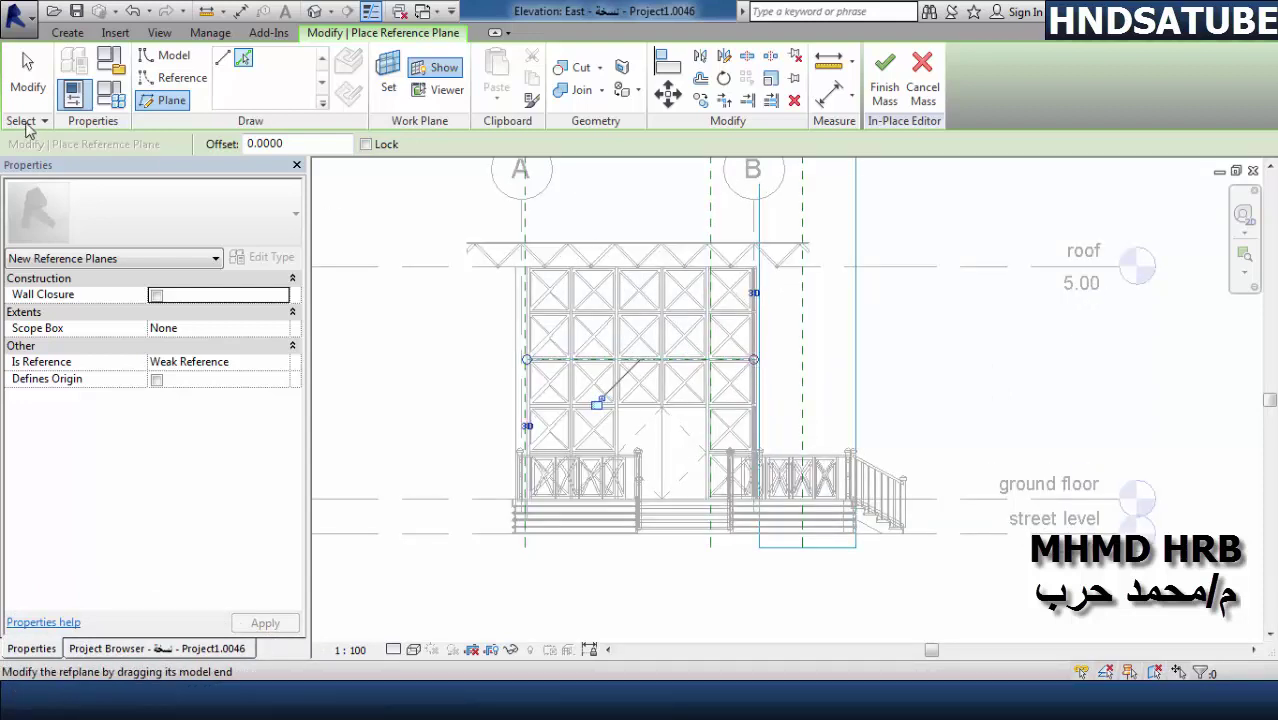
pyautogui.click(30, 78)
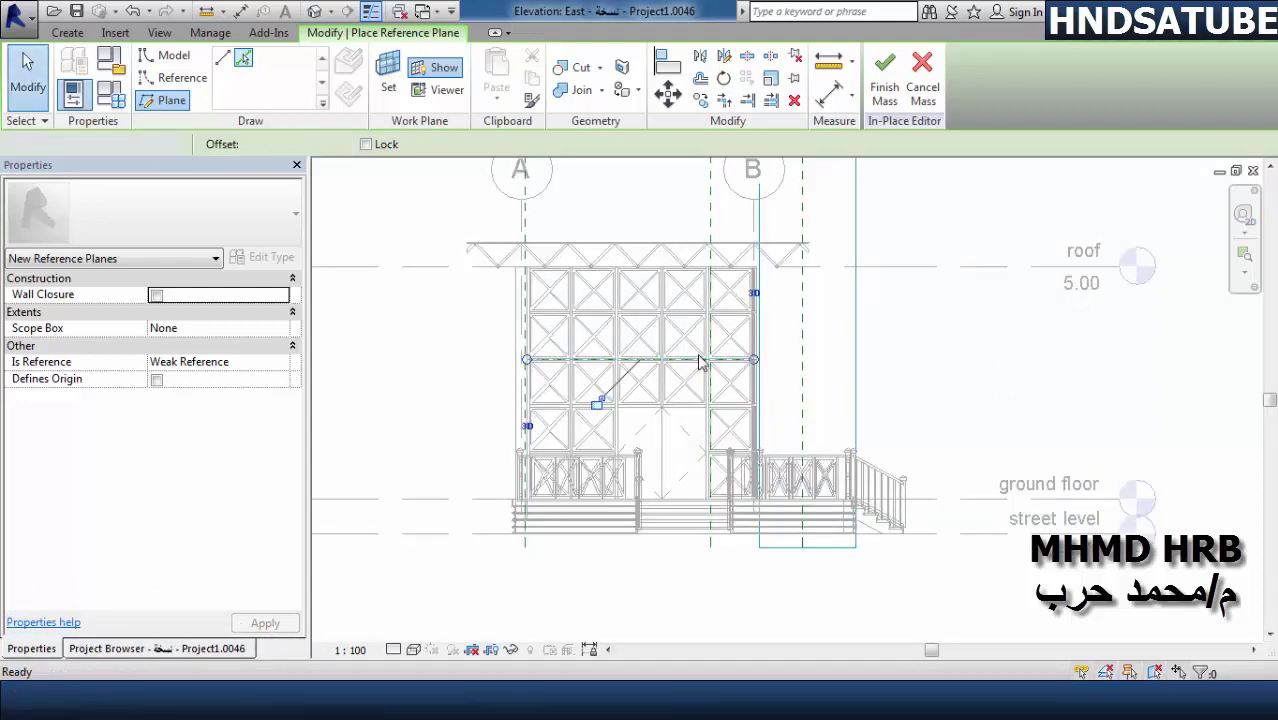
# - Extend the new reference plane's ends past the stairs and past grid A
pyautogui.click(755, 366)
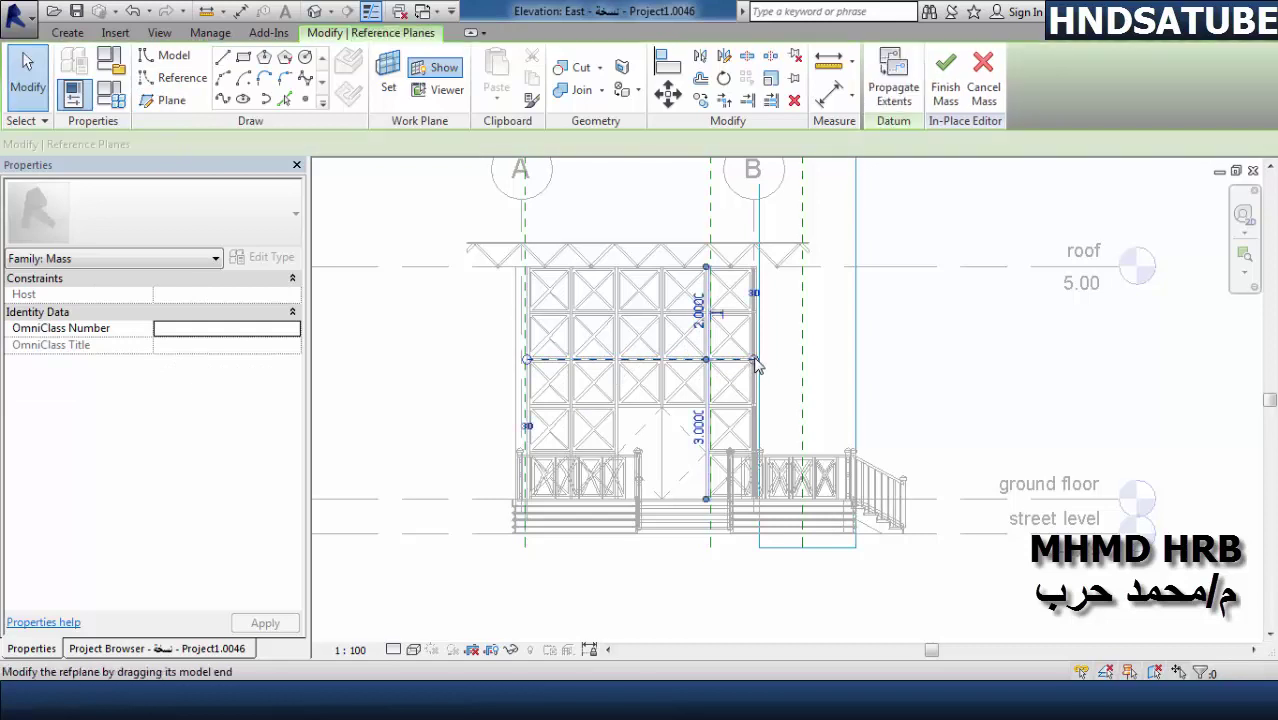
pyautogui.moveTo(755, 359); pyautogui.dragTo(986, 359)
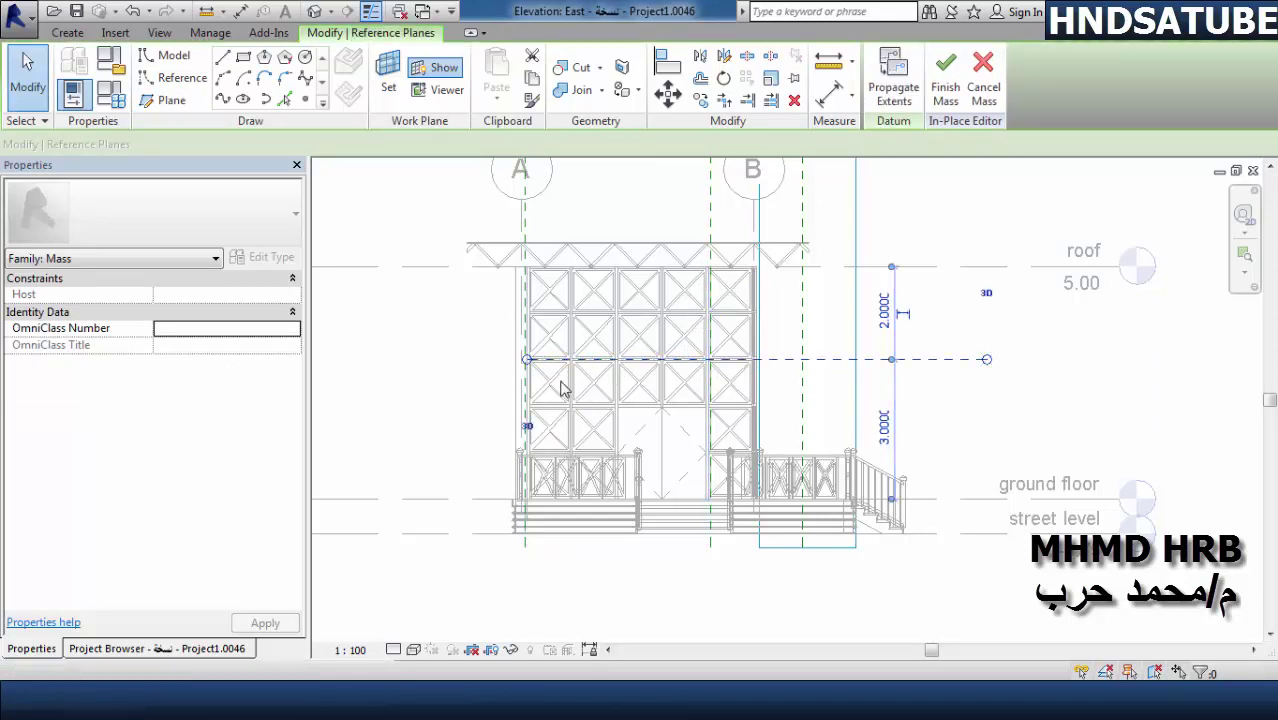
pyautogui.moveTo(526, 360); pyautogui.dragTo(403, 360)
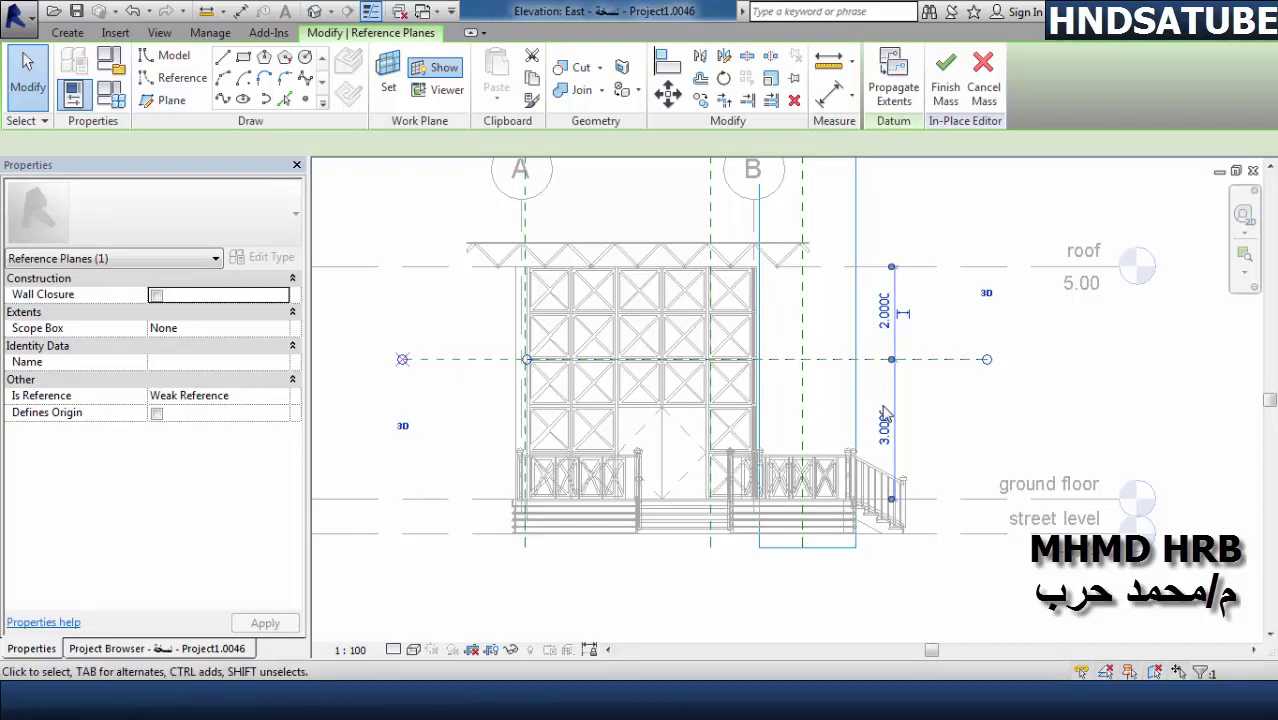
pyautogui.scroll(2, 882, 405)
pyautogui.scroll(1, 882, 405)
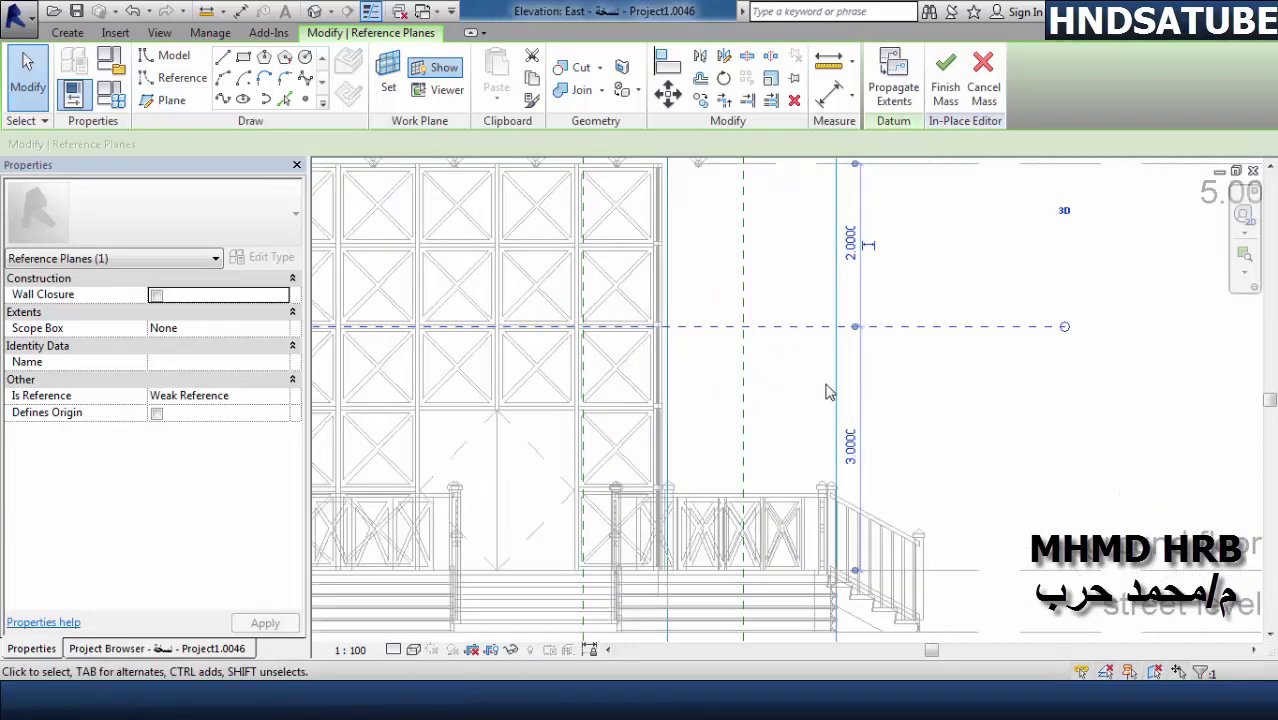
# - Start a start-end-radius arc at the reference-plane intersection in the East elevation
pyautogui.click(223, 82)
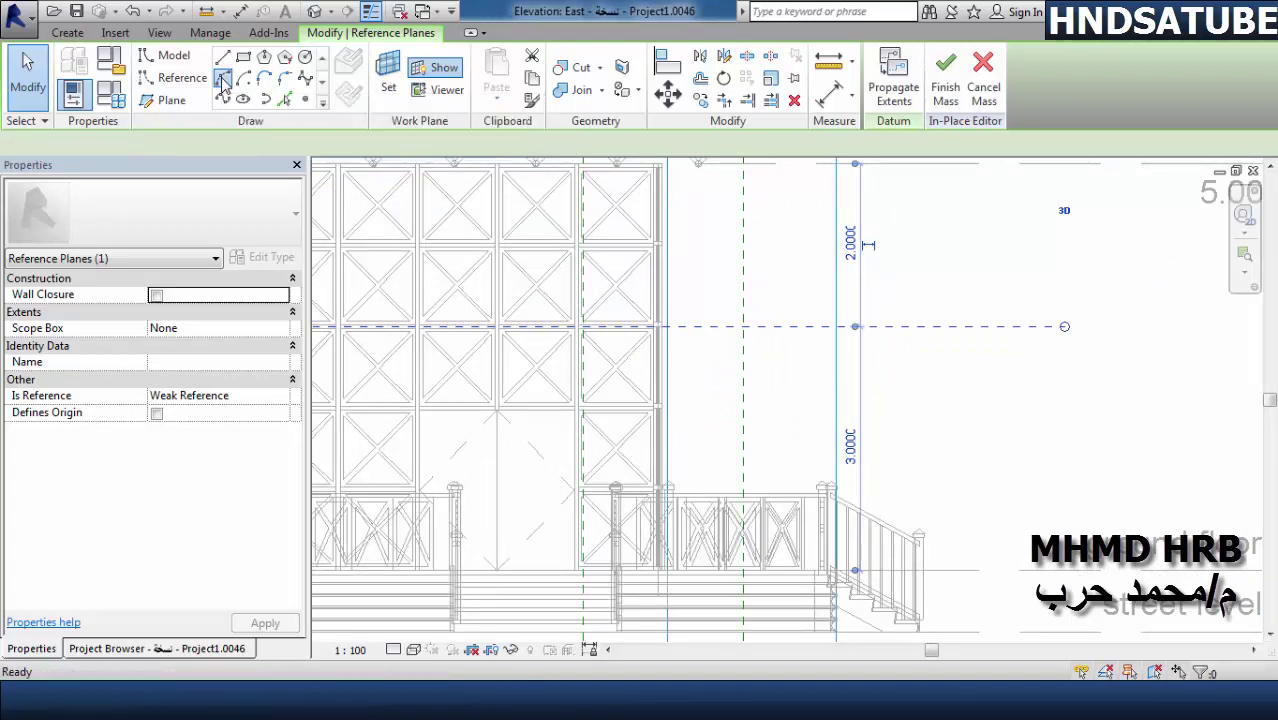
pyautogui.scroll(2, 675, 345)
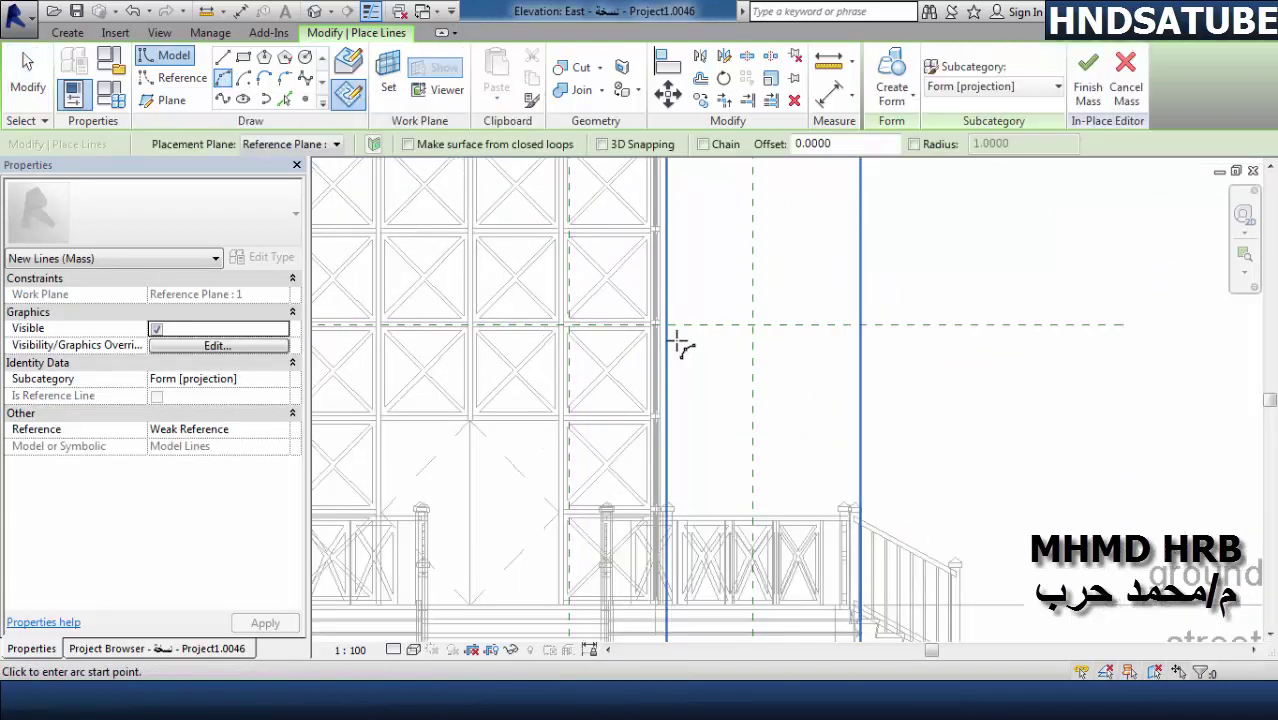
pyautogui.scroll(1, 676, 340)
pyautogui.scroll(1, 655, 332)
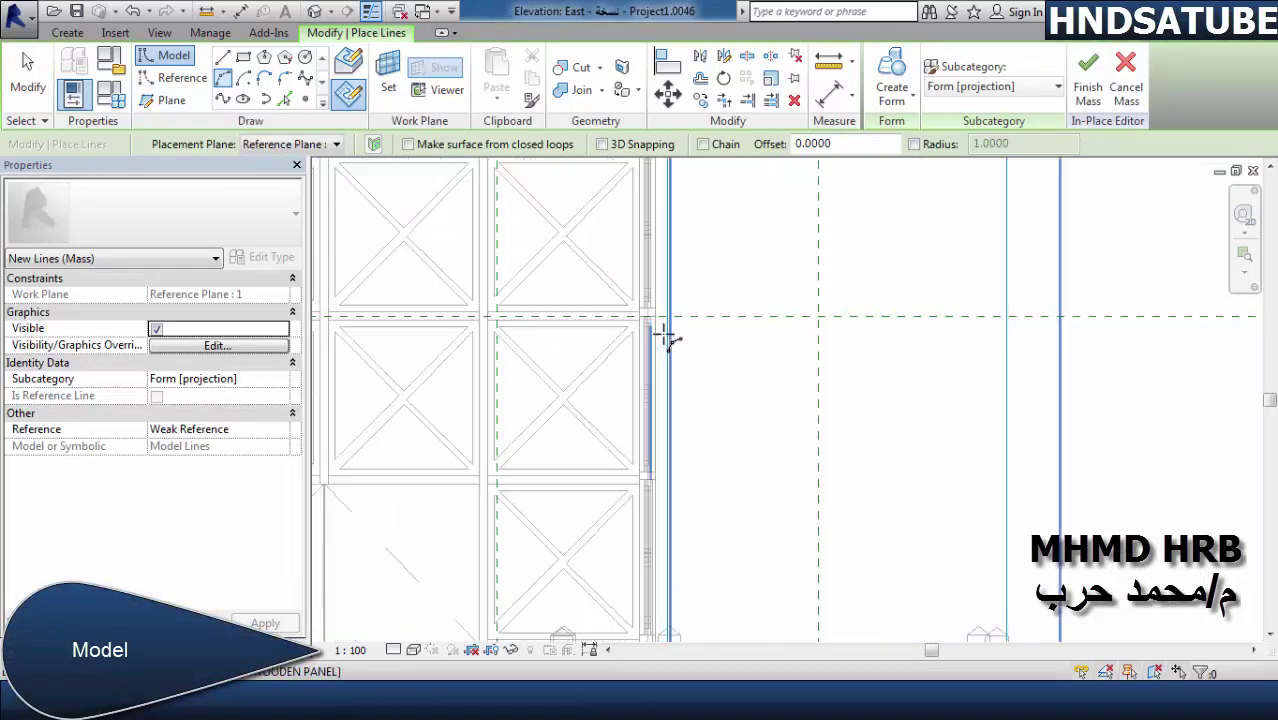
pyautogui.scroll(1, 665, 334)
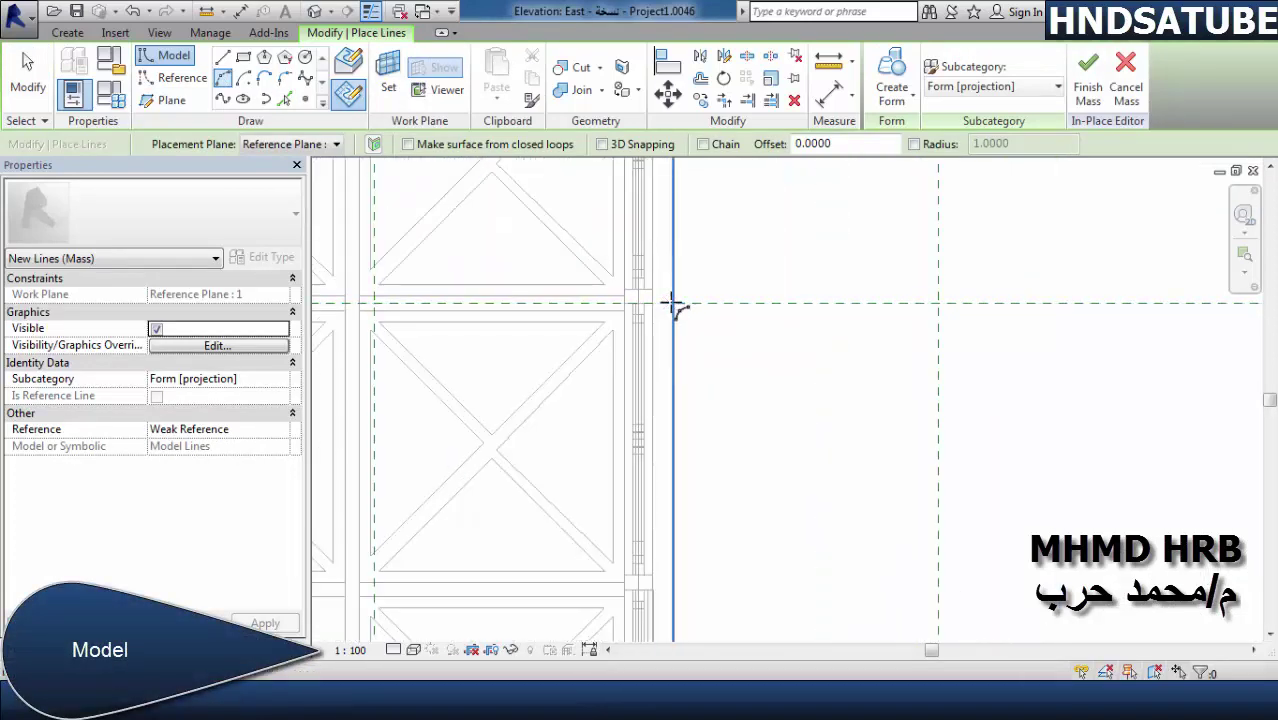
pyautogui.click(670, 302)
pyautogui.scroll(-1, 670, 302)
pyautogui.scroll(-2, 670, 302)
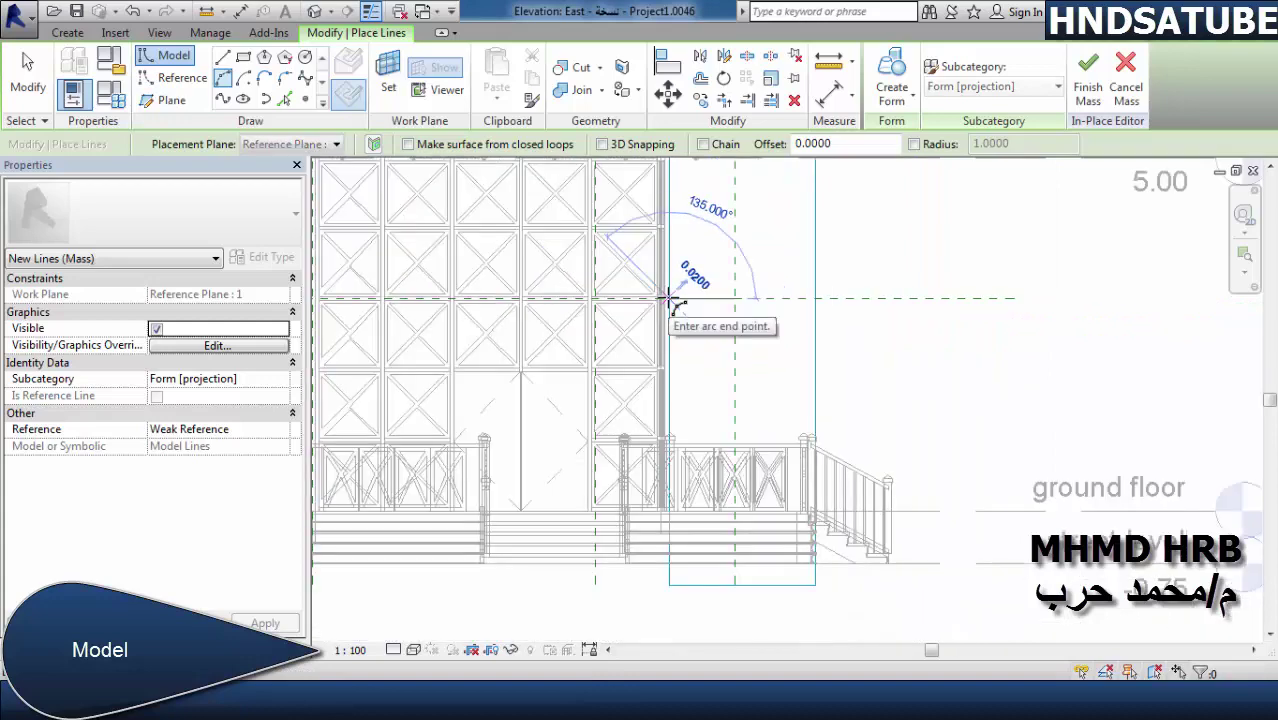
pyautogui.scroll(2, 817, 437)
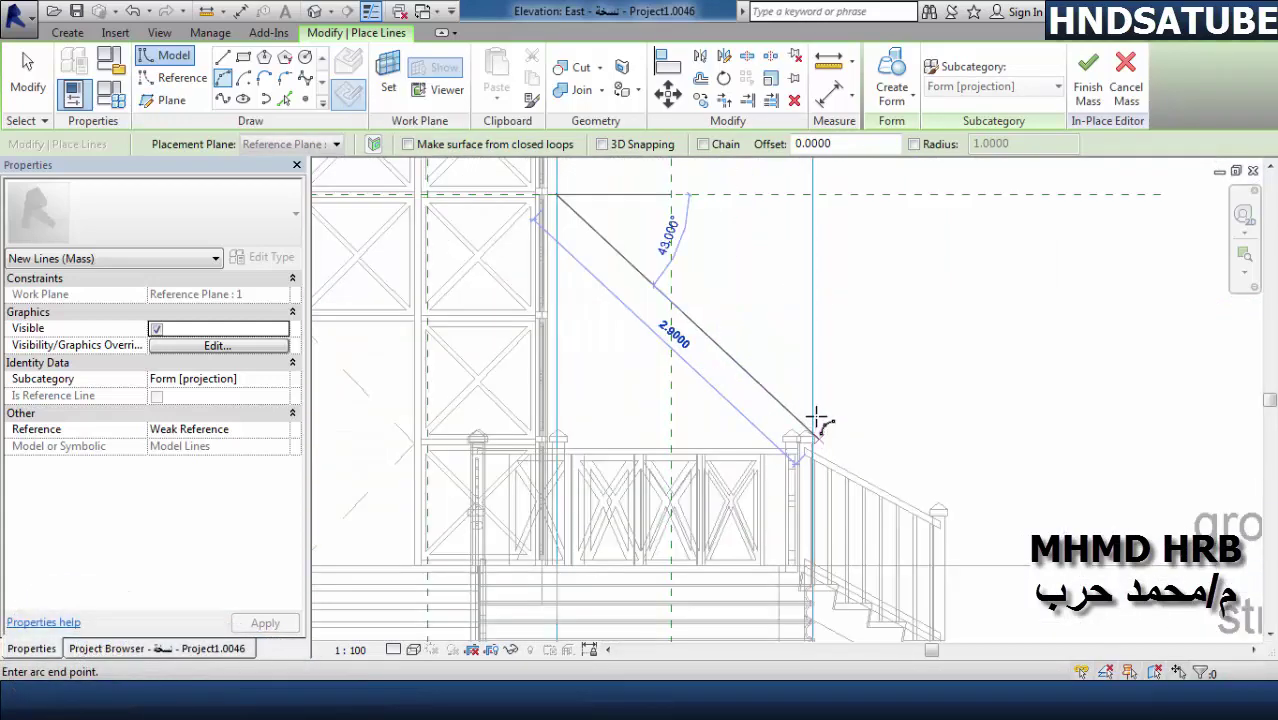
pyautogui.scroll(2, 817, 418)
pyautogui.scroll(1, 820, 424)
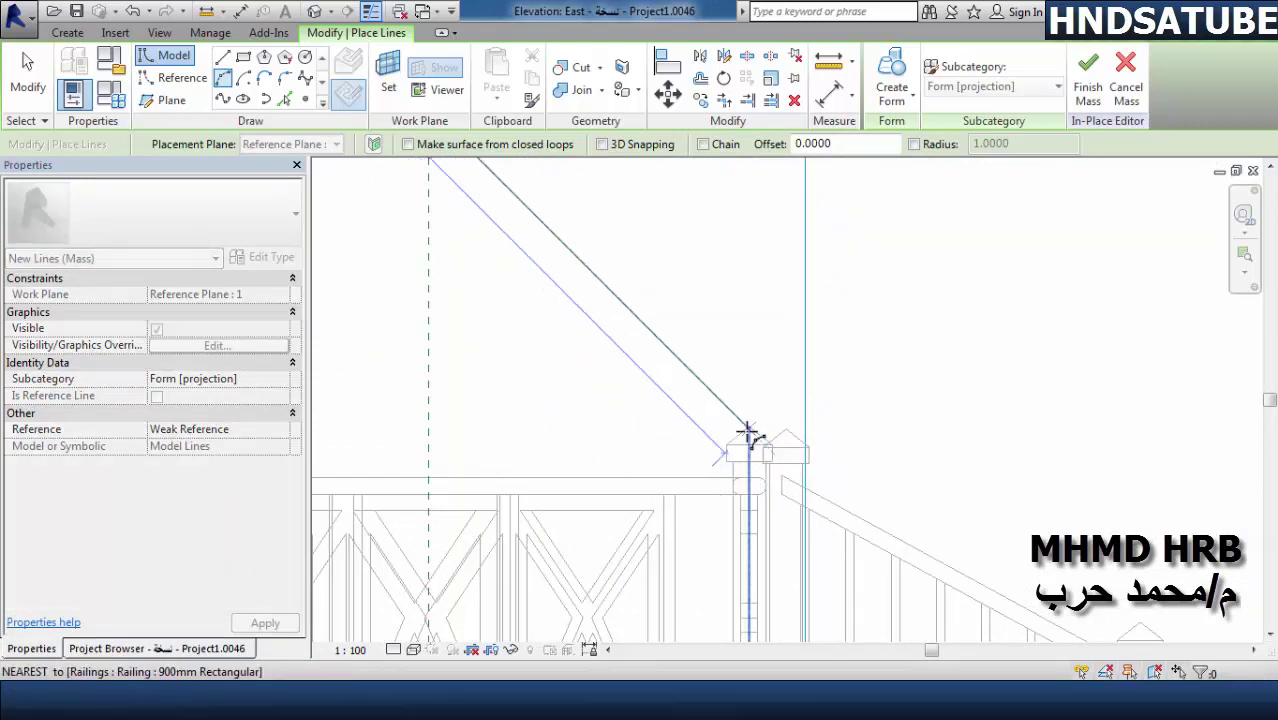
# - End the arc at the railing post and set its curvature to complete the arch
pyautogui.click(747, 430)
pyautogui.scroll(-2, 736, 378)
pyautogui.scroll(-1, 731, 360)
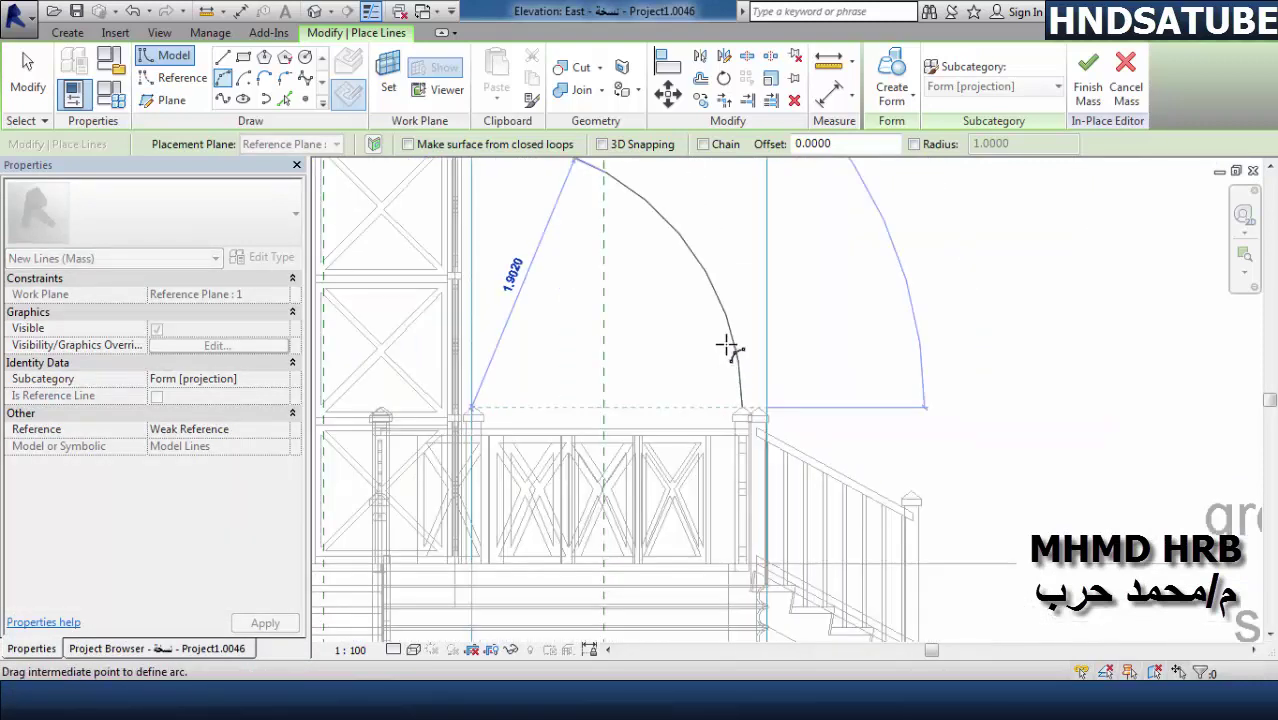
pyautogui.scroll(-1, 728, 335)
pyautogui.click(726, 320)
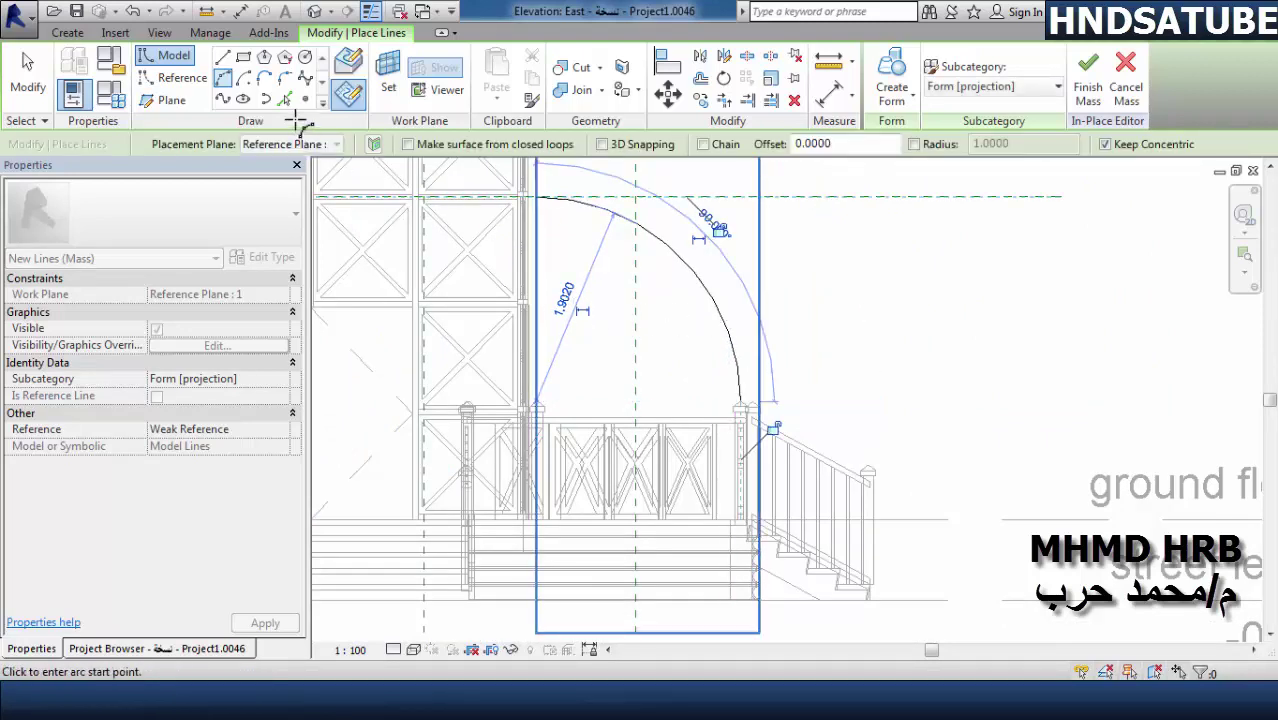
pyautogui.press('Escape')
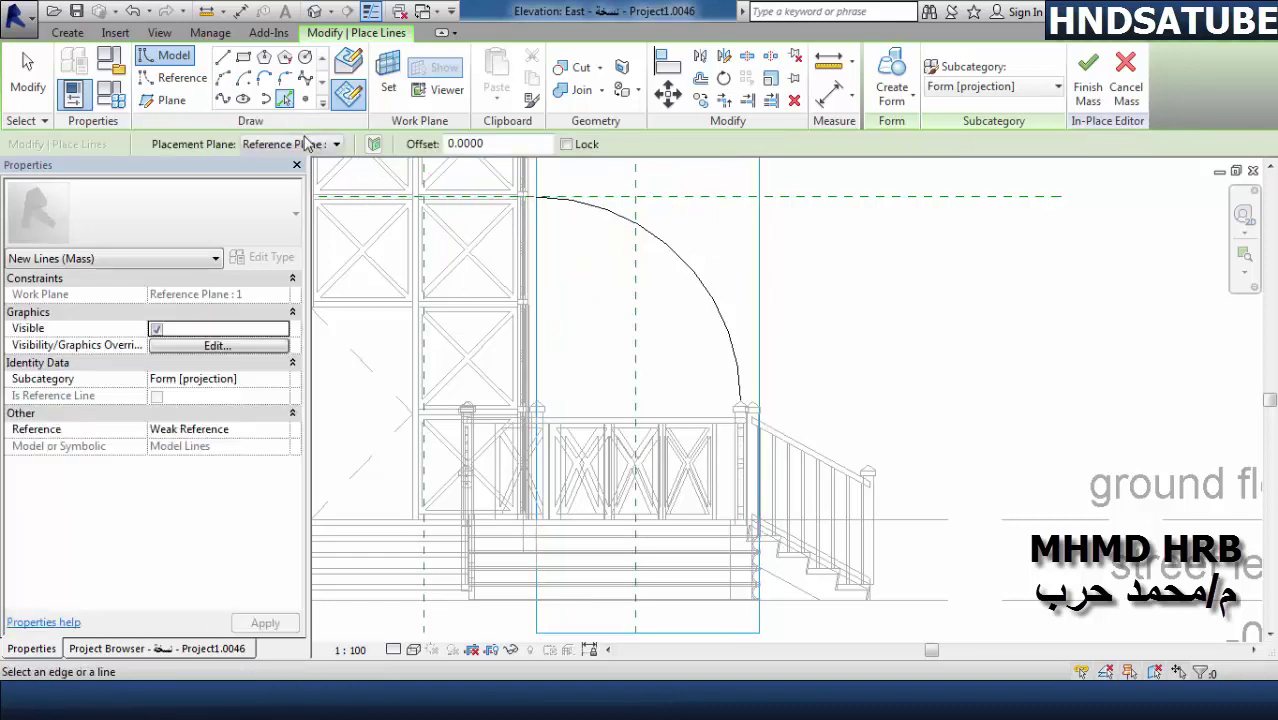
# - Copy the entrance arch as a model line onto Reference Plane 2
pyautogui.click(306, 144)
pyautogui.click(322, 219)
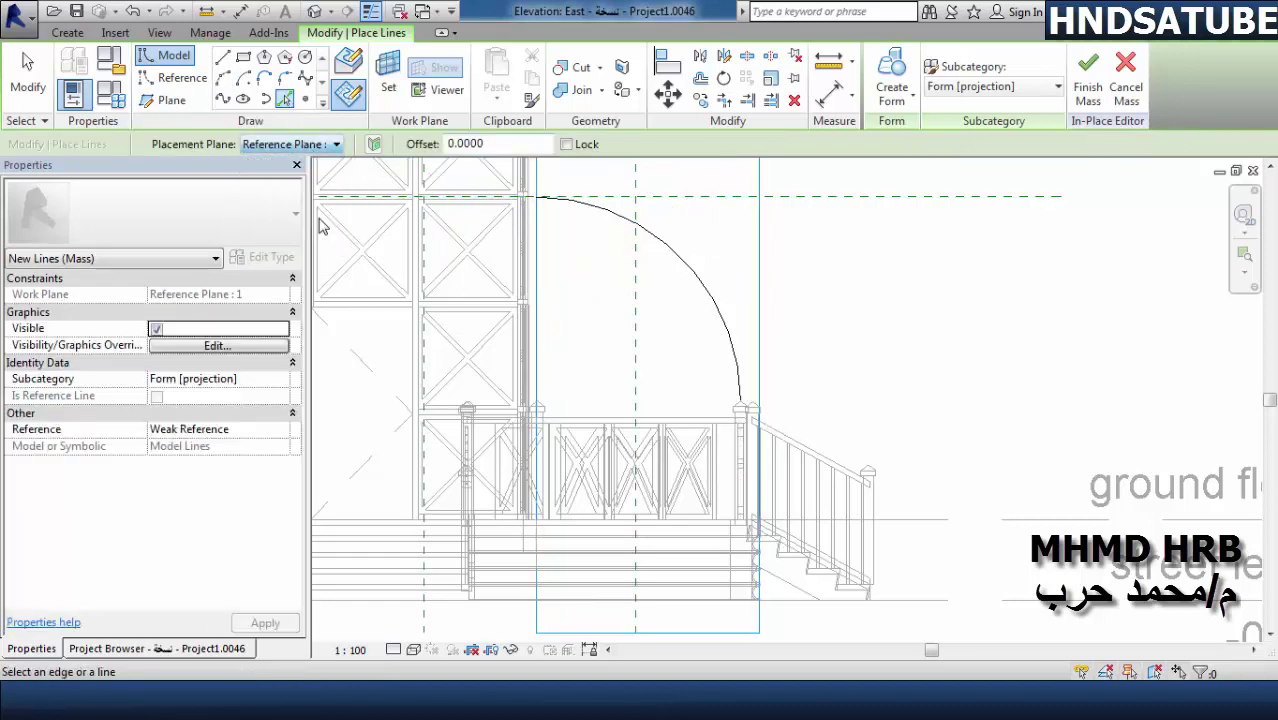
pyautogui.press('Escape')
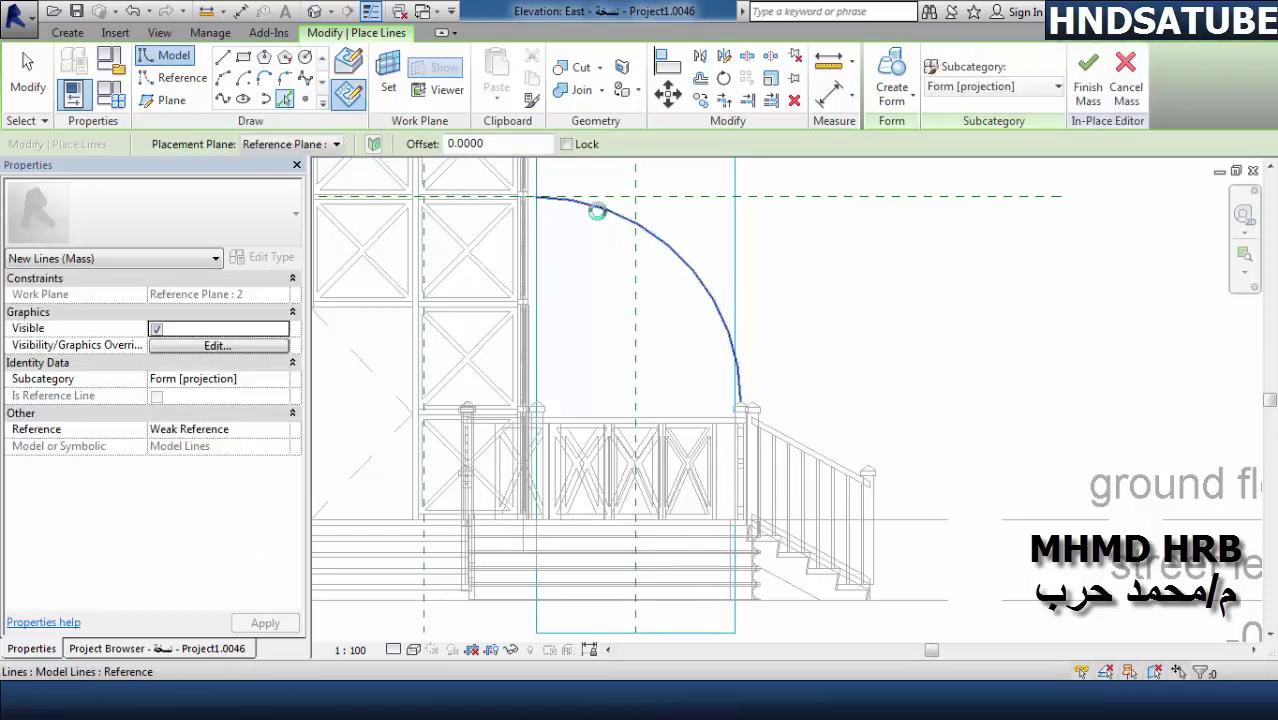
pyautogui.click(597, 211)
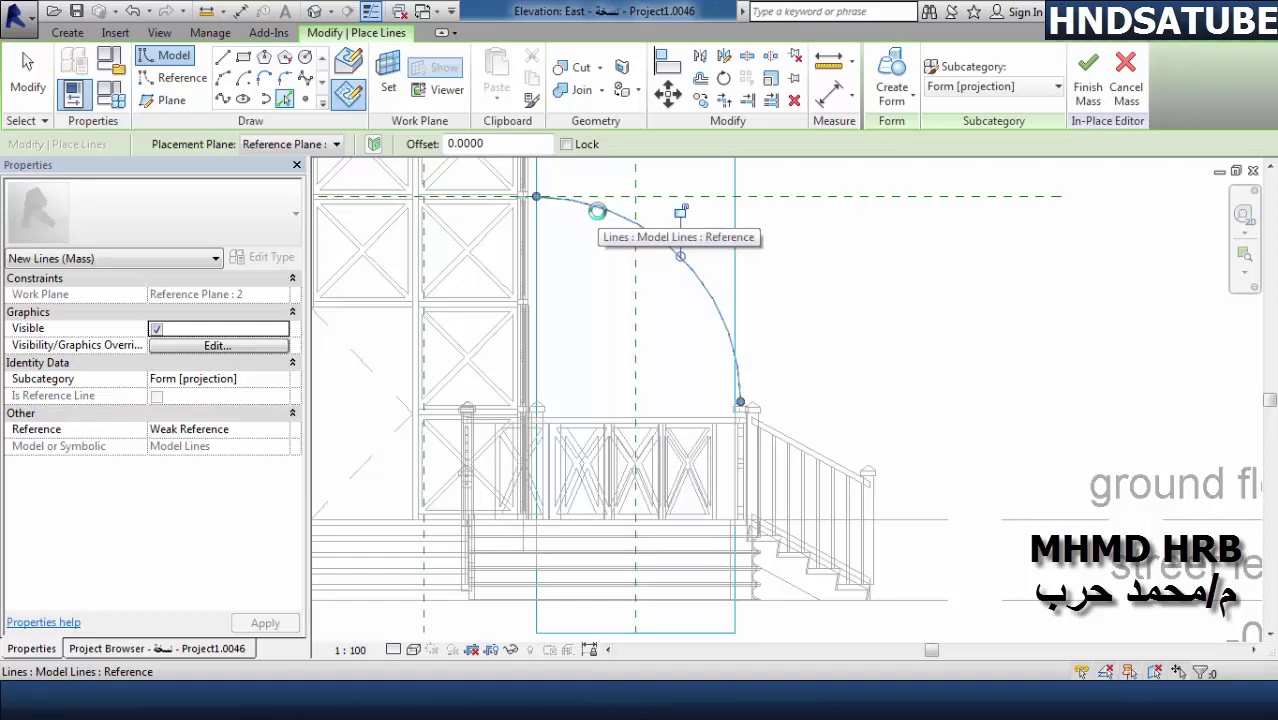
# - Copy the arch onto Reference Plane 3 and select Reference Plane 4 as placement plane
pyautogui.click(284, 146)
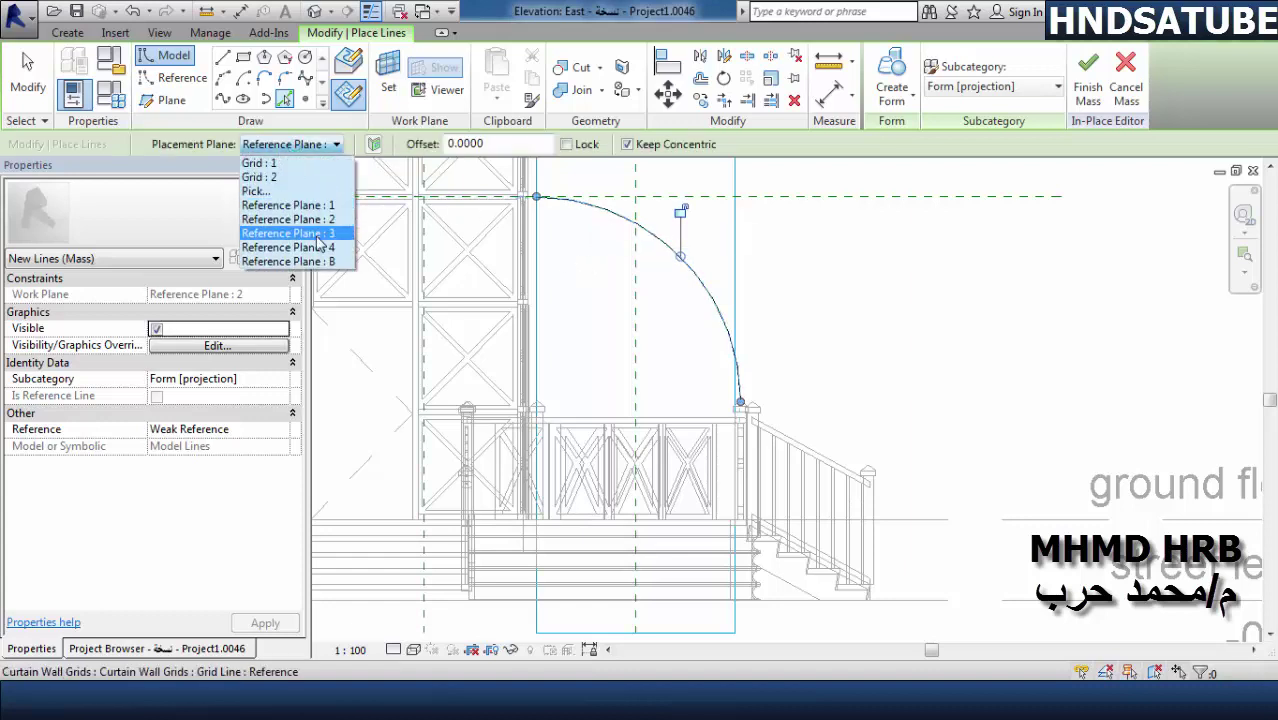
pyautogui.click(290, 232)
pyautogui.press('Escape')
pyautogui.press('Escape')
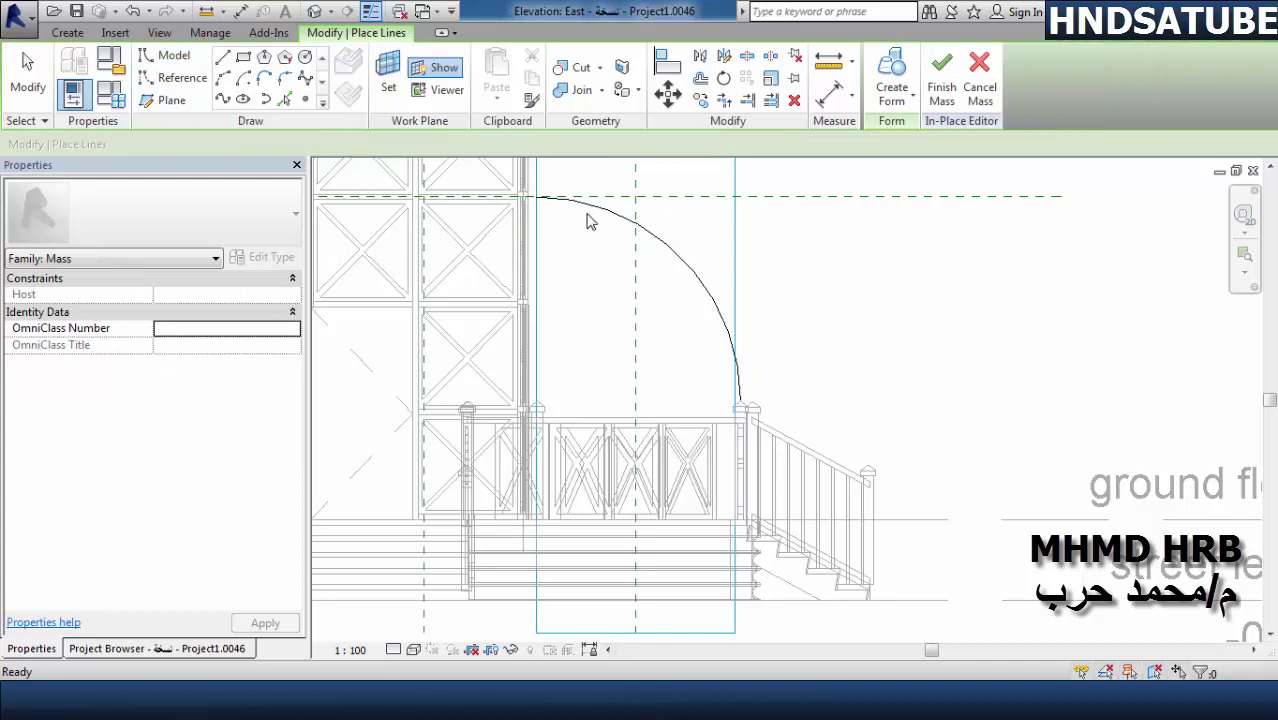
pyautogui.click(601, 207)
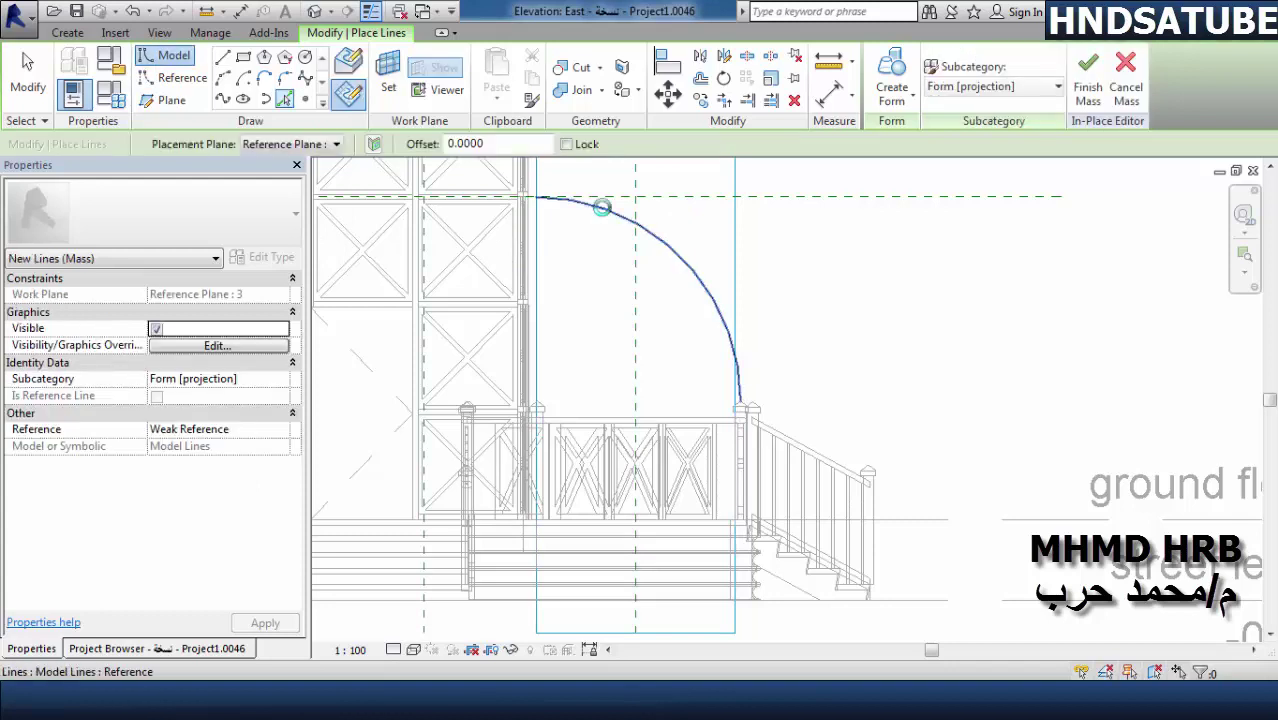
pyautogui.click(290, 145)
pyautogui.click(316, 251)
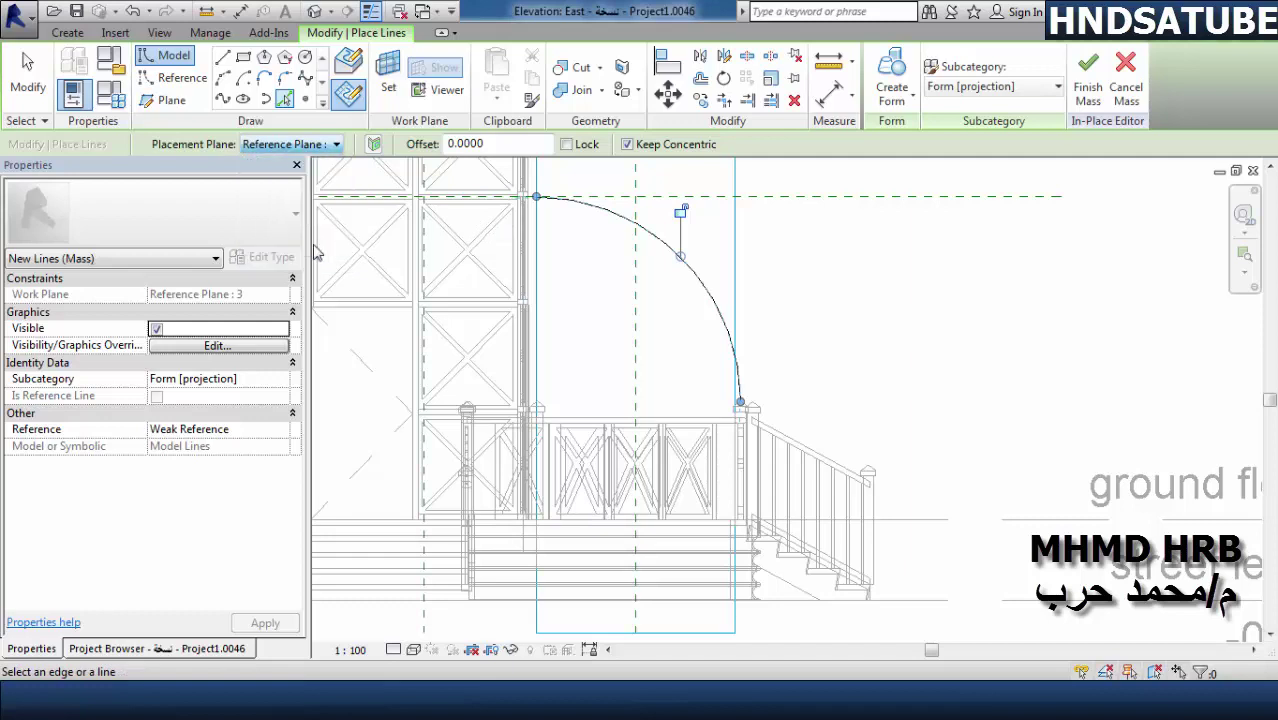
# - In the 3D view, keep Reference Plane 4 as placement plane and preview it in the work plane Viewer
pyautogui.click(314, 12)
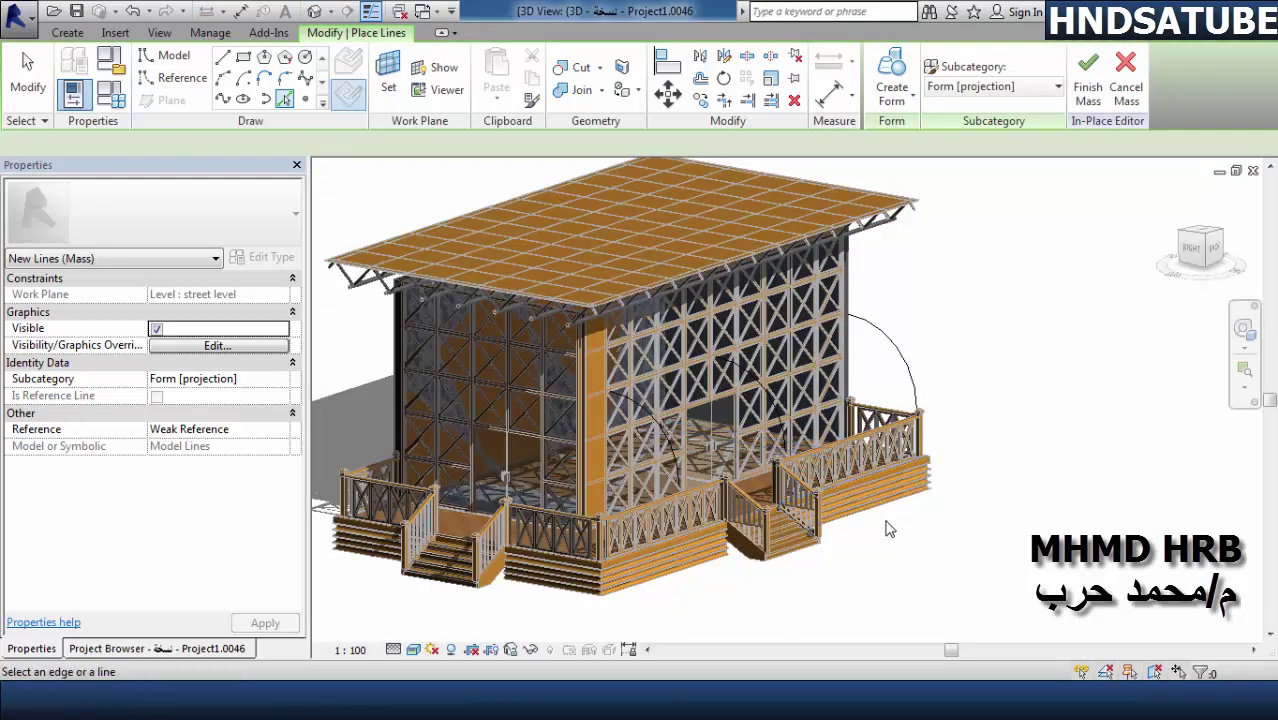
pyautogui.keyDown('shift'); pyautogui.moveTo(862, 533); pyautogui.dragTo(765, 541, button='middle'); pyautogui.keyUp('shift')
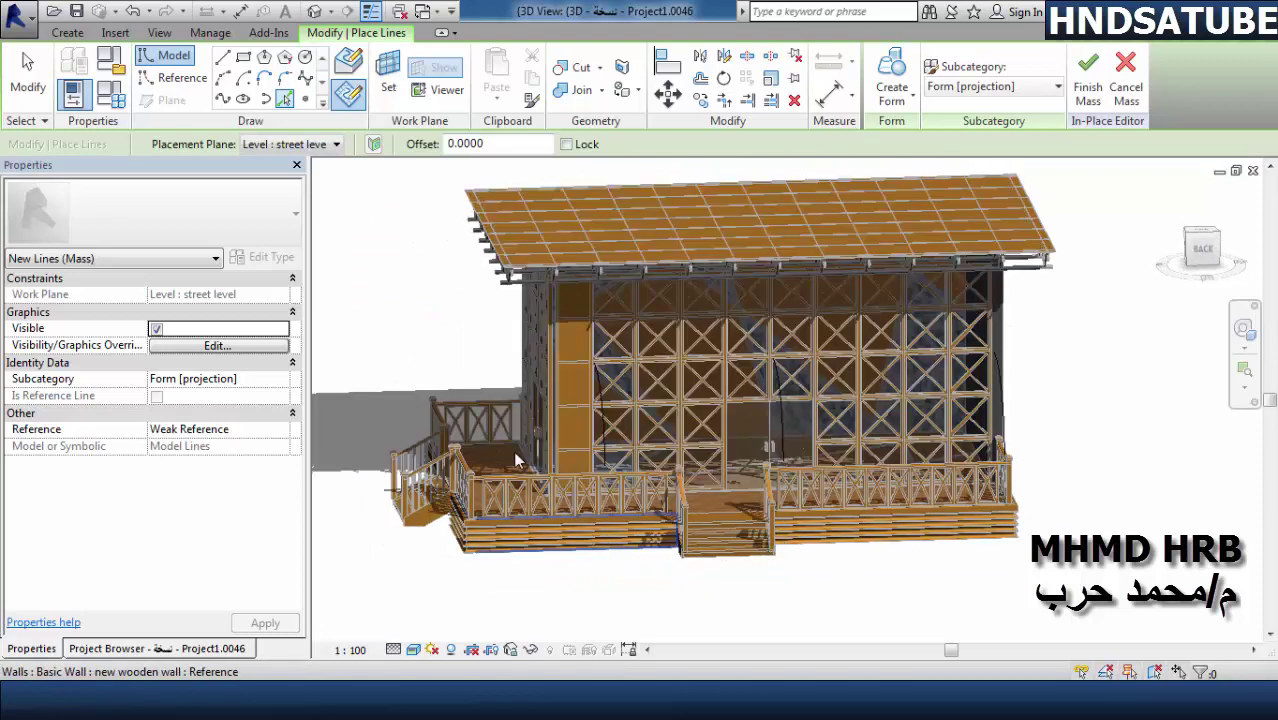
pyautogui.click(306, 147)
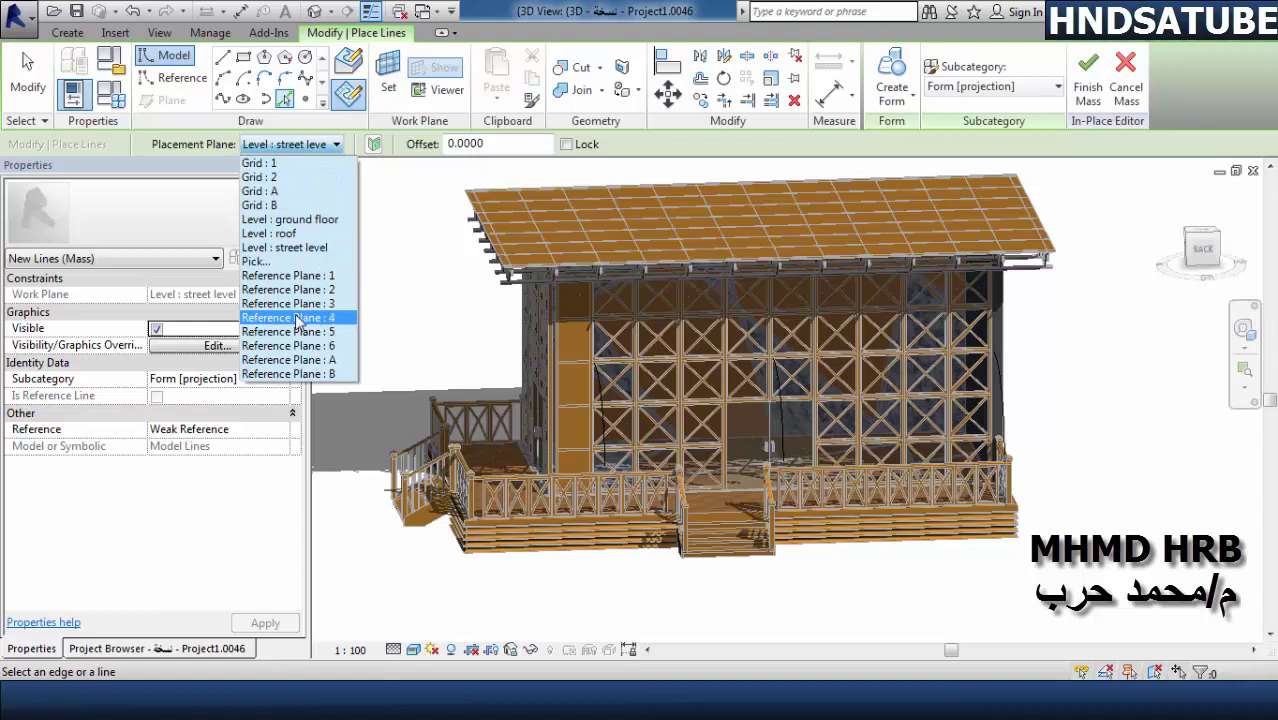
pyautogui.press('Escape')
pyautogui.press('Escape')
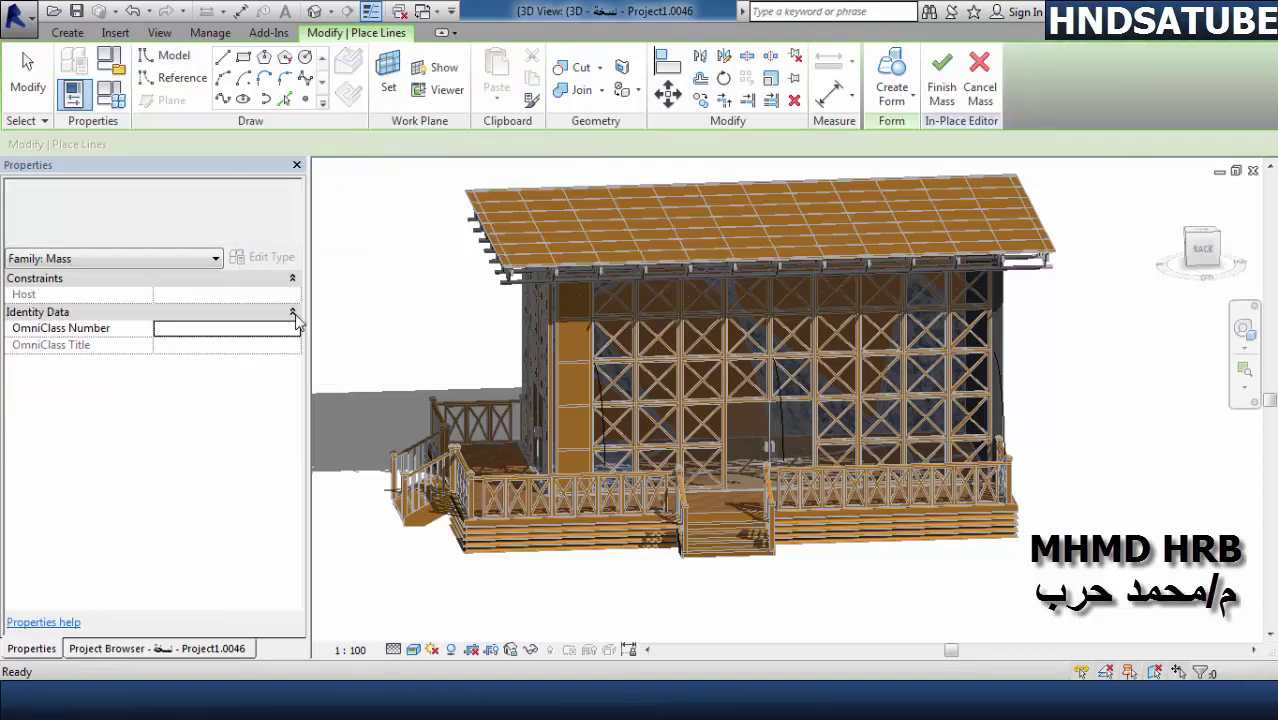
pyautogui.click(447, 92)
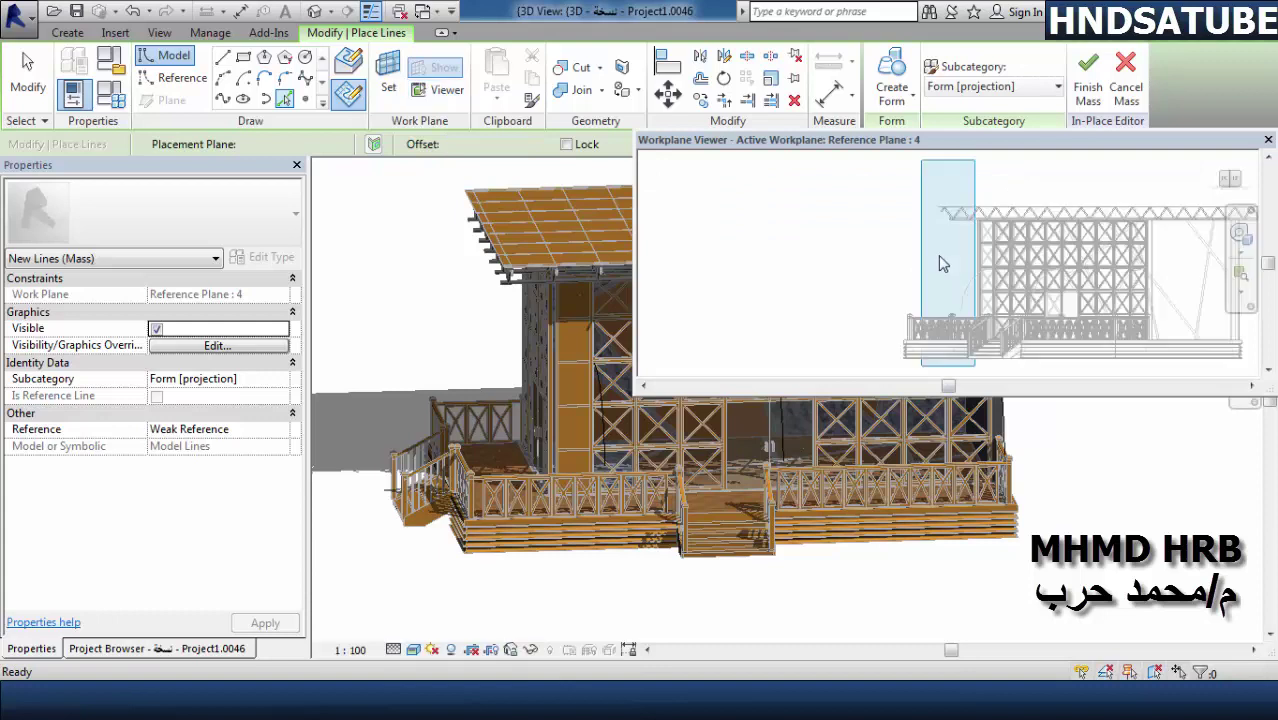
pyautogui.click(1268, 143)
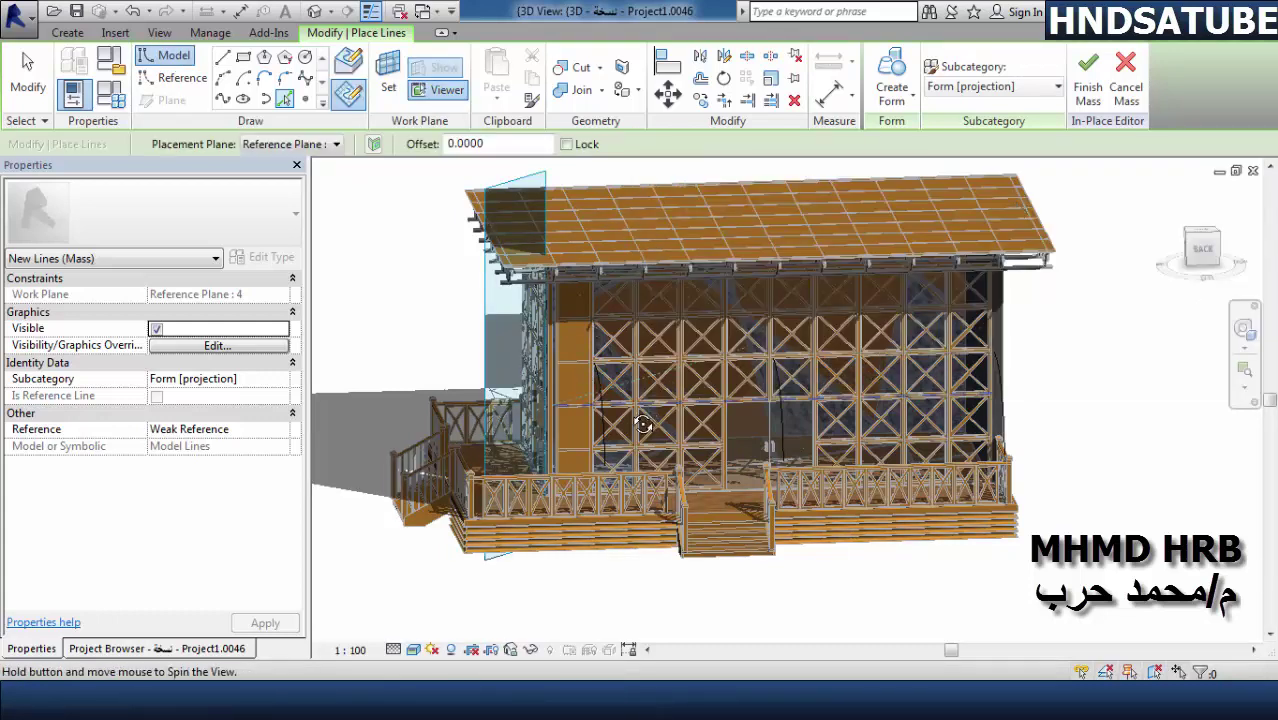
pyautogui.keyDown('shift'); pyautogui.moveTo(651, 414); pyautogui.dragTo(564, 372, button='middle'); pyautogui.keyUp('shift')
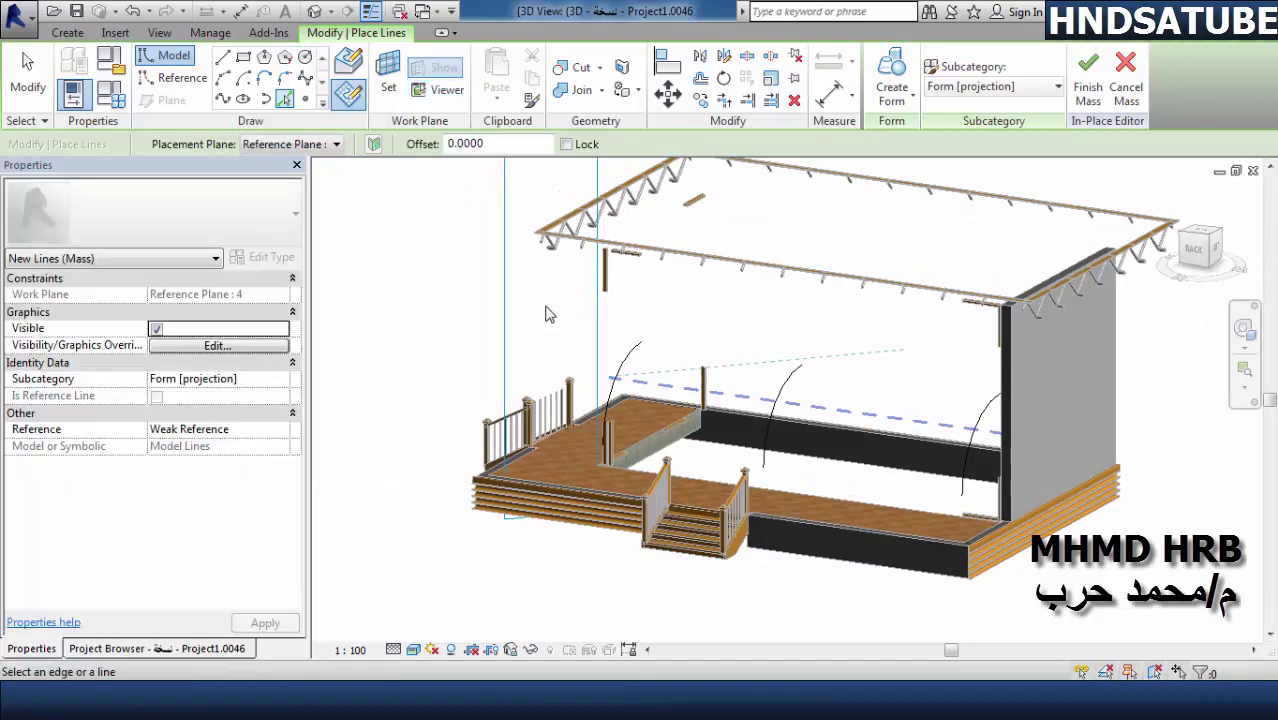
pyautogui.scroll(2, 544, 305)
pyautogui.scroll(2, 549, 300)
# - Draw a 98.675° arc on Reference Plane 4 from the mullion edge to the railing post
pyautogui.keyDown('shift'); pyautogui.moveTo(555, 308); pyautogui.dragTo(585, 372, button='middle'); pyautogui.keyUp('shift')
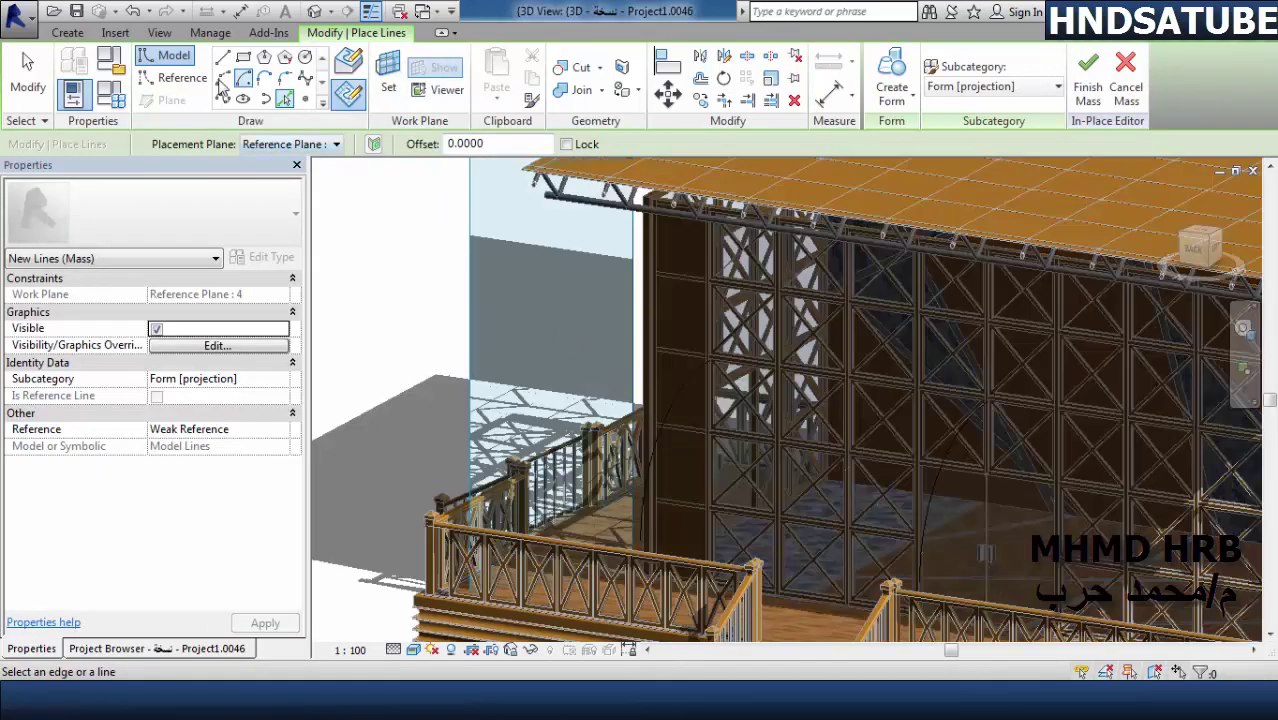
pyautogui.click(223, 80)
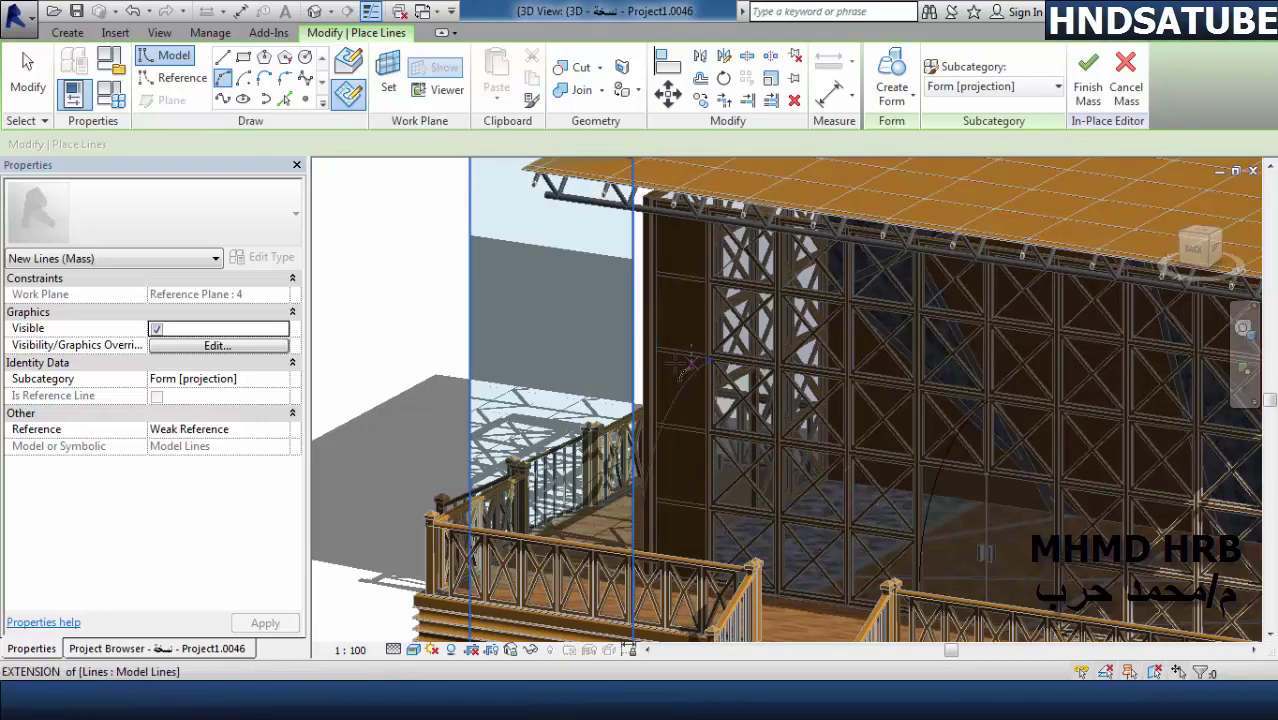
pyautogui.click(640, 354)
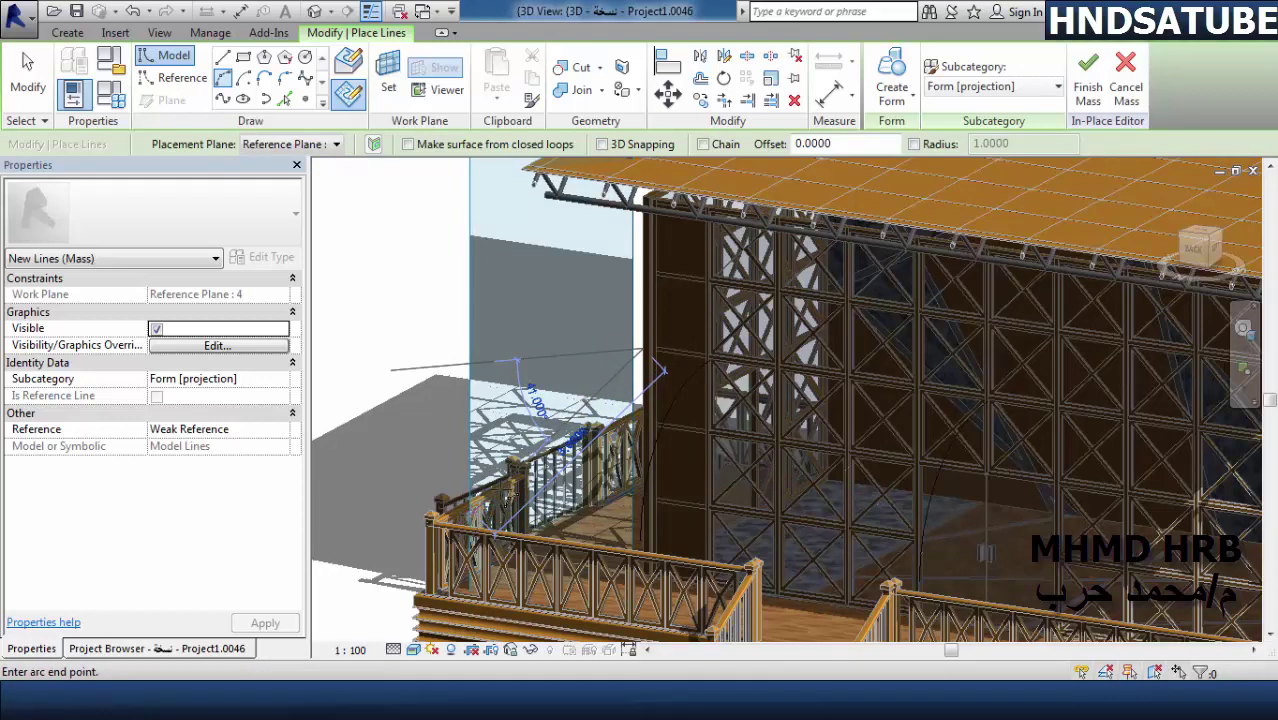
pyautogui.click(615, 440)
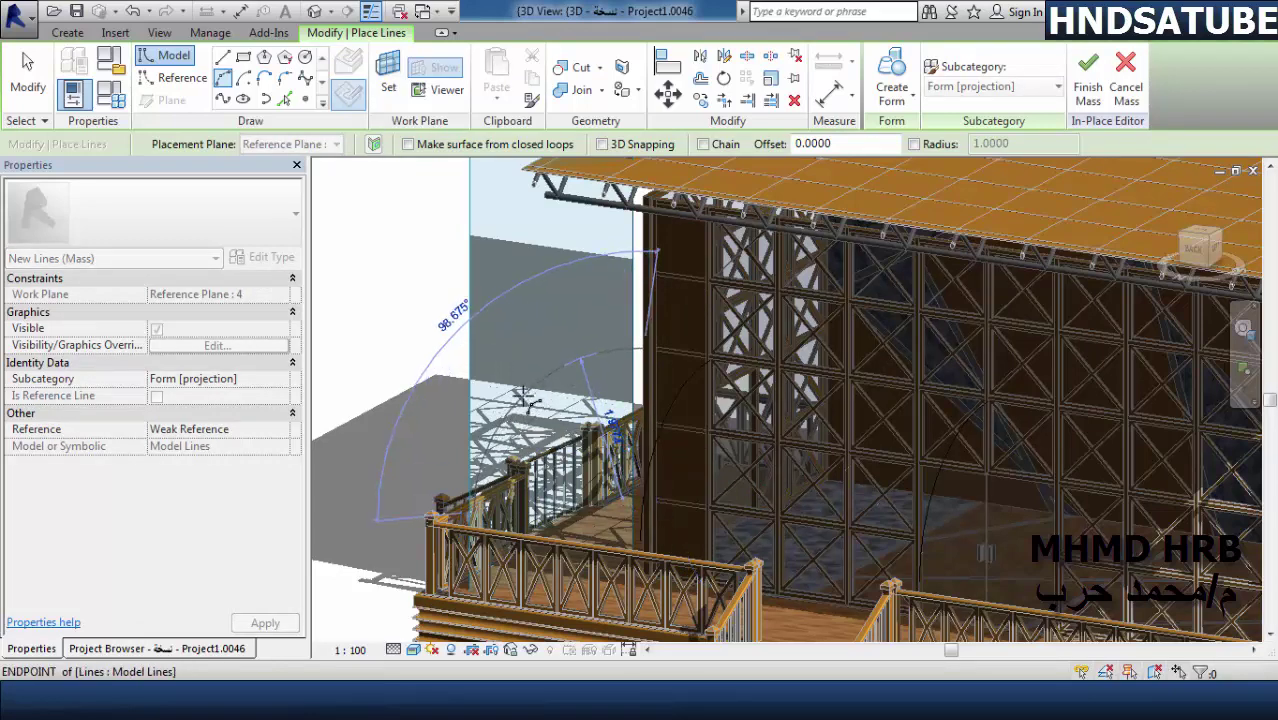
pyautogui.click(522, 398)
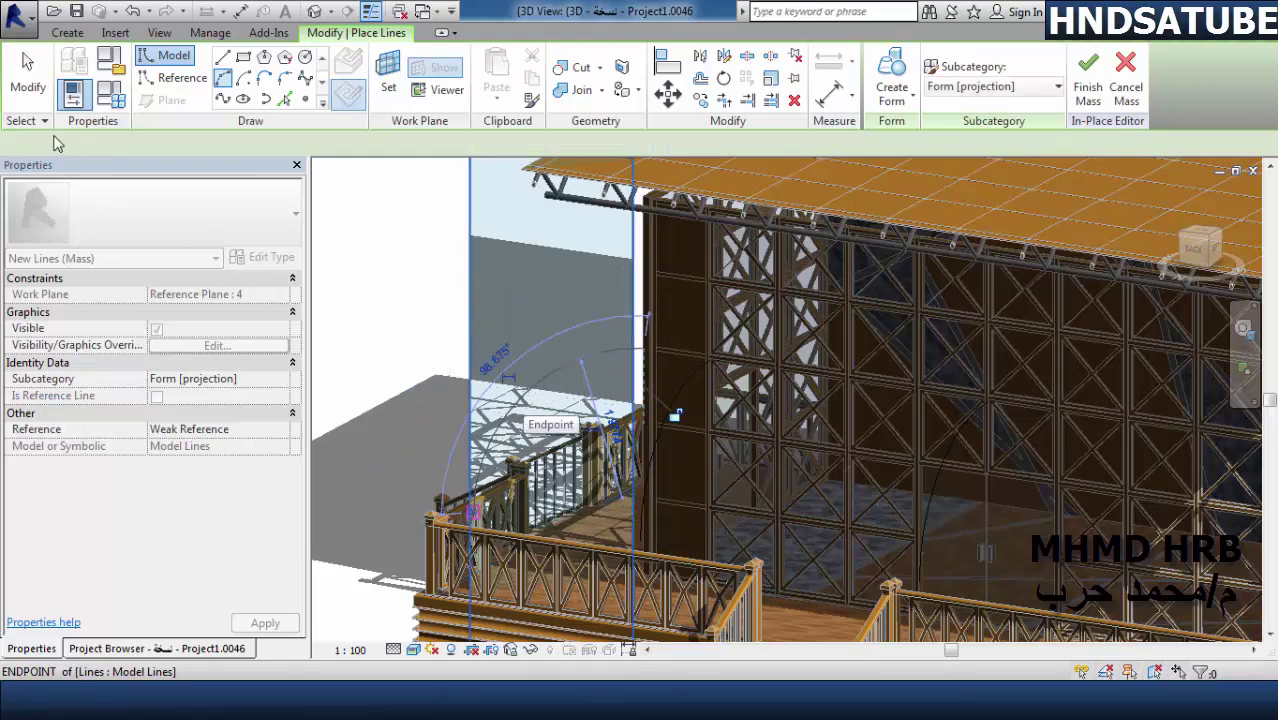
# - In the ground floor plan, set Reference Plane 5 as the work plane
pyautogui.click(145, 649)
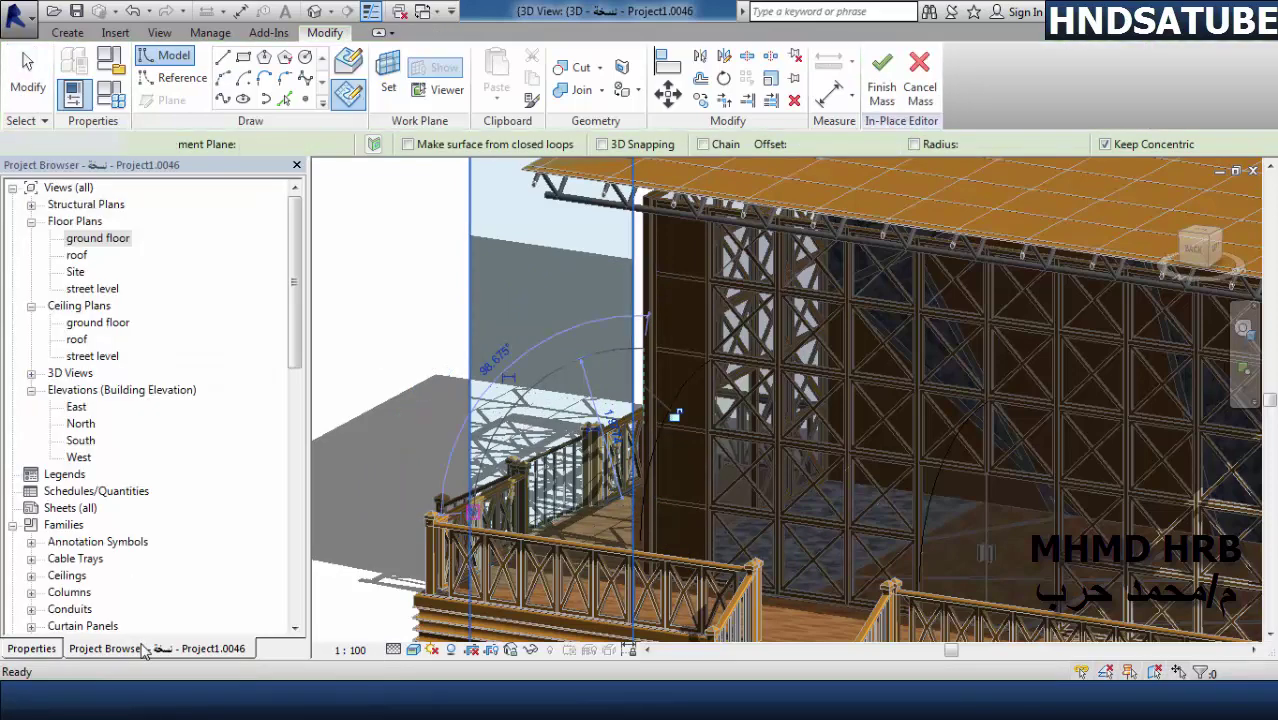
pyautogui.press('Escape')
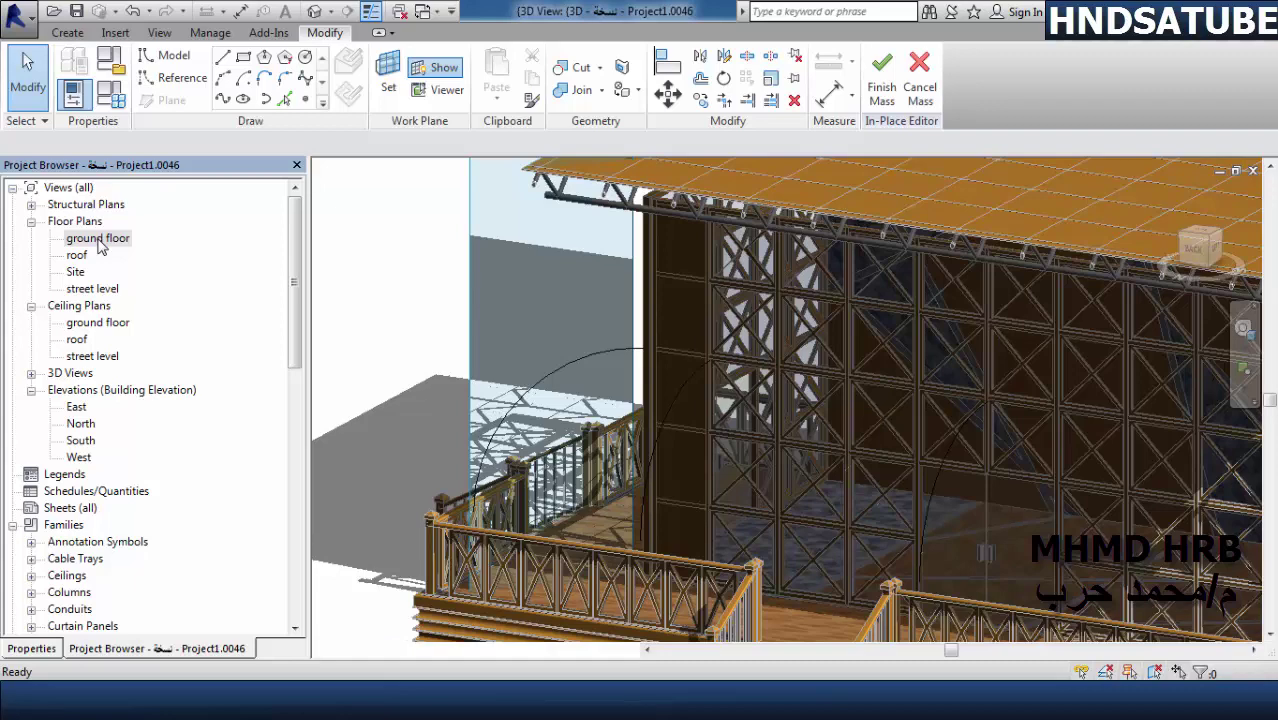
pyautogui.doubleClick(97, 240)
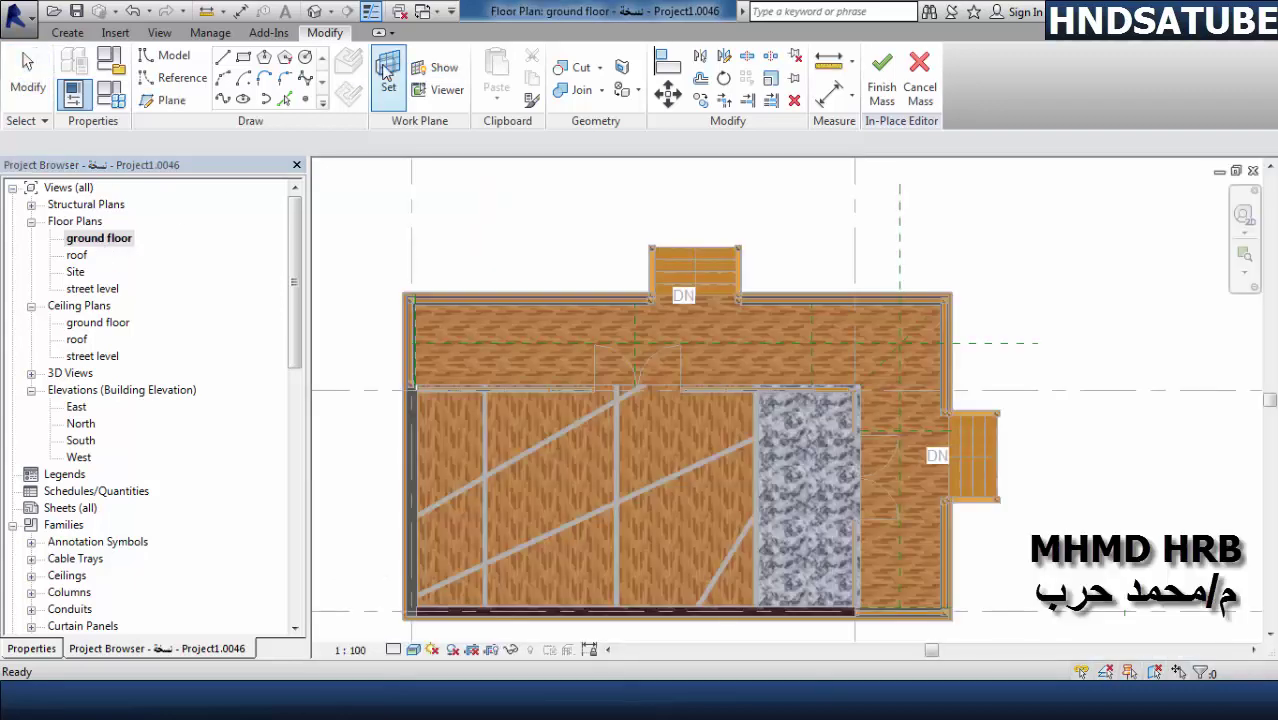
pyautogui.click(386, 72)
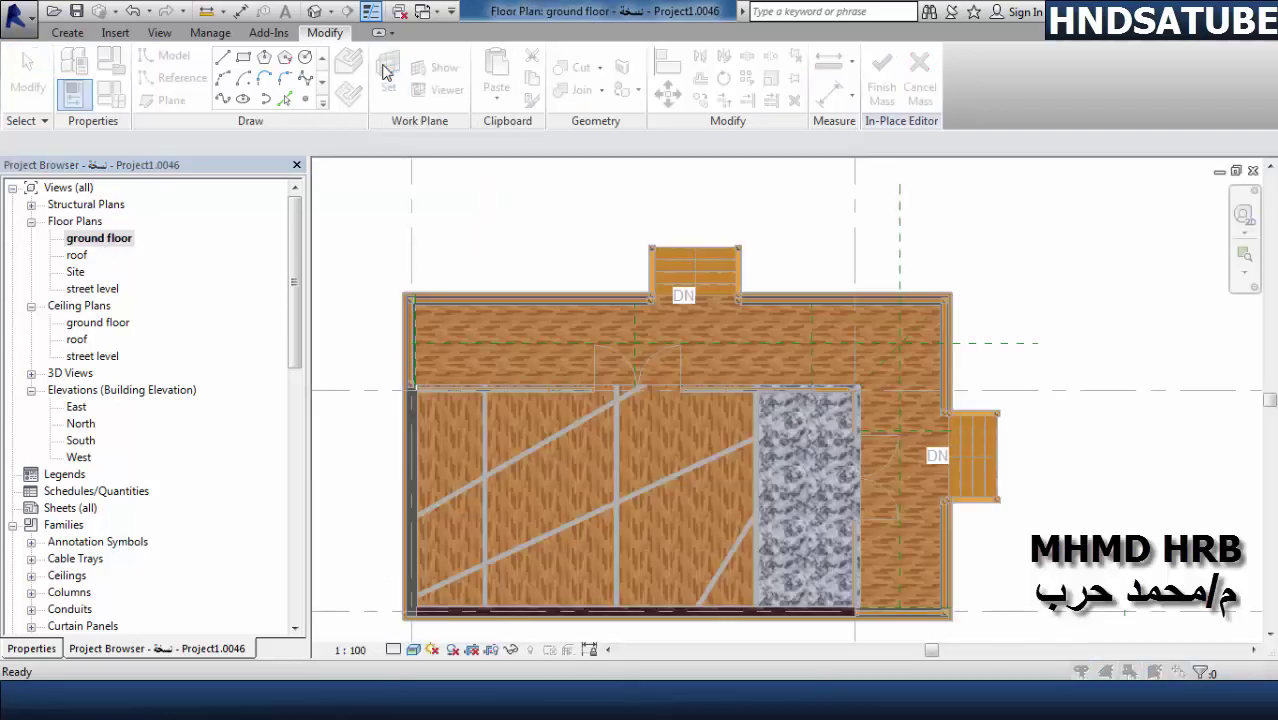
pyautogui.click(386, 72)
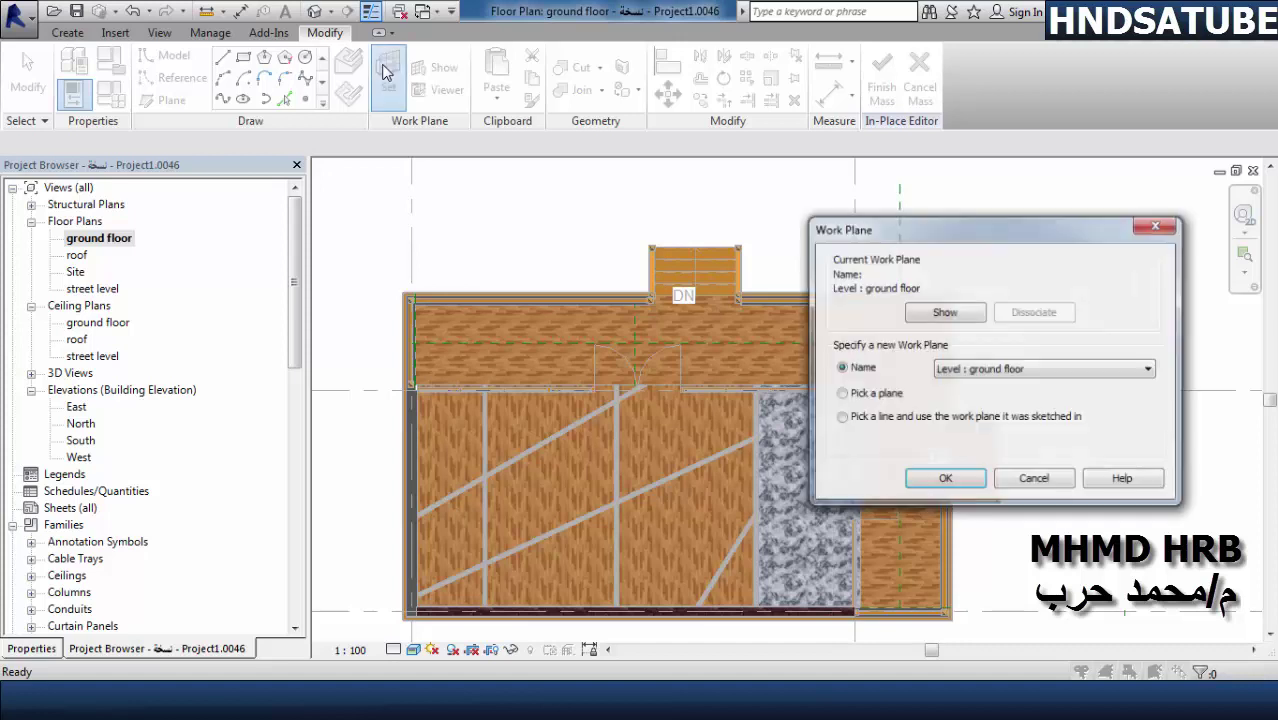
pyautogui.click(984, 372)
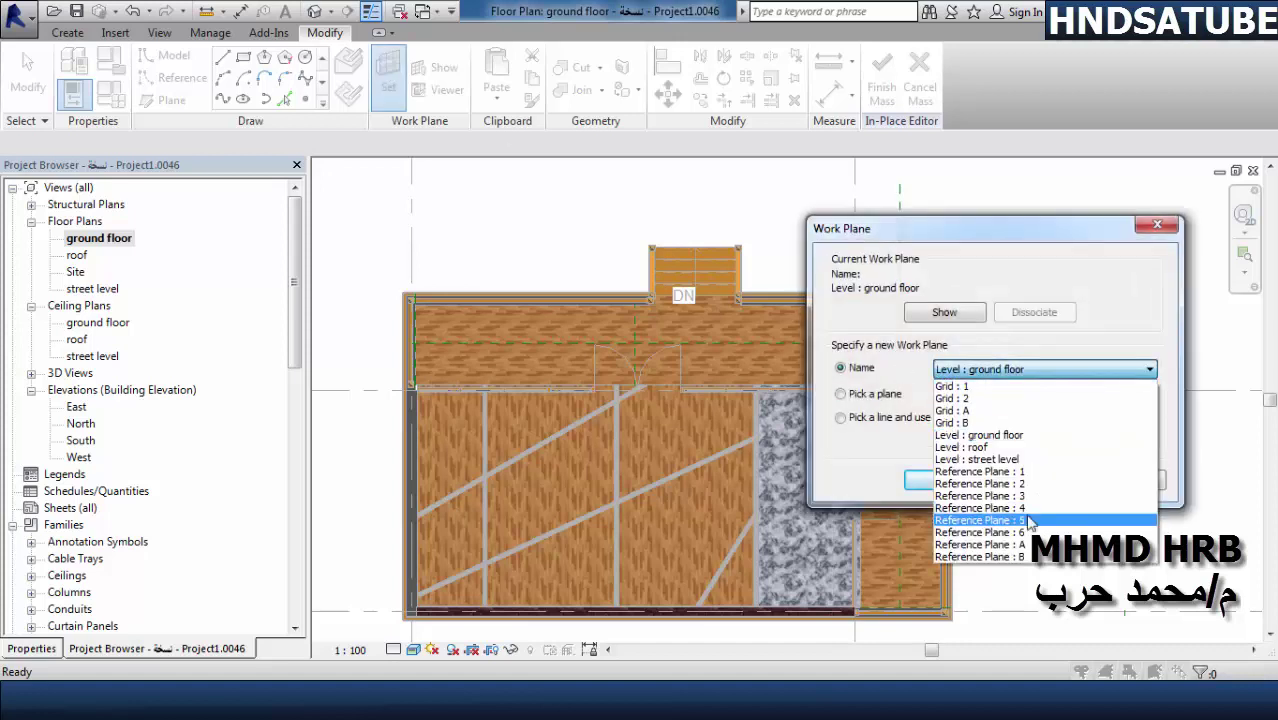
pyautogui.click(1030, 522)
pyautogui.click(945, 480)
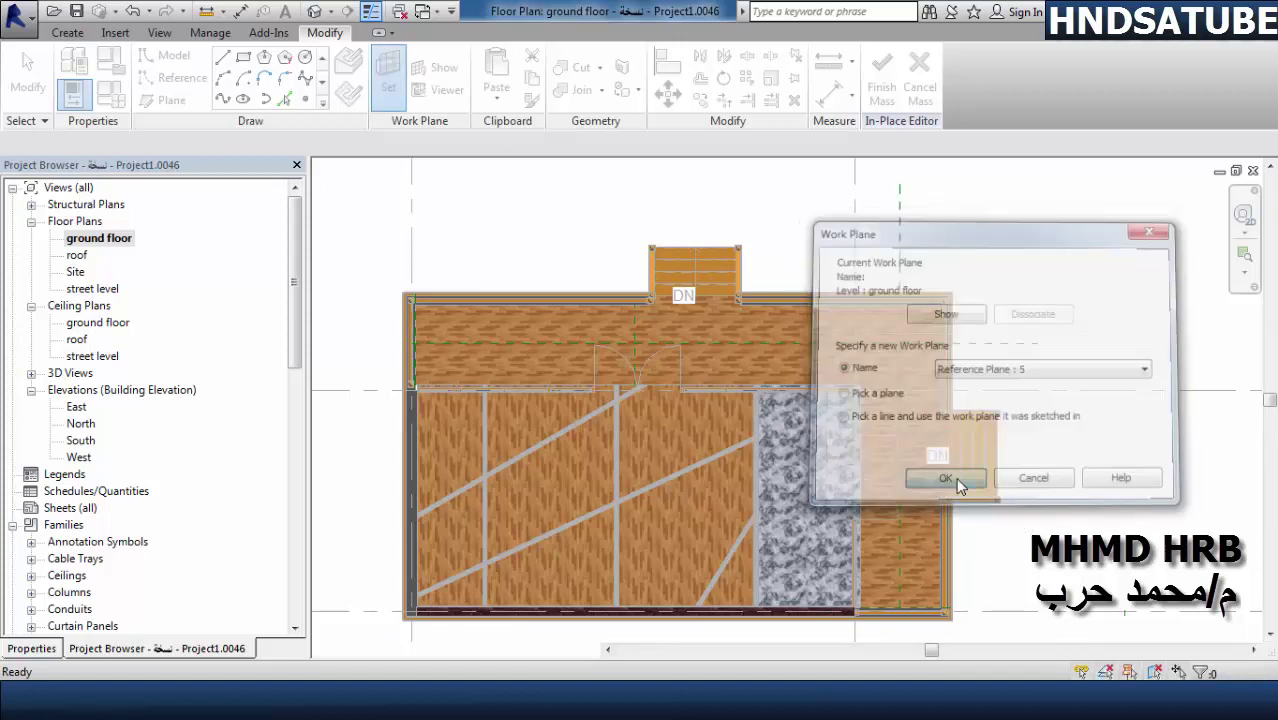
# - In the North elevation, draw a start-end-radius arc from the side arch's top end down to the railing
pyautogui.click(672, 536)
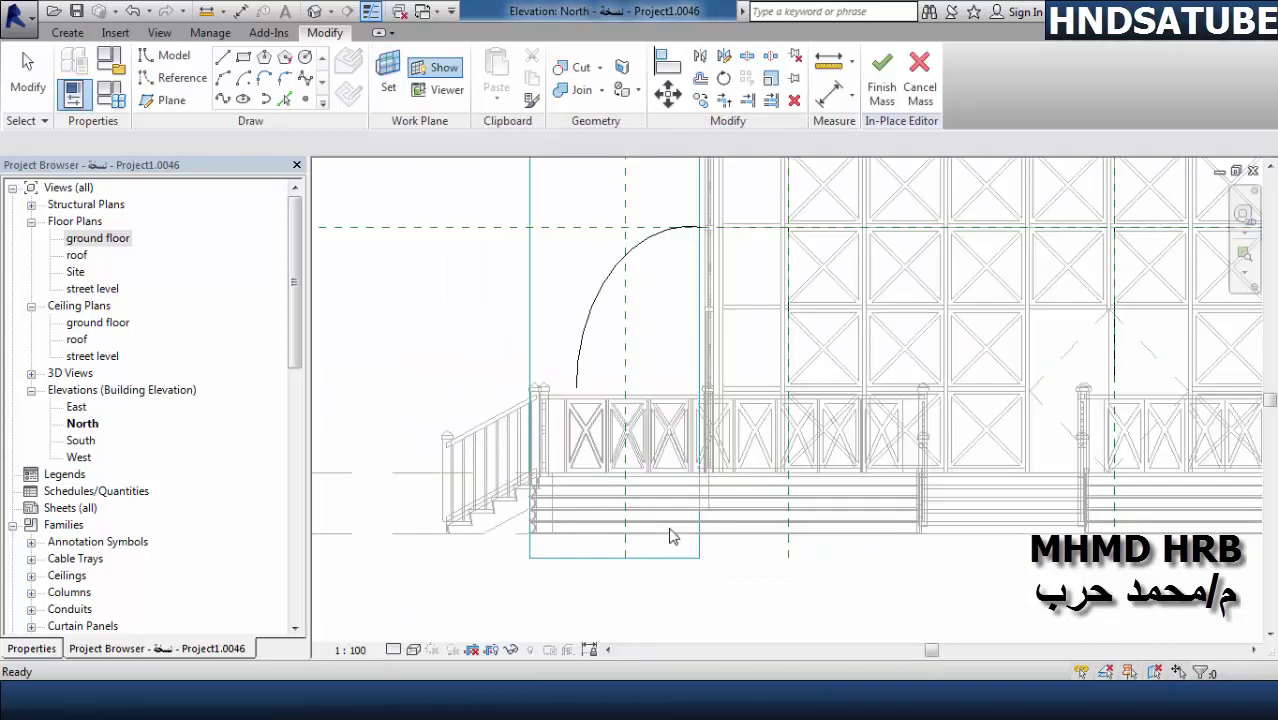
pyautogui.moveTo(664, 388); pyautogui.dragTo(645, 445, button='middle')
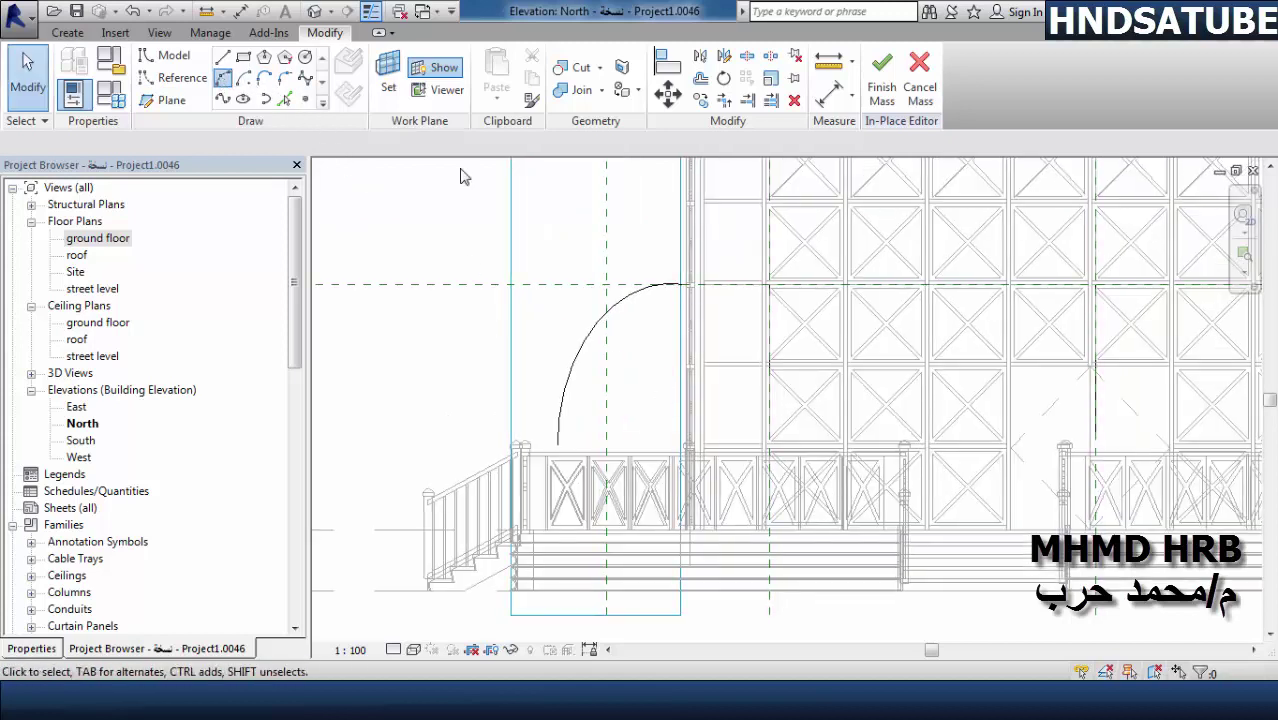
pyautogui.scroll(2, 658, 305)
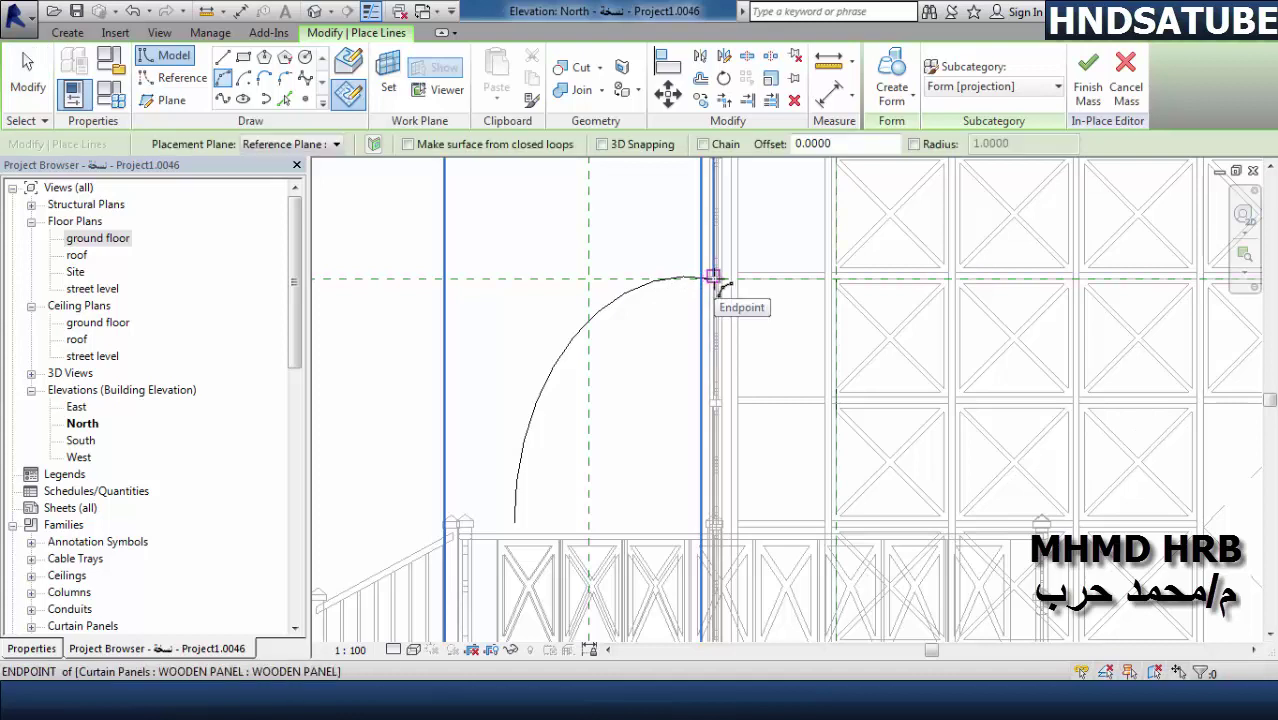
pyautogui.click(712, 276)
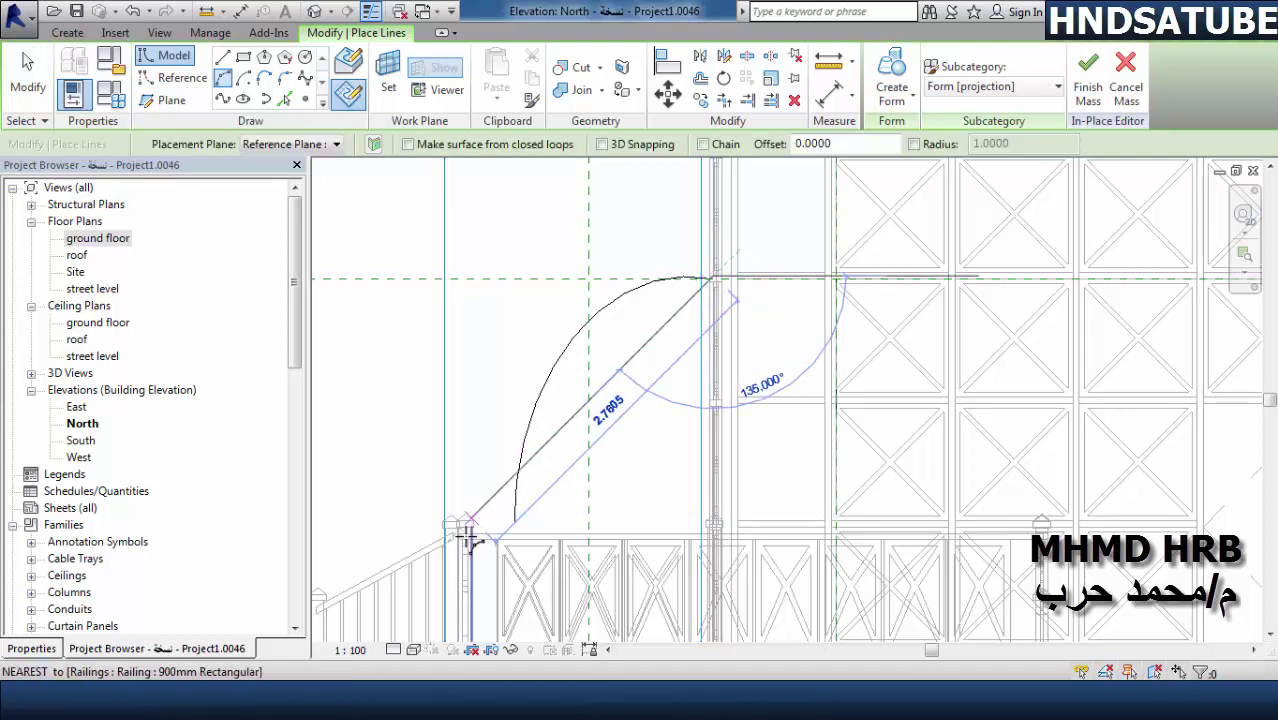
pyautogui.scroll(2, 470, 540)
pyautogui.scroll(2, 468, 535)
pyautogui.scroll(2, 465, 530)
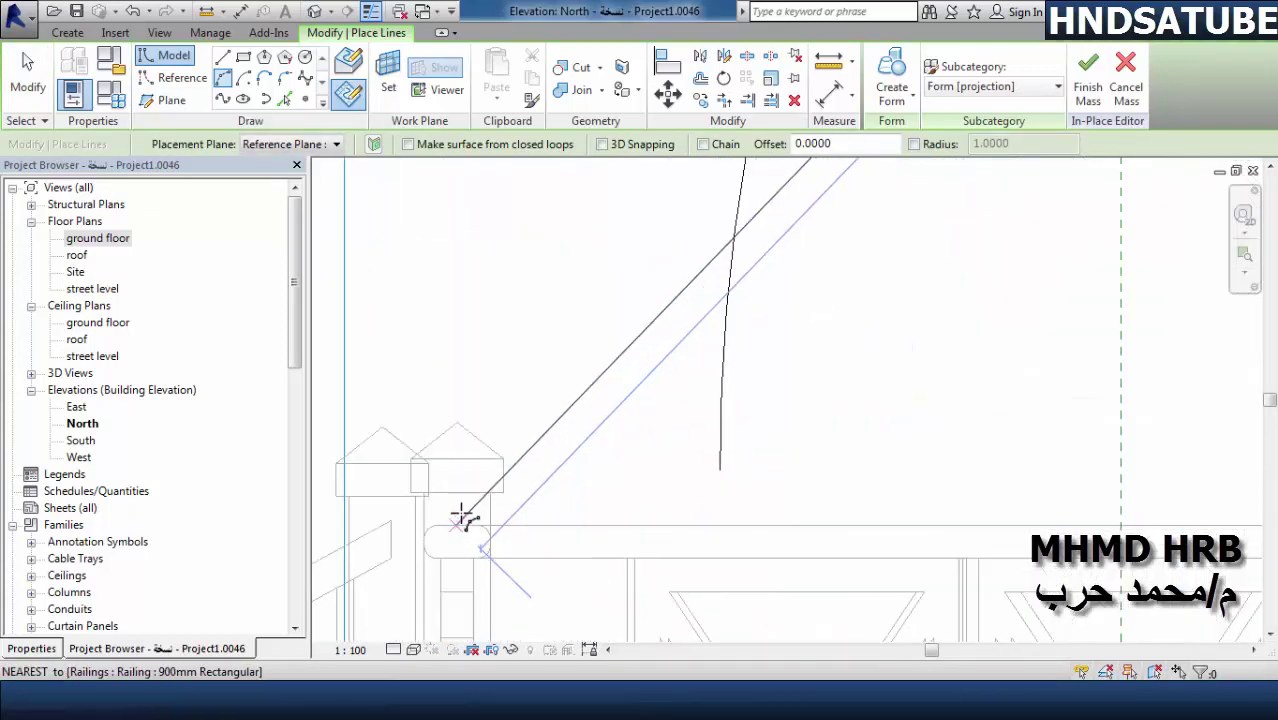
pyautogui.click(493, 448)
pyautogui.scroll(-2, 490, 410)
pyautogui.scroll(-2, 498, 400)
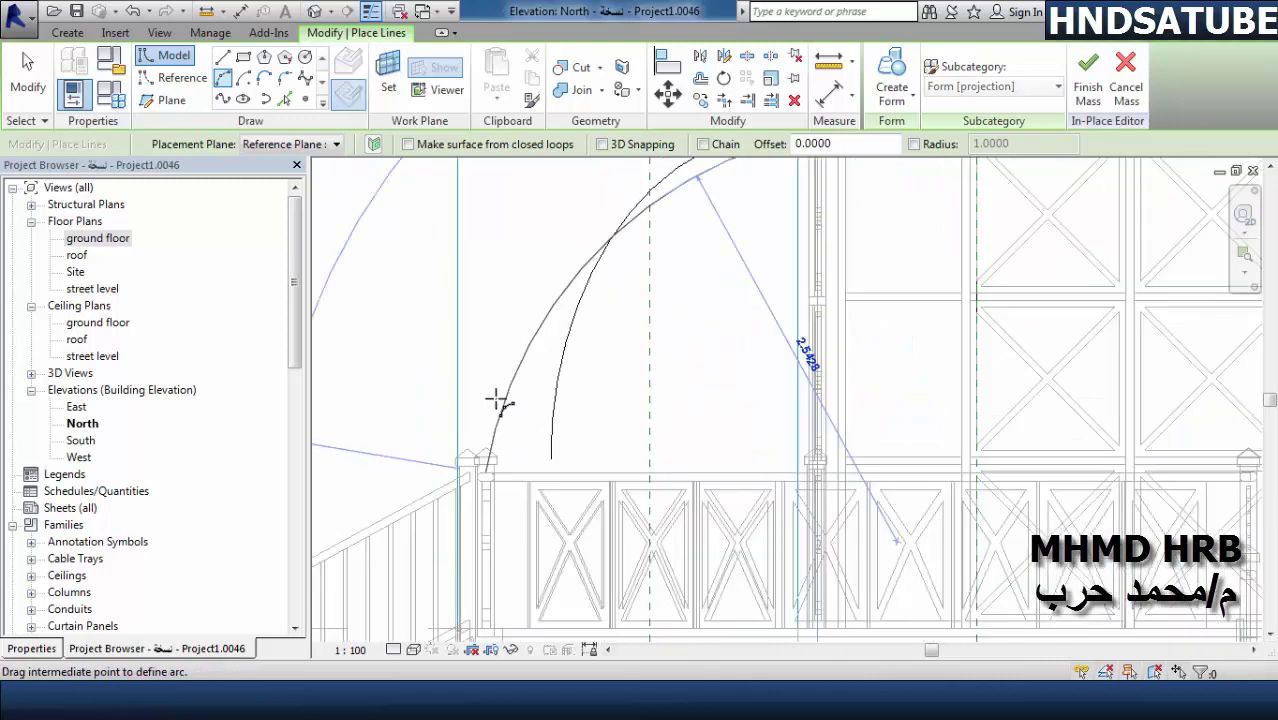
pyautogui.scroll(-2, 503, 380)
pyautogui.scroll(-1, 510, 362)
pyautogui.scroll(-1, 522, 337)
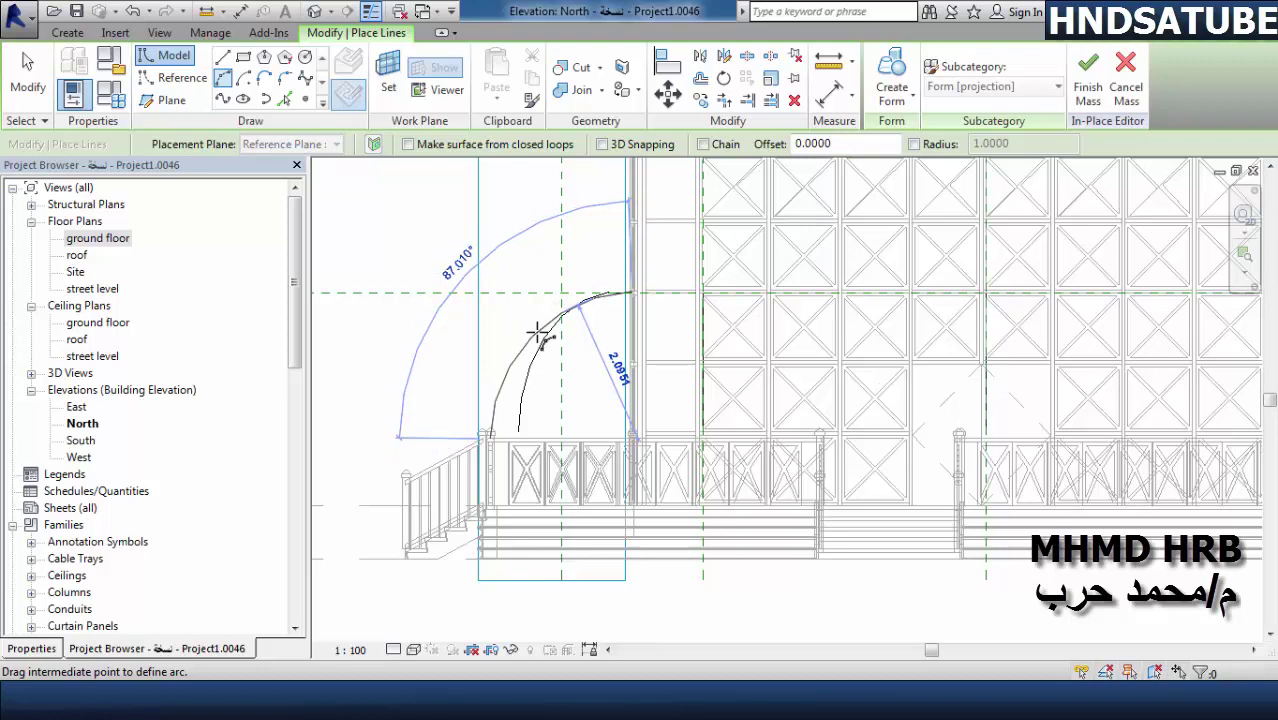
pyautogui.click(540, 333)
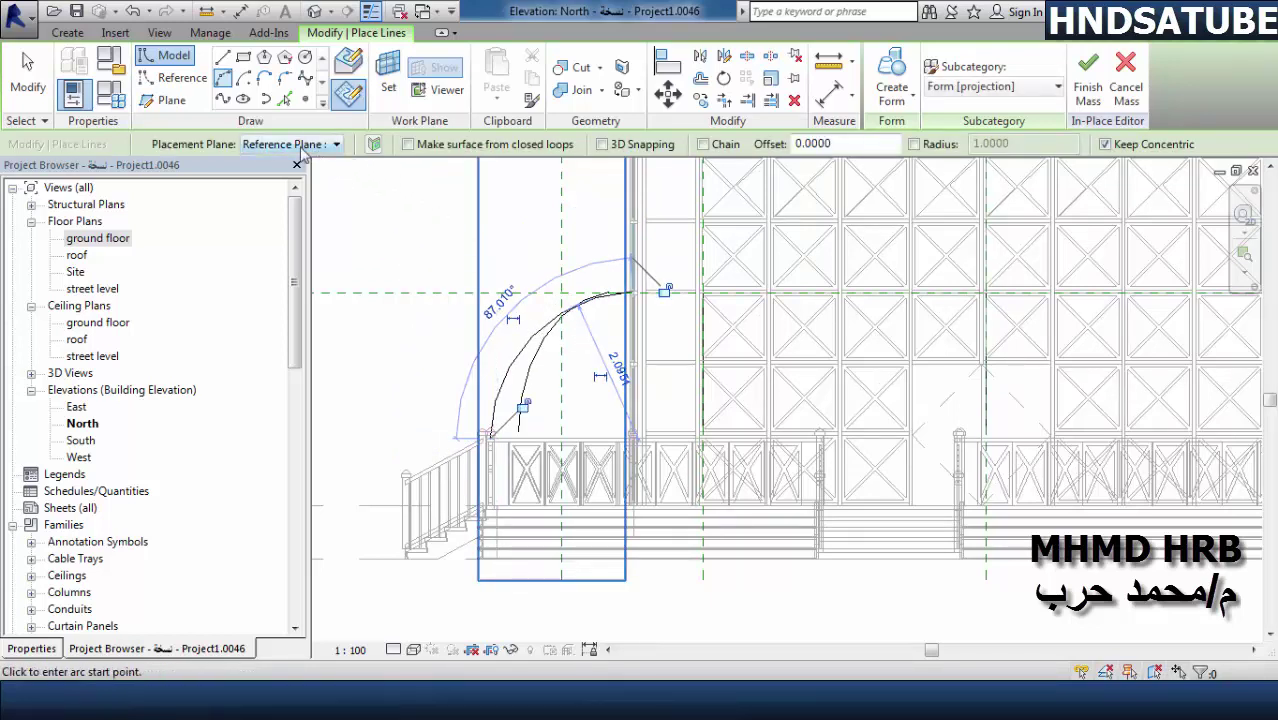
# - Review the placement planes and use Pick Lines to turn both arcs into model lines
pyautogui.click(302, 146)
pyautogui.click(309, 237)
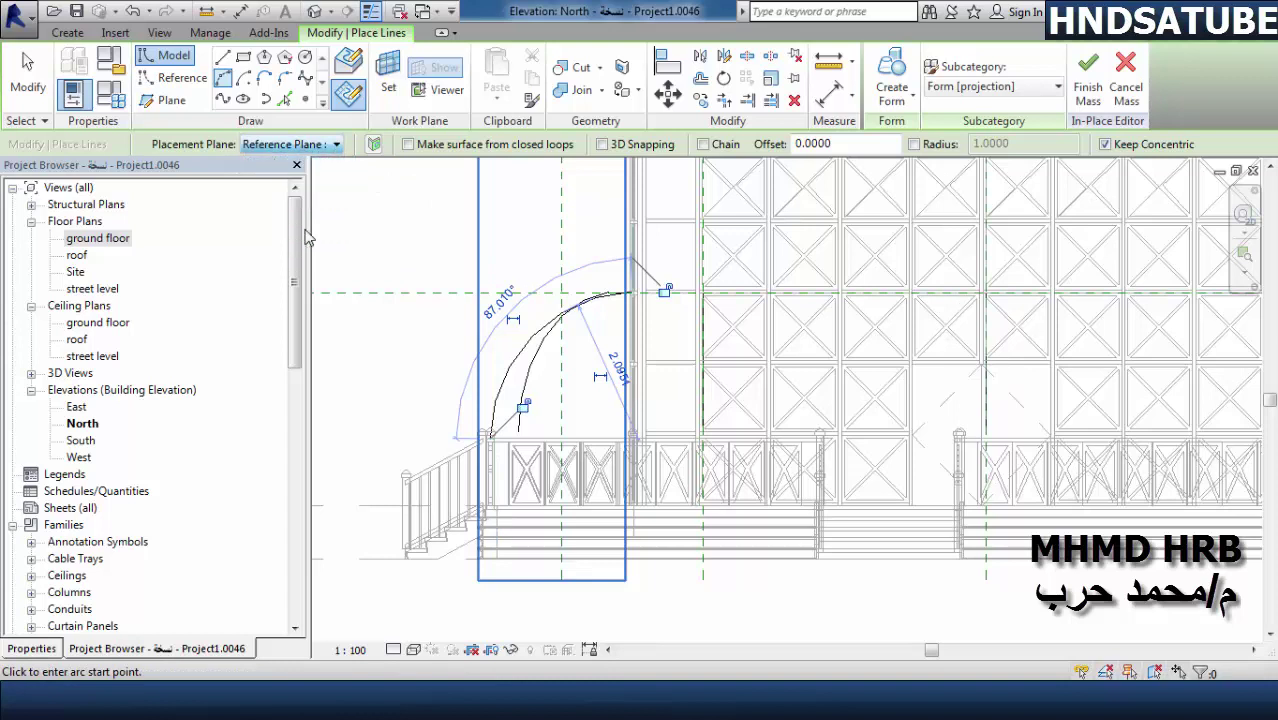
pyautogui.click(286, 100)
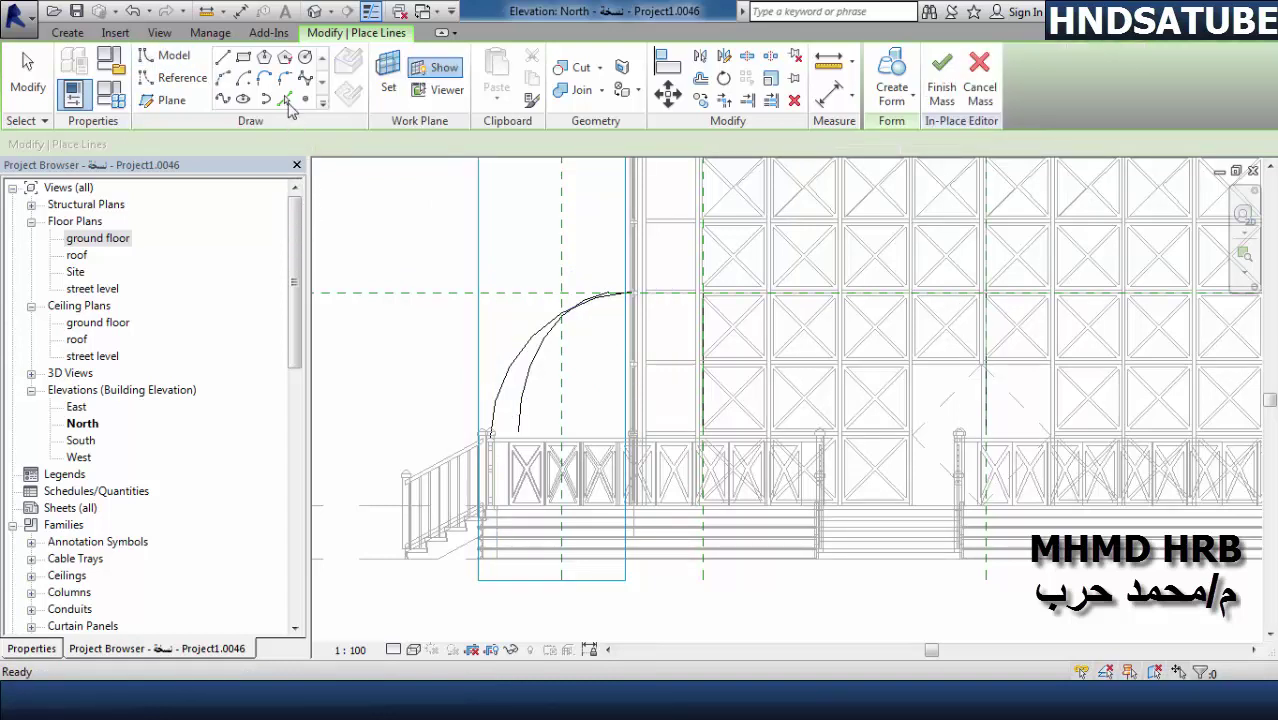
pyautogui.click(286, 101)
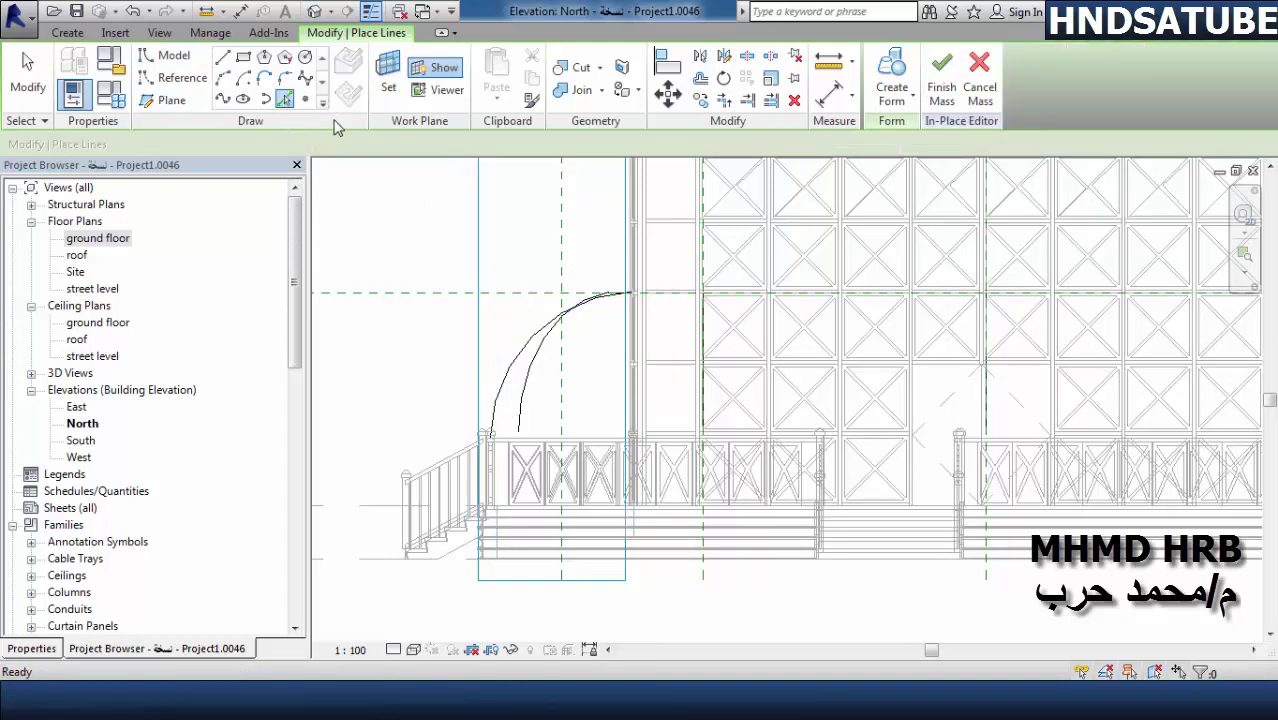
pyautogui.click(520, 357)
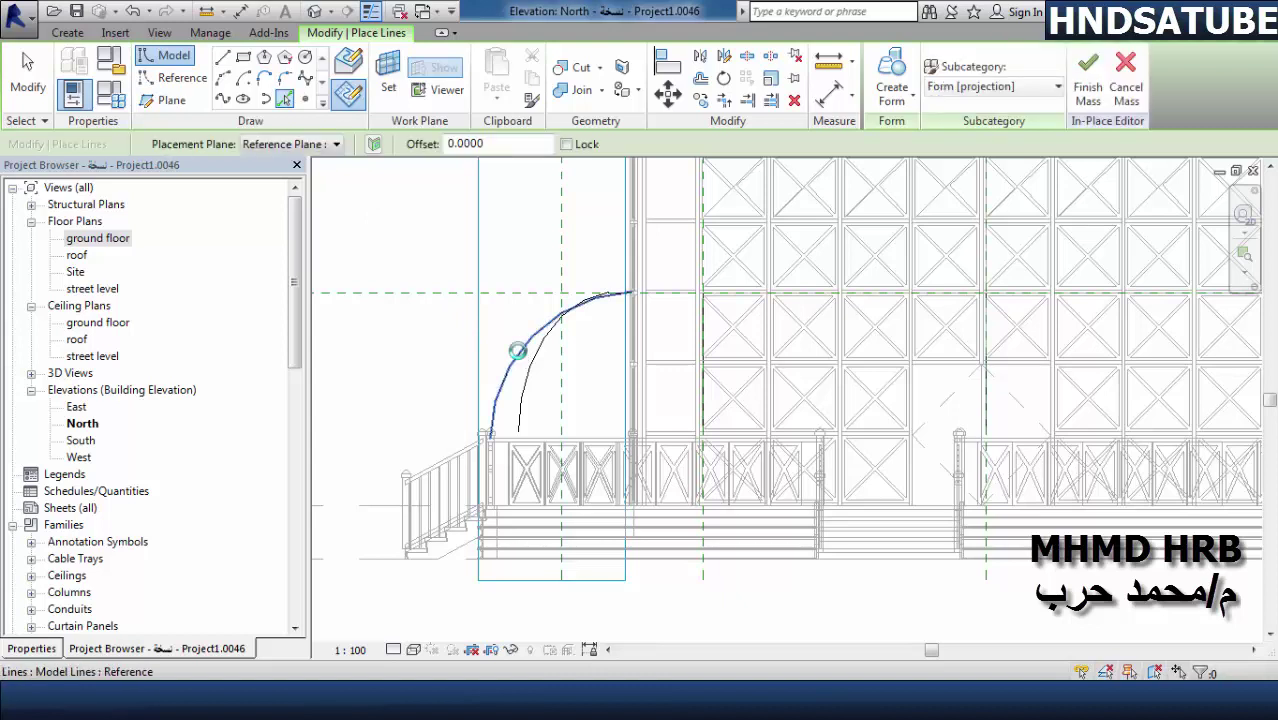
pyautogui.click(516, 350)
# - In the 3D view, select the five canopy profile arcs on both sides of the deck
pyautogui.click(314, 12)
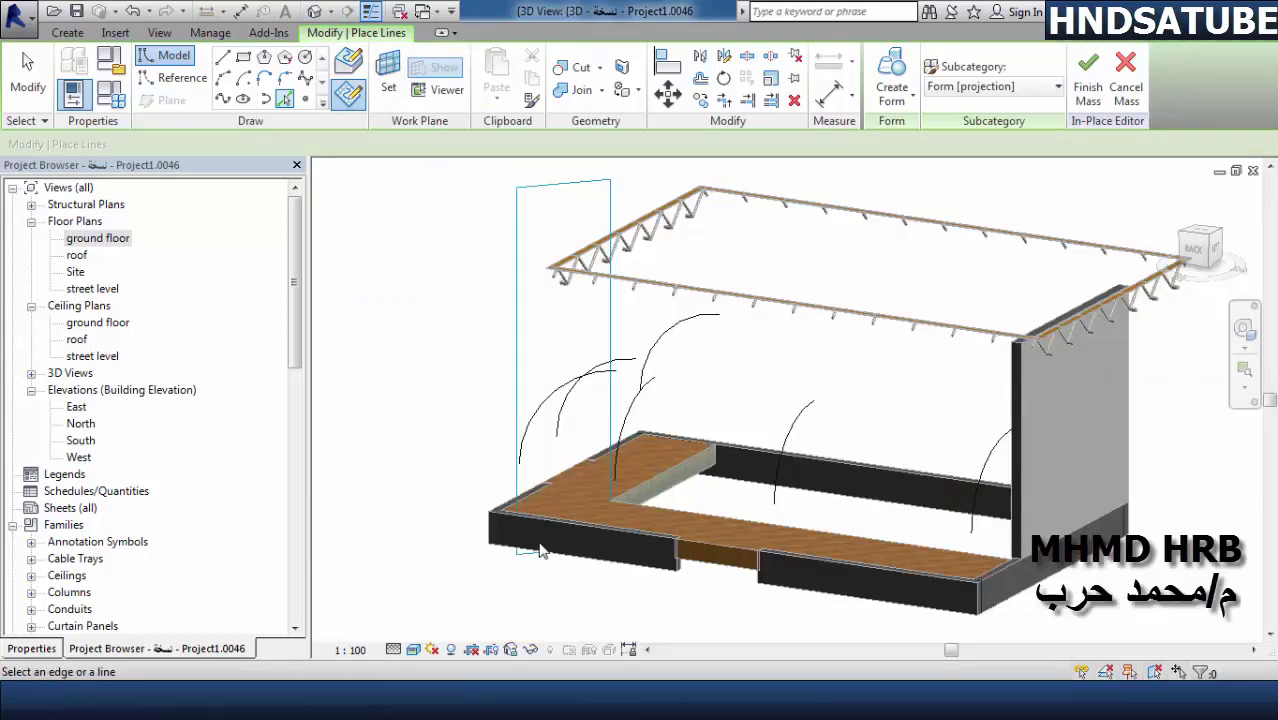
pyautogui.keyDown('shift'); pyautogui.moveTo(540, 550); pyautogui.dragTo(724, 562, button='middle'); pyautogui.keyUp('shift')
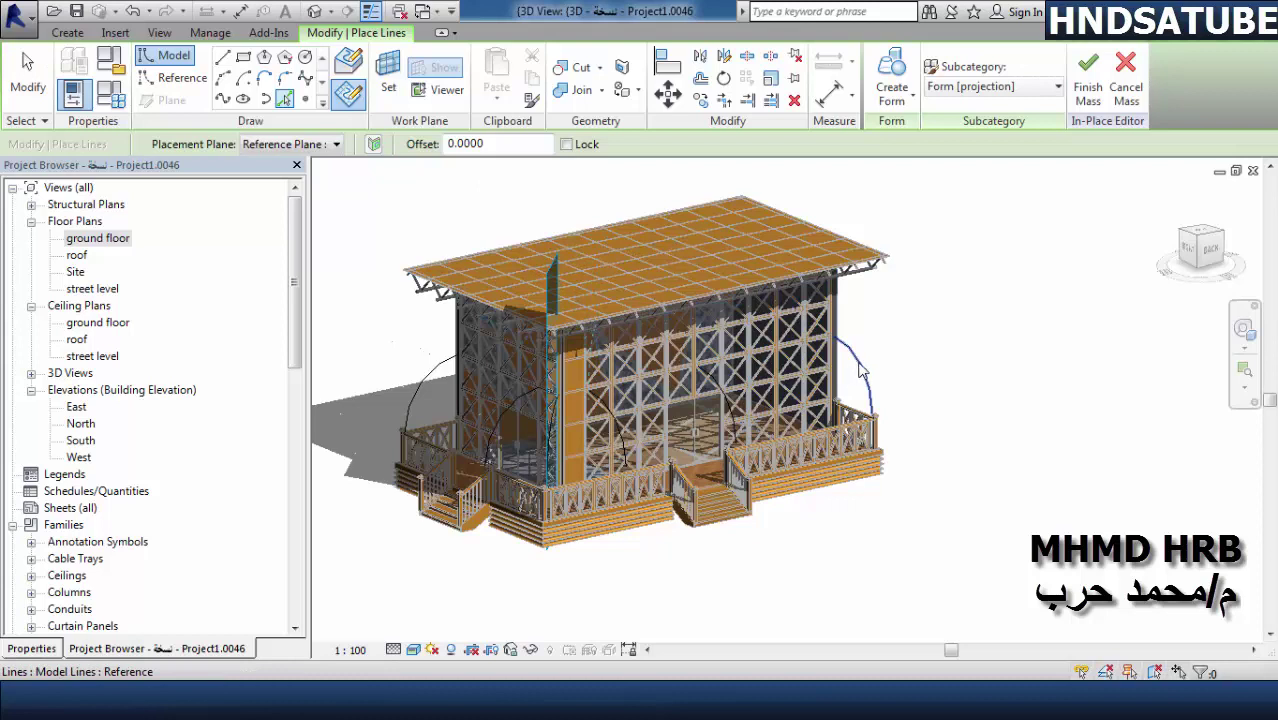
pyautogui.click(27, 66)
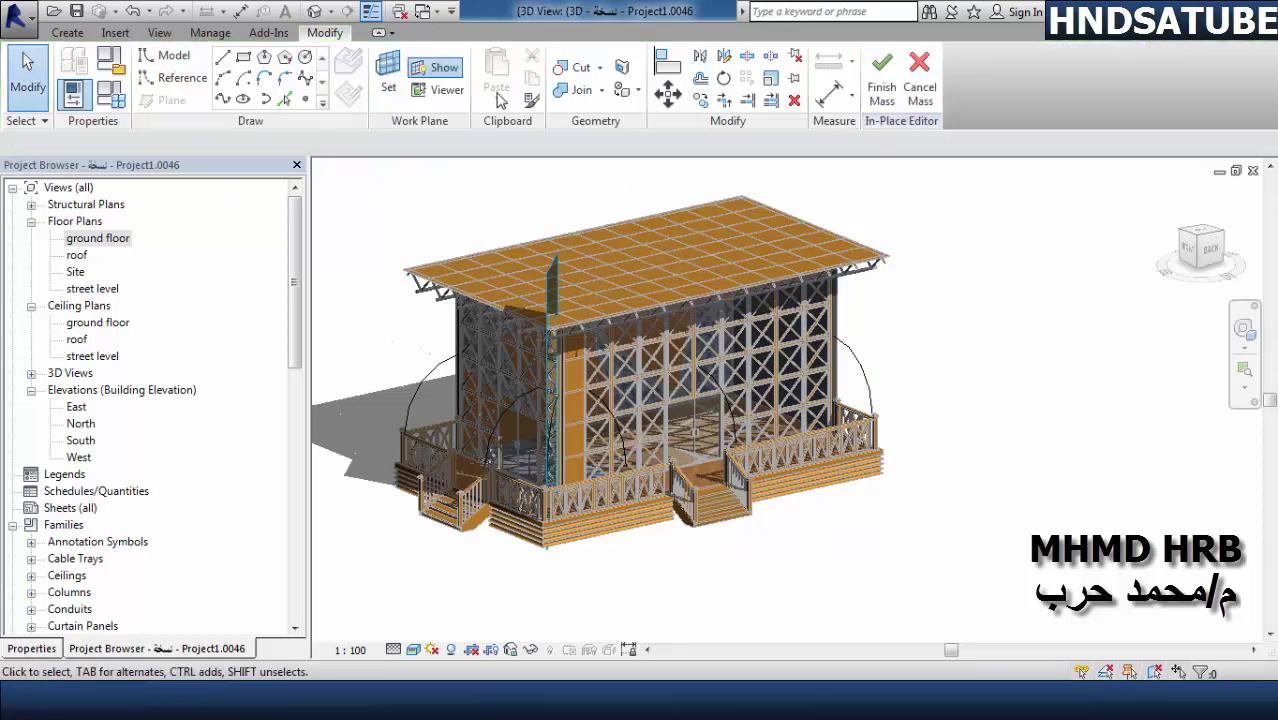
pyautogui.click(880, 392)
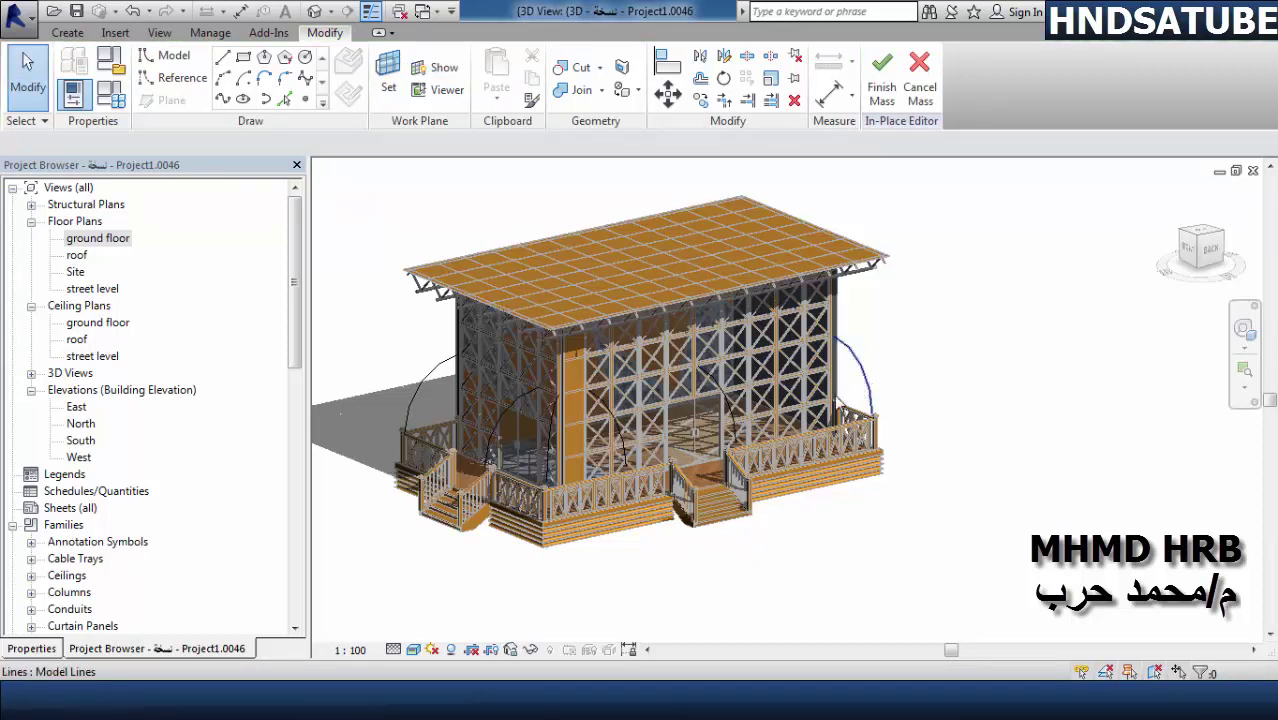
pyautogui.click(733, 410)
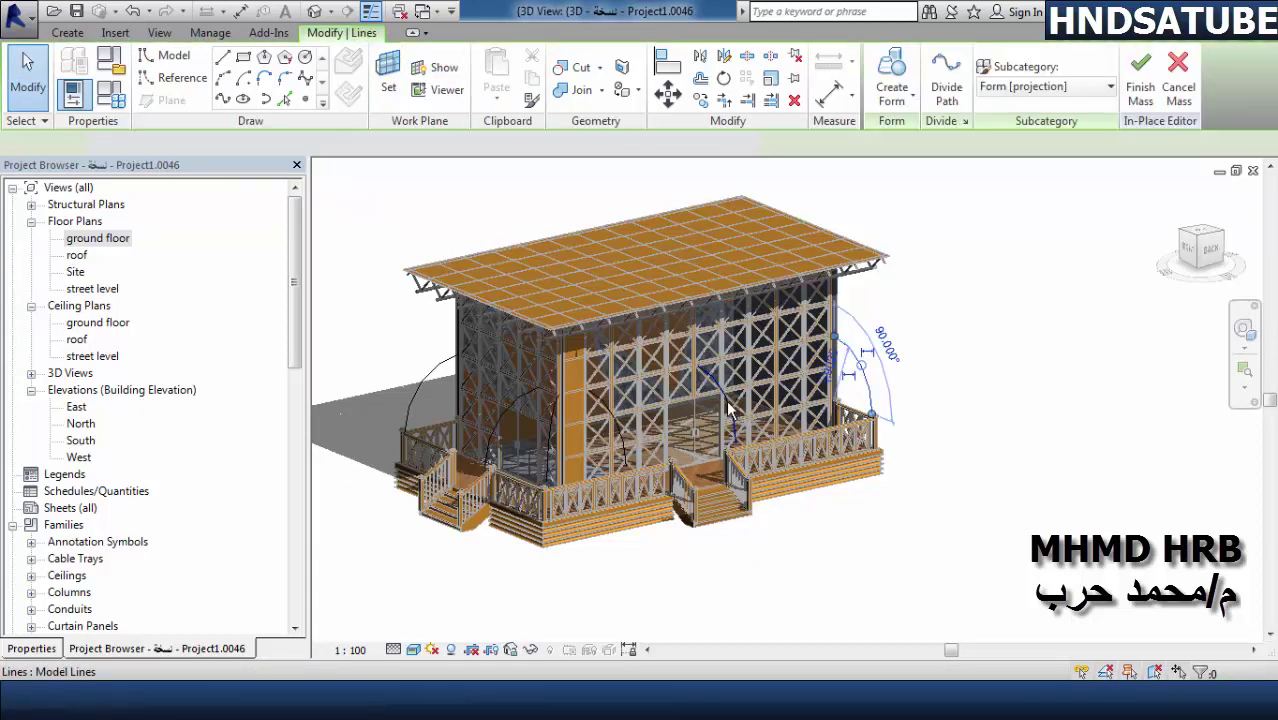
pyautogui.keyDown('ctrl'); pyautogui.click(617, 428); pyautogui.keyUp('ctrl')
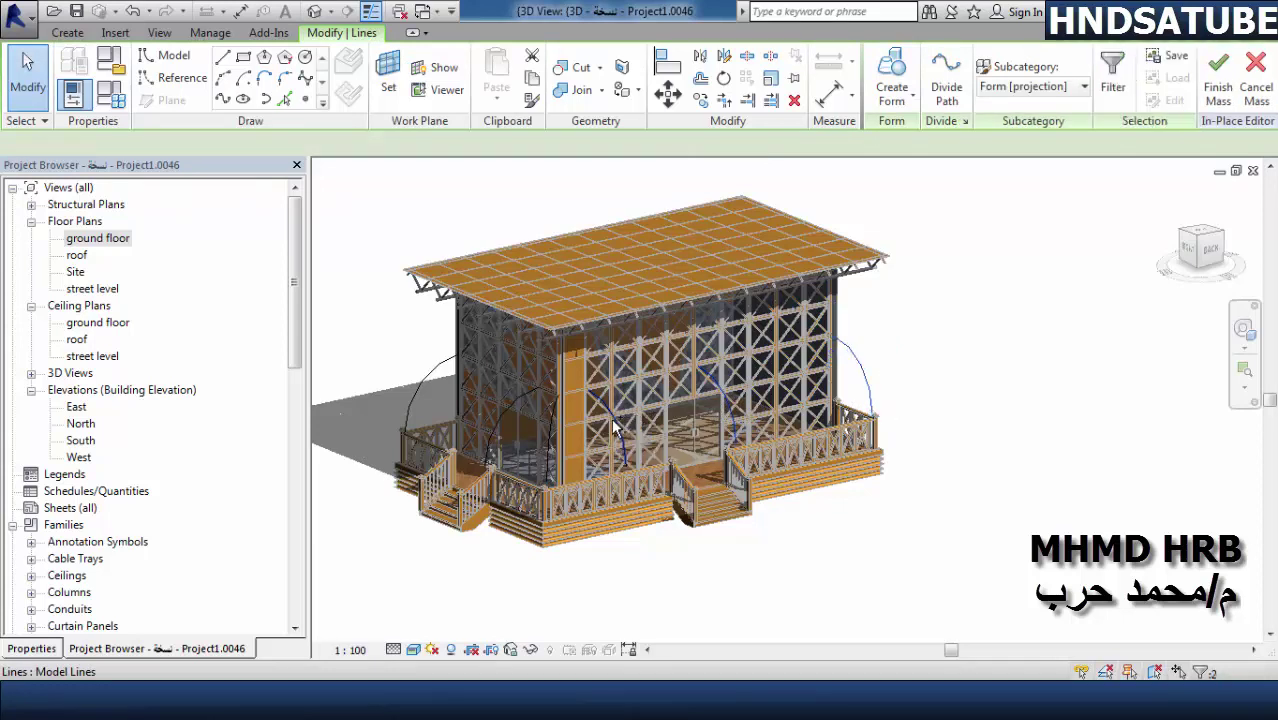
pyautogui.keyDown('ctrl'); pyautogui.click(542, 429); pyautogui.keyUp('ctrl')
pyautogui.keyDown('ctrl'); pyautogui.click(502, 411); pyautogui.keyUp('ctrl')
pyautogui.keyDown('ctrl'); pyautogui.click(429, 381); pyautogui.keyUp('ctrl')
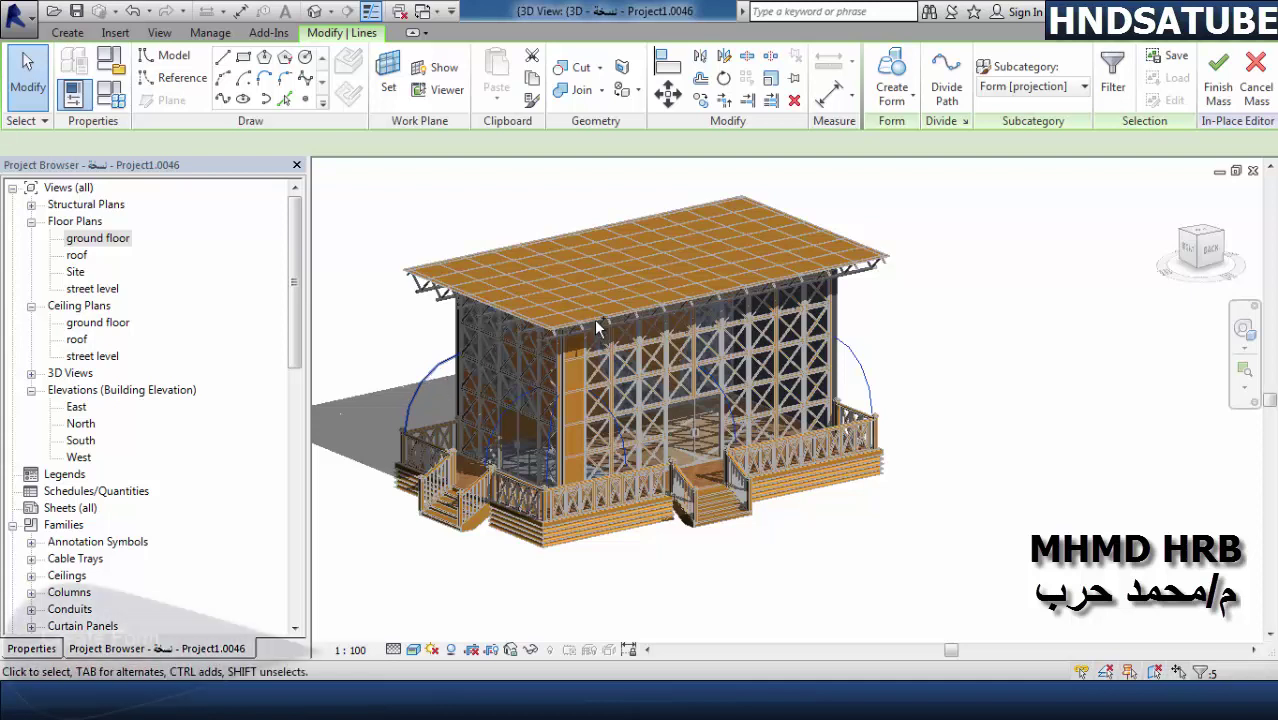
# - Create a solid form from the selected arcs, inspect the canopy, and return to the ground floor plan
pyautogui.click(910, 98)
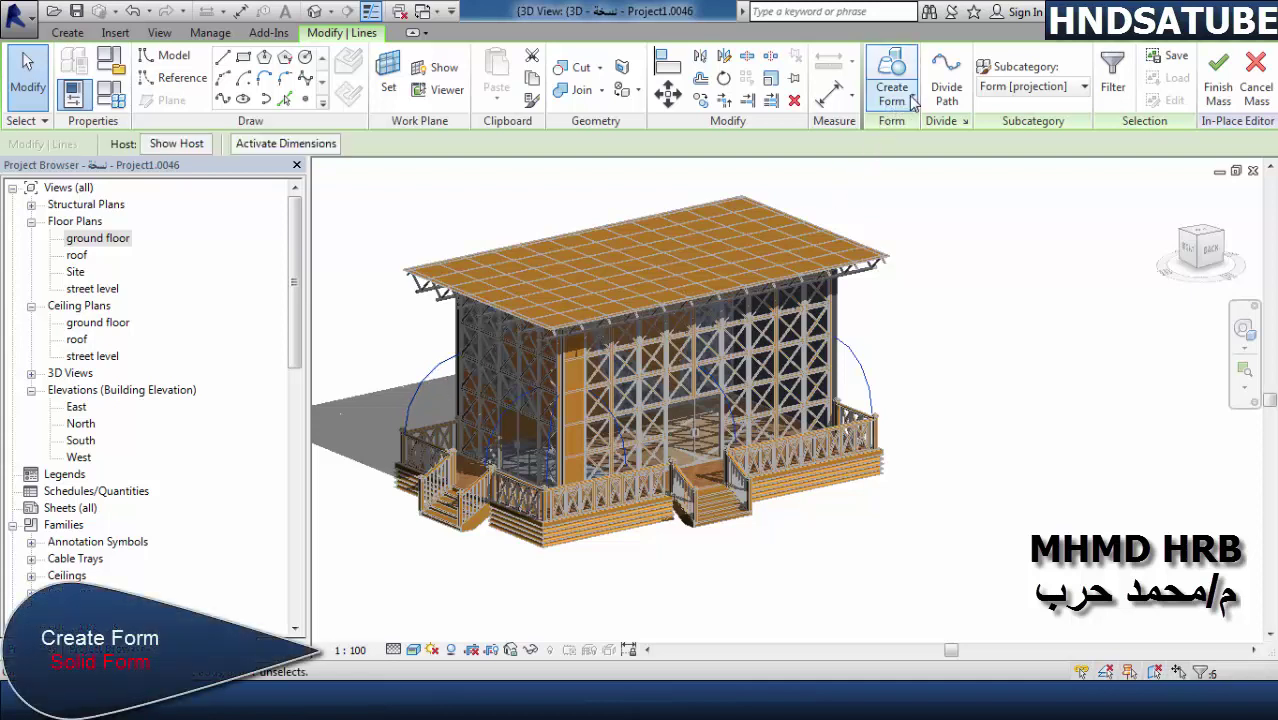
pyautogui.click(912, 100)
pyautogui.click(933, 130)
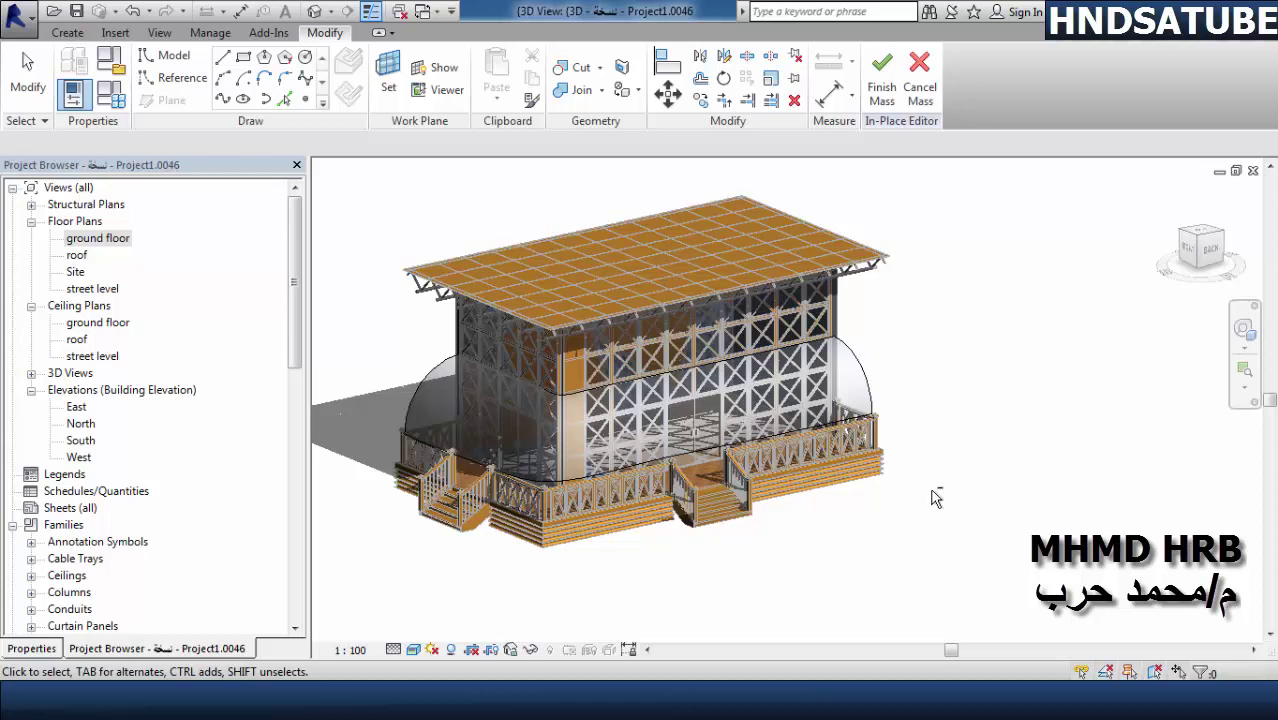
pyautogui.keyDown('shift'); pyautogui.moveTo(935, 498); pyautogui.dragTo(941, 506, button='middle'); pyautogui.keyUp('shift')
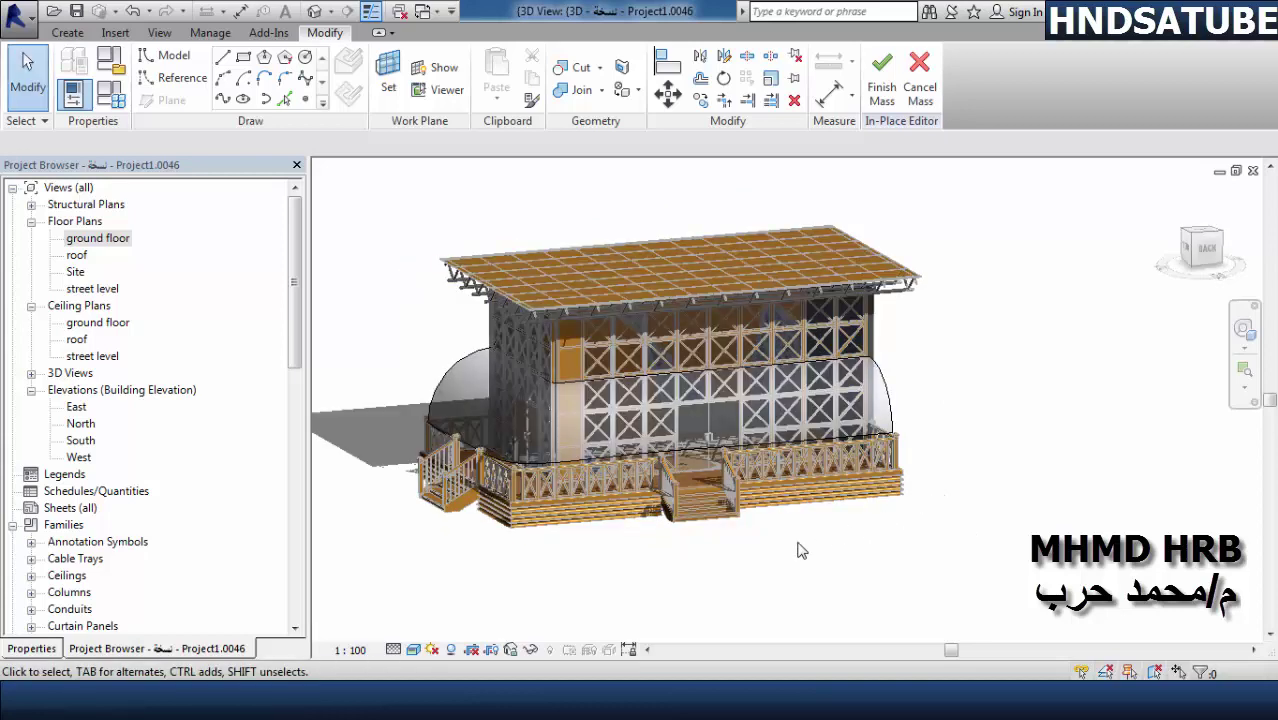
pyautogui.scroll(1, 800, 550)
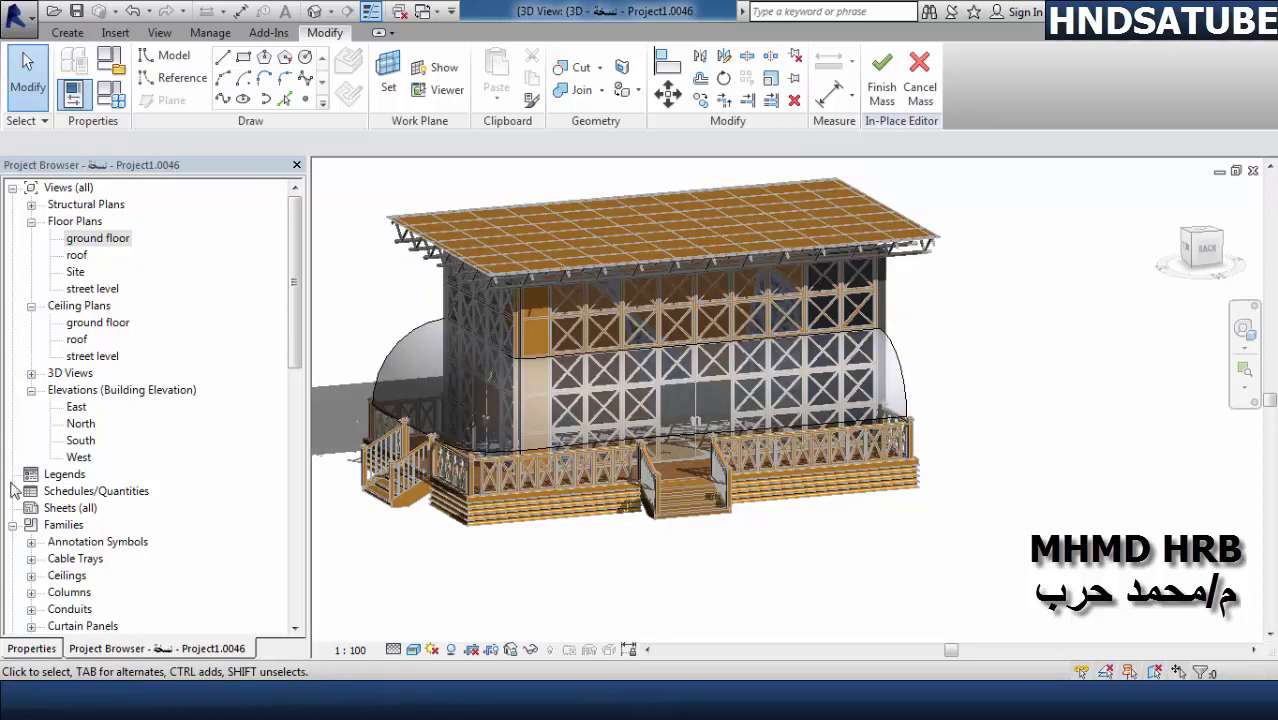
pyautogui.doubleClick(98, 241)
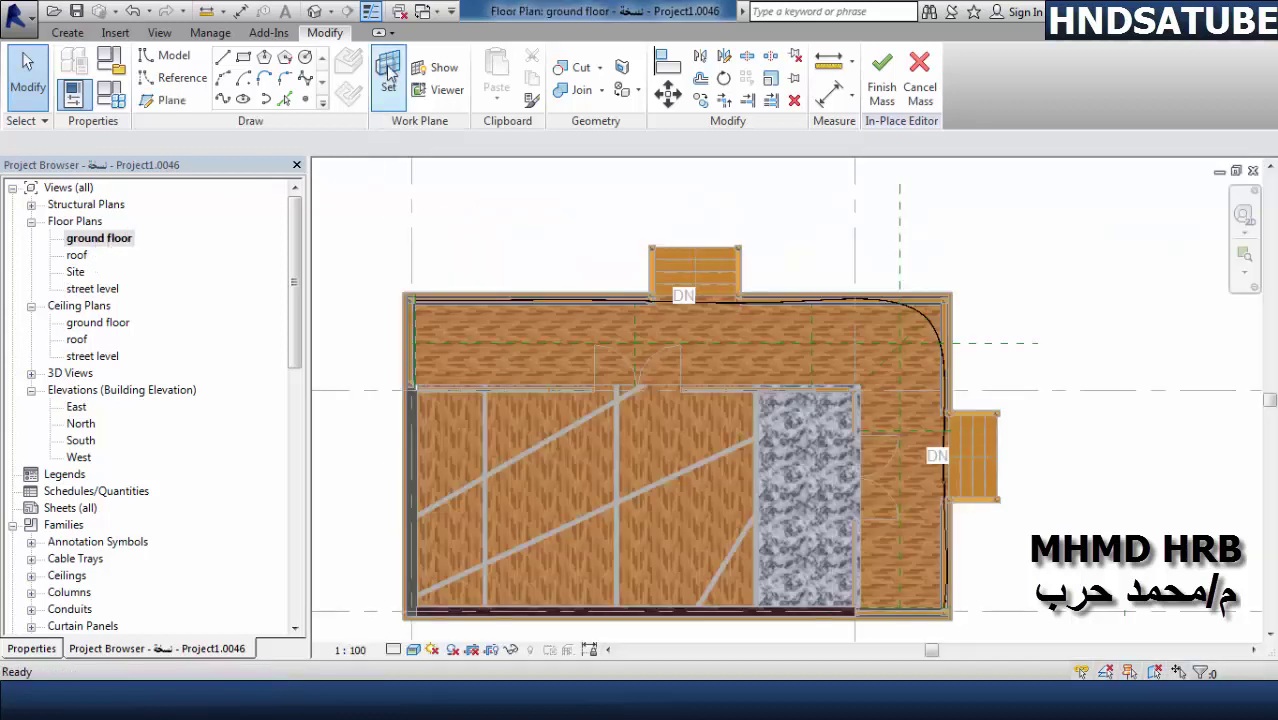
# - Set Reference Plane : A as work plane and show the North elevation in wireframe
pyautogui.click(388, 73)
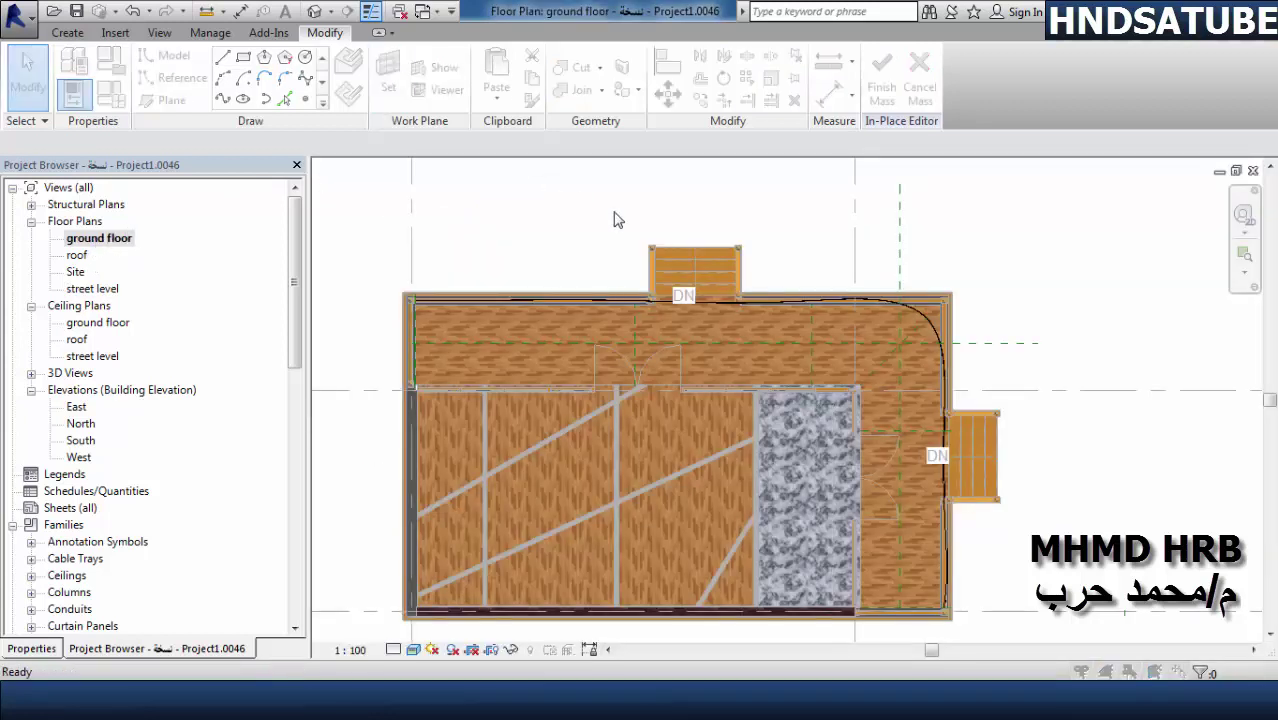
pyautogui.click(982, 370)
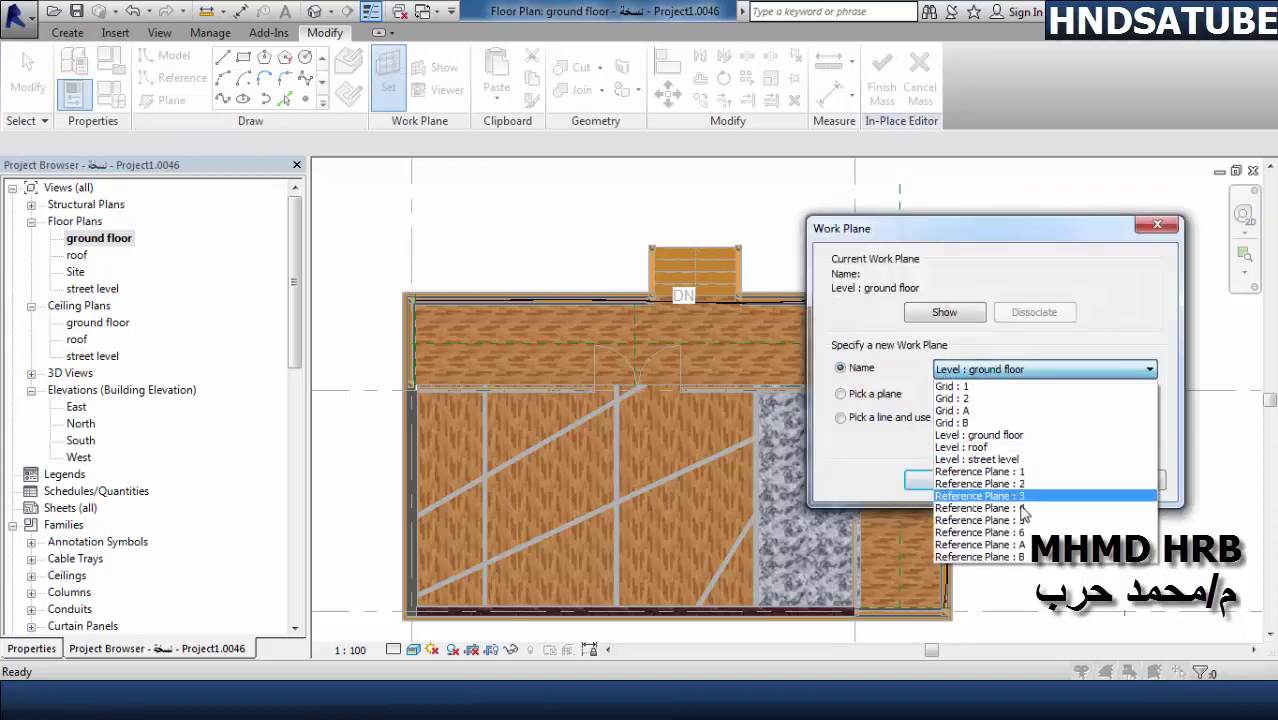
pyautogui.click(997, 543)
pyautogui.click(960, 479)
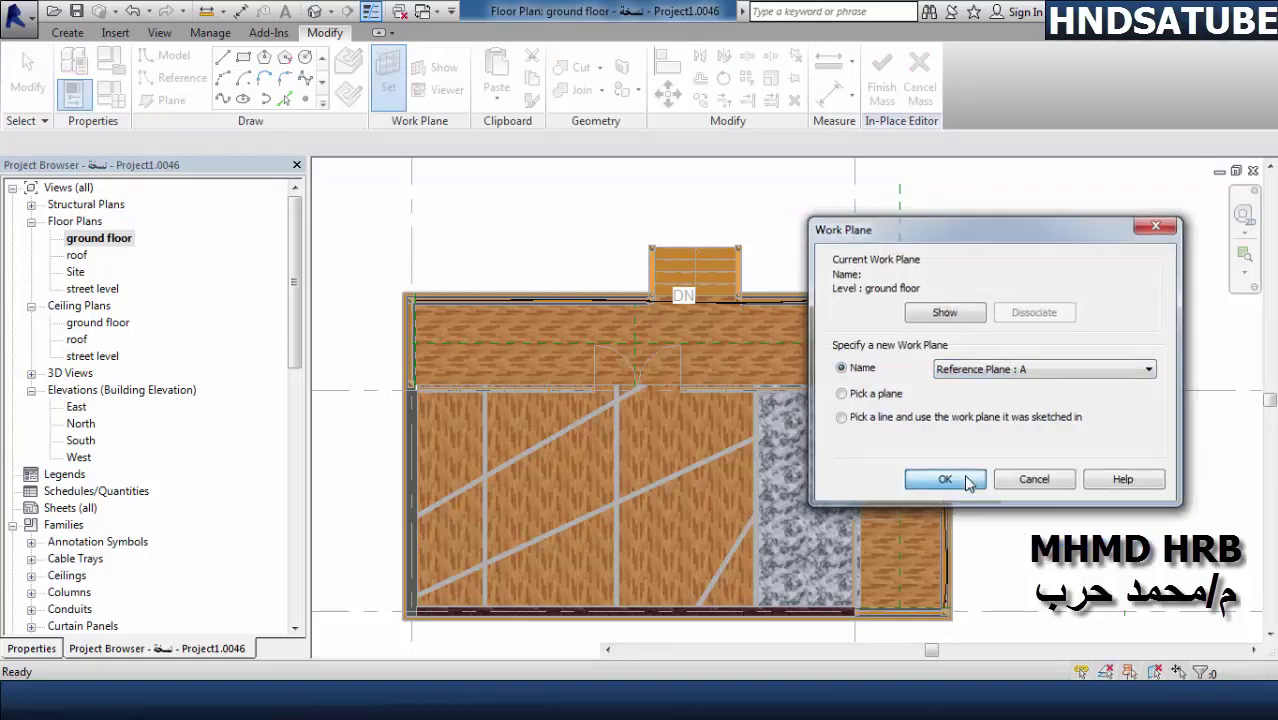
pyautogui.click(645, 533)
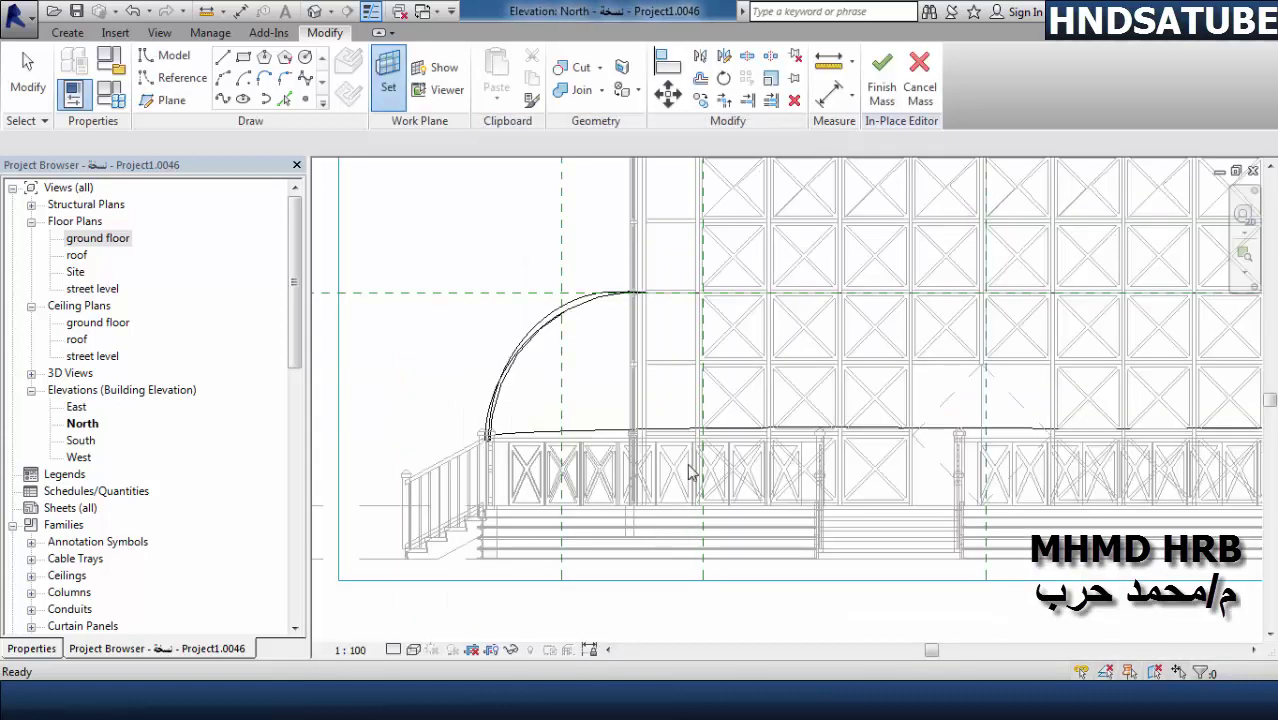
pyautogui.scroll(-2, 601, 471)
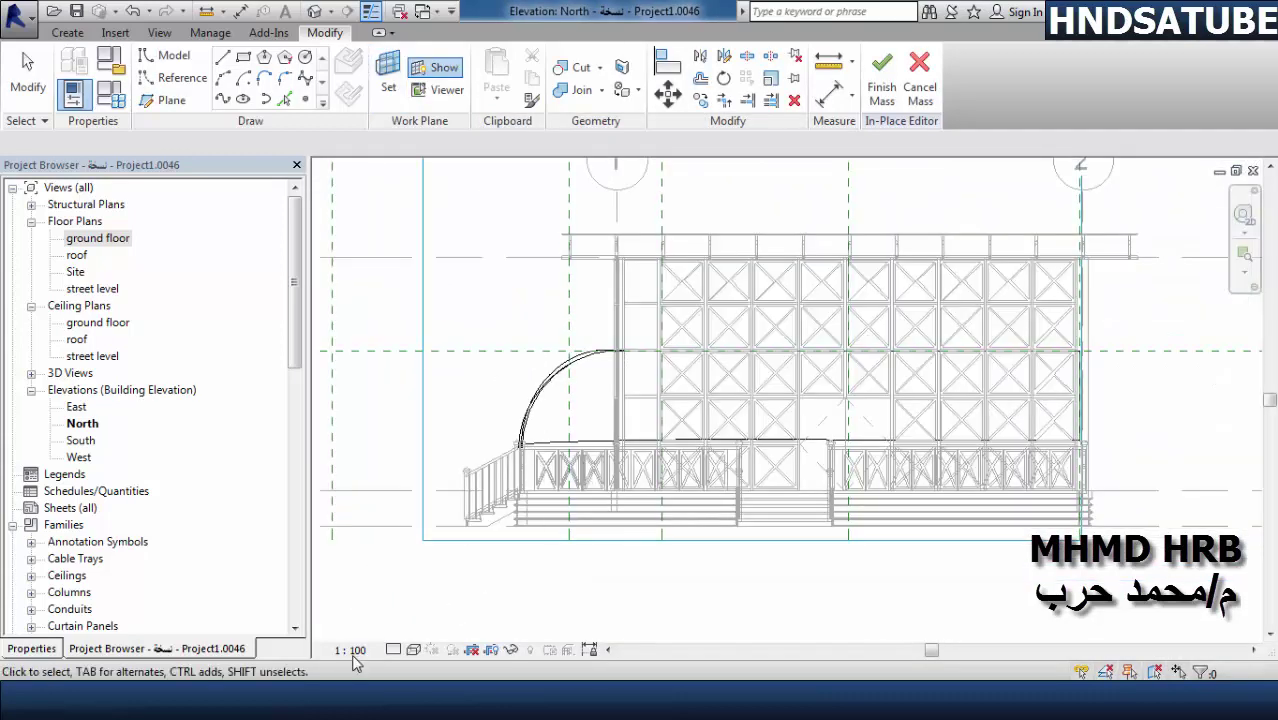
pyautogui.click(421, 652)
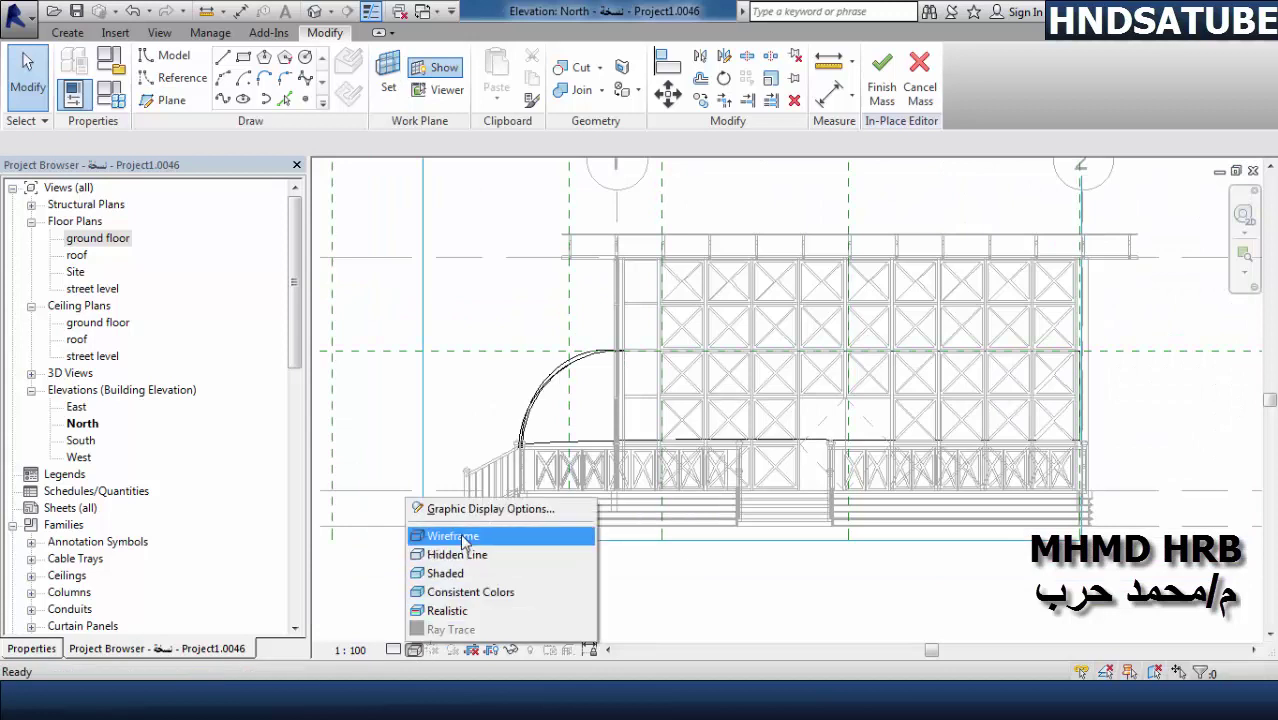
pyautogui.click(450, 531)
pyautogui.moveTo(856, 391); pyautogui.dragTo(741, 434, button='middle')
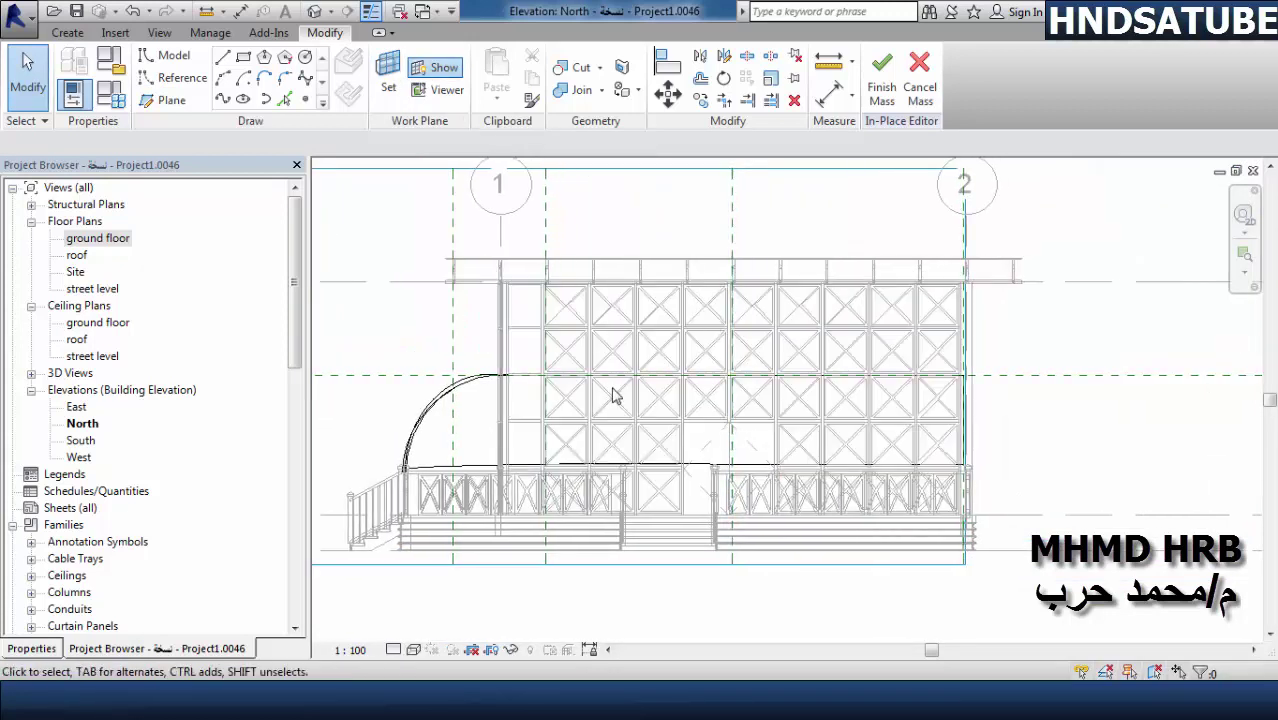
pyautogui.scroll(-1, 676, 433)
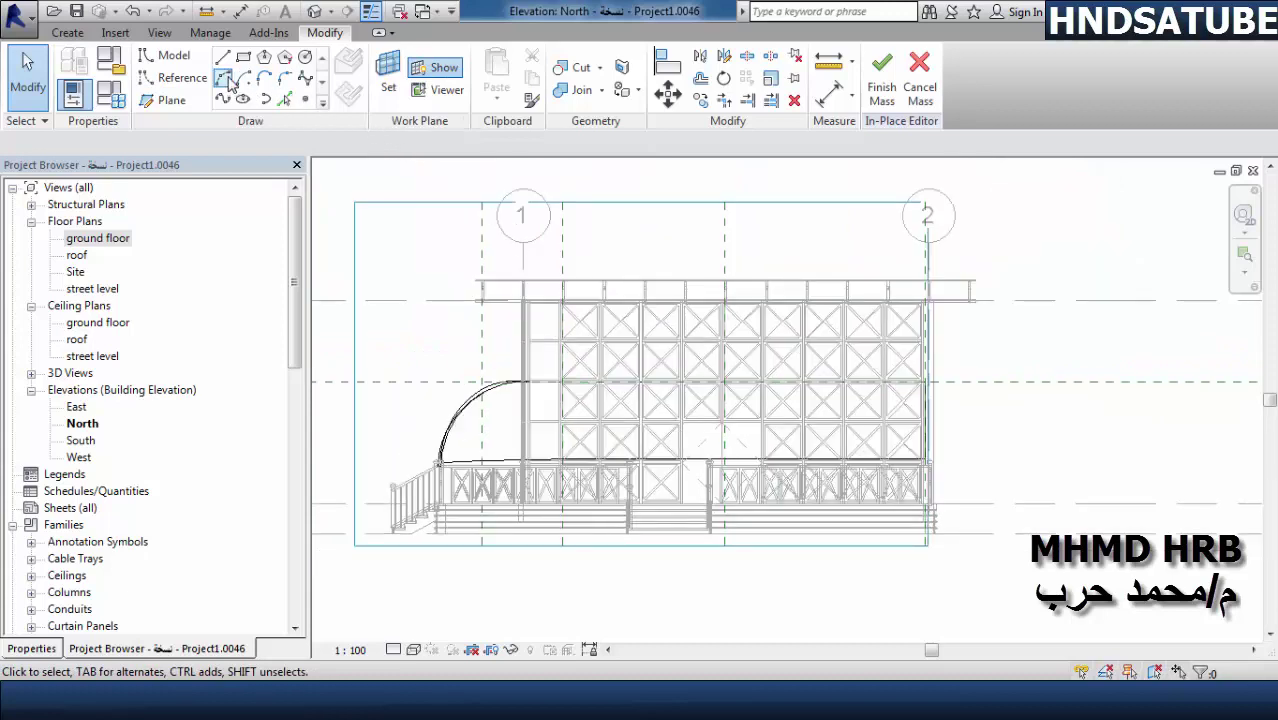
# - Draw the entrance arc from the right stair to the left railing end, fixing its height
pyautogui.press('l')
pyautogui.press('i')
pyautogui.scroll(3, 880, 485)
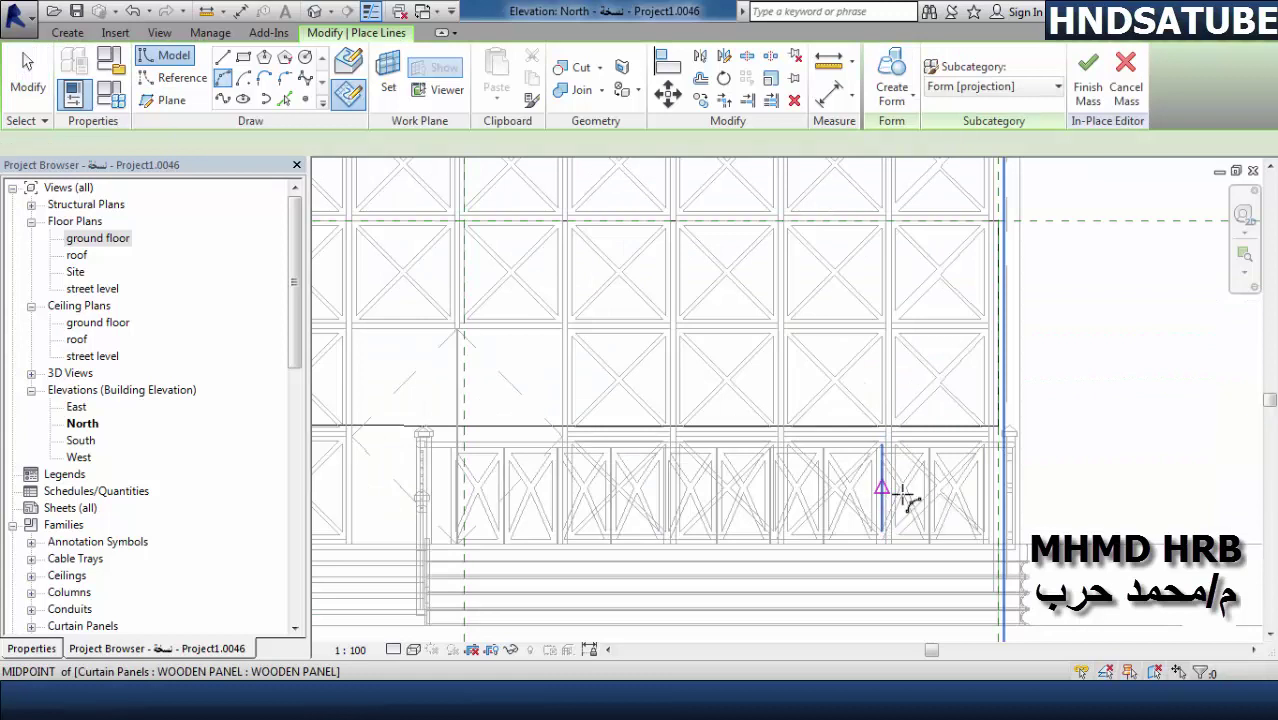
pyautogui.click(884, 541)
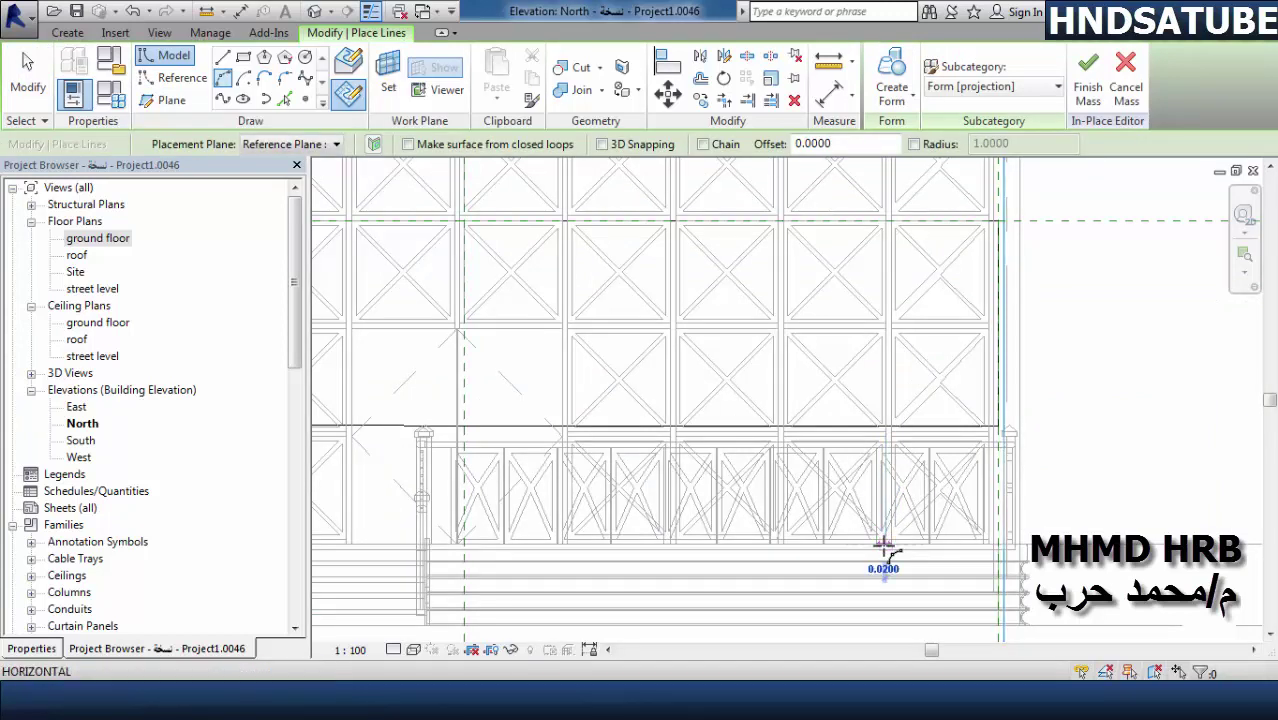
pyautogui.scroll(-3, 884, 545)
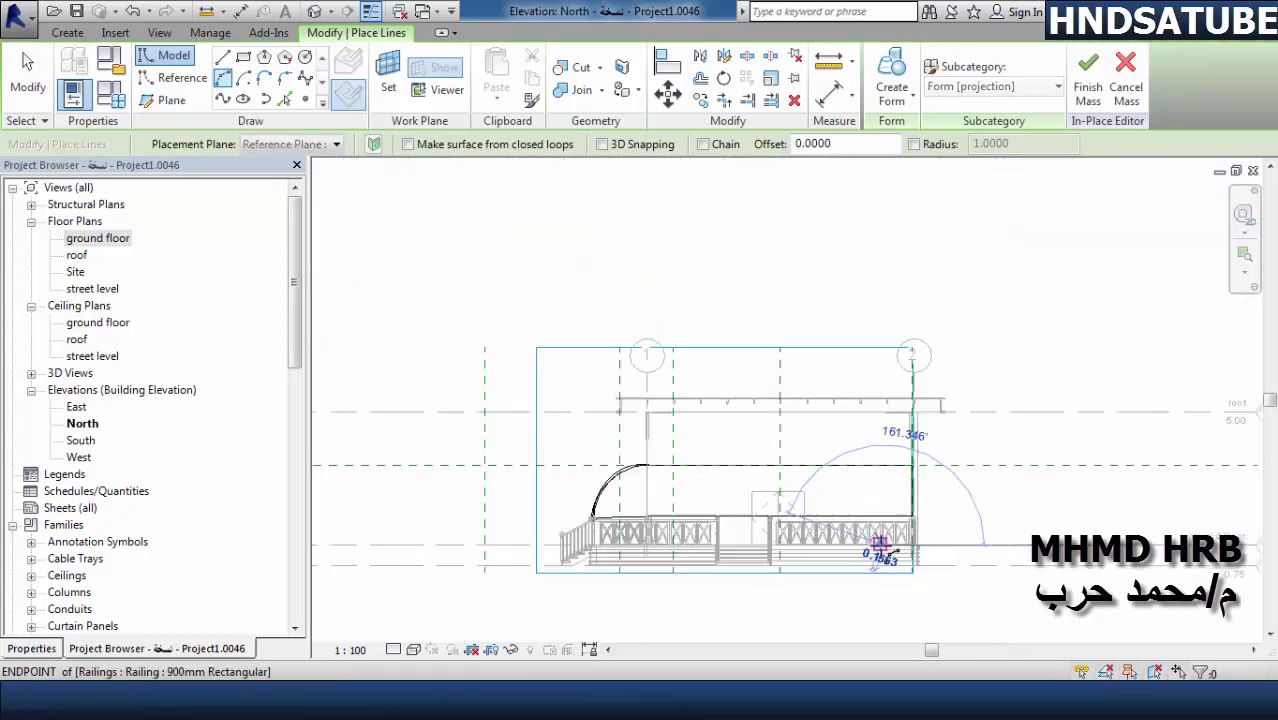
pyautogui.scroll(2, 648, 553)
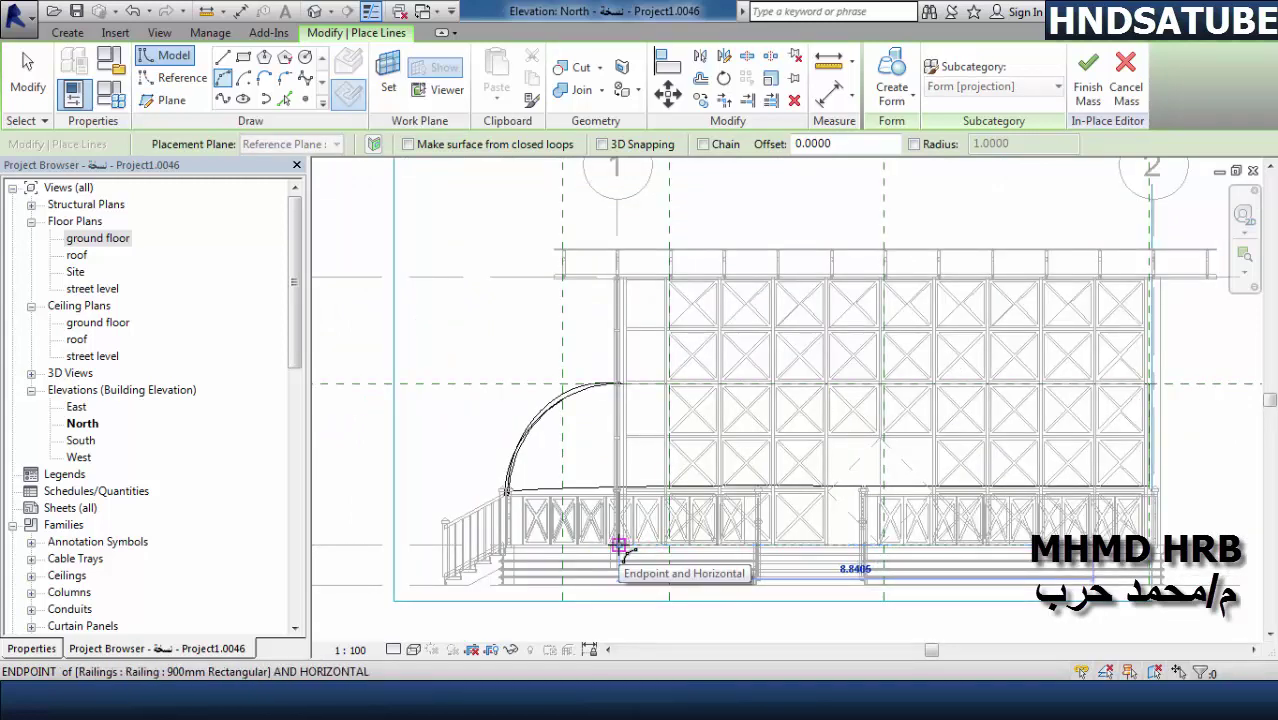
pyautogui.click(620, 545)
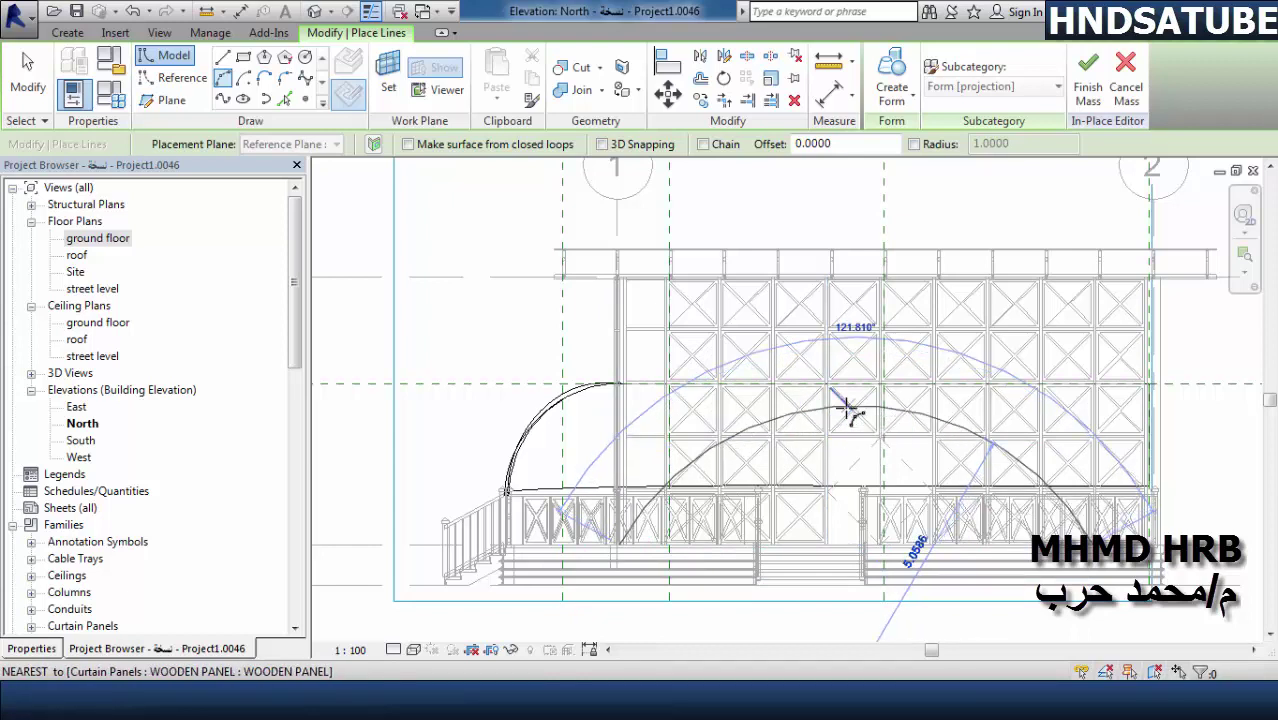
pyautogui.click(846, 407)
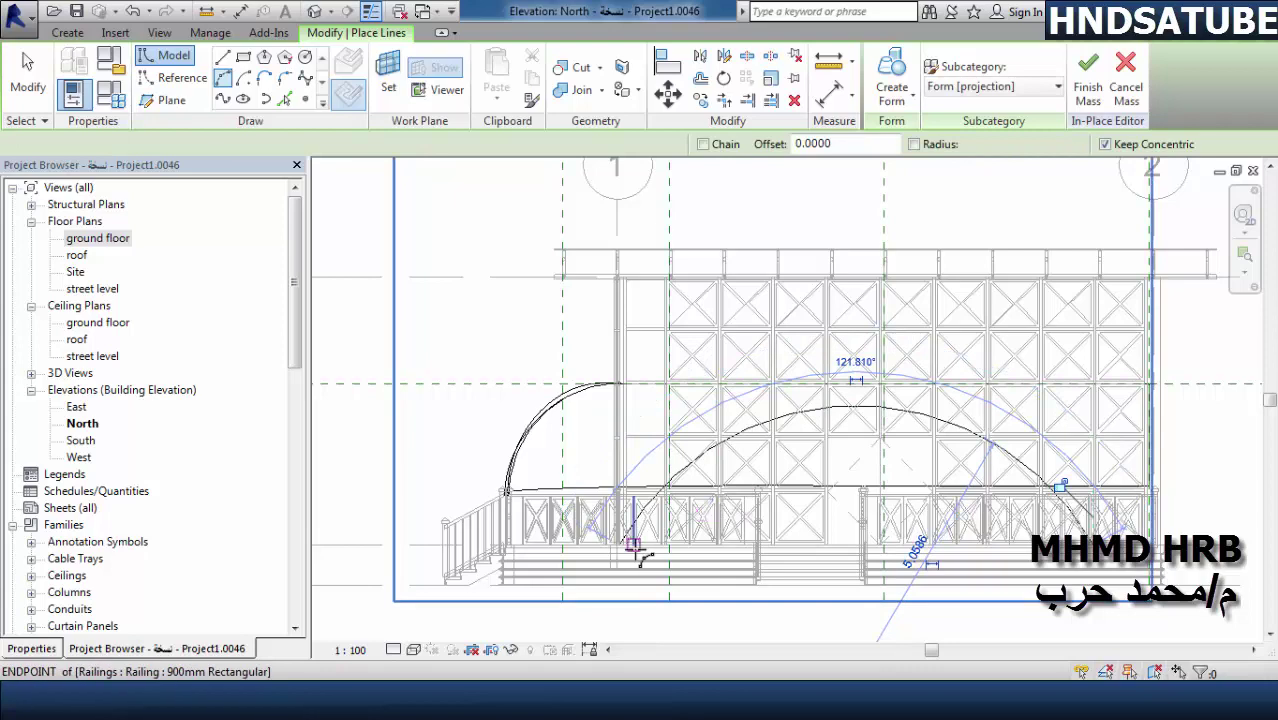
# - Close the arch profile with a straight base line along the deck
pyautogui.click(223, 58)
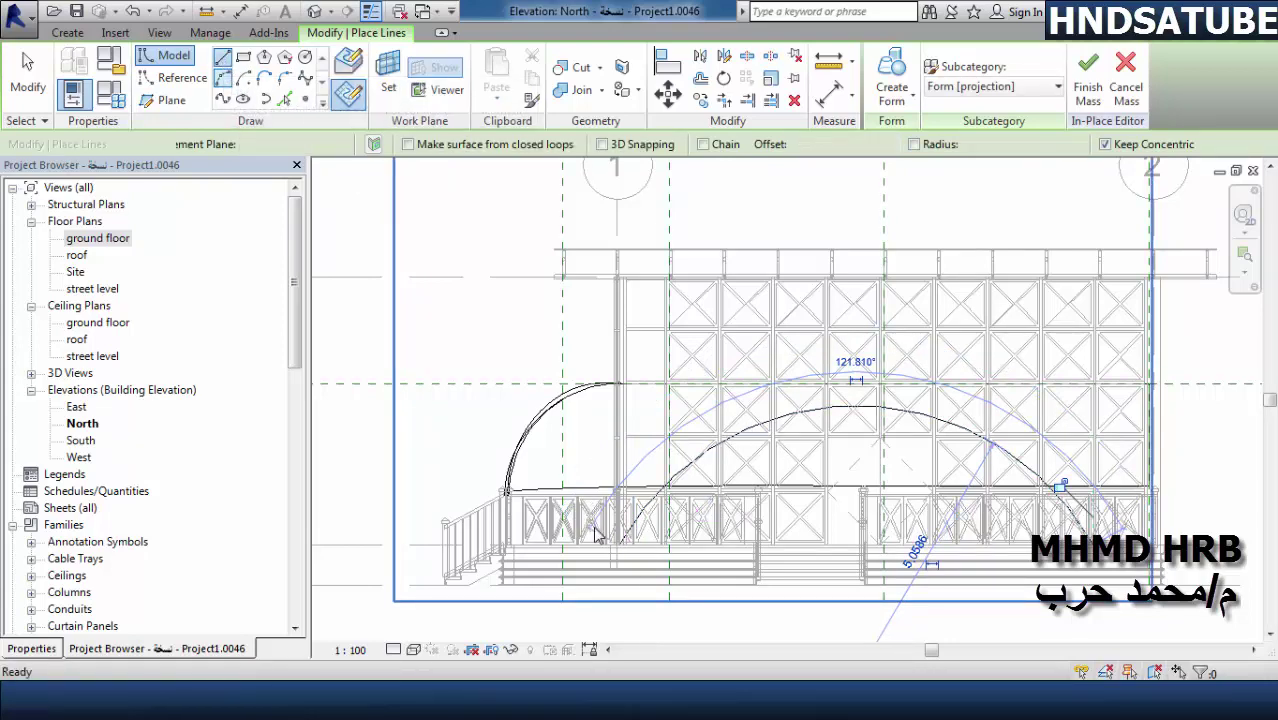
pyautogui.scroll(5, 618, 541)
pyautogui.scroll(2, 618, 541)
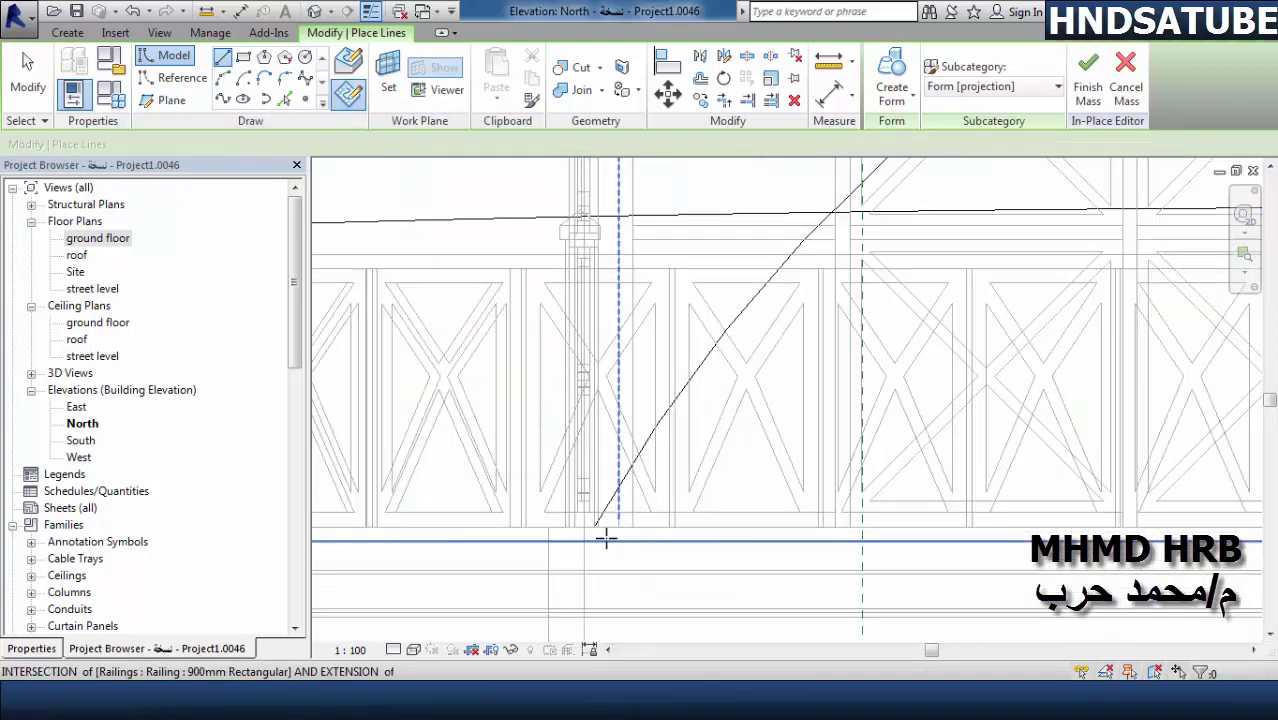
pyautogui.scroll(2, 605, 534)
pyautogui.scroll(1, 596, 534)
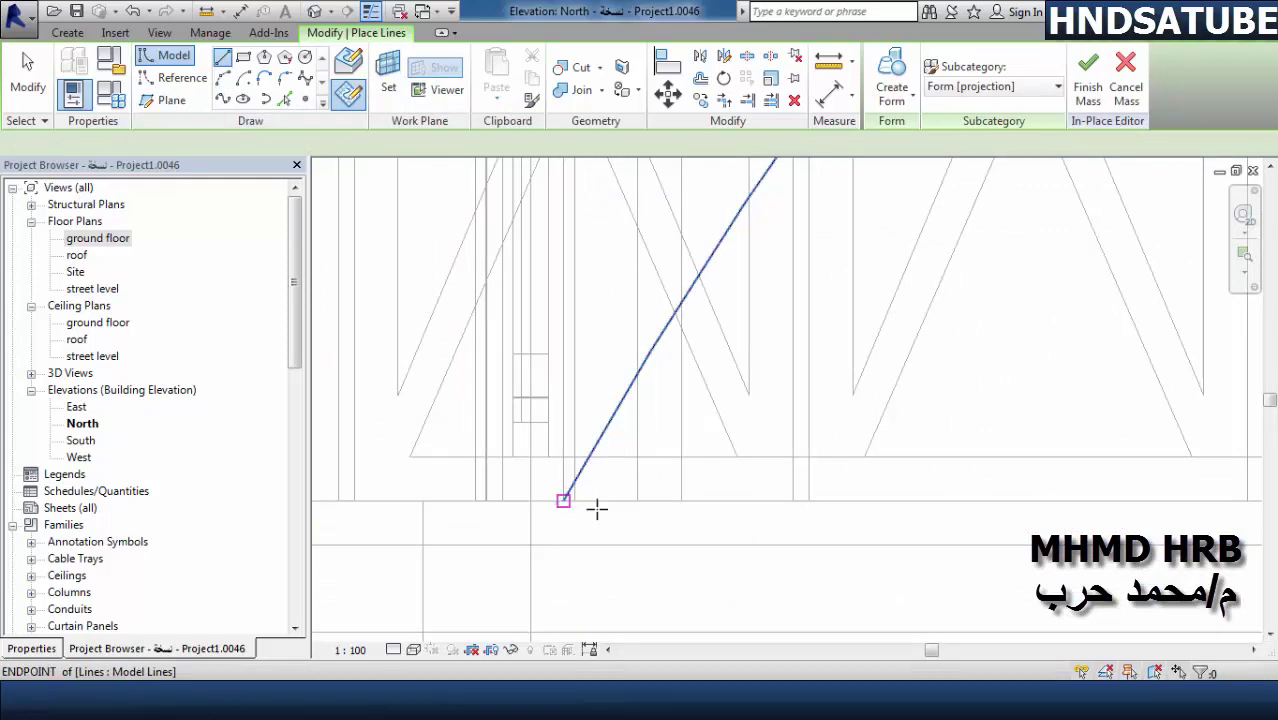
pyautogui.click(596, 510)
pyautogui.scroll(-1, 578, 502)
pyautogui.scroll(-1, 576, 500)
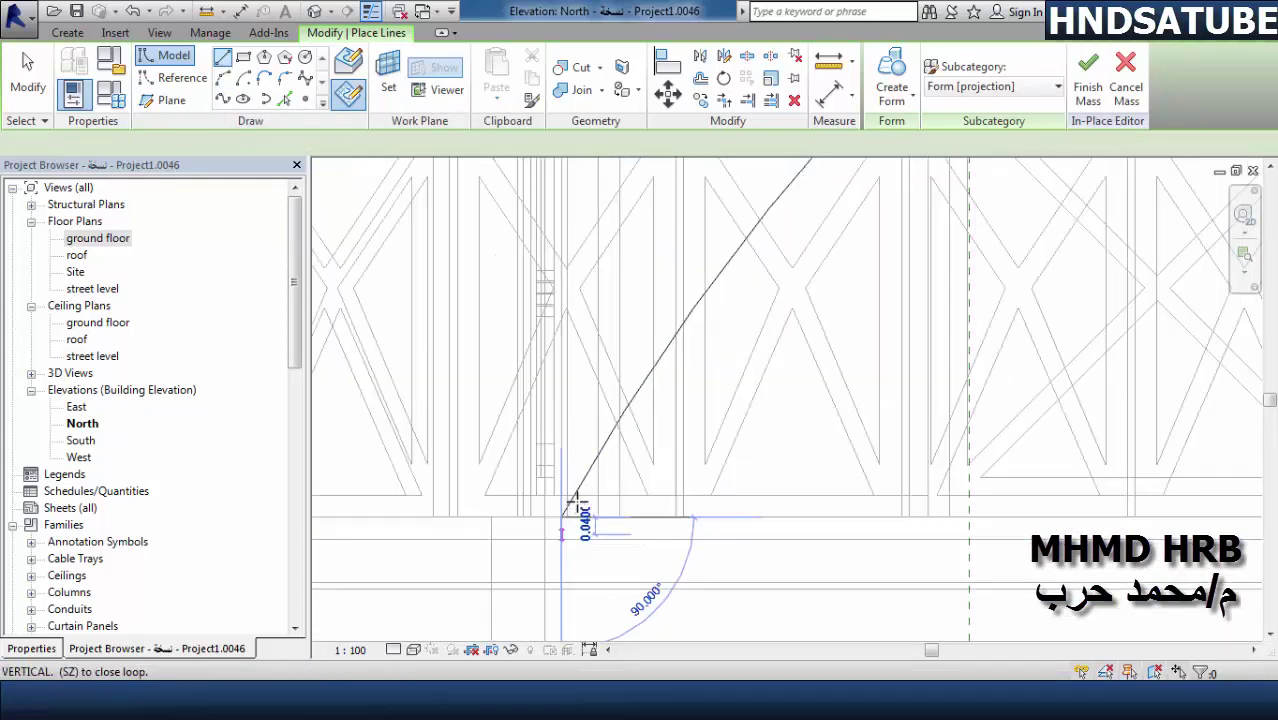
pyautogui.scroll(-1, 576, 500)
pyautogui.scroll(-1, 571, 500)
pyautogui.scroll(-1, 800, 510)
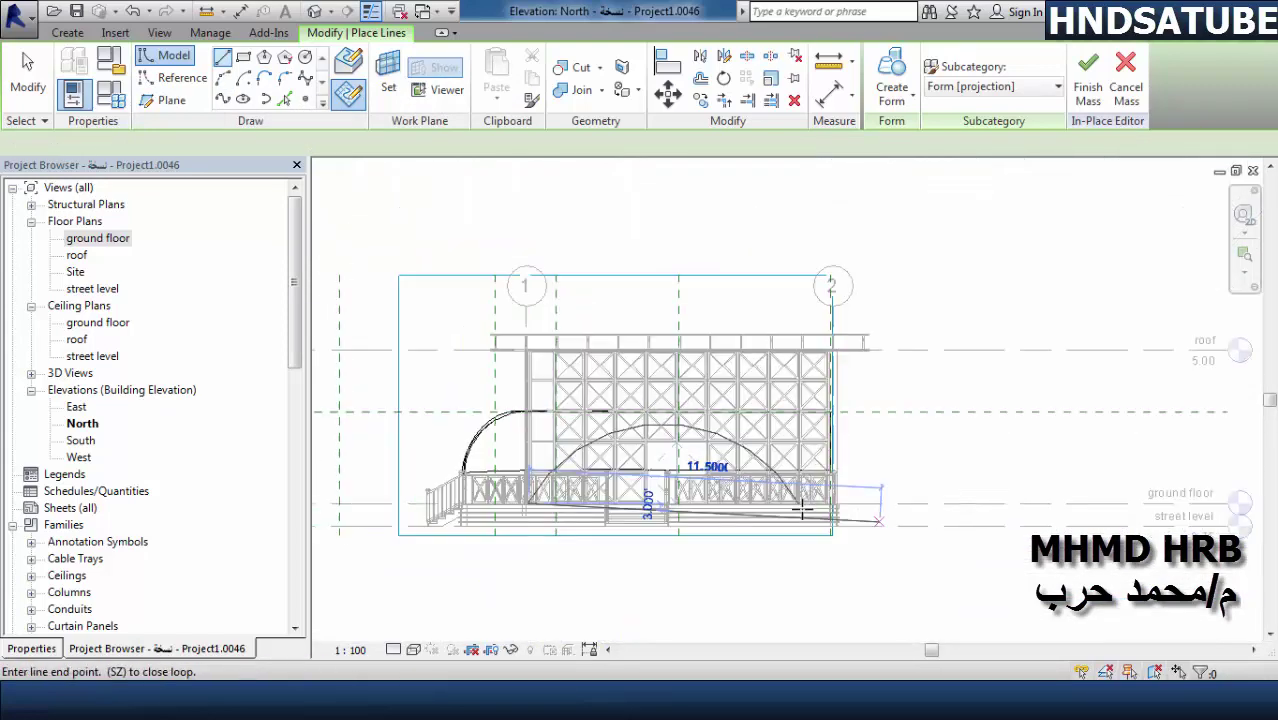
pyautogui.scroll(1, 802, 509)
pyautogui.scroll(1, 803, 508)
pyautogui.scroll(1, 795, 500)
pyautogui.scroll(1, 784, 479)
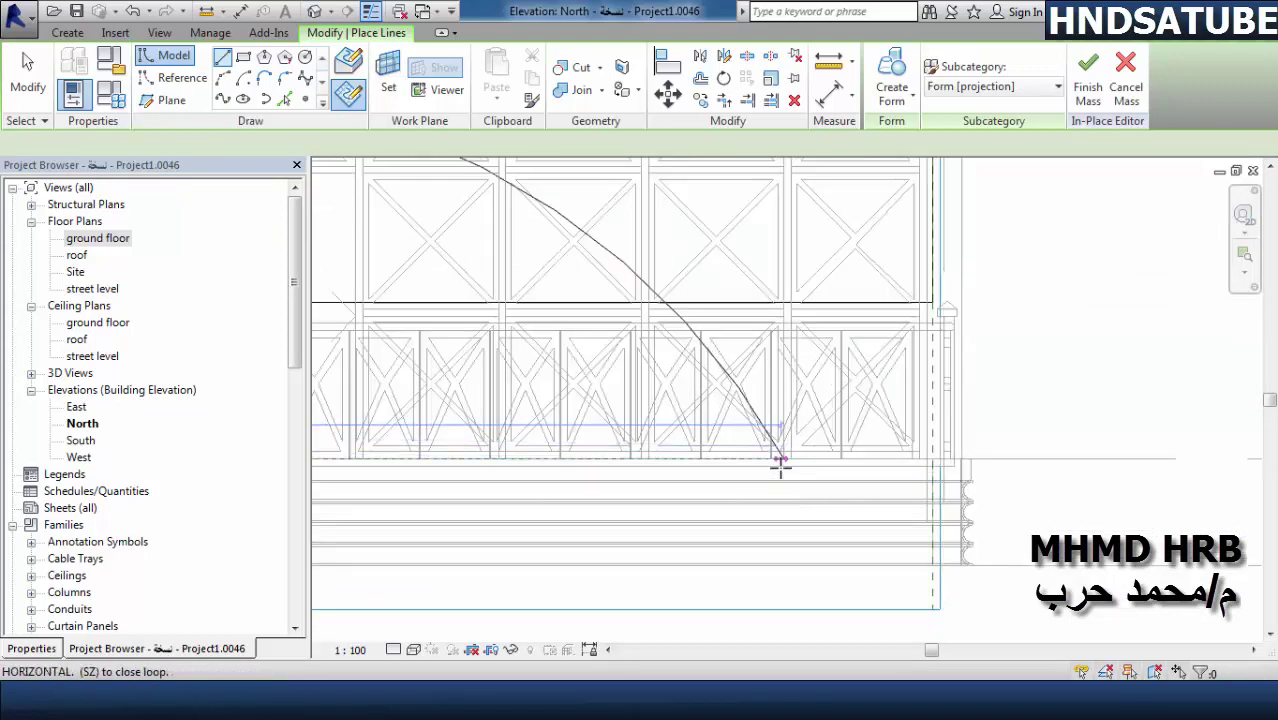
pyautogui.click(851, 479)
pyautogui.press('Escape')
pyautogui.press('Escape')
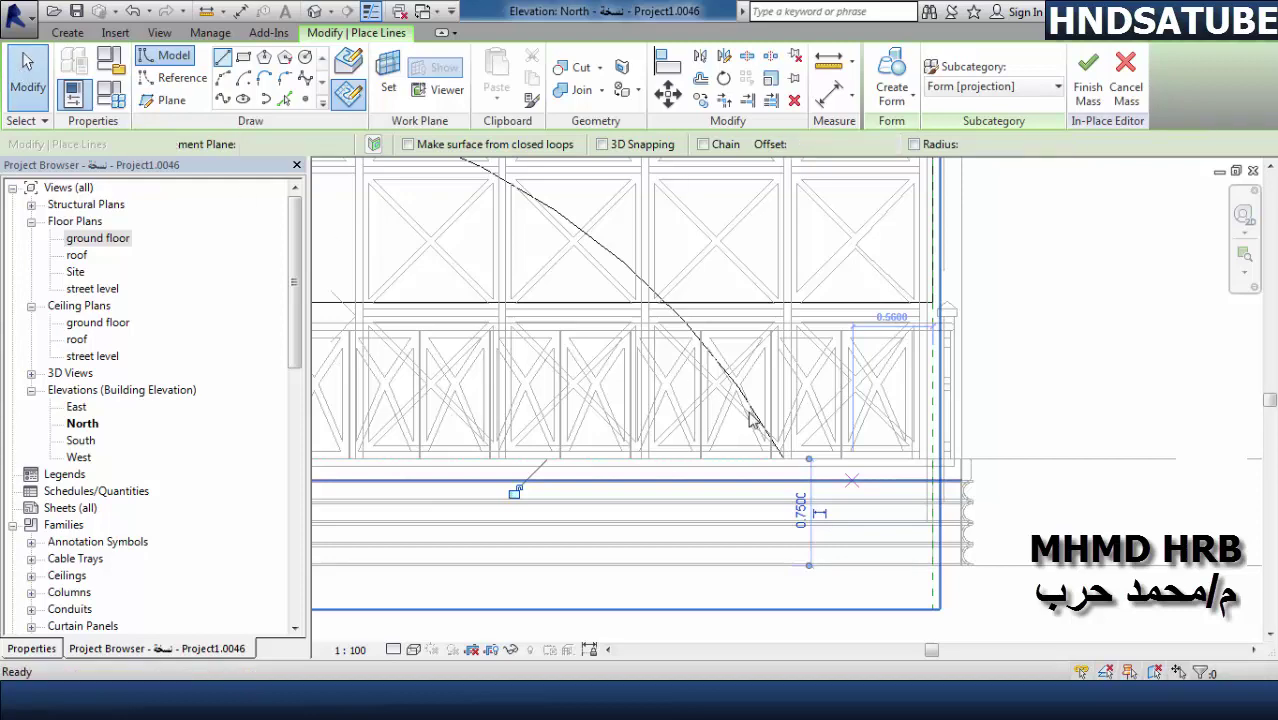
pyautogui.scroll(-3, 855, 479)
pyautogui.scroll(-2, 856, 482)
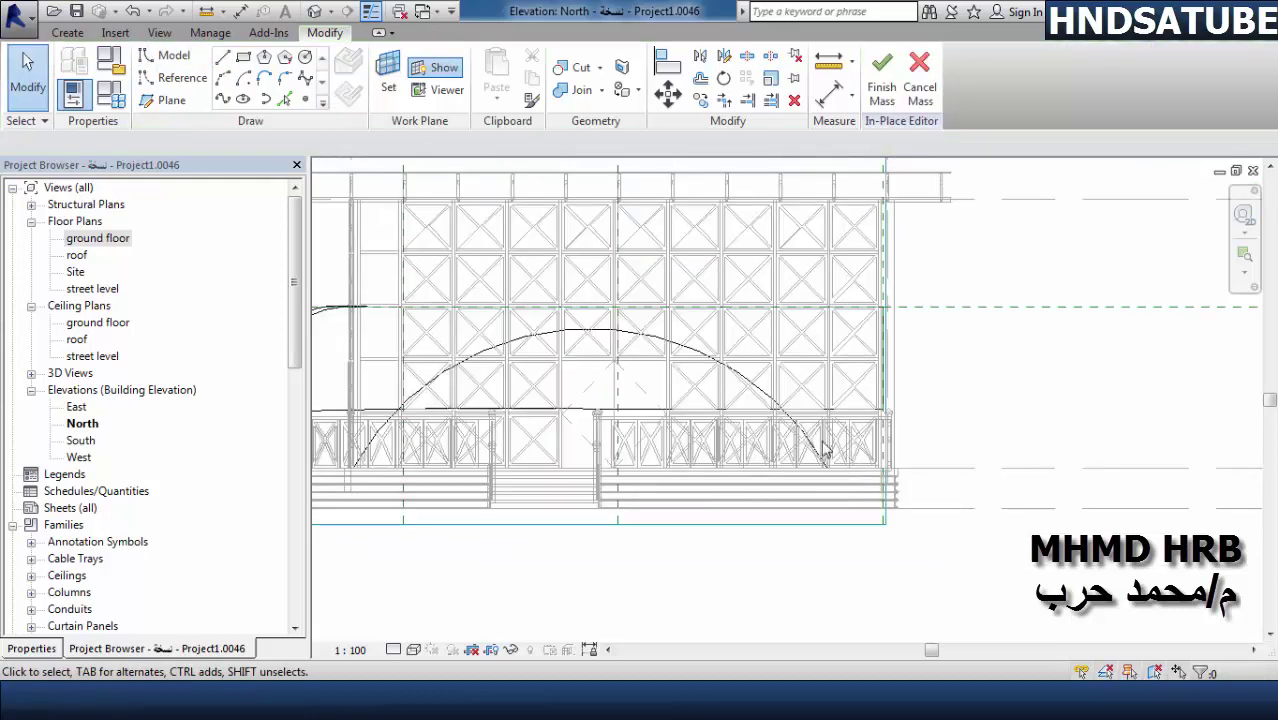
pyautogui.scroll(-1, 825, 450)
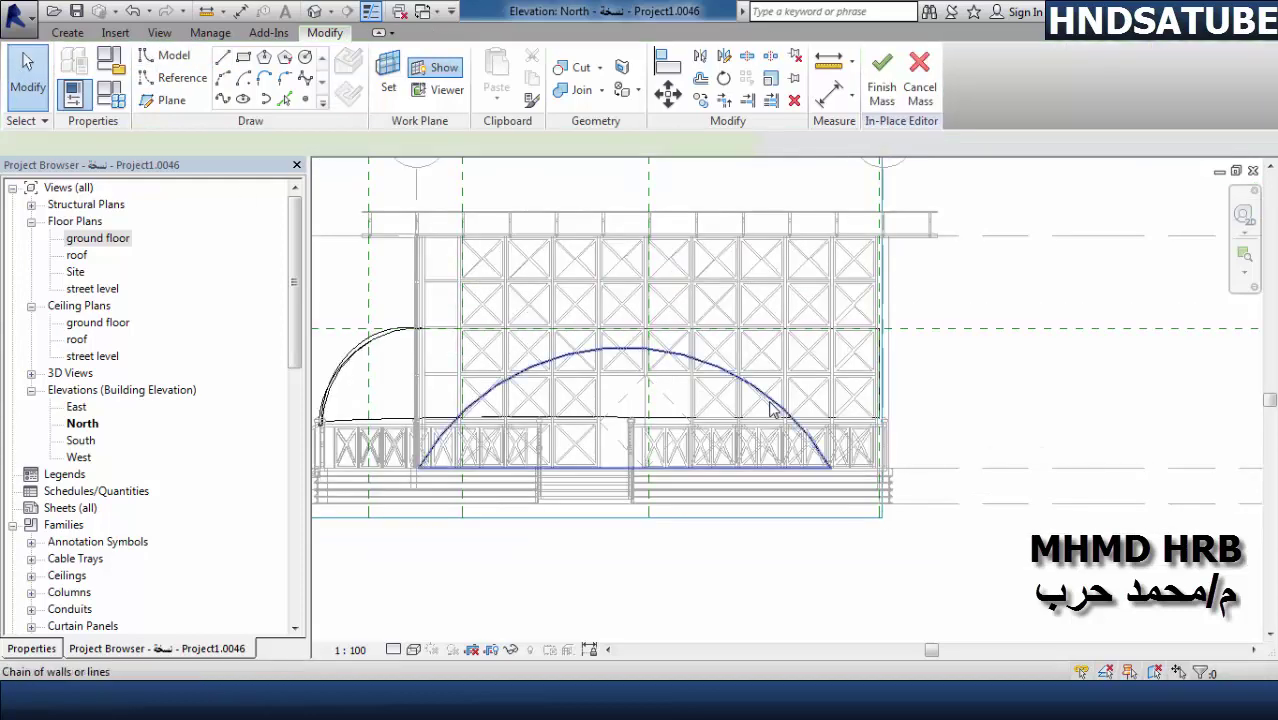
# - Make a void form from the selected arc and base line, then view the building in 3D
pyautogui.click(790, 382)
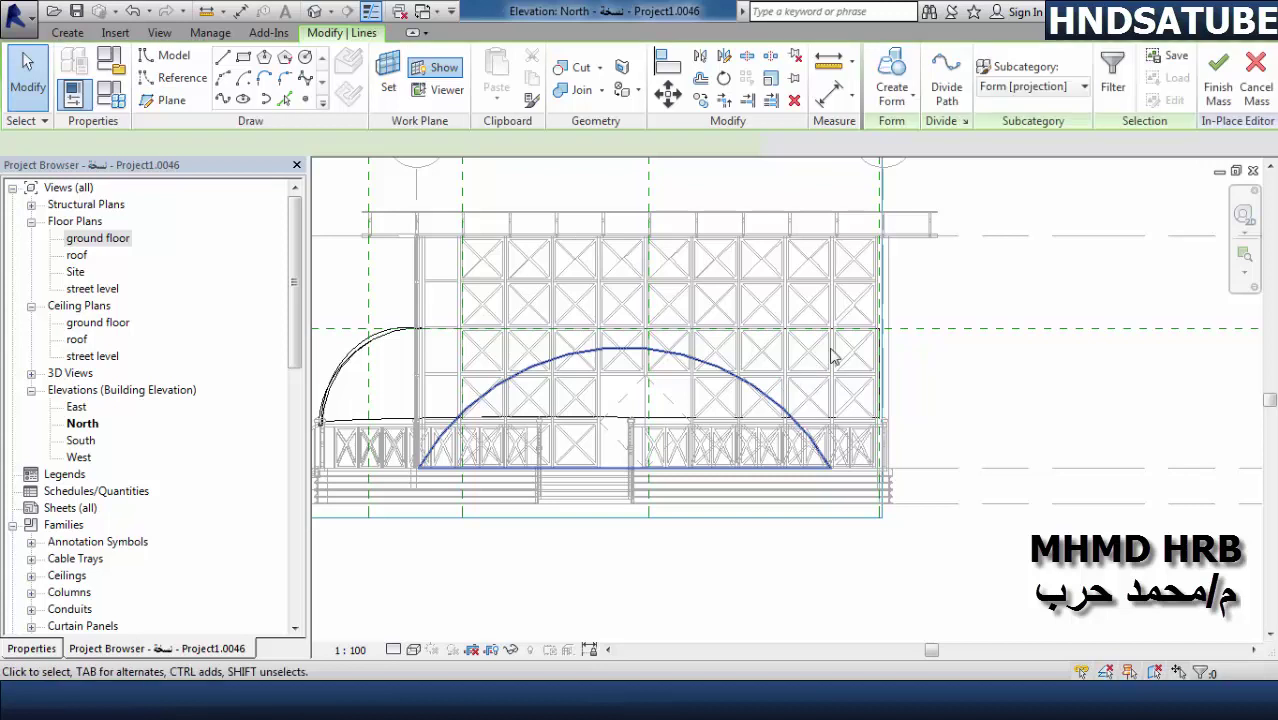
pyautogui.click(914, 100)
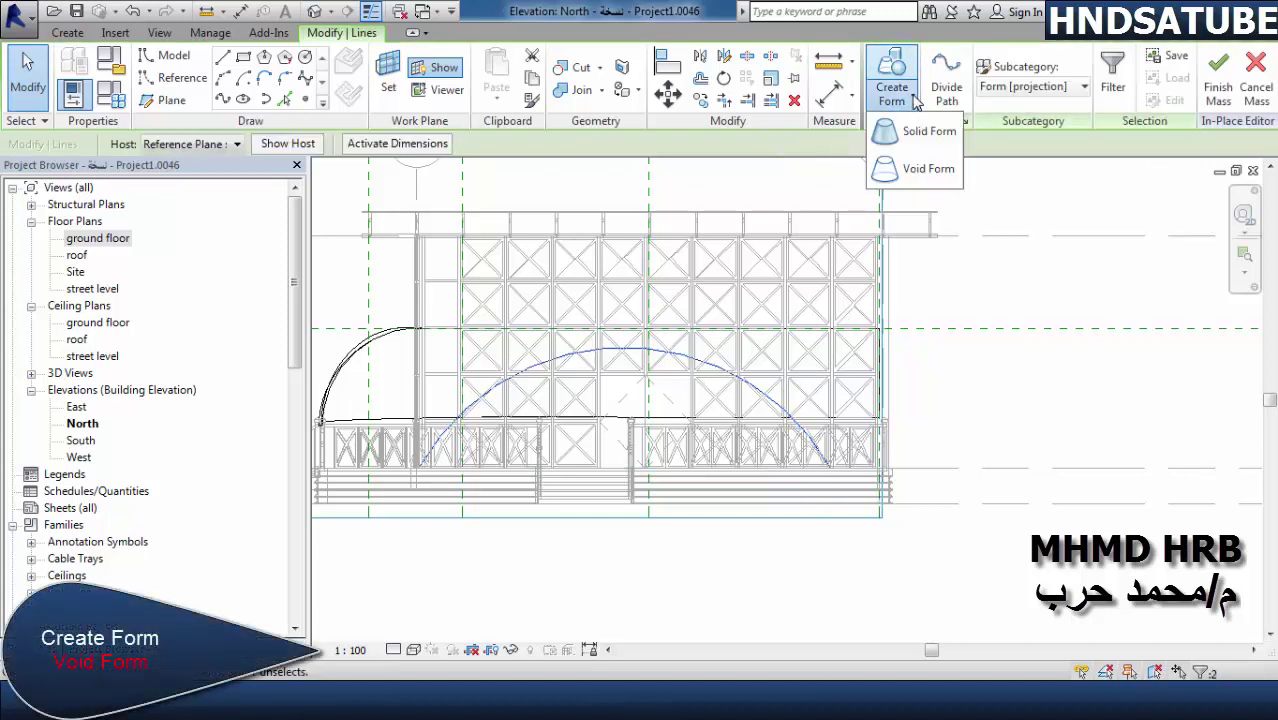
pyautogui.click(914, 170)
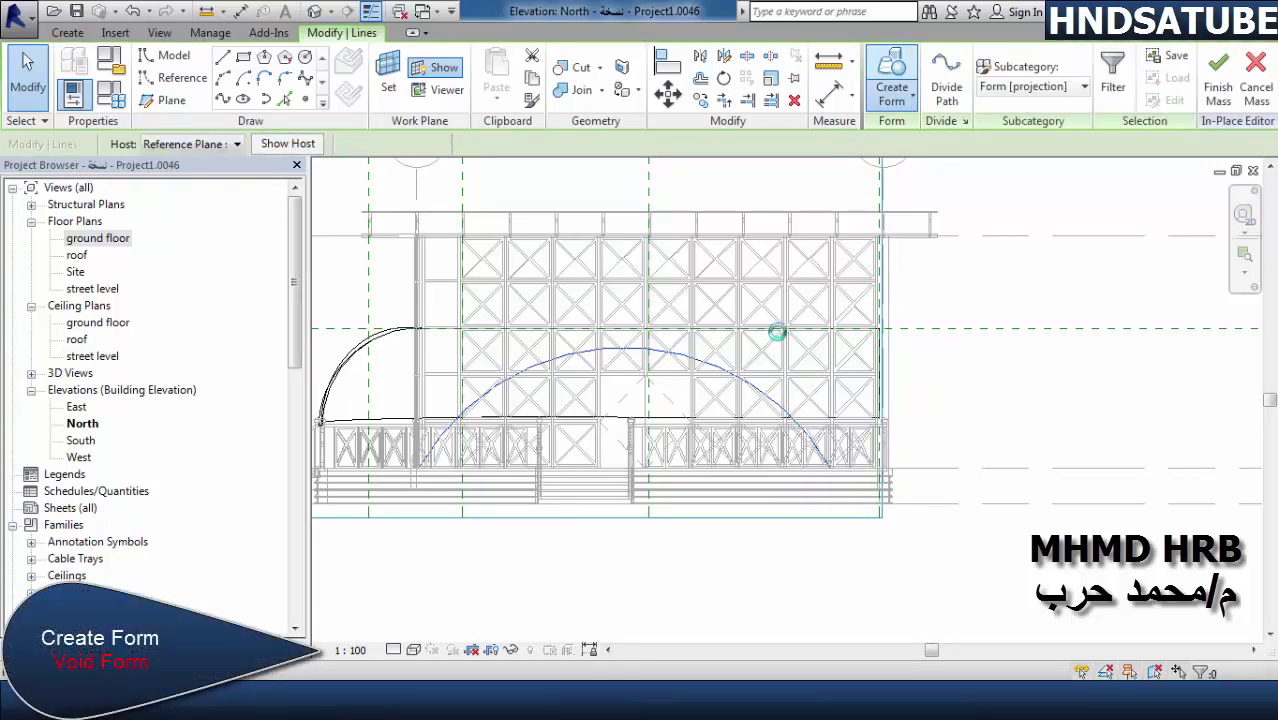
pyautogui.click(314, 12)
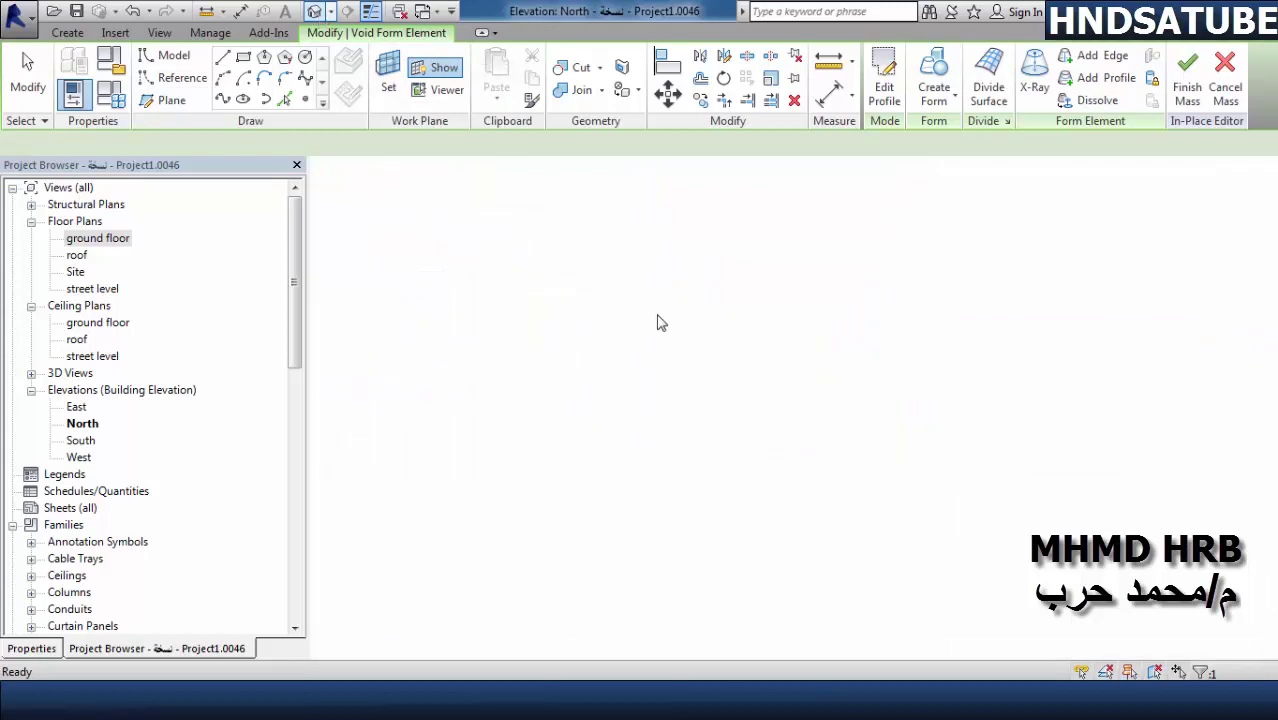
# - Select the arched void form's edge in 3D and open its profile for editing
pyautogui.click(757, 524)
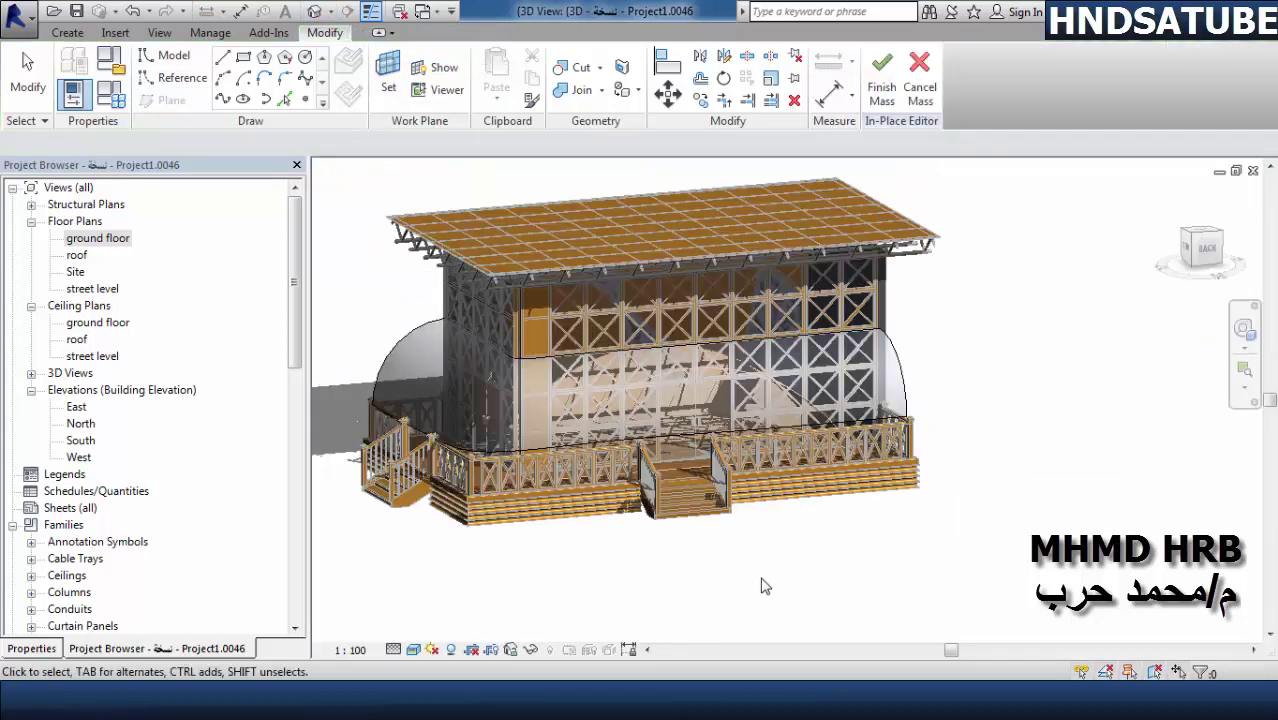
pyautogui.keyDown('shift'); pyautogui.moveTo(820, 583); pyautogui.dragTo(856, 585, button='middle'); pyautogui.keyUp('shift')
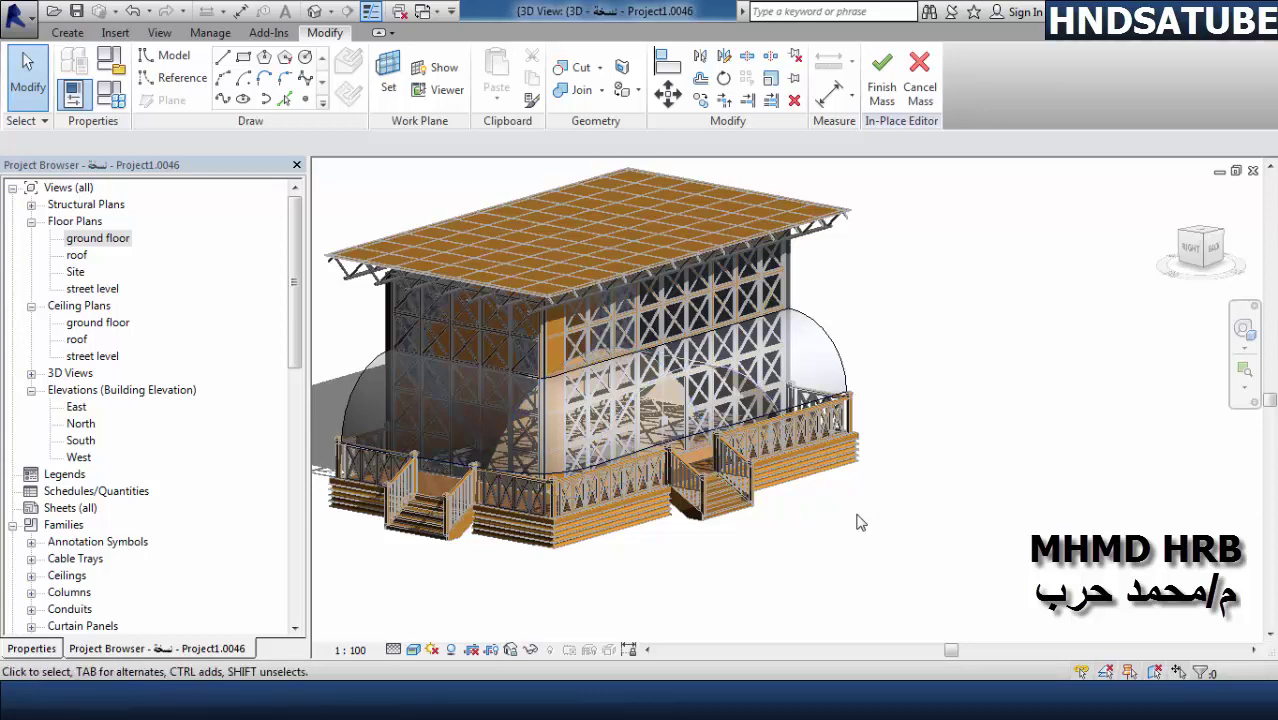
pyautogui.keyDown('shift'); pyautogui.moveTo(815, 520); pyautogui.dragTo(819, 508, button='middle'); pyautogui.keyUp('shift')
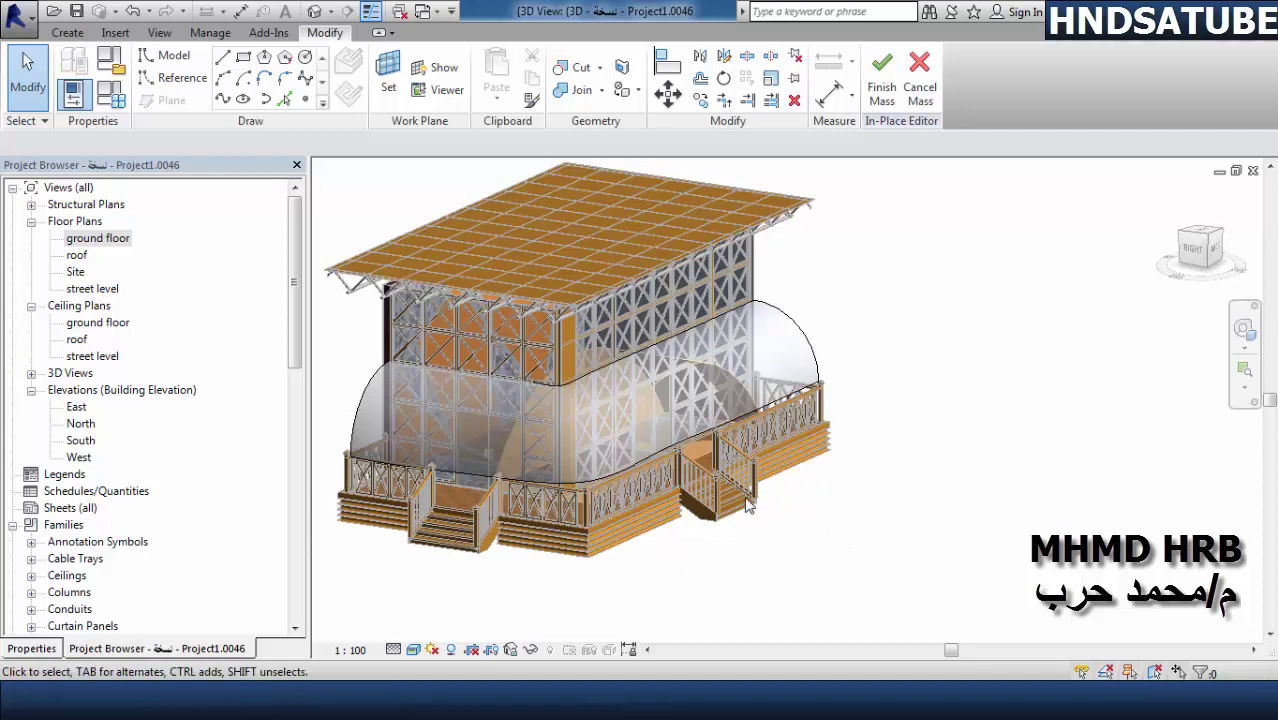
pyautogui.click(612, 460)
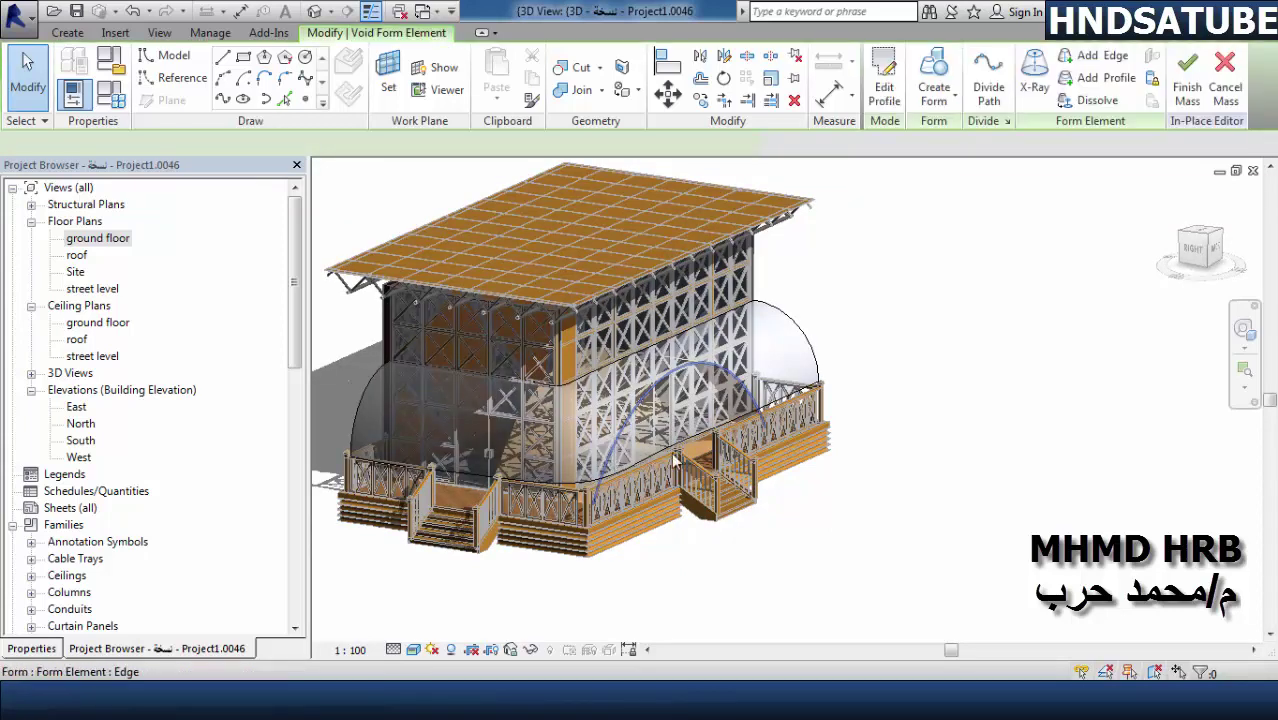
pyautogui.click(673, 459)
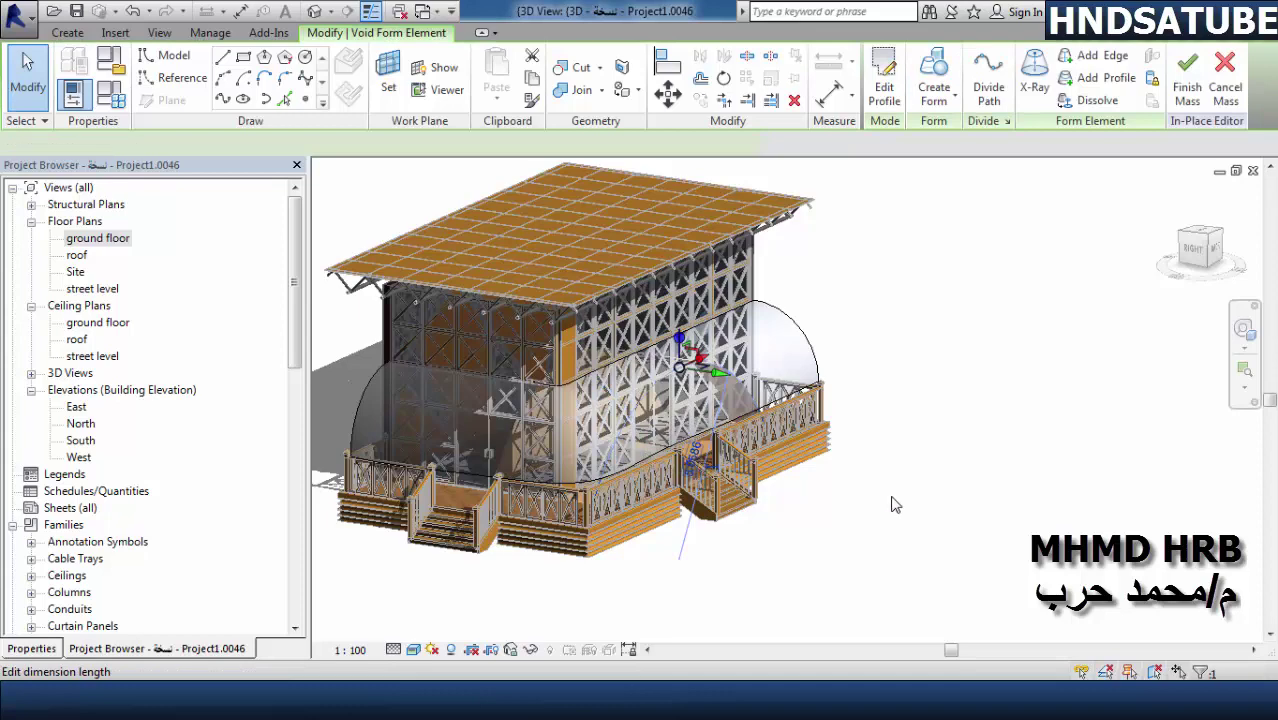
pyautogui.keyDown('shift'); pyautogui.moveTo(790, 526); pyautogui.dragTo(784, 526, button='middle'); pyautogui.keyUp('shift')
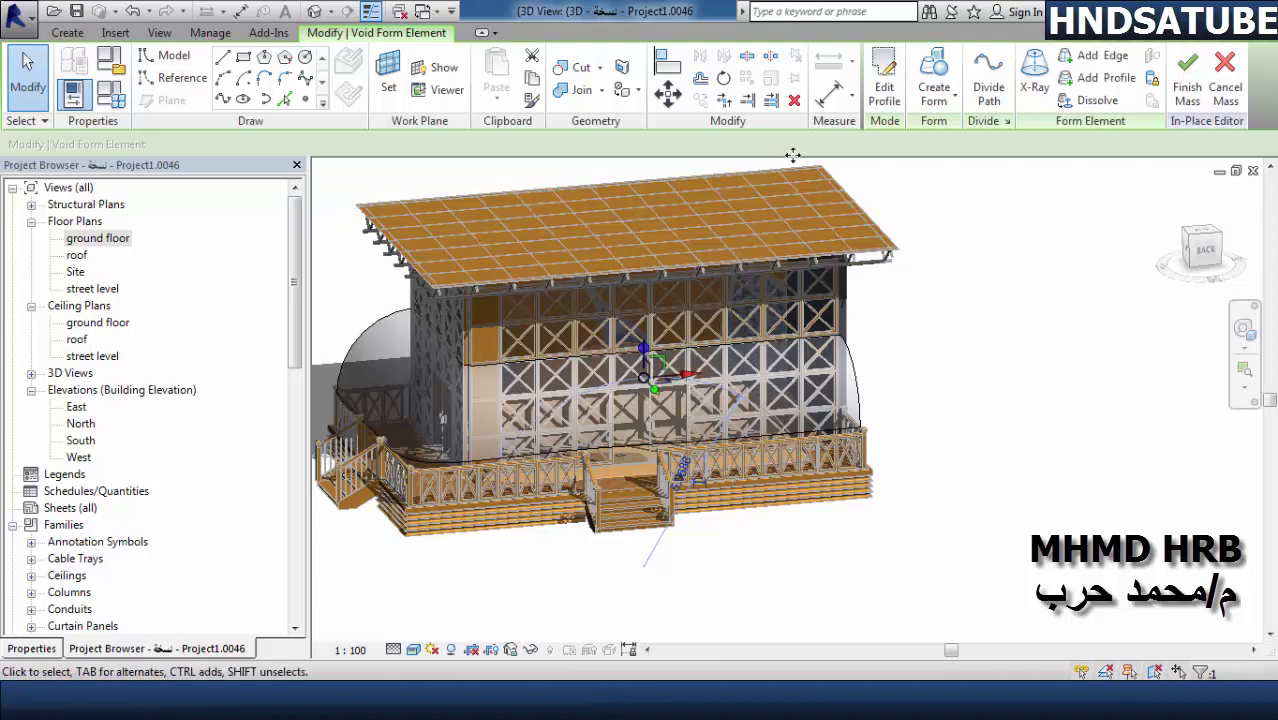
pyautogui.click(880, 88)
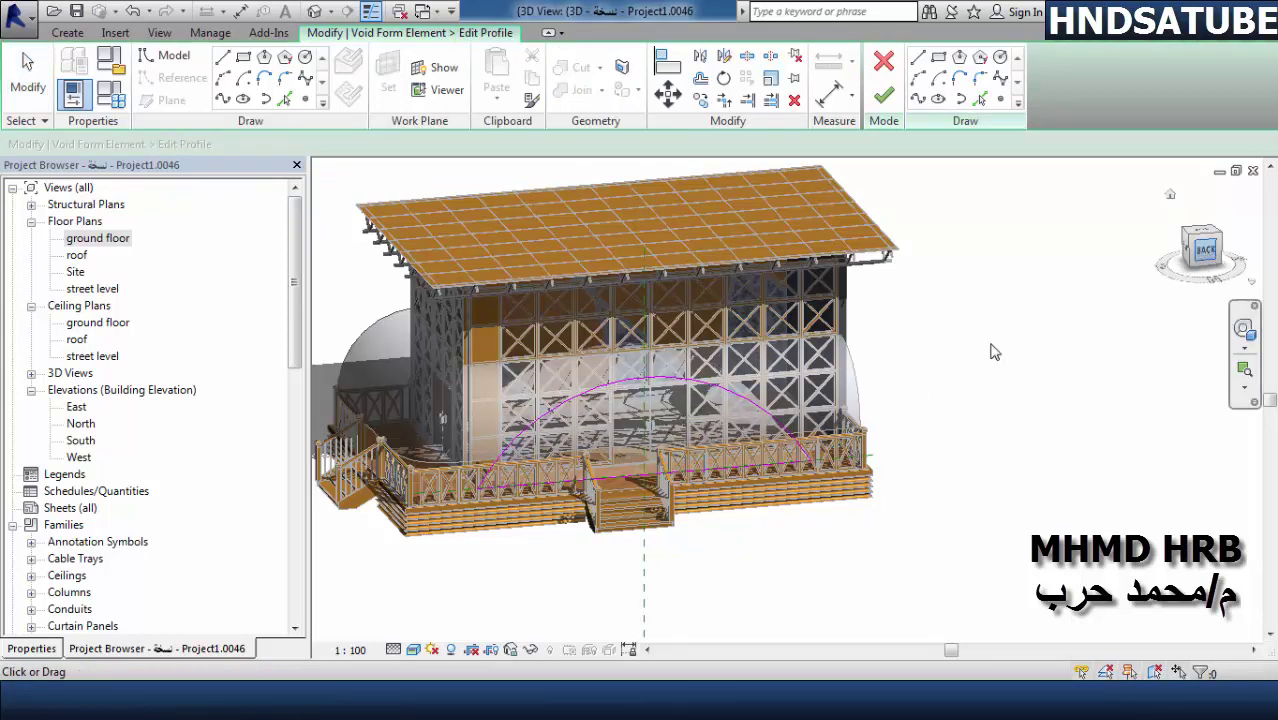
# - From the back view, zoom in and delete the old arc from the void's profile sketch
pyautogui.click(1204, 254)
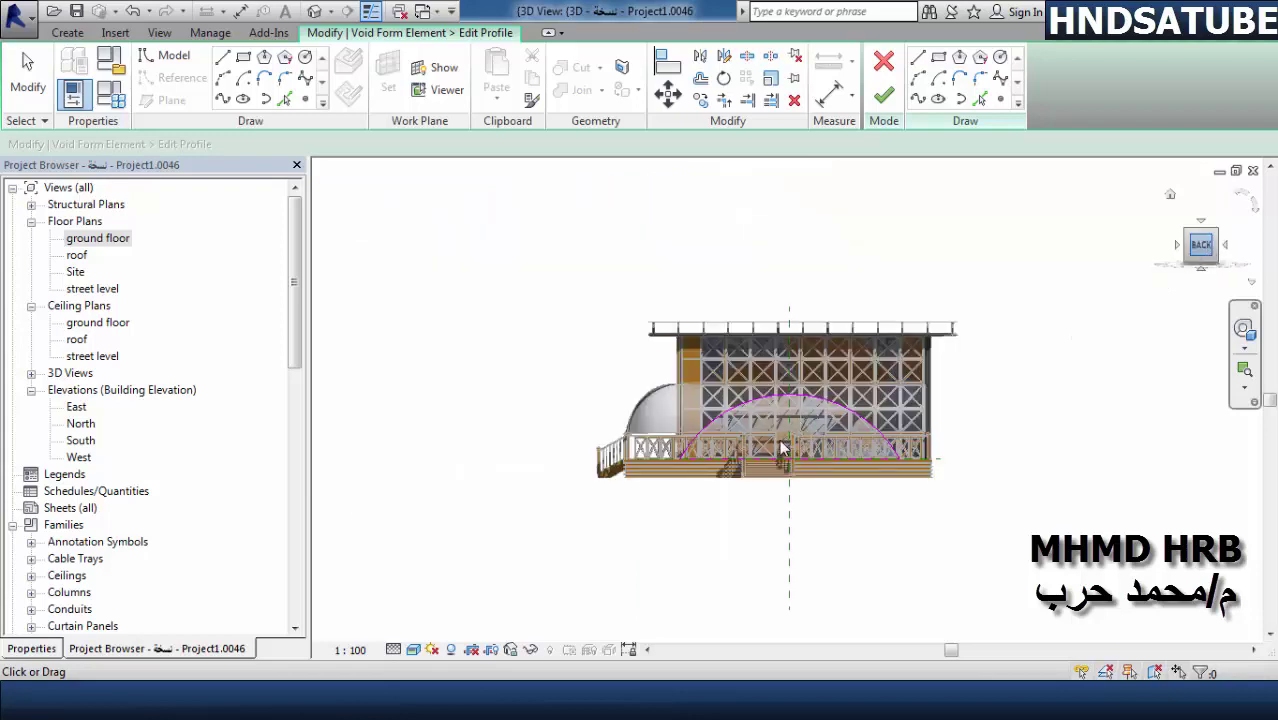
pyautogui.scroll(2, 816, 455)
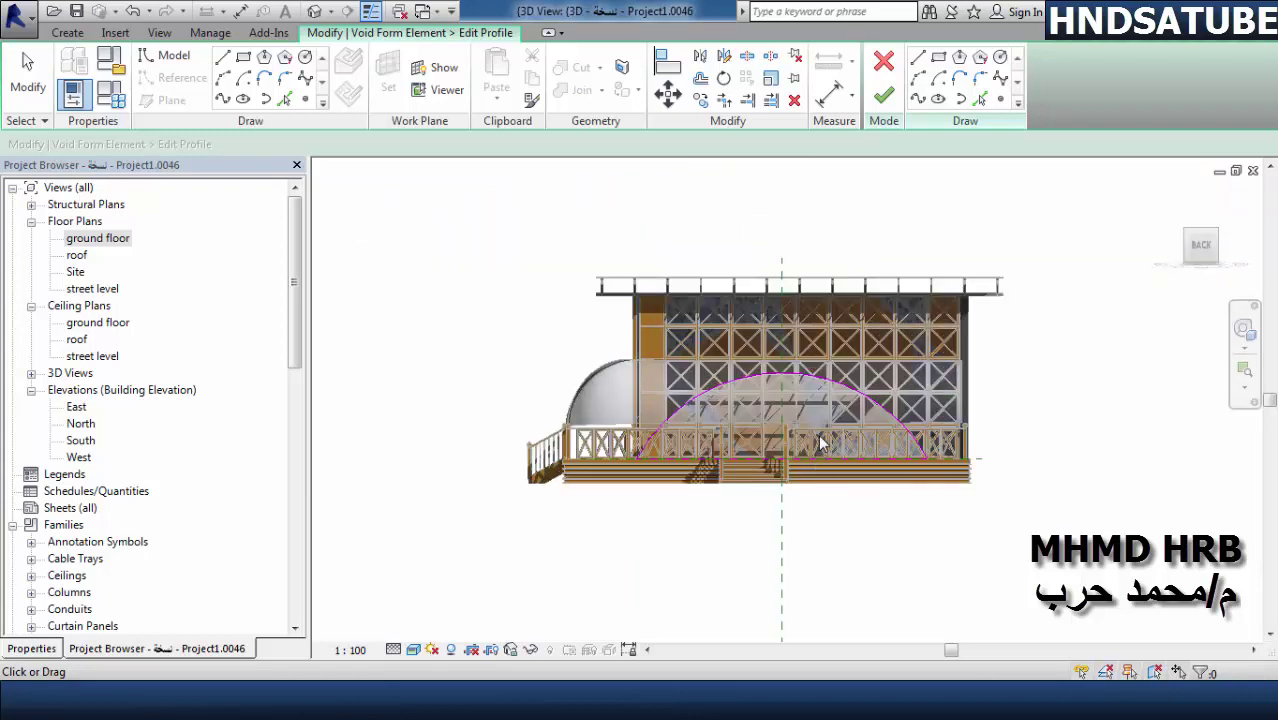
pyautogui.scroll(1, 820, 441)
pyautogui.scroll(1, 800, 410)
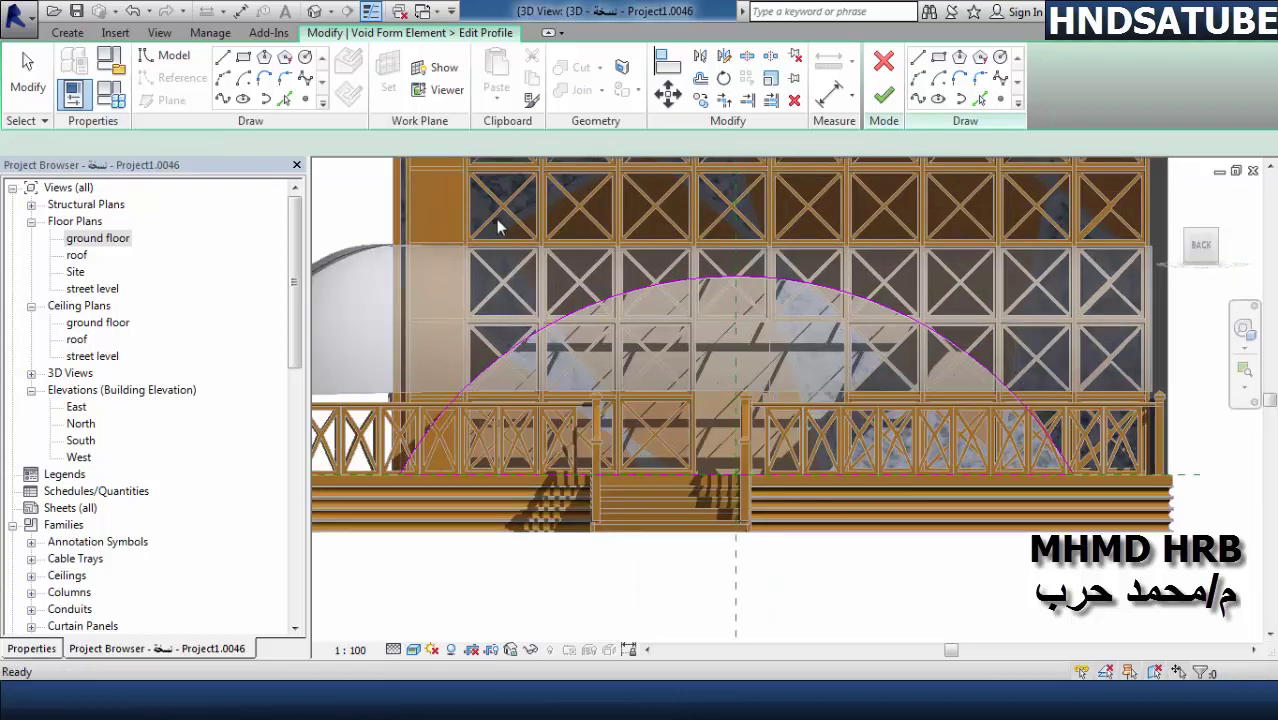
pyautogui.click(770, 78)
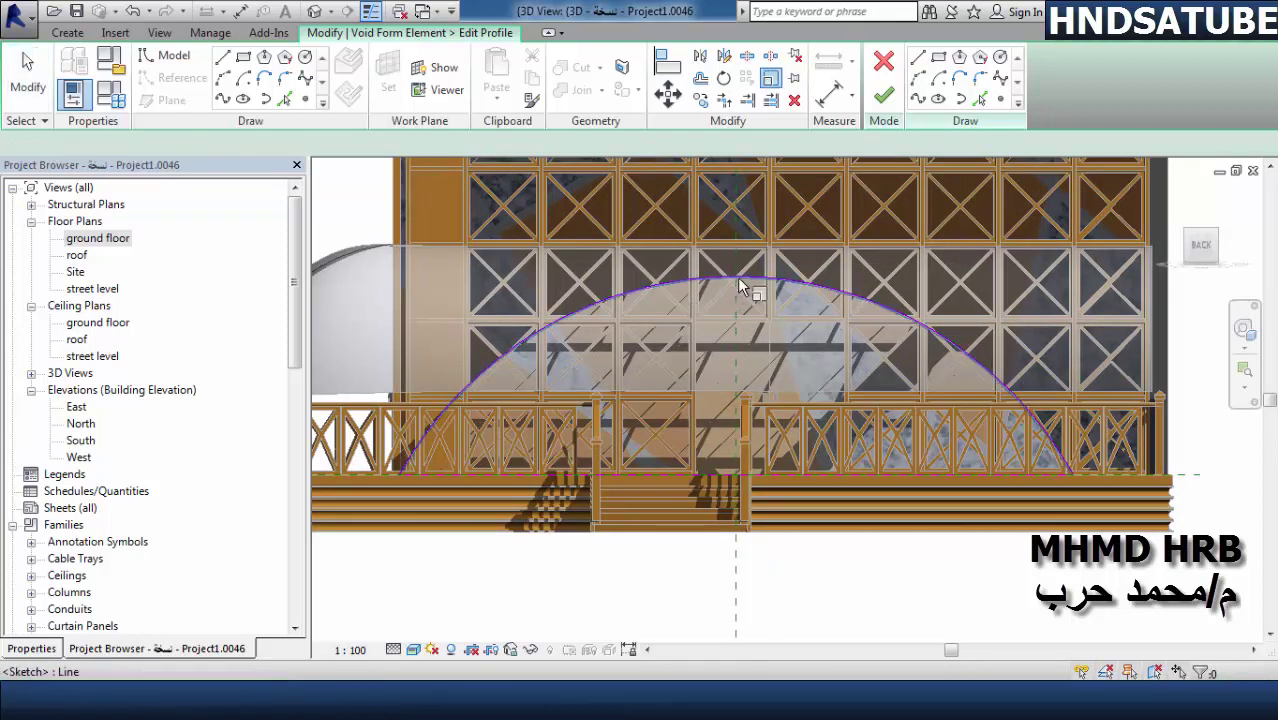
pyautogui.click(740, 289)
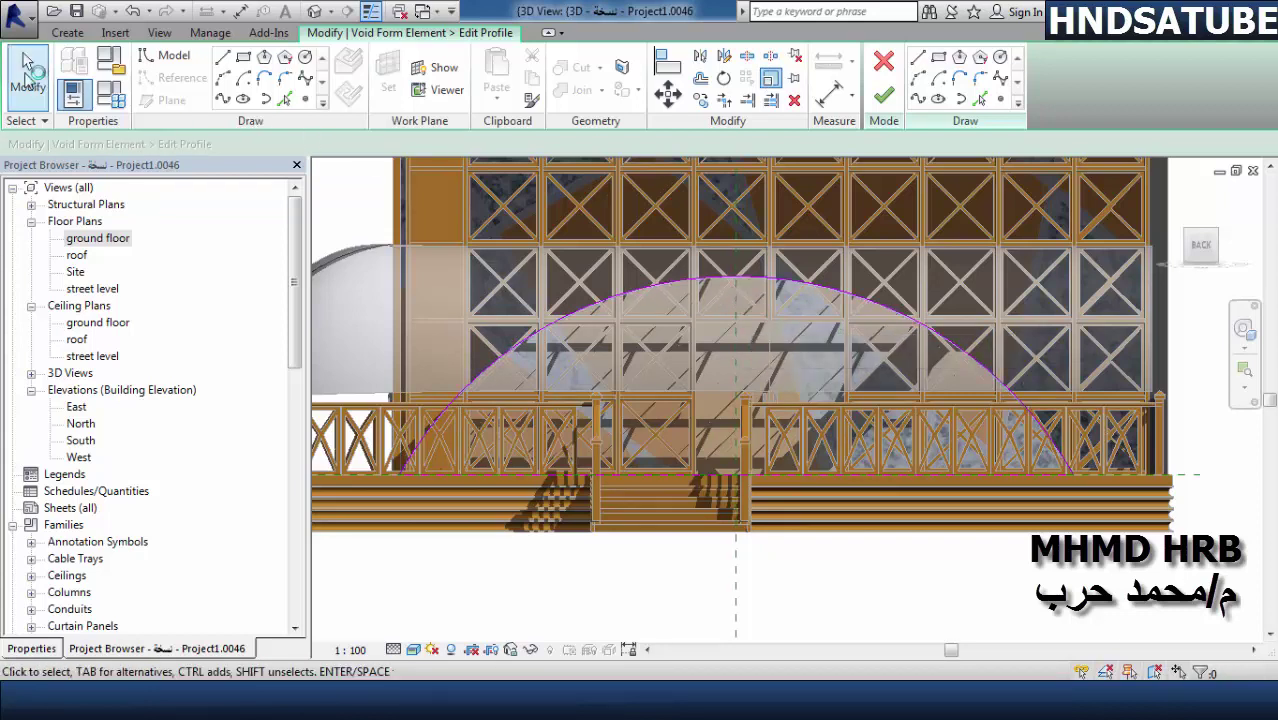
pyautogui.click(507, 362)
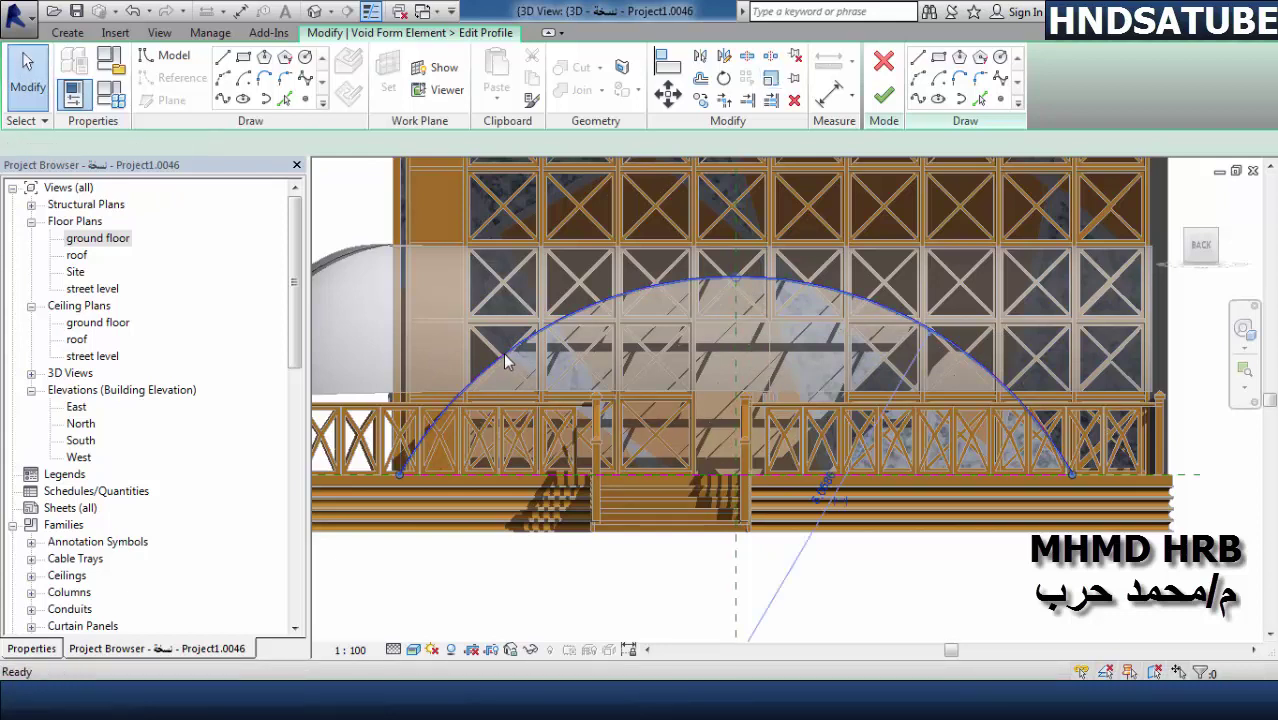
pyautogui.press('Delete')
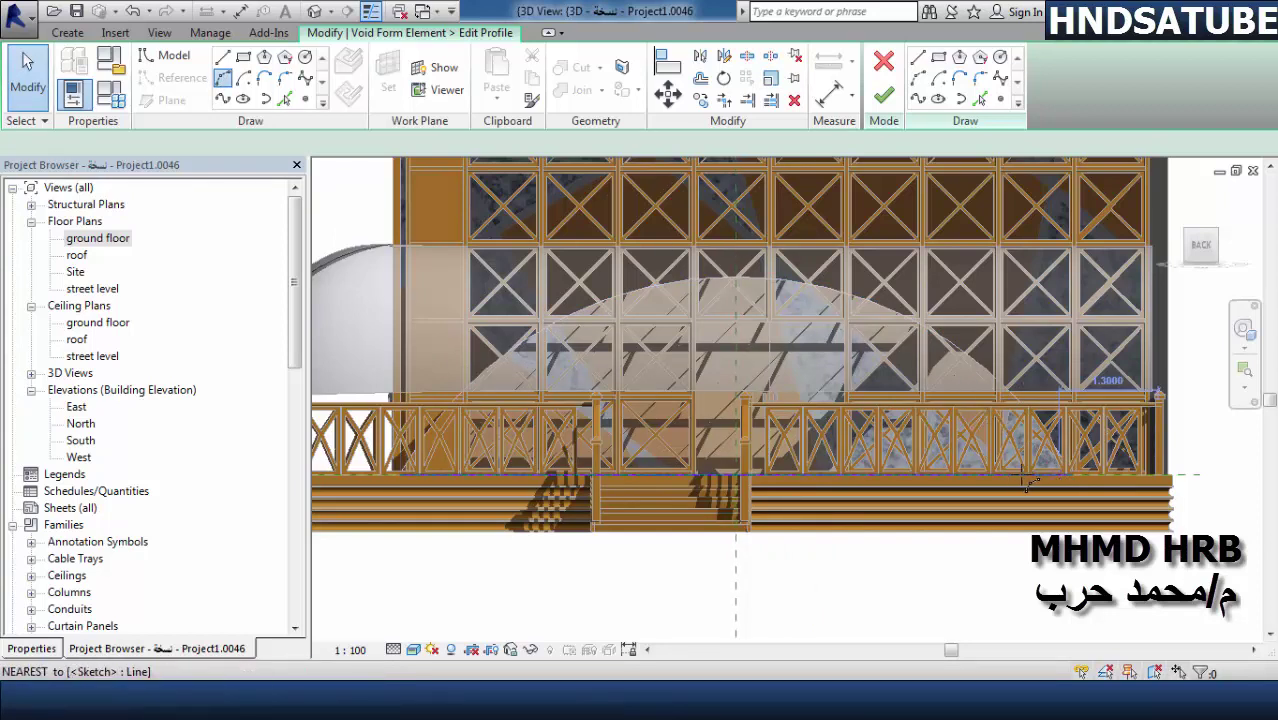
# - Draw a new arch from the right railing end to the left end through its peak
pyautogui.click(1010, 476)
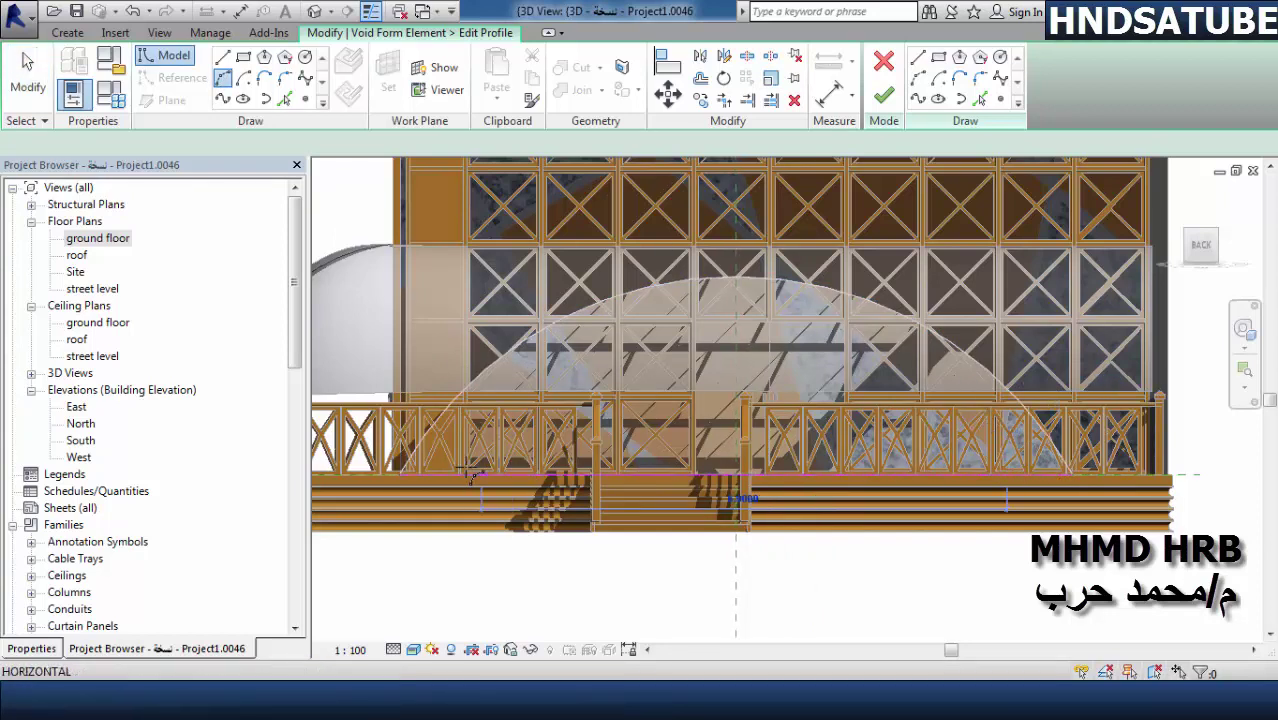
pyautogui.click(563, 437)
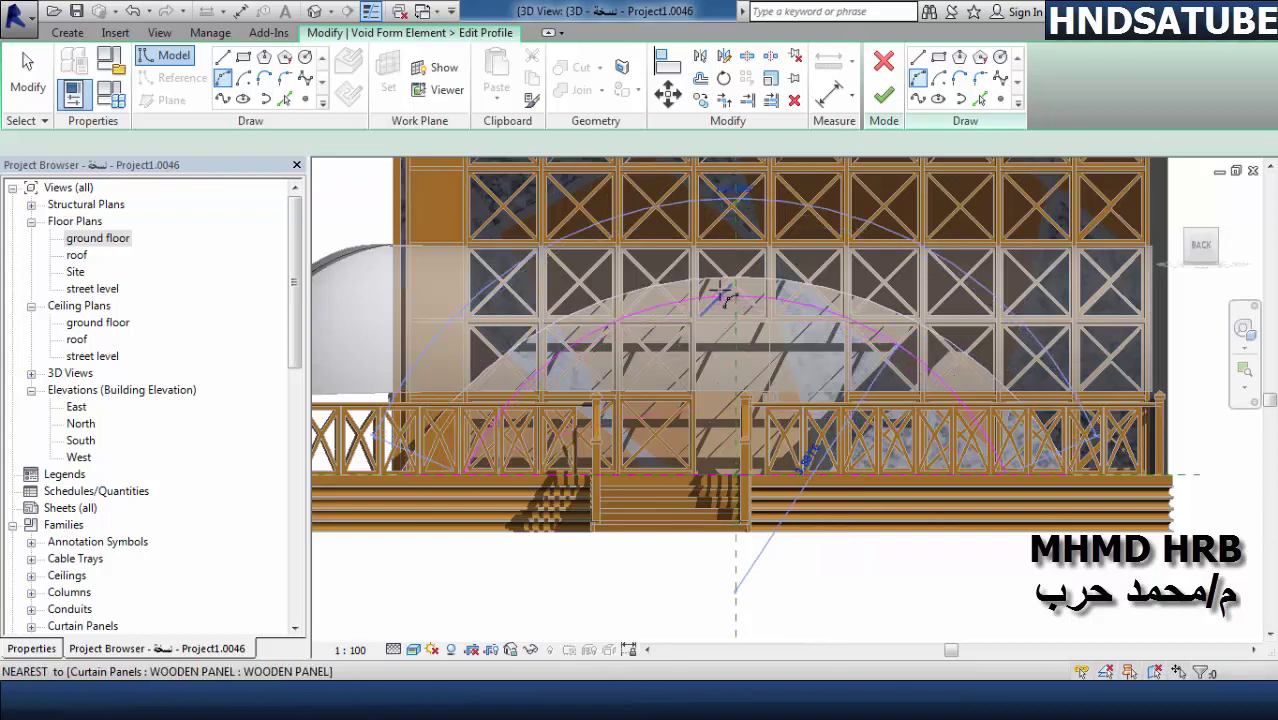
pyautogui.click(730, 285)
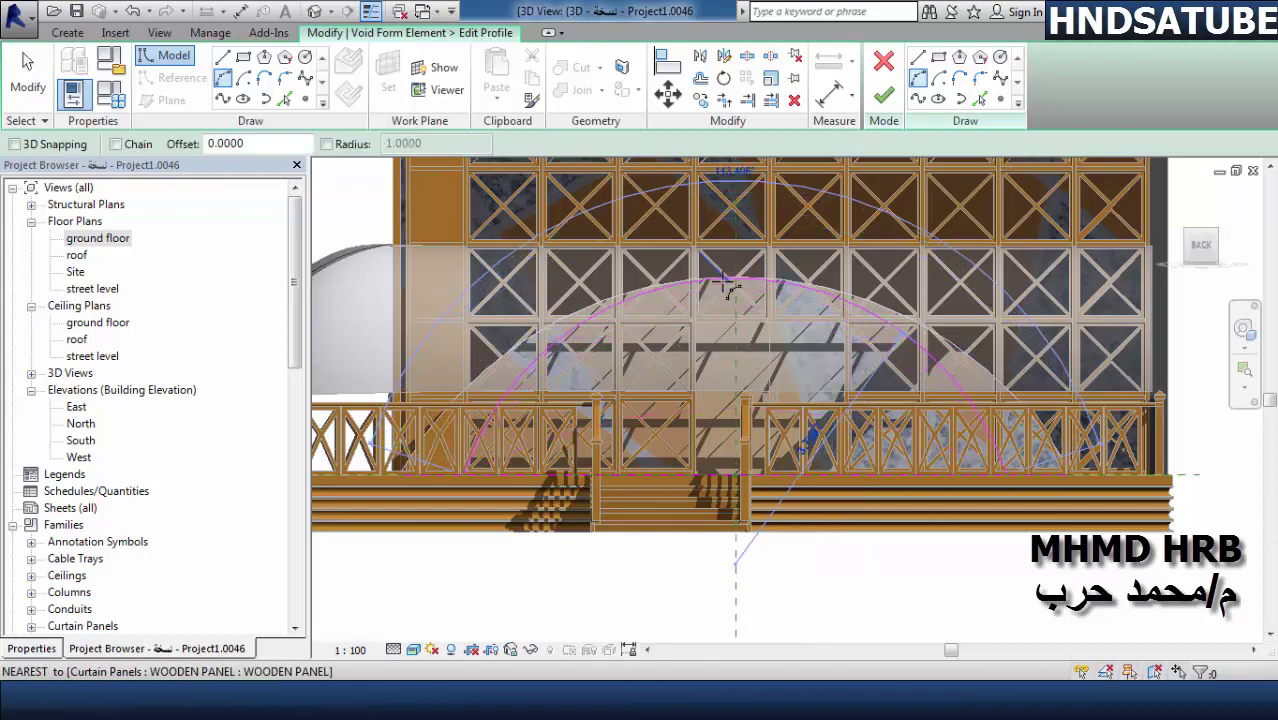
pyautogui.click(730, 285)
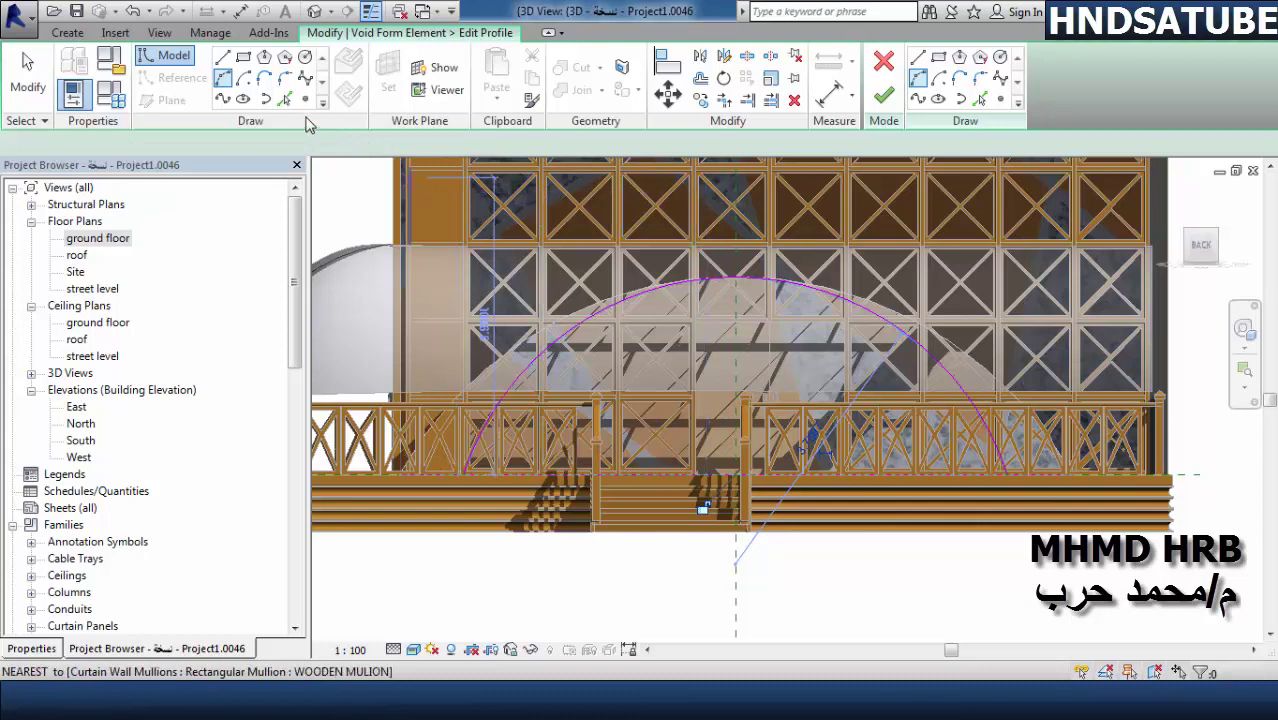
# - Trim the new arc to the deck base line with TR, then finish editing the profile
pyautogui.press('t')
pyautogui.press('r')
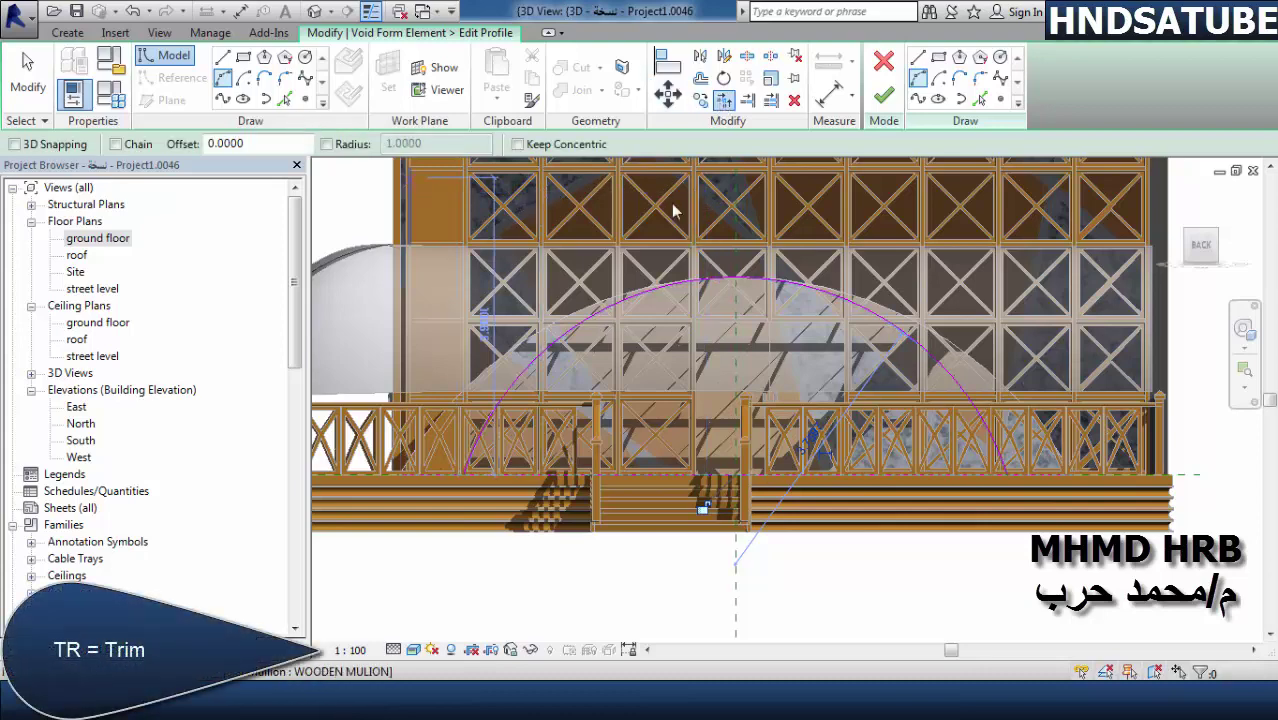
pyautogui.scroll(2, 474, 460)
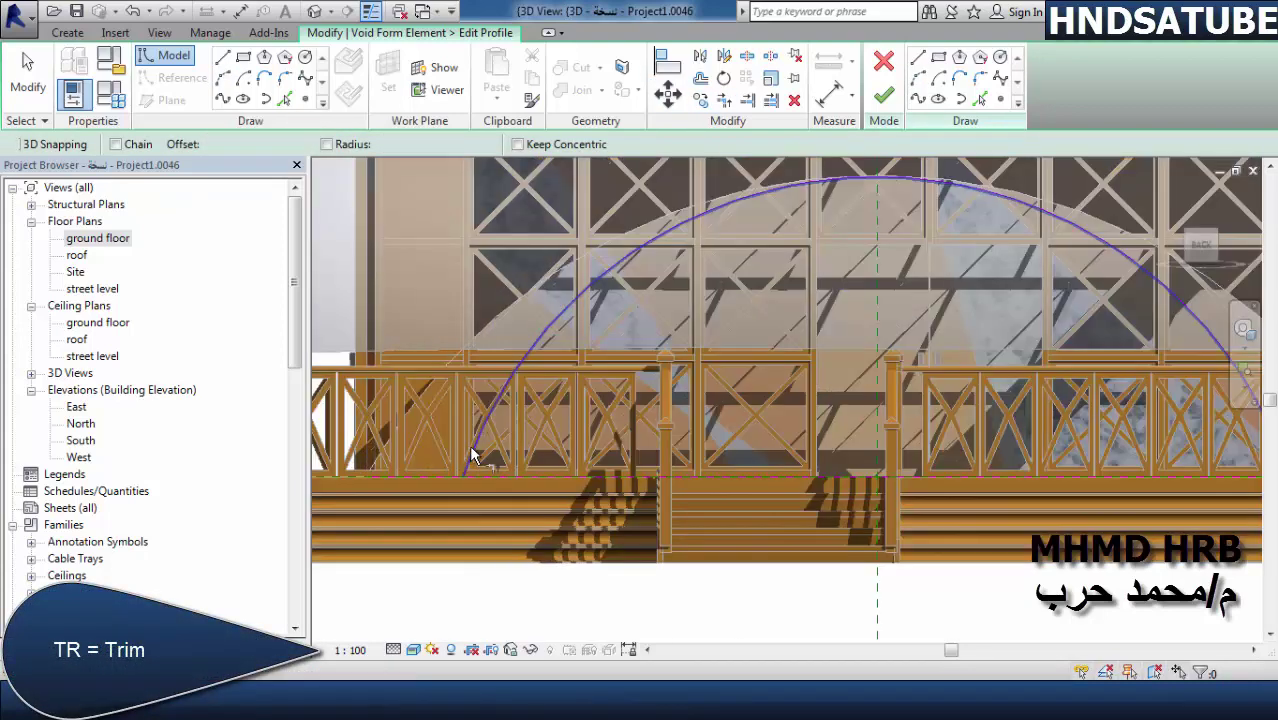
pyautogui.scroll(1, 474, 456)
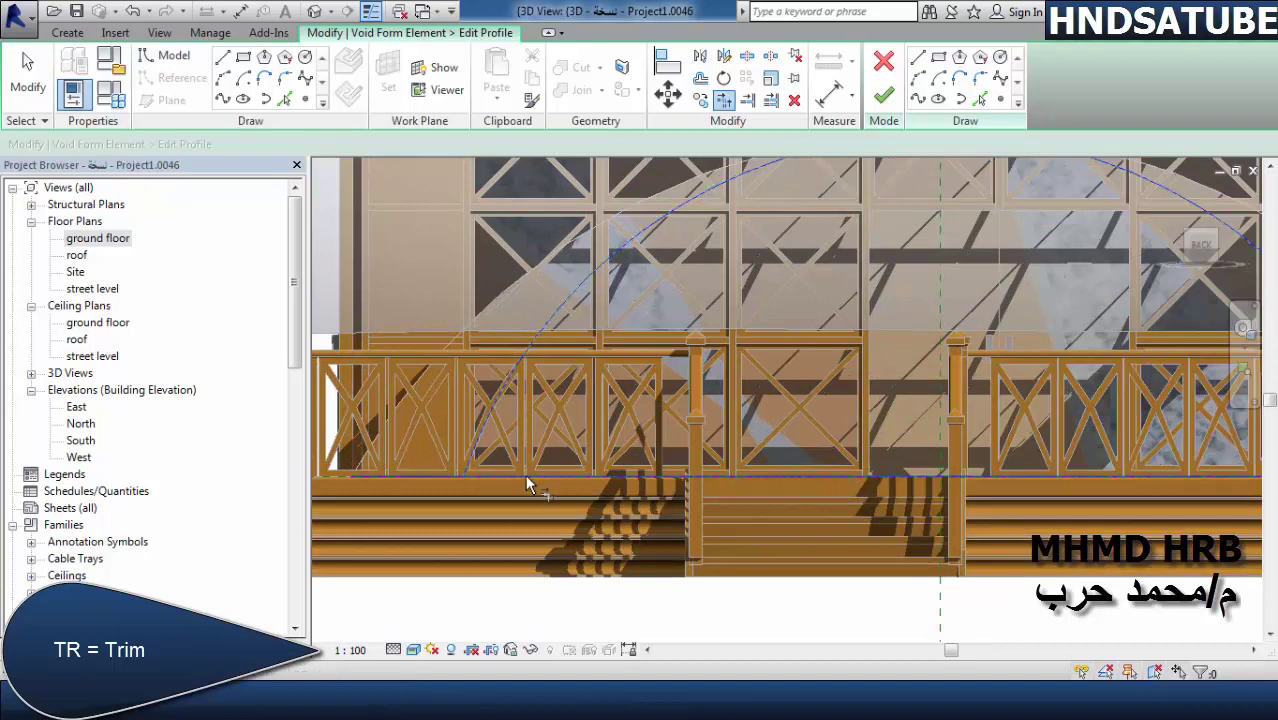
pyautogui.click(522, 476)
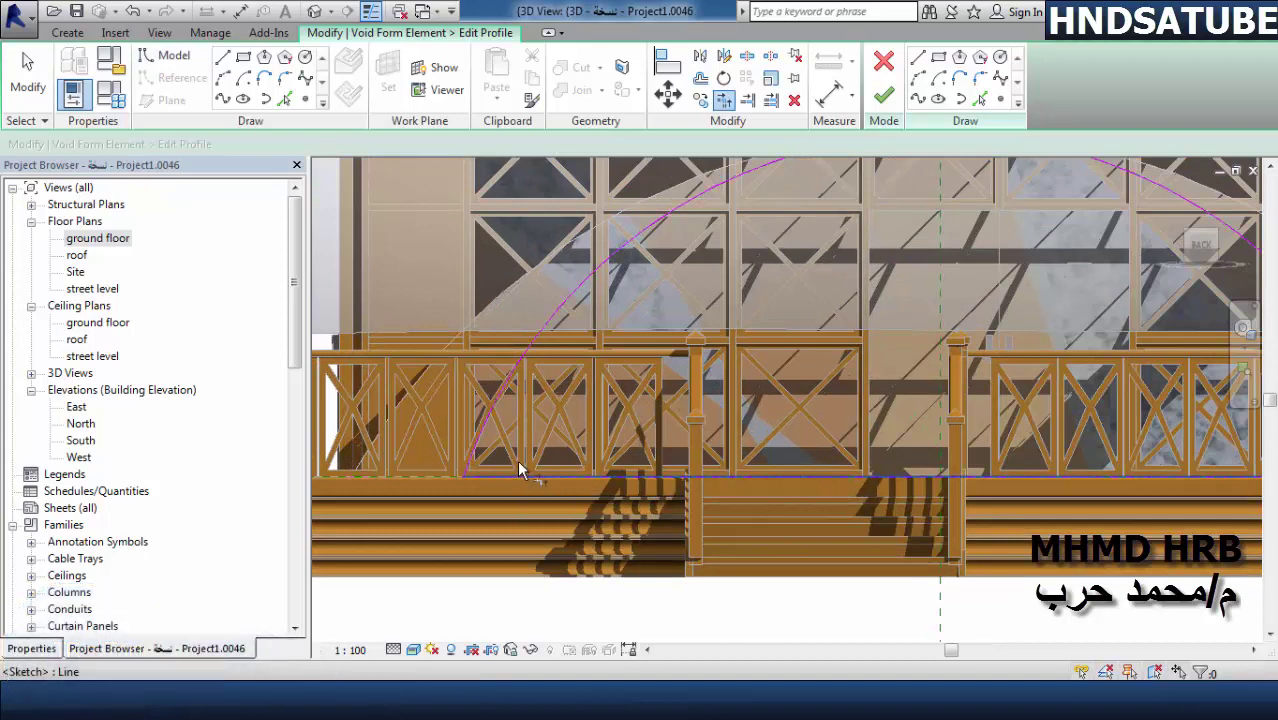
pyautogui.scroll(-2, 745, 455)
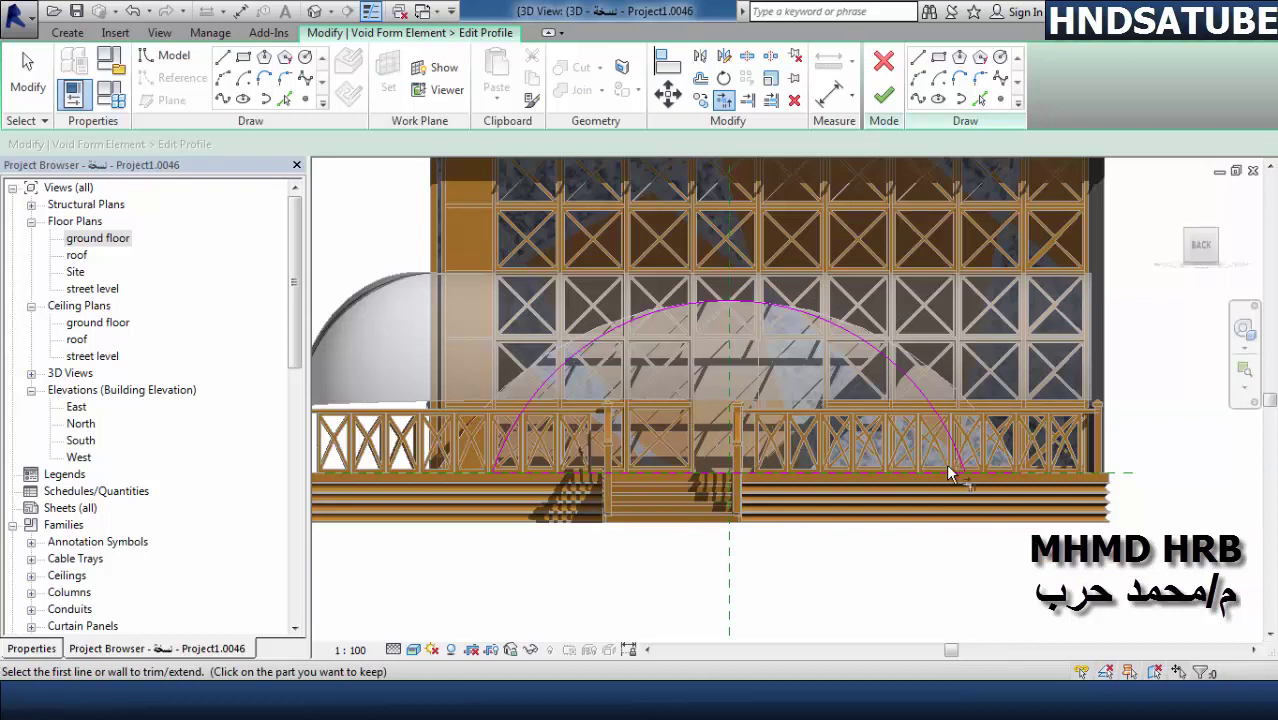
pyautogui.moveTo(958, 460); pyautogui.dragTo(628, 457, button='middle')
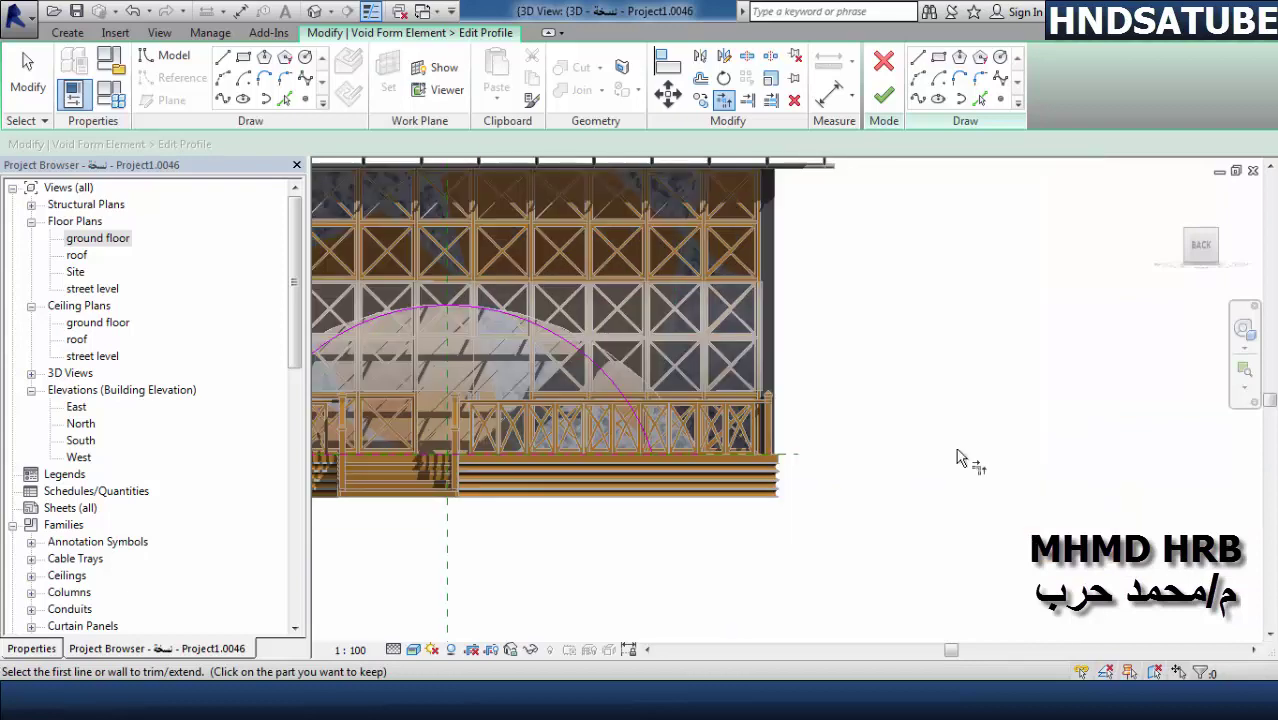
pyautogui.click(628, 457)
pyautogui.click(628, 457)
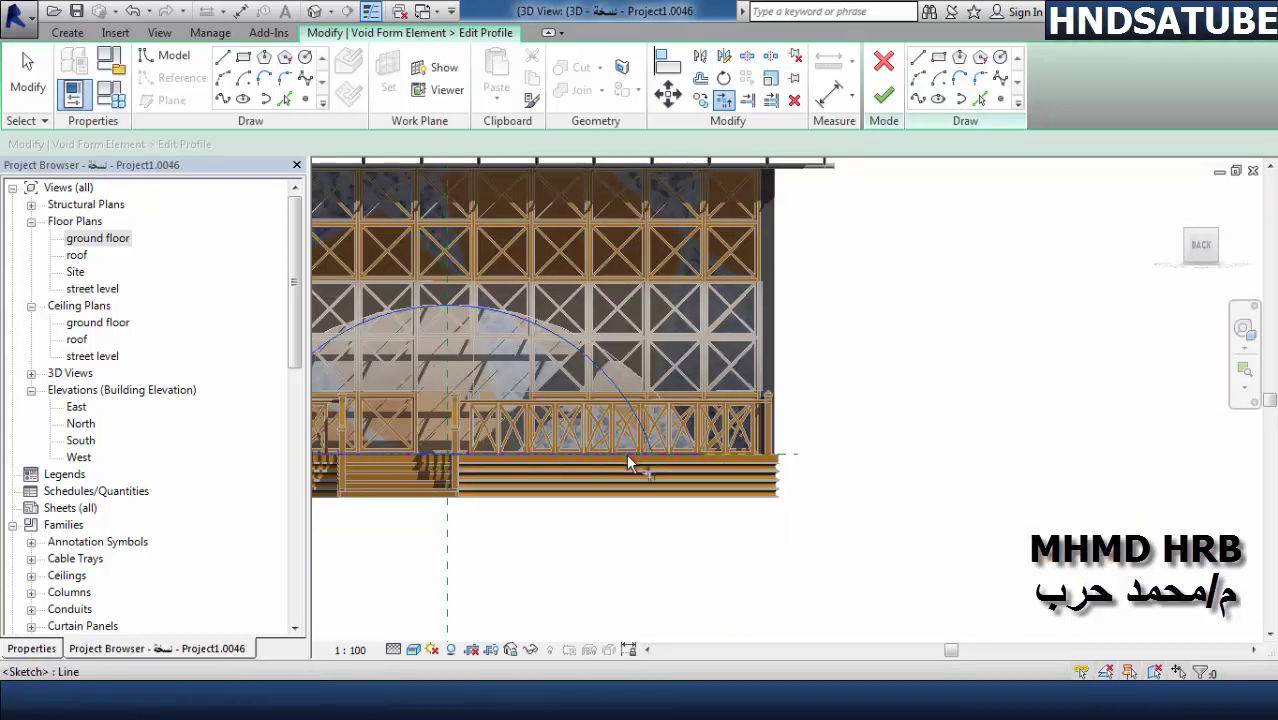
pyautogui.moveTo(765, 495); pyautogui.dragTo(933, 516, button='middle')
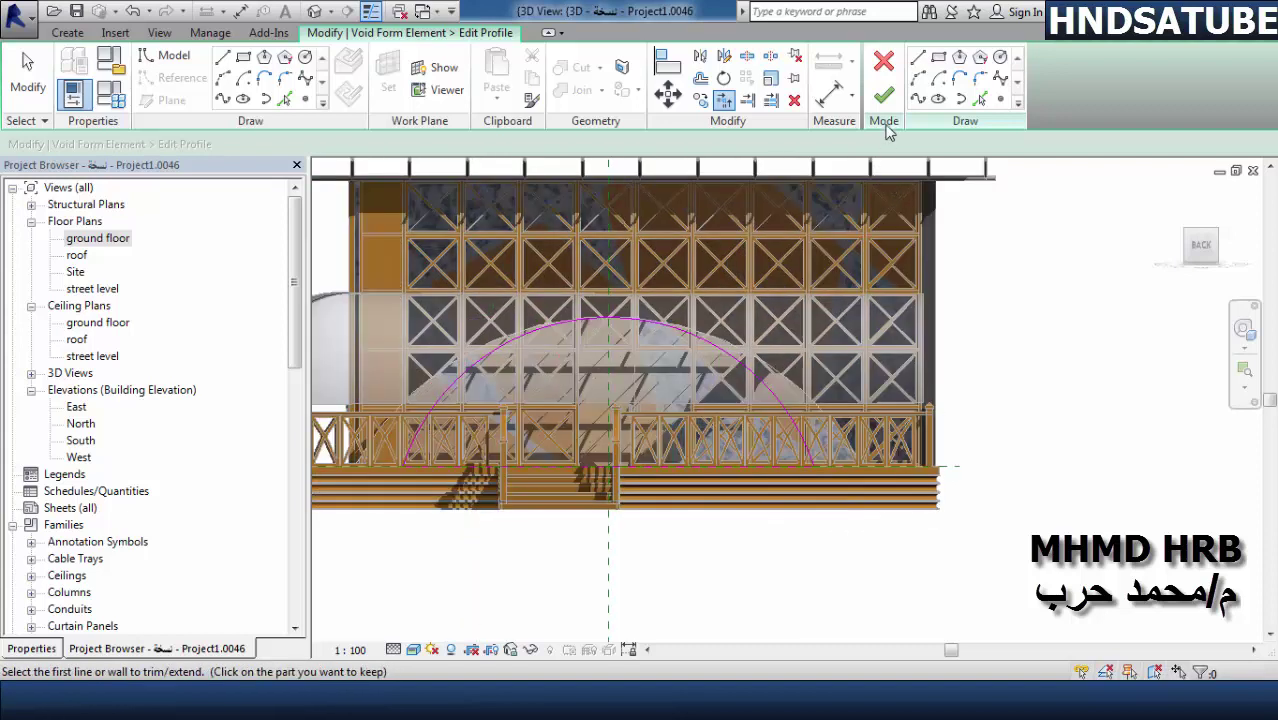
pyautogui.click(884, 95)
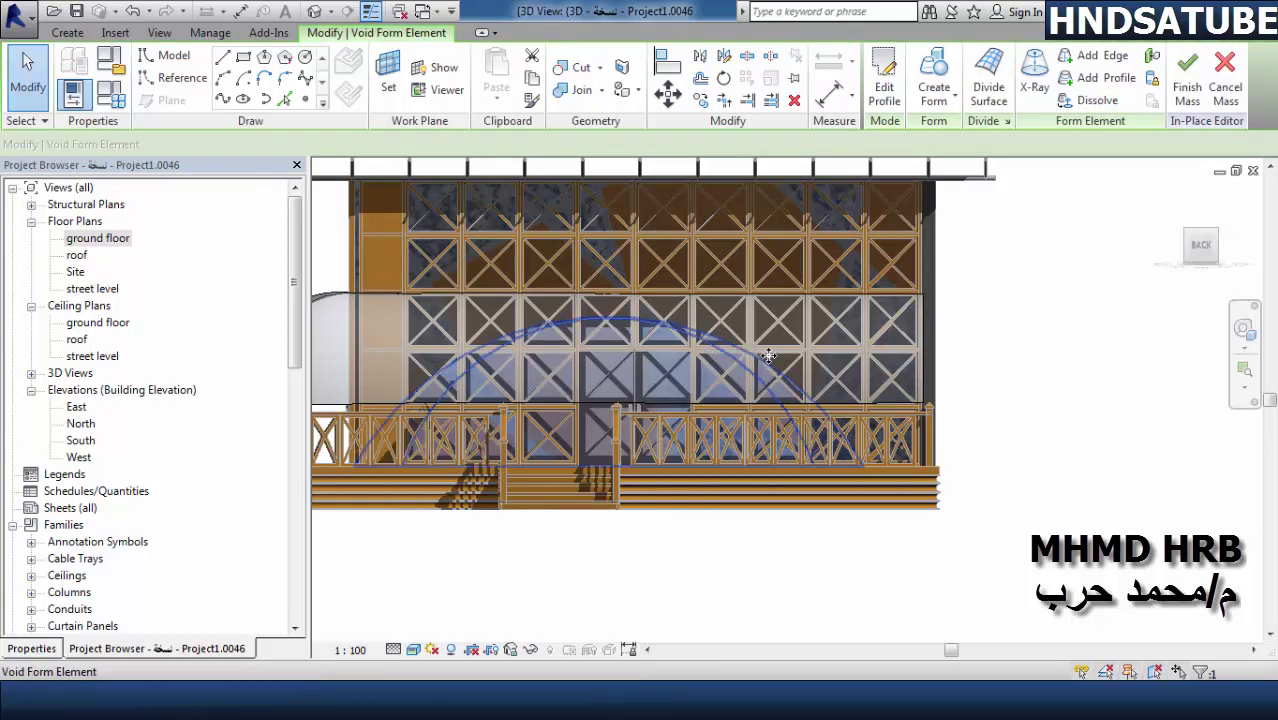
# - Select the finished arched void and switch to the ground floor plan
pyautogui.click(768, 356)
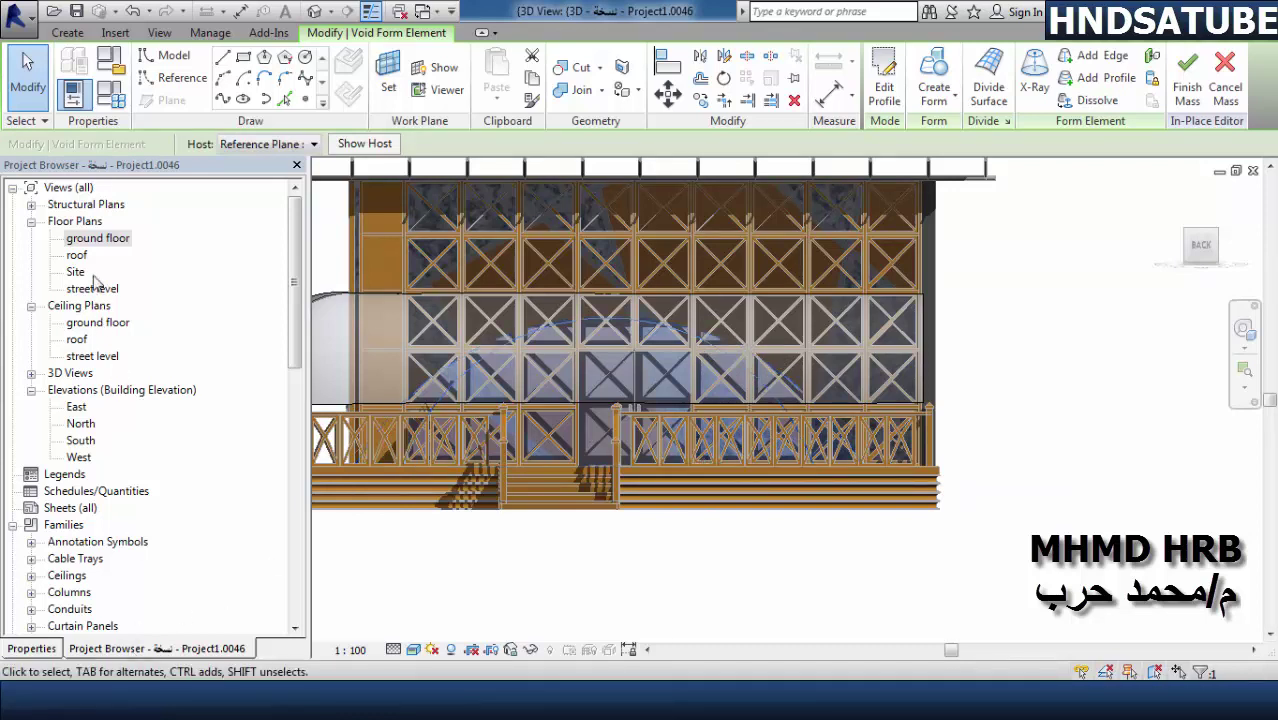
pyautogui.doubleClick(97, 241)
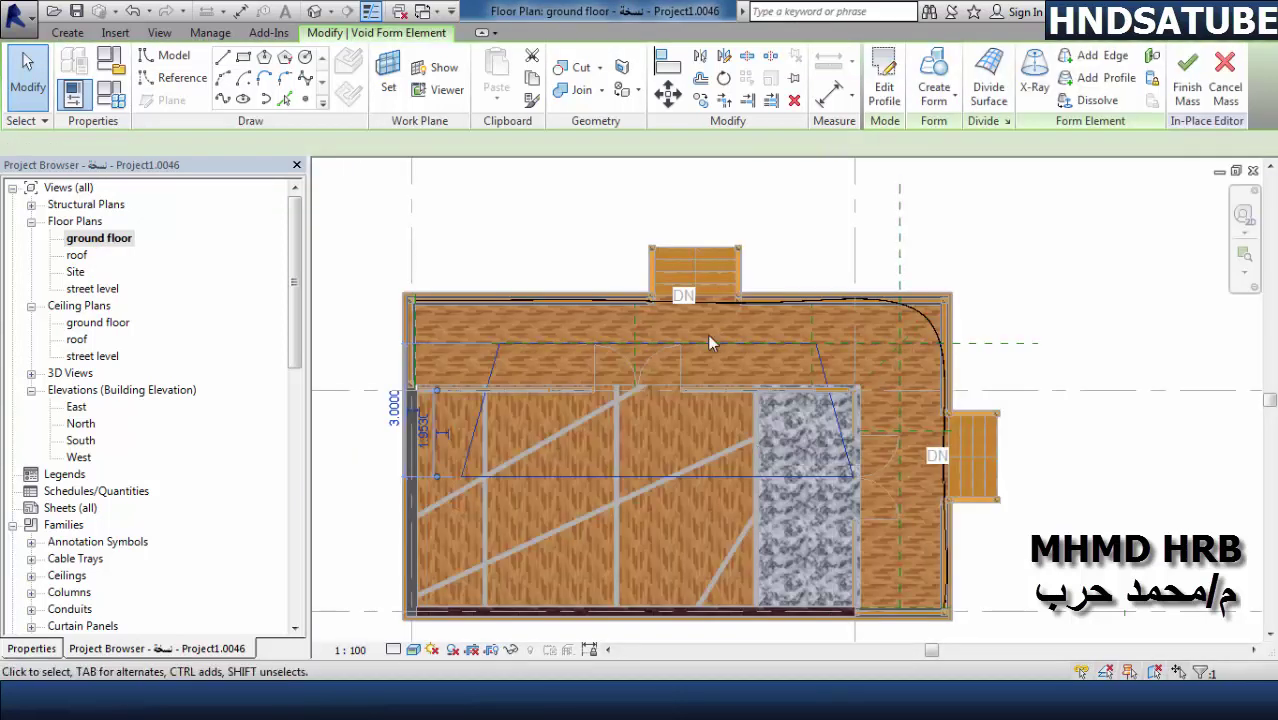
# - Move the void form straight up in plan with MV so it sits over the front steps
pyautogui.click(706, 340)
pyautogui.press('Escape')
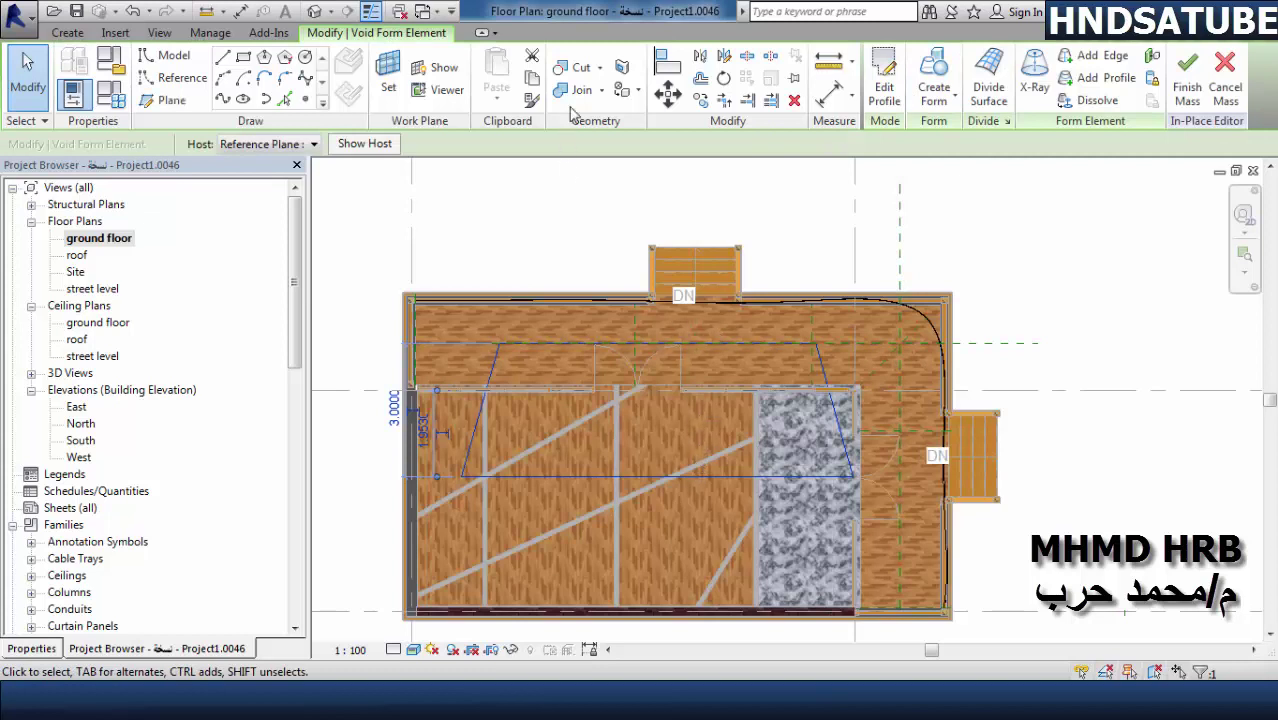
pyautogui.press('m')
pyautogui.press('v')
pyautogui.click(642, 336)
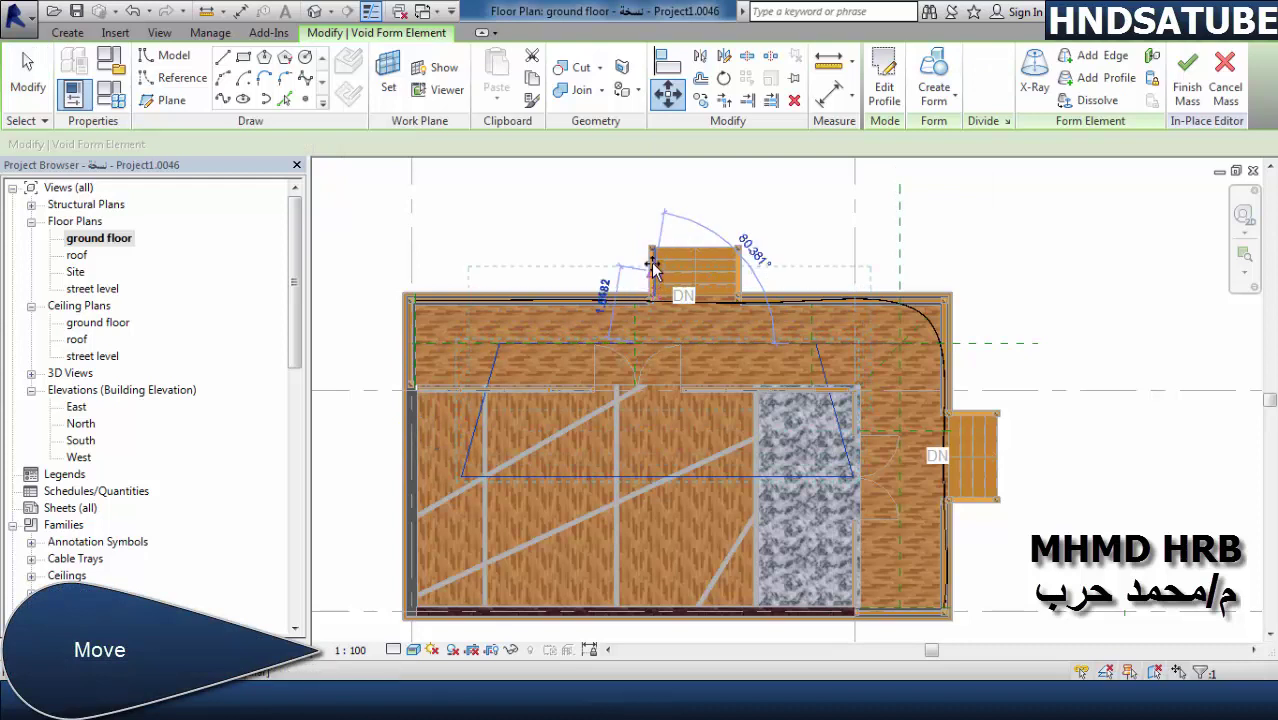
pyautogui.press('shift')
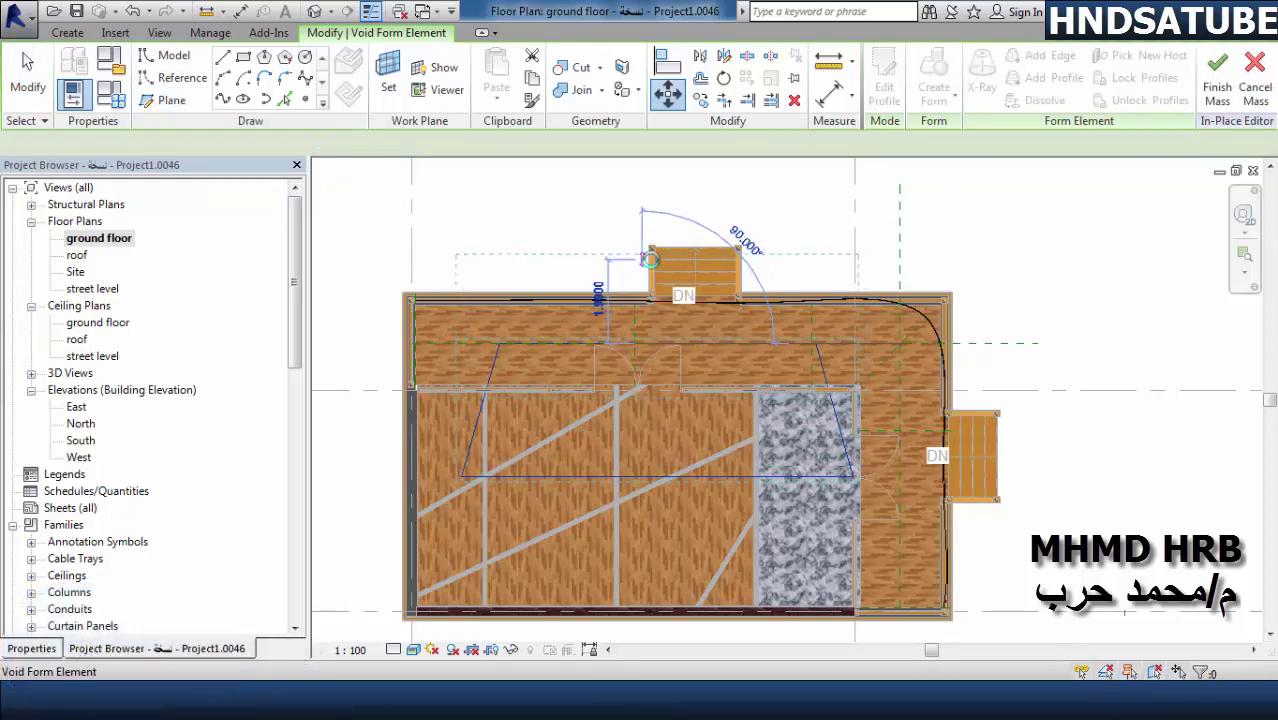
pyautogui.click(650, 259)
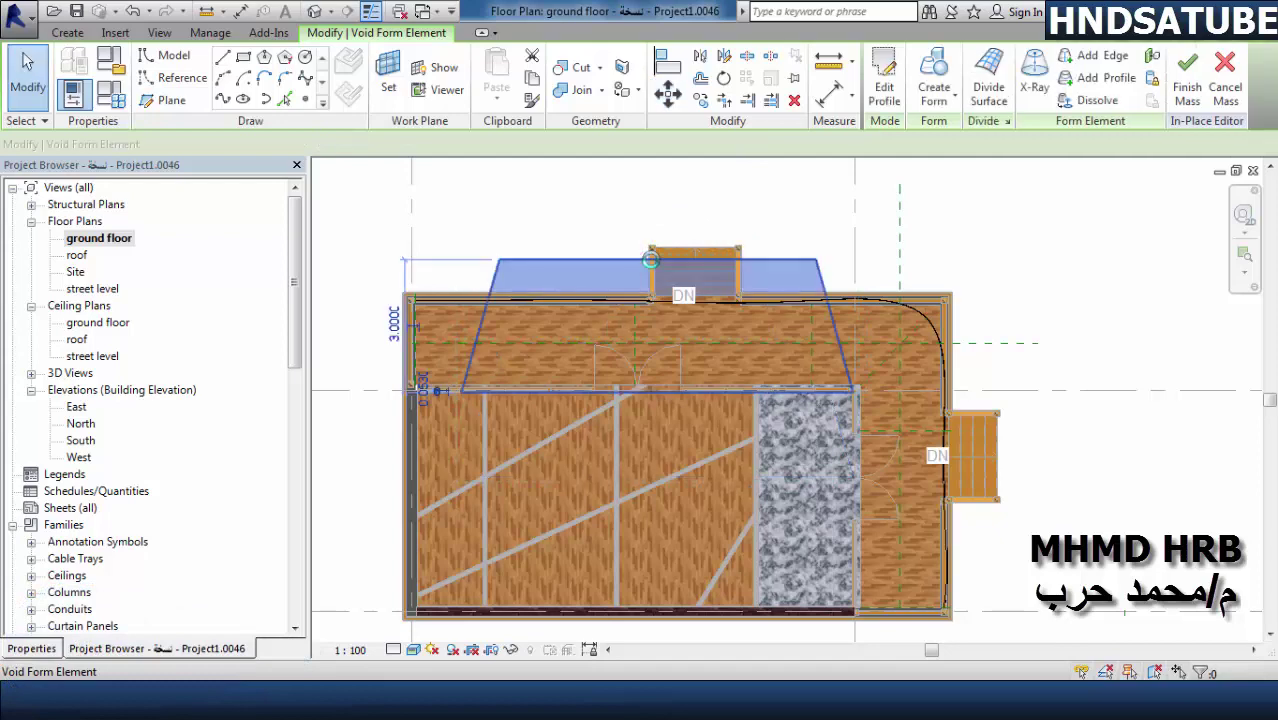
# - In 3D, cut the curved glass canopy with the arched void using Cut Geometry
pyautogui.click(315, 12)
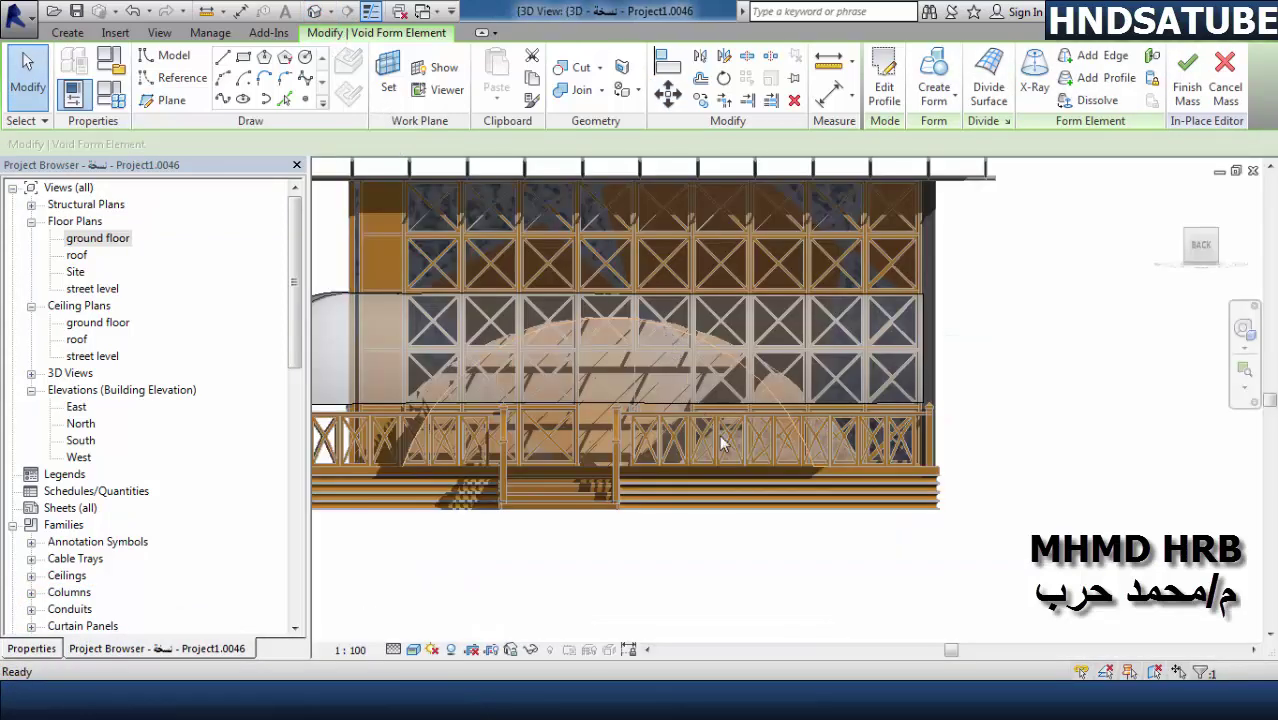
pyautogui.scroll(-2, 764, 440)
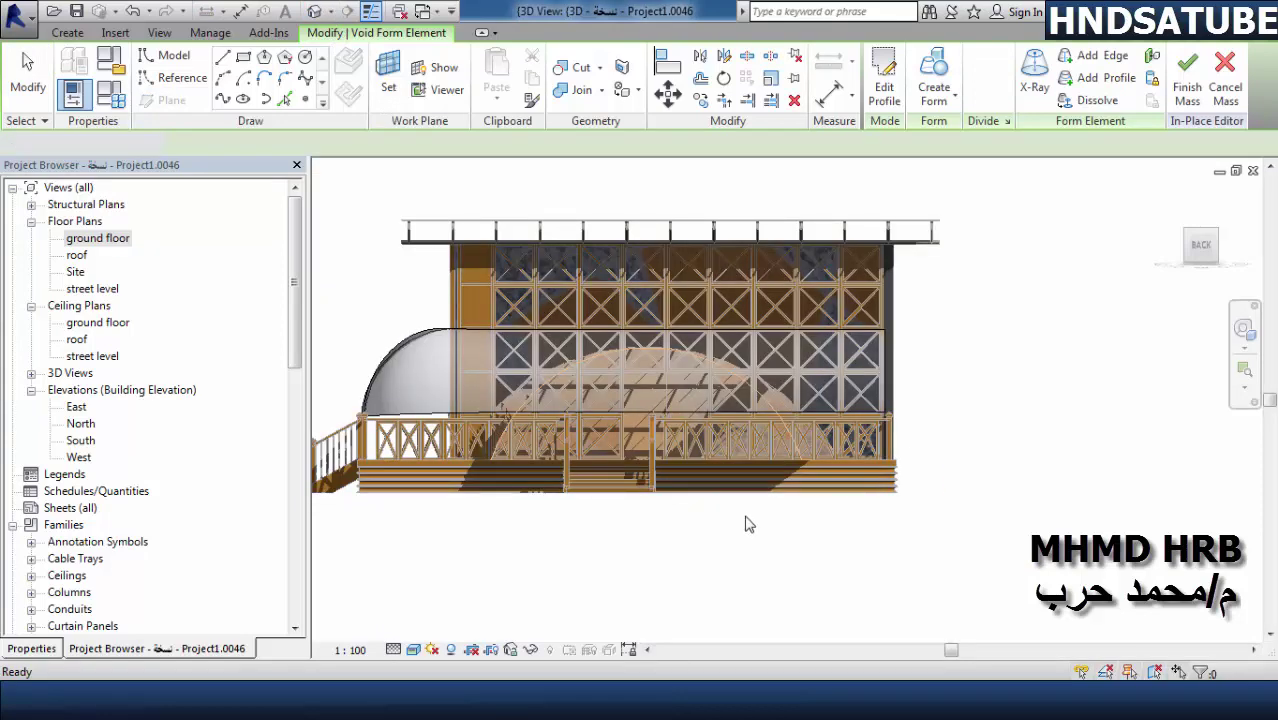
pyautogui.click(744, 524)
pyautogui.keyDown('shift'); pyautogui.moveTo(832, 541); pyautogui.dragTo(845, 552, button='middle'); pyautogui.keyUp('shift')
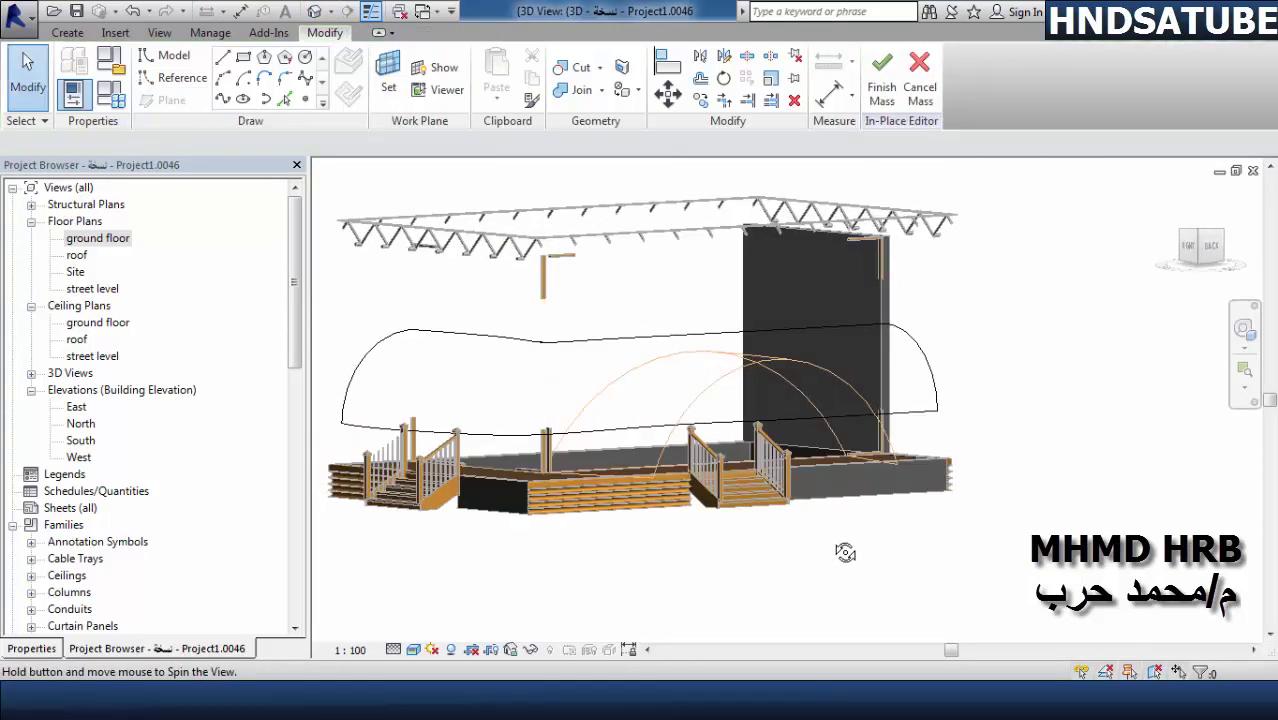
pyautogui.scroll(-2, 828, 520)
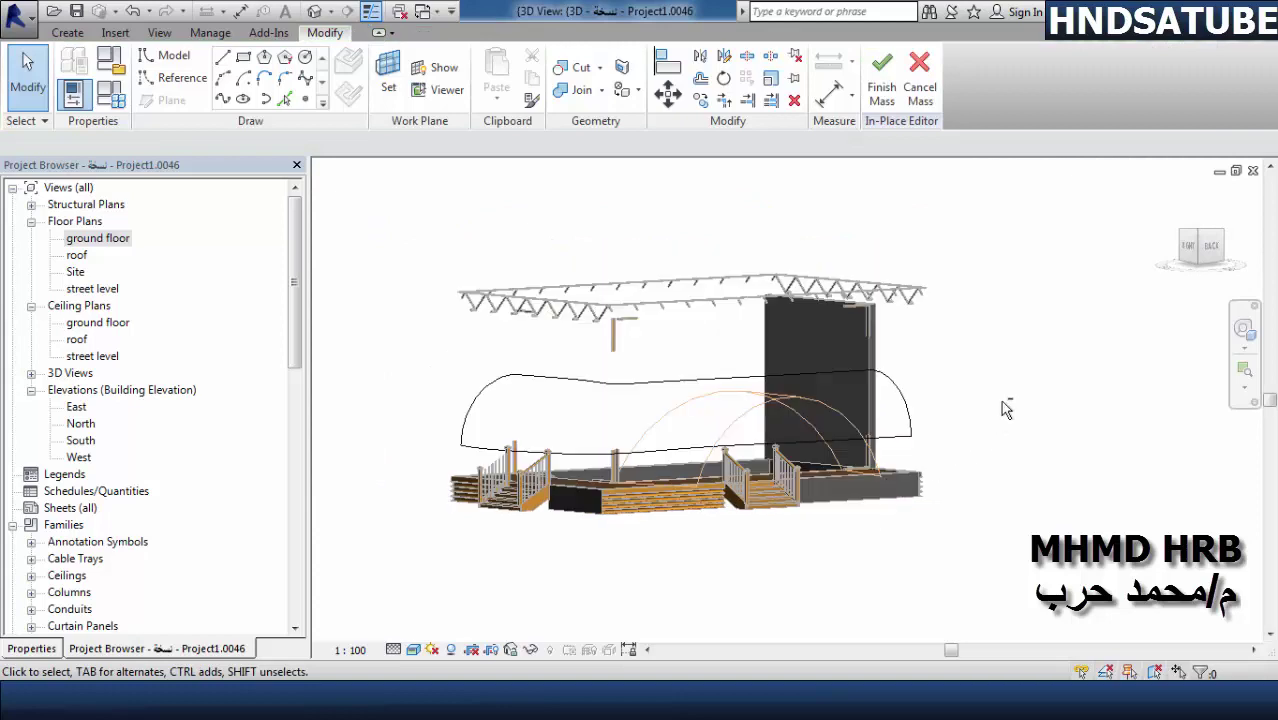
pyautogui.keyDown('shift'); pyautogui.moveTo(1005, 408); pyautogui.dragTo(993, 478, button='middle'); pyautogui.keyUp('shift')
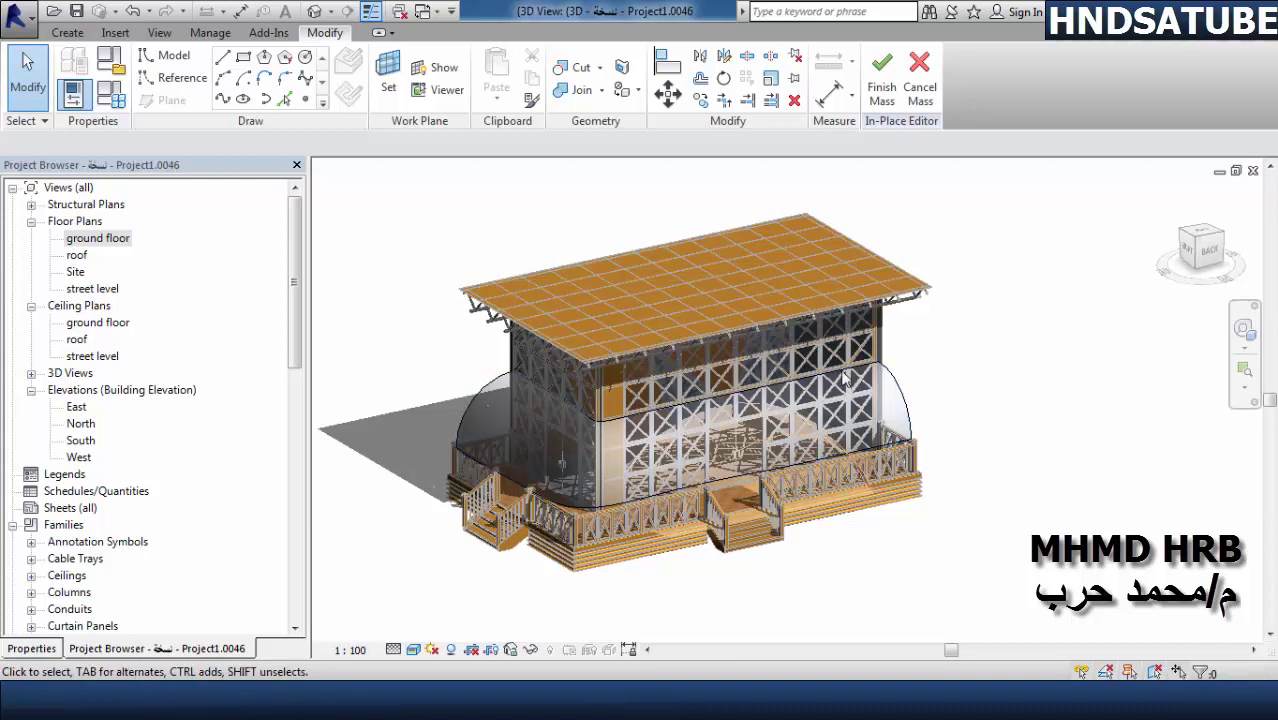
pyautogui.click(578, 67)
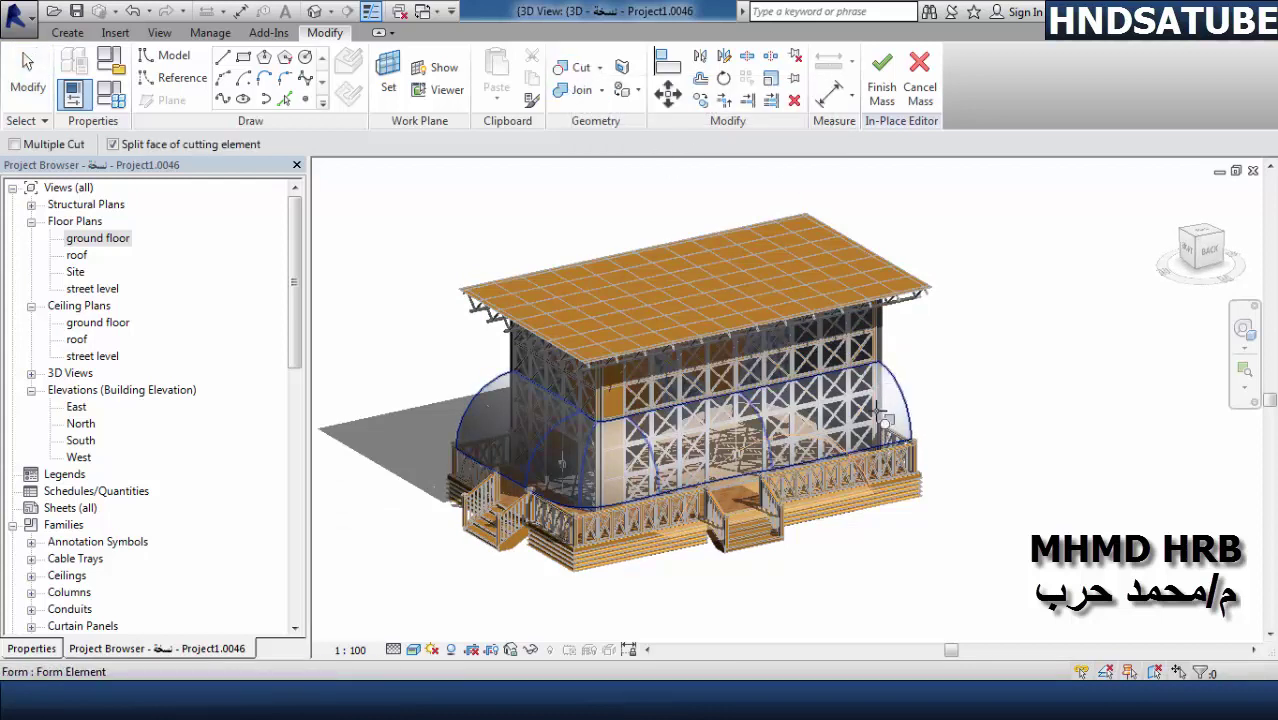
pyautogui.click(800, 492)
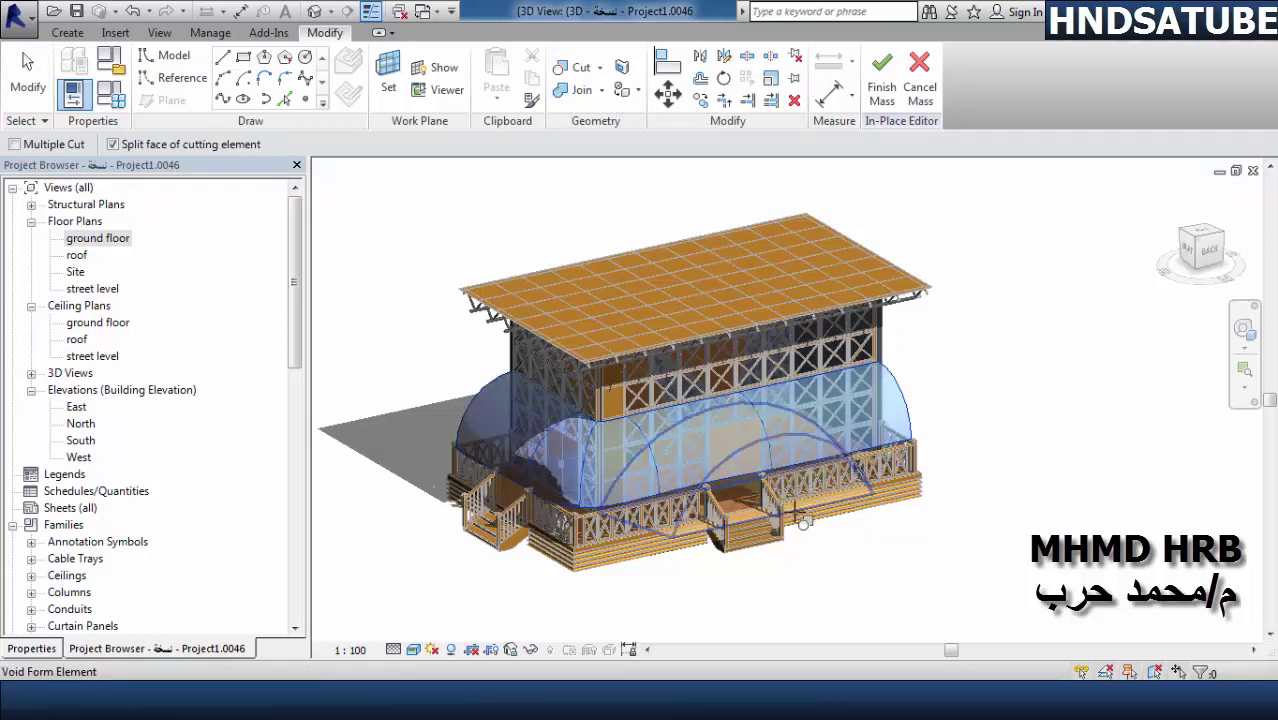
pyautogui.click(803, 522)
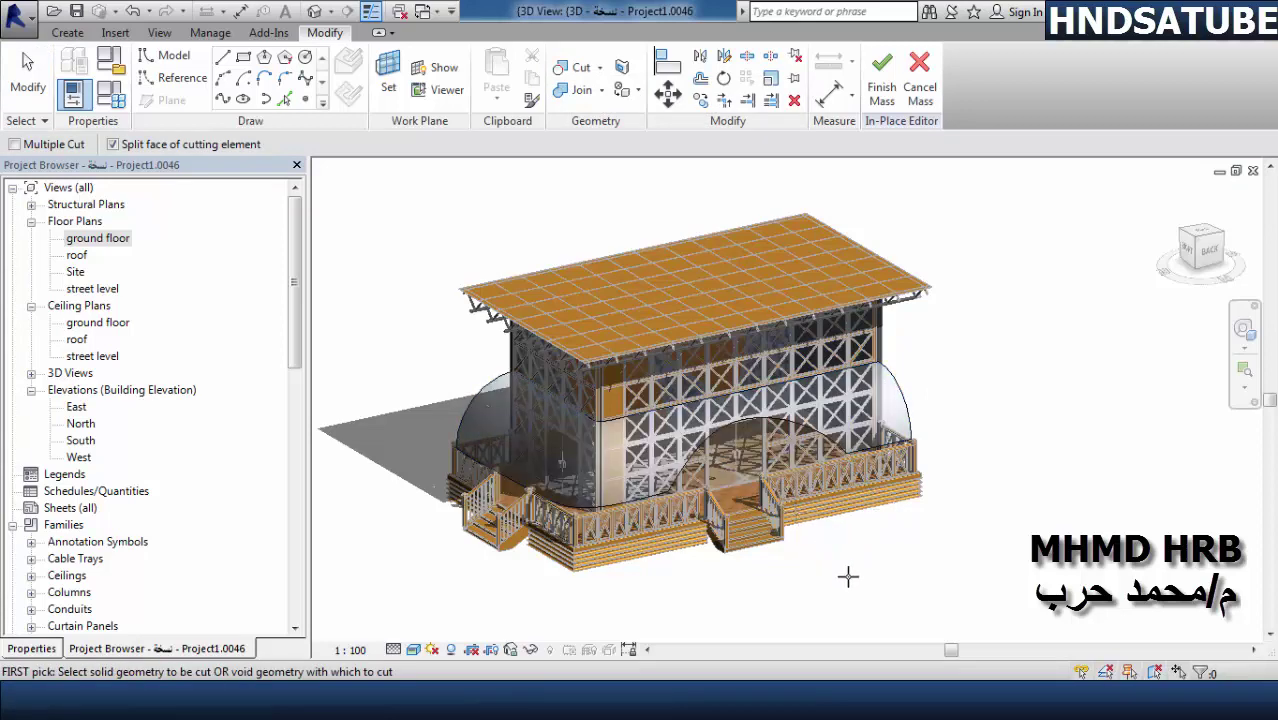
# - Orbit to inspect the new front opening, then return to the ground floor plan
pyautogui.keyDown('shift'); pyautogui.moveTo(848, 576); pyautogui.dragTo(784, 571, button='middle'); pyautogui.keyUp('shift')
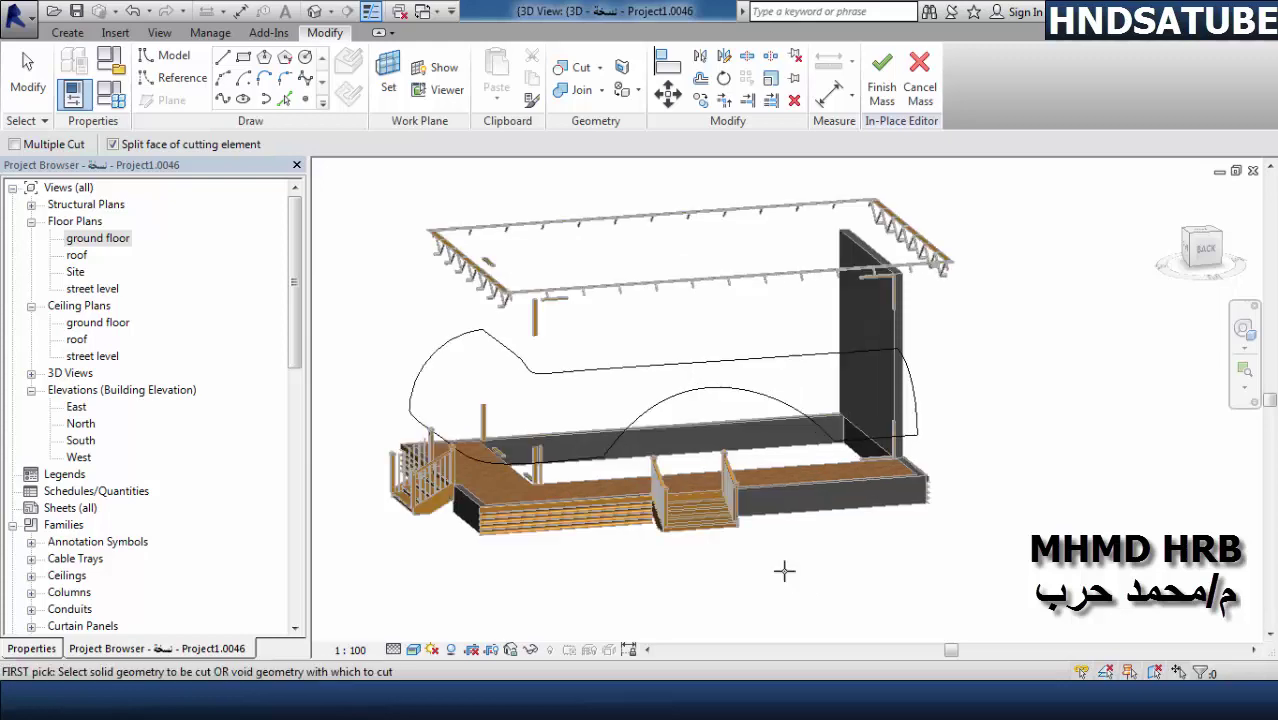
pyautogui.scroll(3, 784, 571)
pyautogui.moveTo(809, 577); pyautogui.dragTo(869, 575, button='middle')
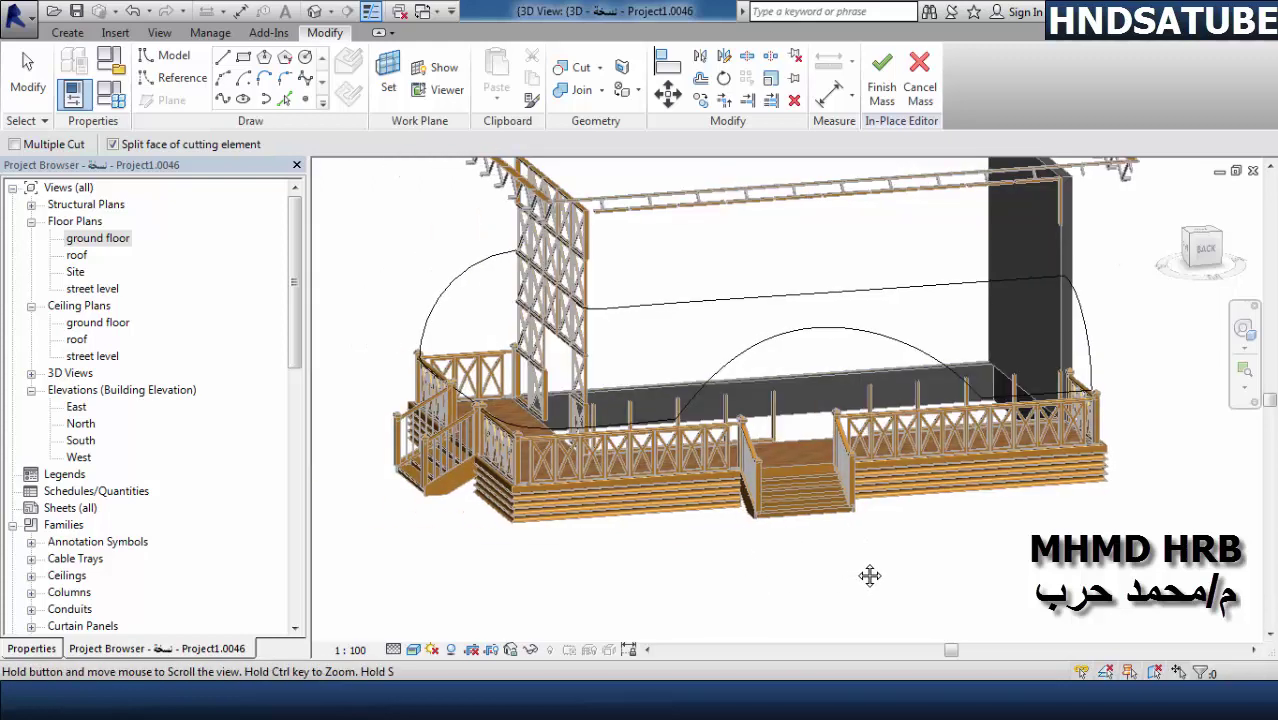
pyautogui.scroll(2, 698, 550)
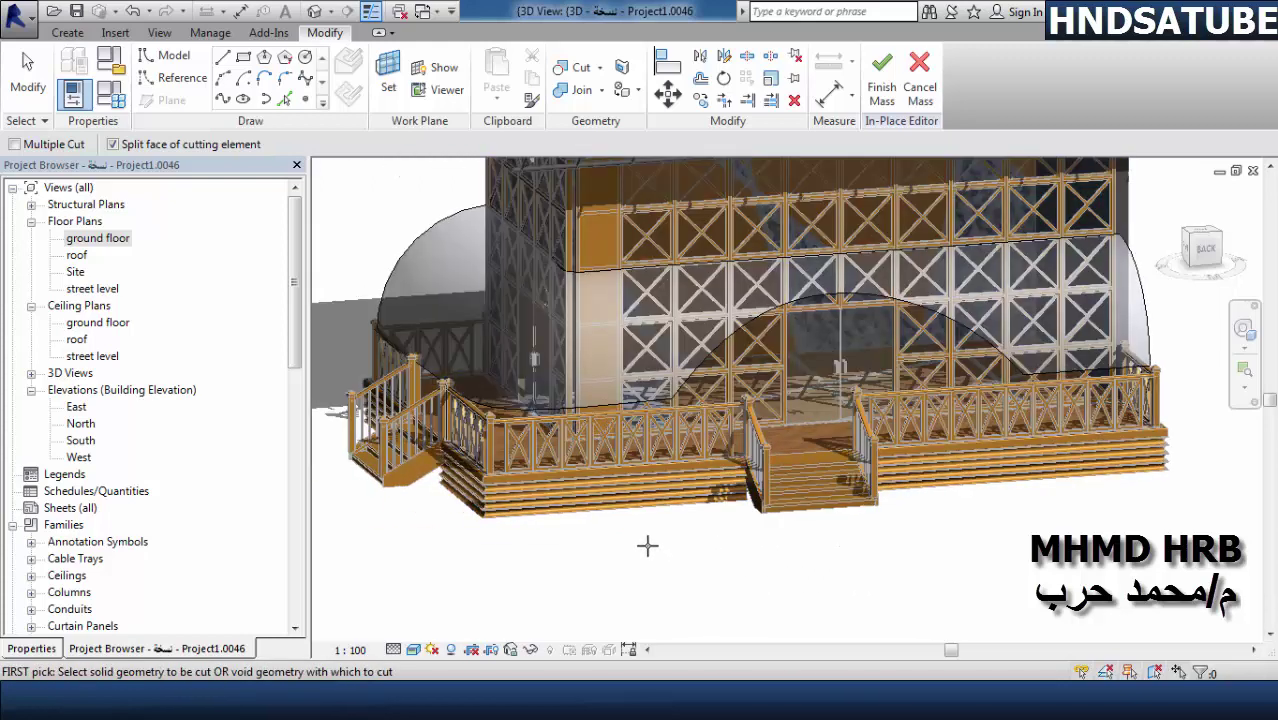
pyautogui.moveTo(648, 542); pyautogui.dragTo(743, 572, button='middle')
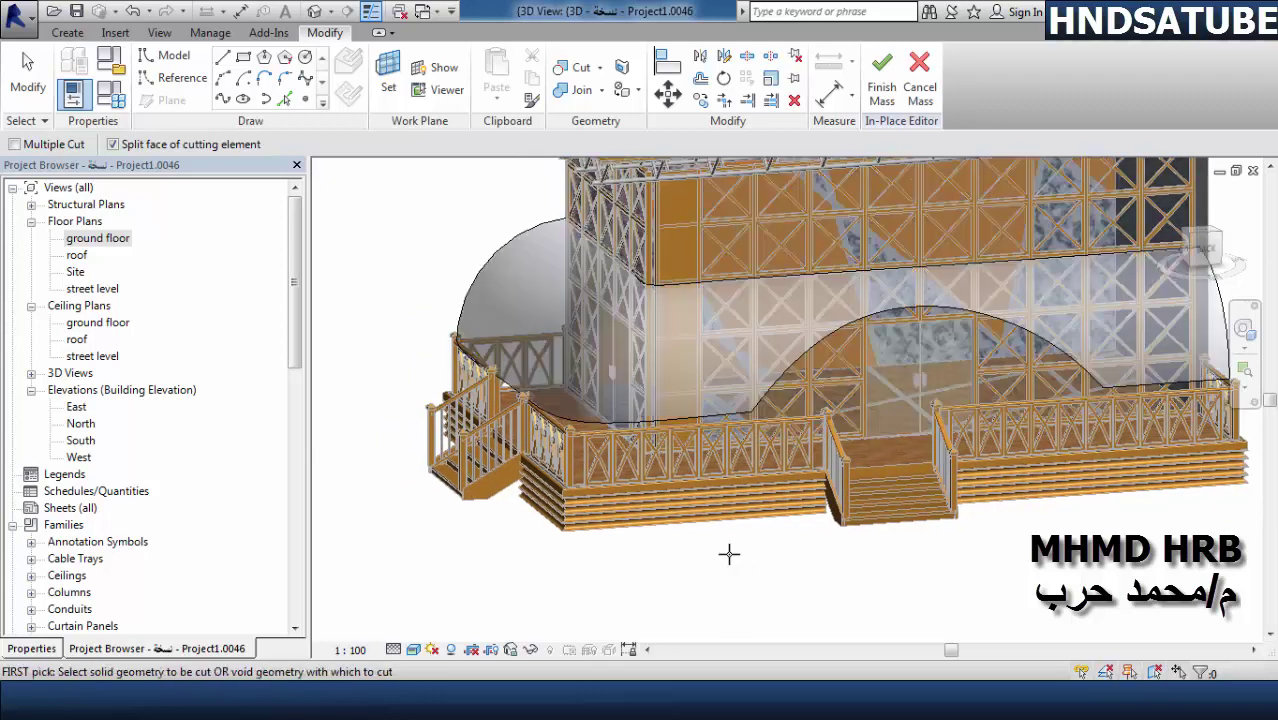
pyautogui.scroll(-2, 568, 552)
pyautogui.keyDown('shift'); pyautogui.moveTo(568, 548); pyautogui.dragTo(679, 568, button='middle'); pyautogui.keyUp('shift')
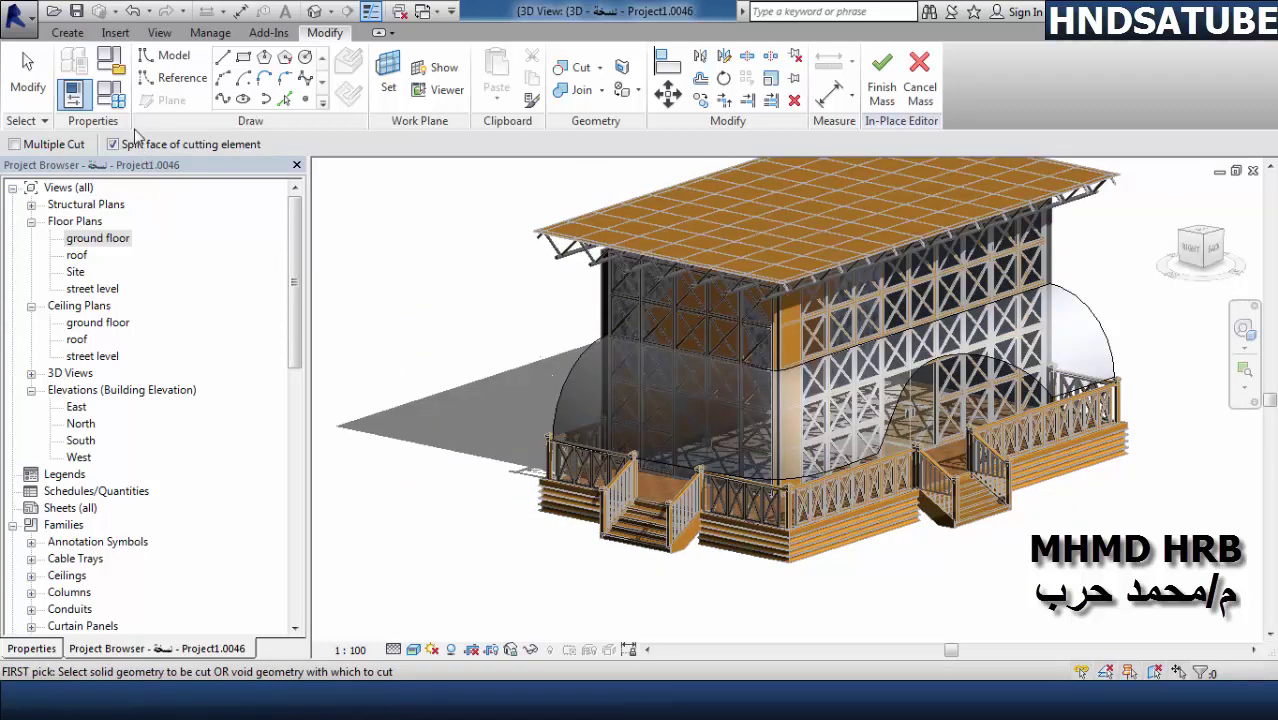
pyautogui.doubleClick(100, 241)
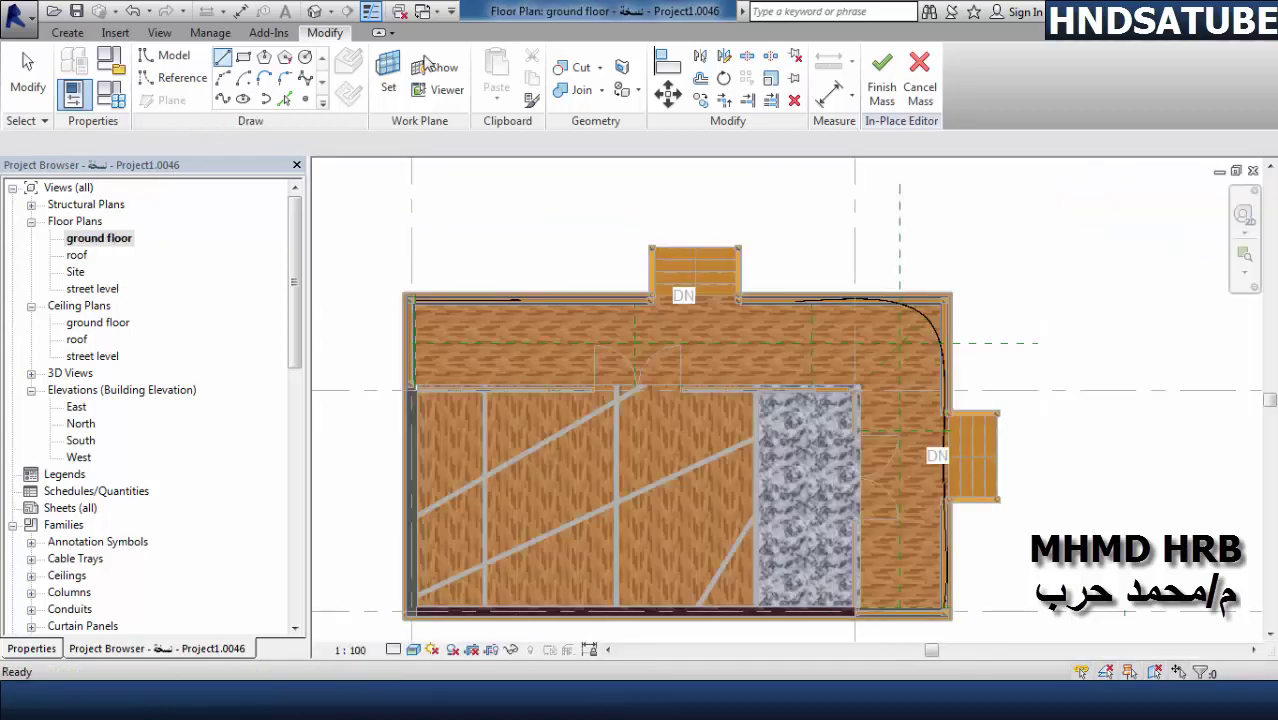
# - Set Reference Plane : B as the work plane and open Elevation: East
pyautogui.click(388, 76)
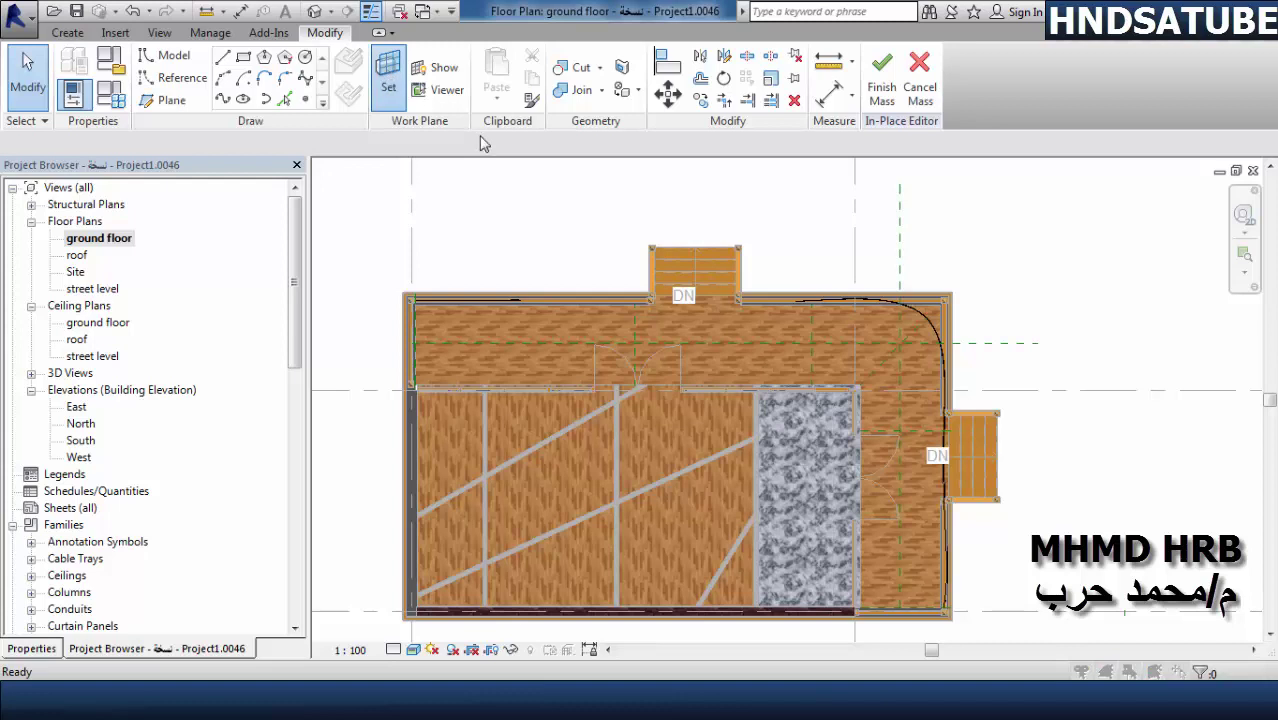
pyautogui.click(998, 372)
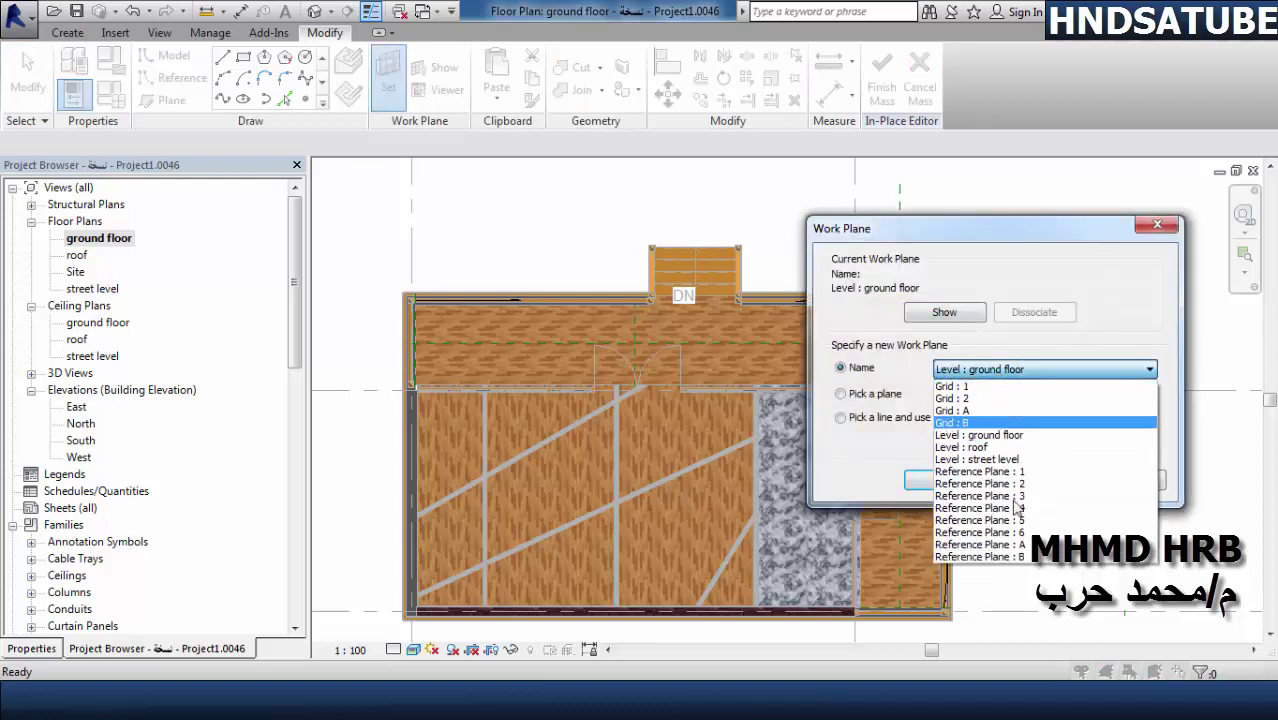
pyautogui.click(1020, 557)
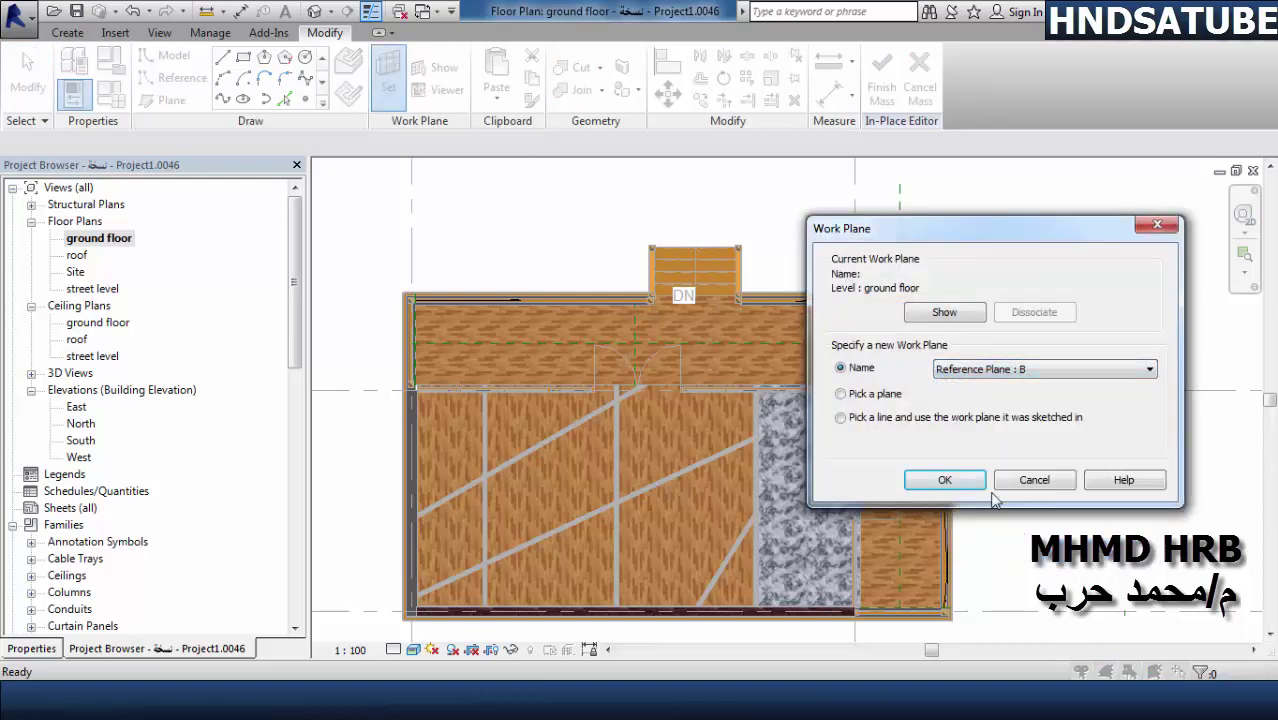
pyautogui.click(966, 482)
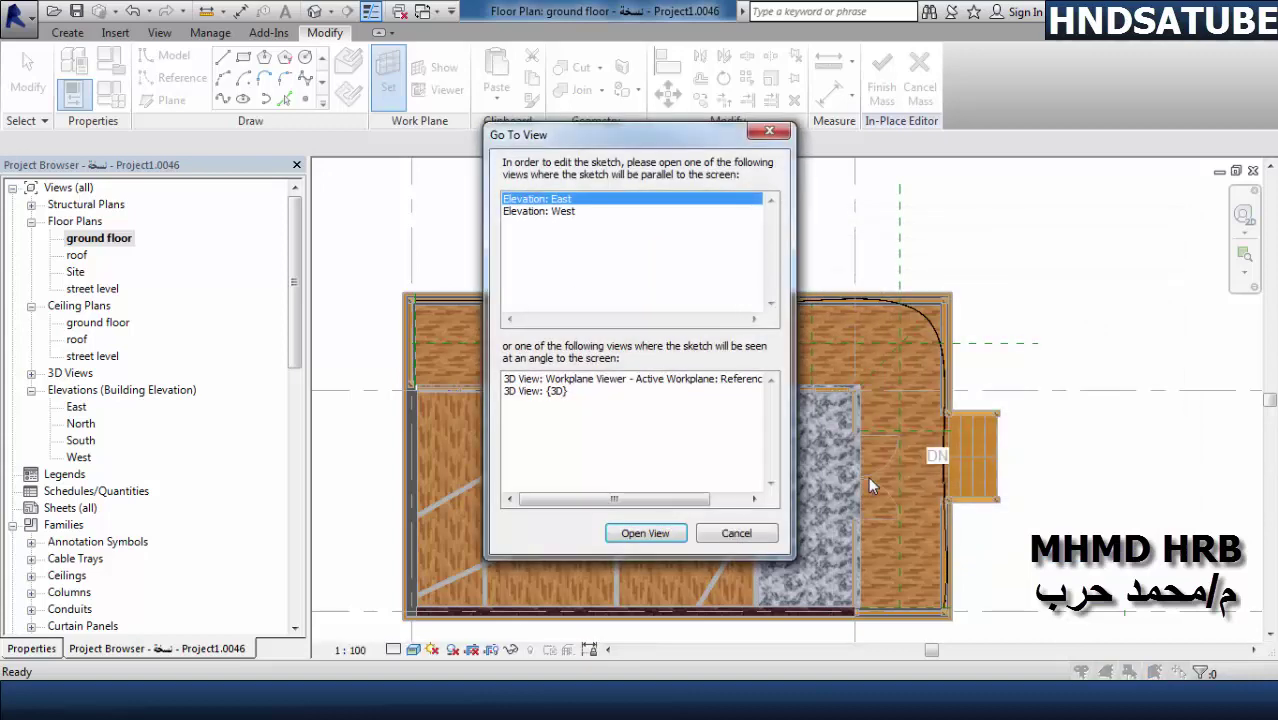
pyautogui.click(636, 534)
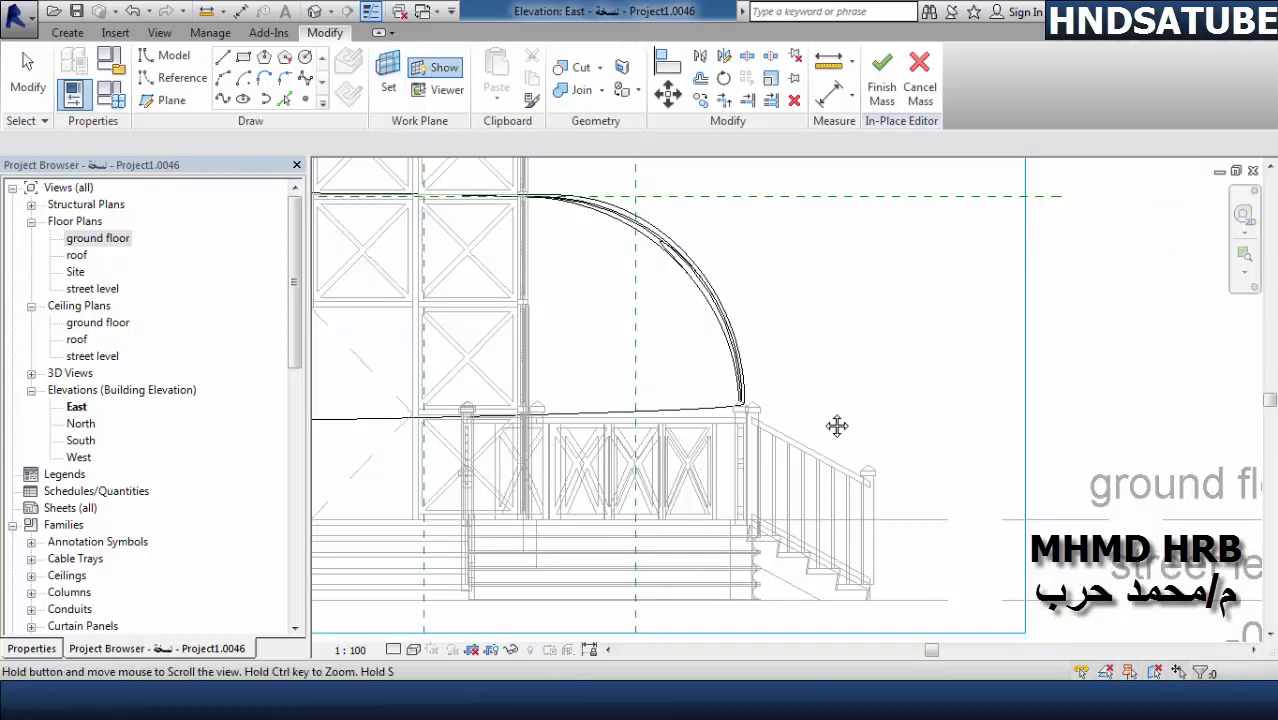
# - Draw a 180° half-circle arch between the left and right railing endpoints
pyautogui.scroll(-2, 836, 422)
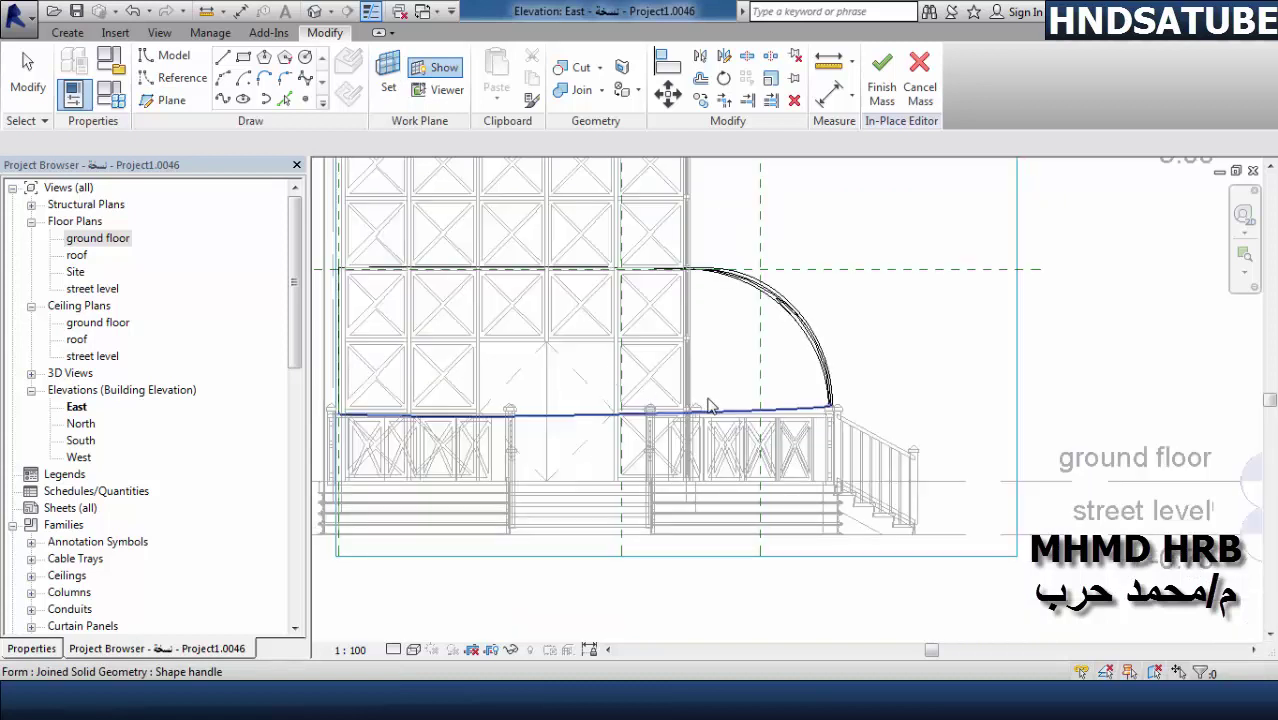
pyautogui.scroll(-2, 756, 428)
pyautogui.scroll(-1, 756, 428)
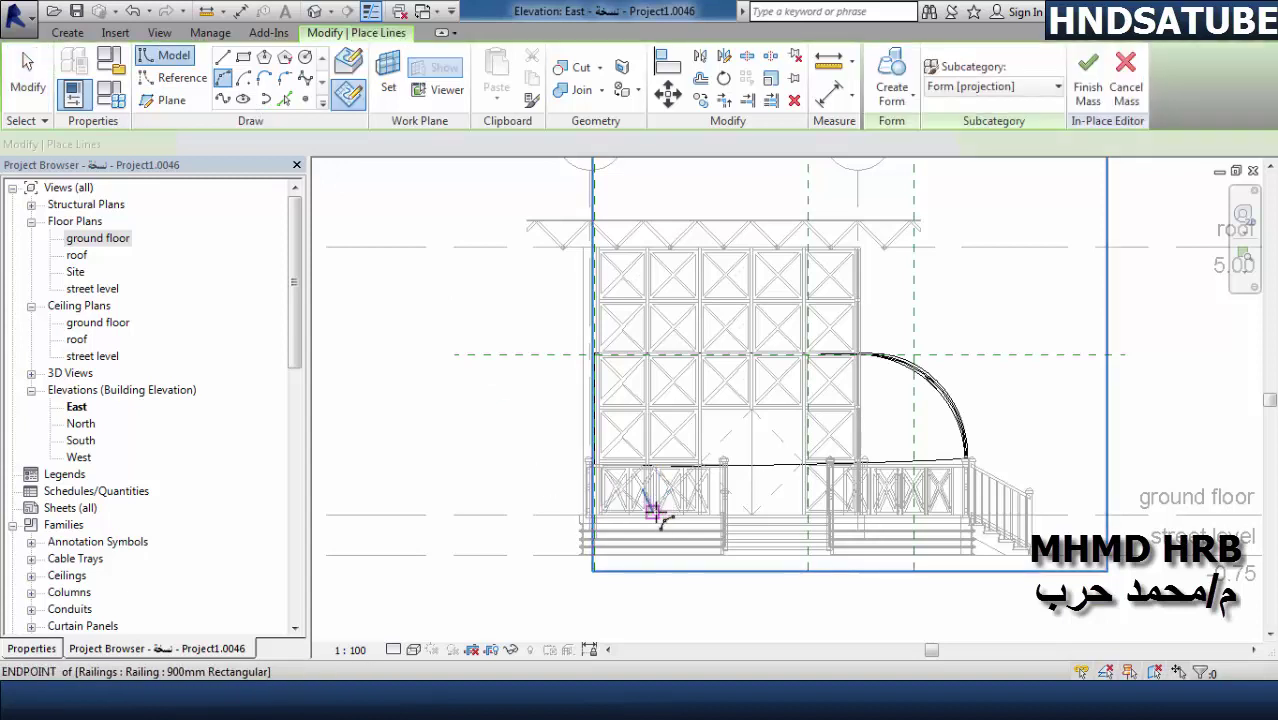
pyautogui.click(658, 510)
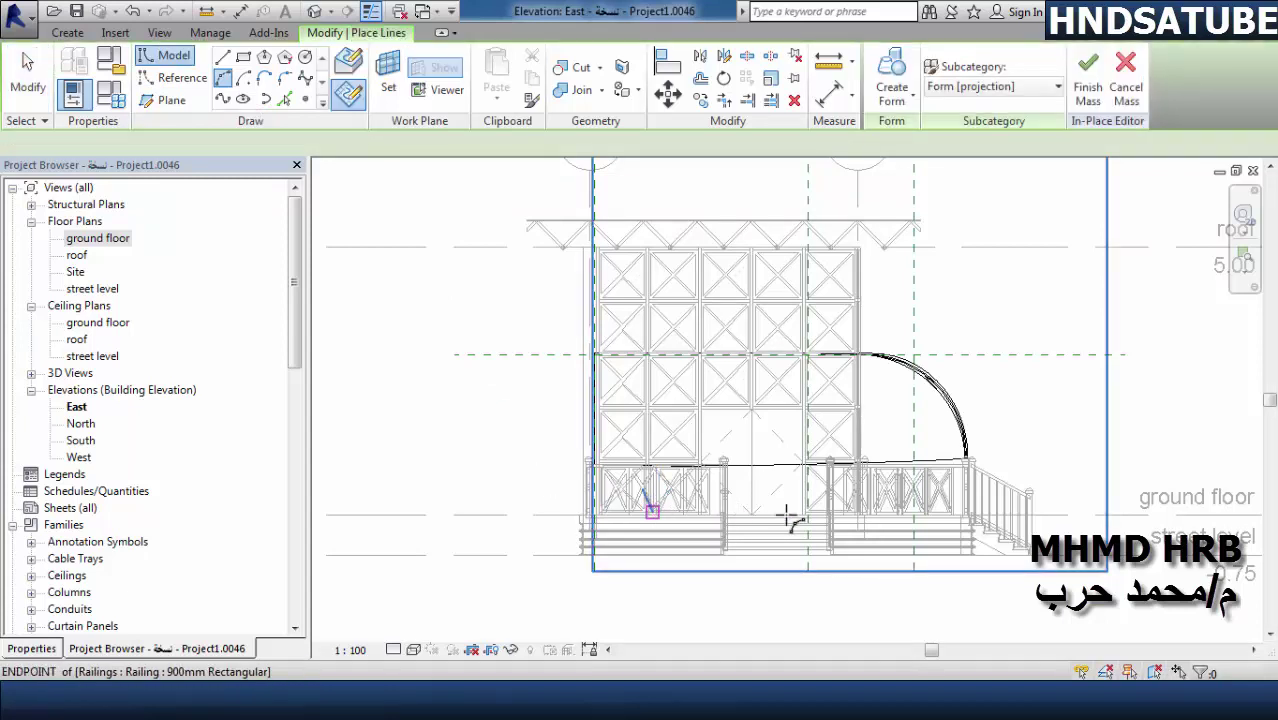
pyautogui.click(900, 515)
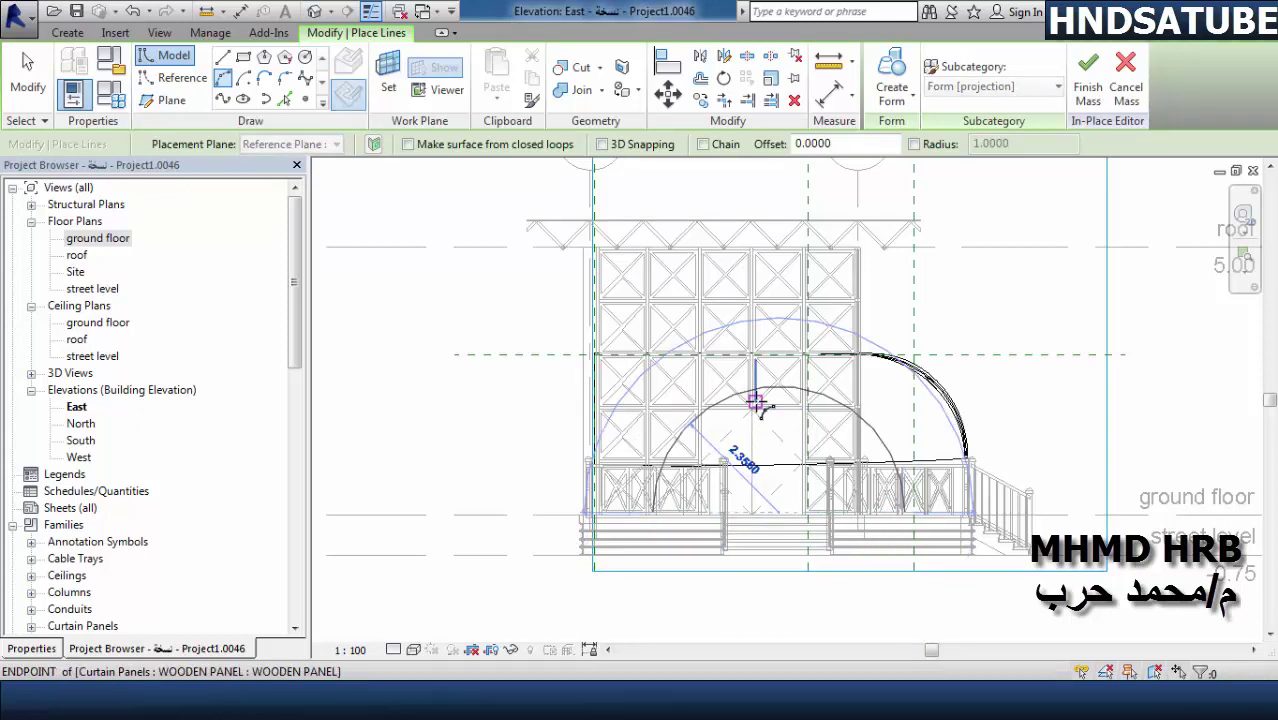
pyautogui.click(757, 403)
# - Draw the connecting base curve to close the arch profile and select the whole chain
pyautogui.click(249, 87)
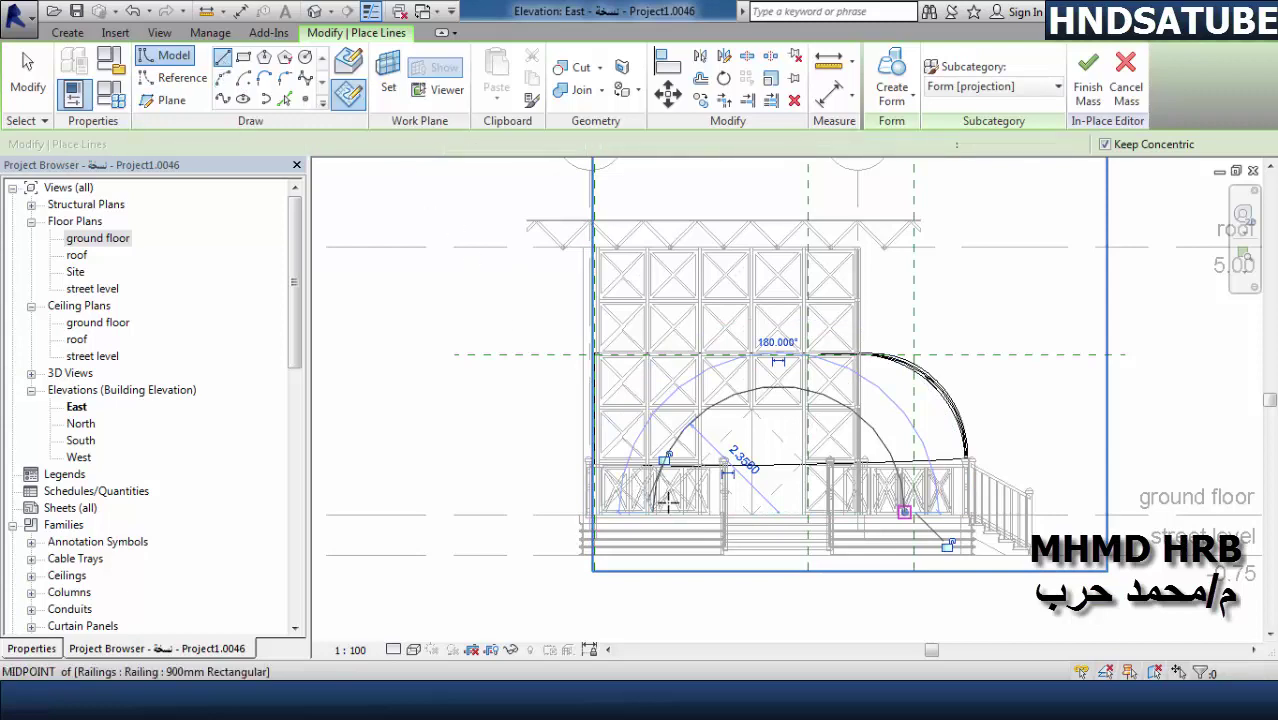
pyautogui.scroll(2, 668, 502)
pyautogui.scroll(2, 675, 524)
pyautogui.scroll(1, 662, 570)
pyautogui.scroll(2, 663, 567)
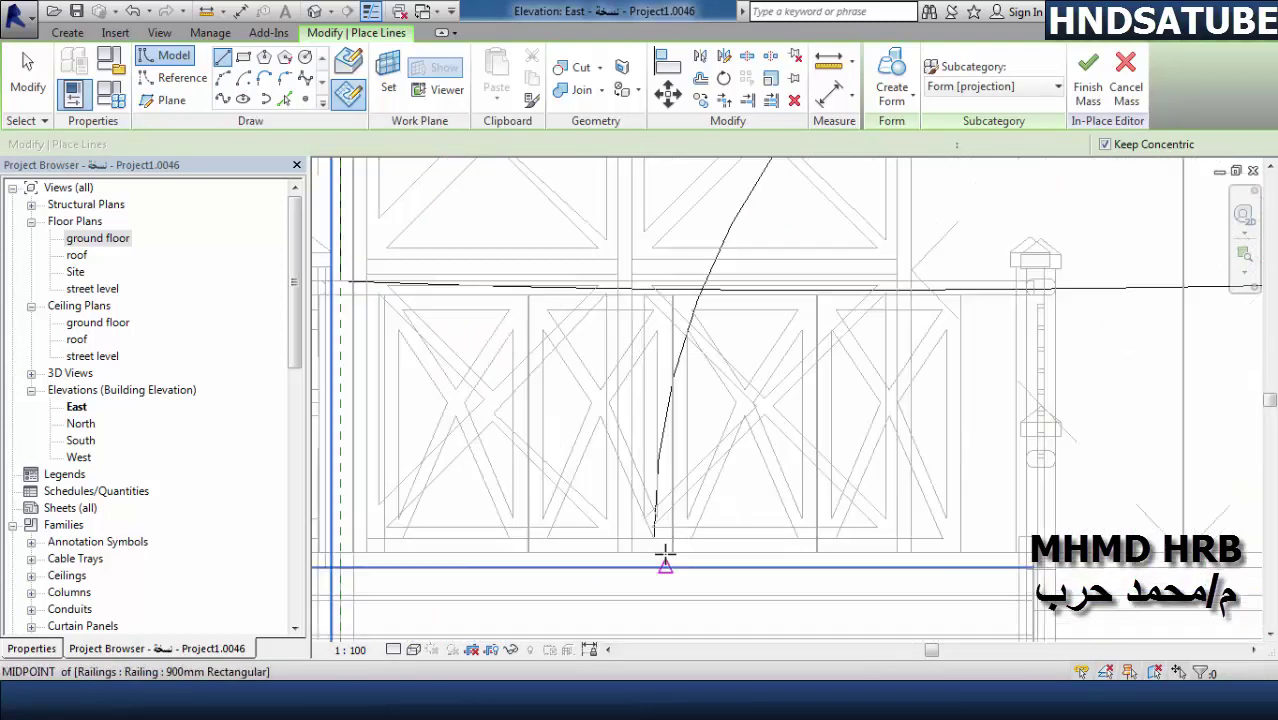
pyautogui.scroll(1, 655, 545)
pyautogui.click(650, 520)
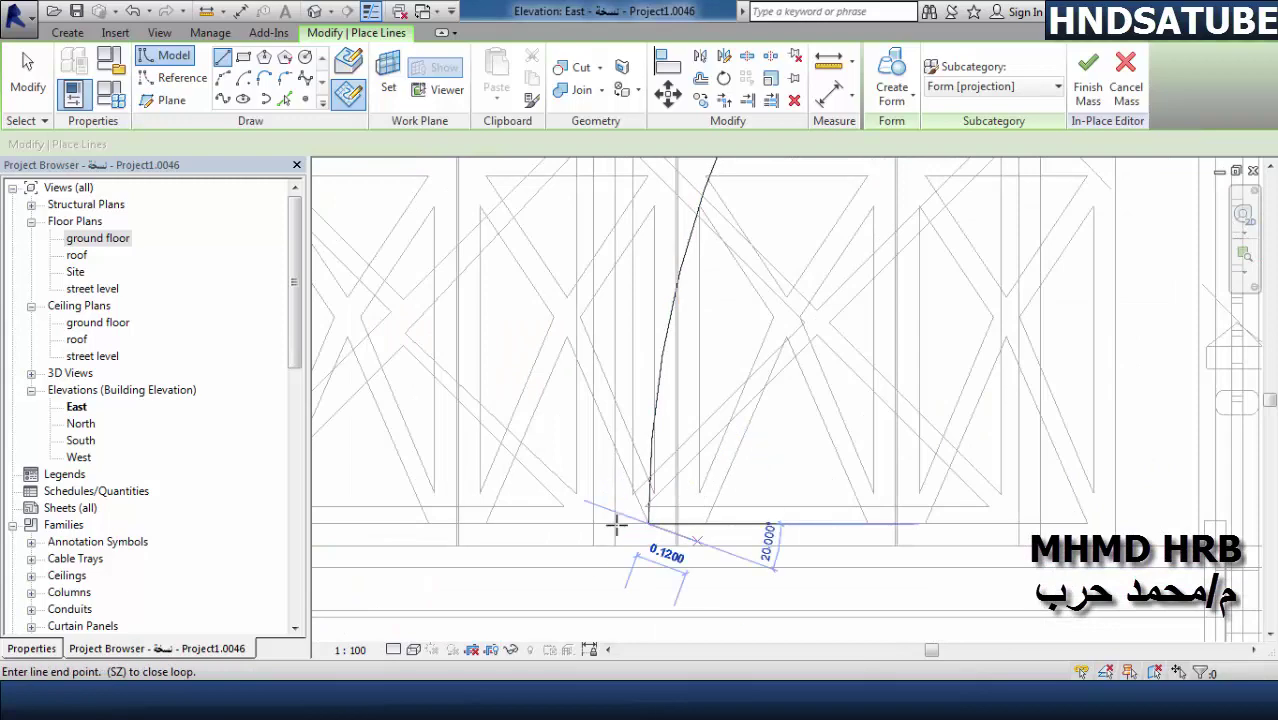
pyautogui.scroll(-1, 613, 522)
pyautogui.scroll(-1, 613, 520)
pyautogui.scroll(-1, 613, 514)
pyautogui.scroll(-1, 742, 516)
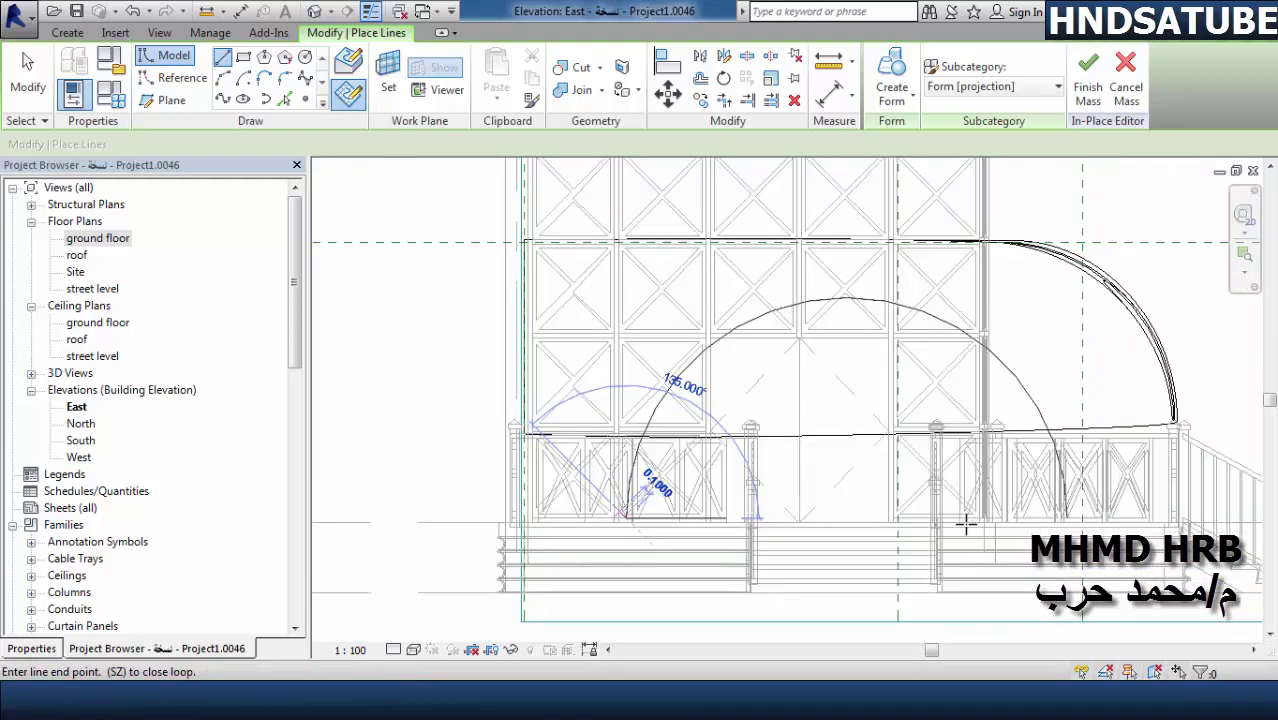
pyautogui.scroll(1, 964, 522)
pyautogui.scroll(1, 1030, 522)
pyautogui.scroll(1, 1030, 522)
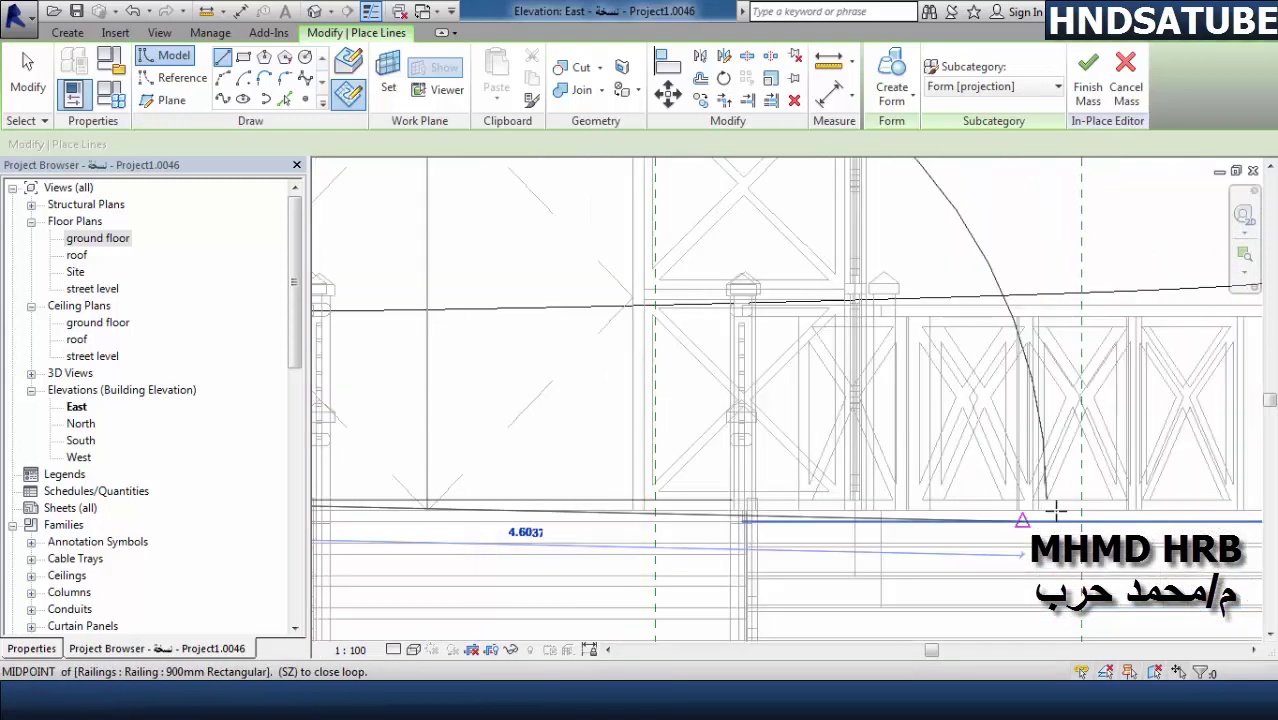
pyautogui.scroll(2, 1055, 508)
pyautogui.scroll(1, 1061, 491)
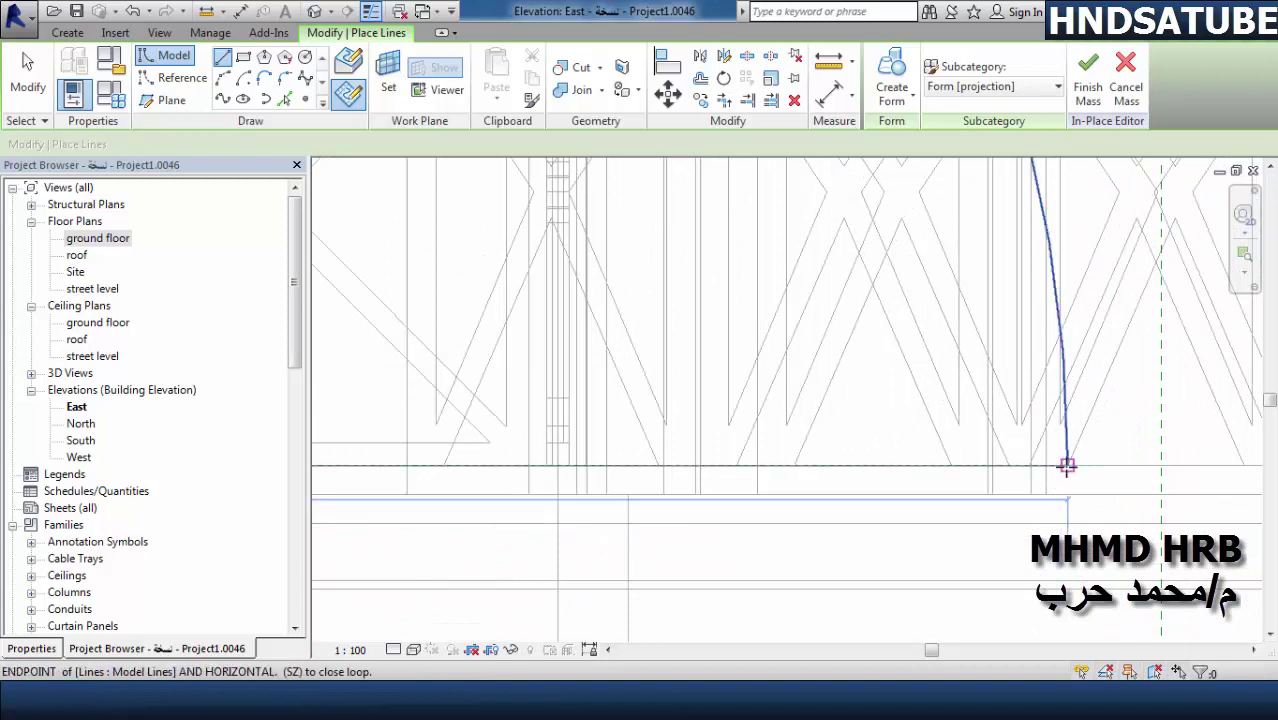
pyautogui.click(1067, 465)
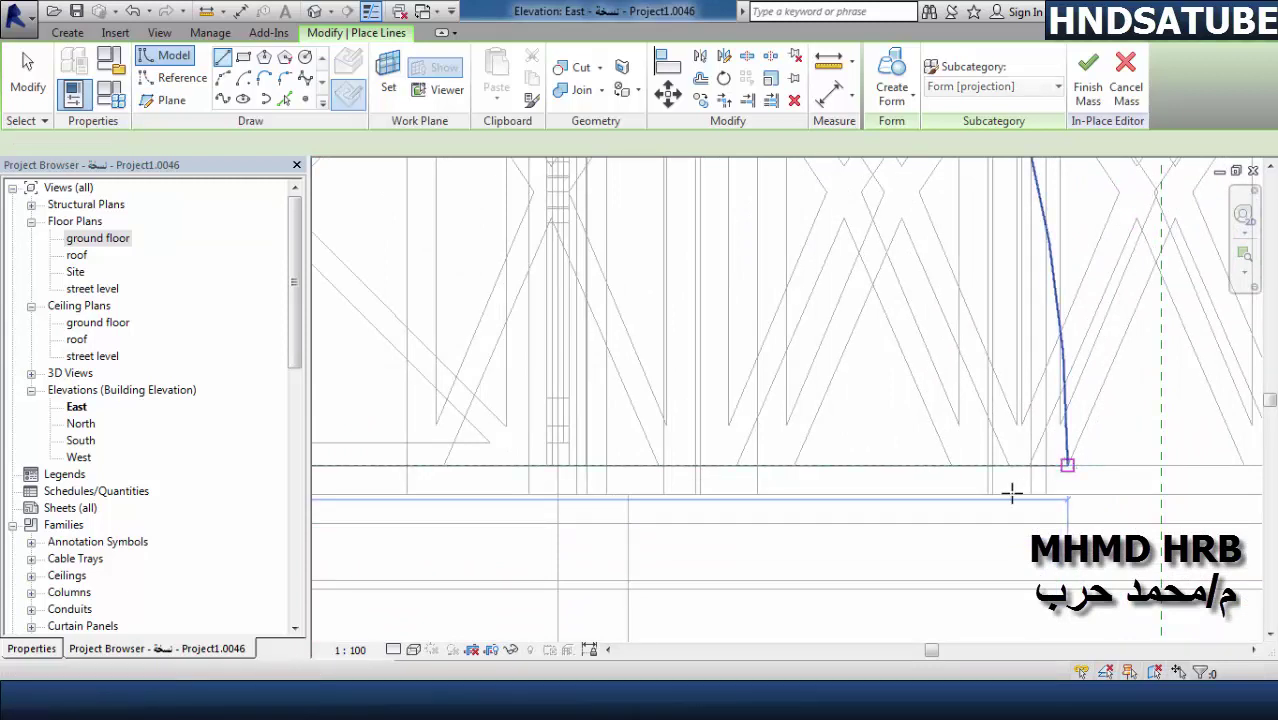
pyautogui.scroll(-2, 995, 494)
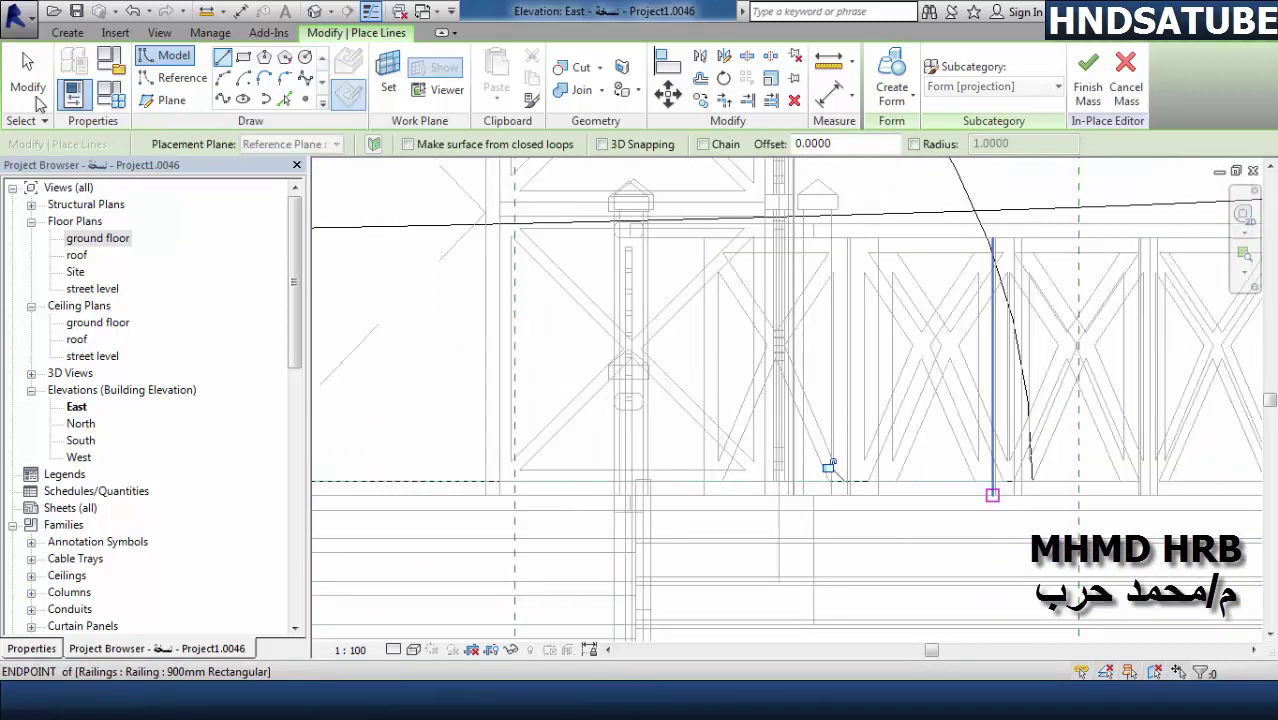
pyautogui.press('Escape')
pyautogui.press('Escape')
pyautogui.press('Escape')
pyautogui.scroll(-3, 926, 527)
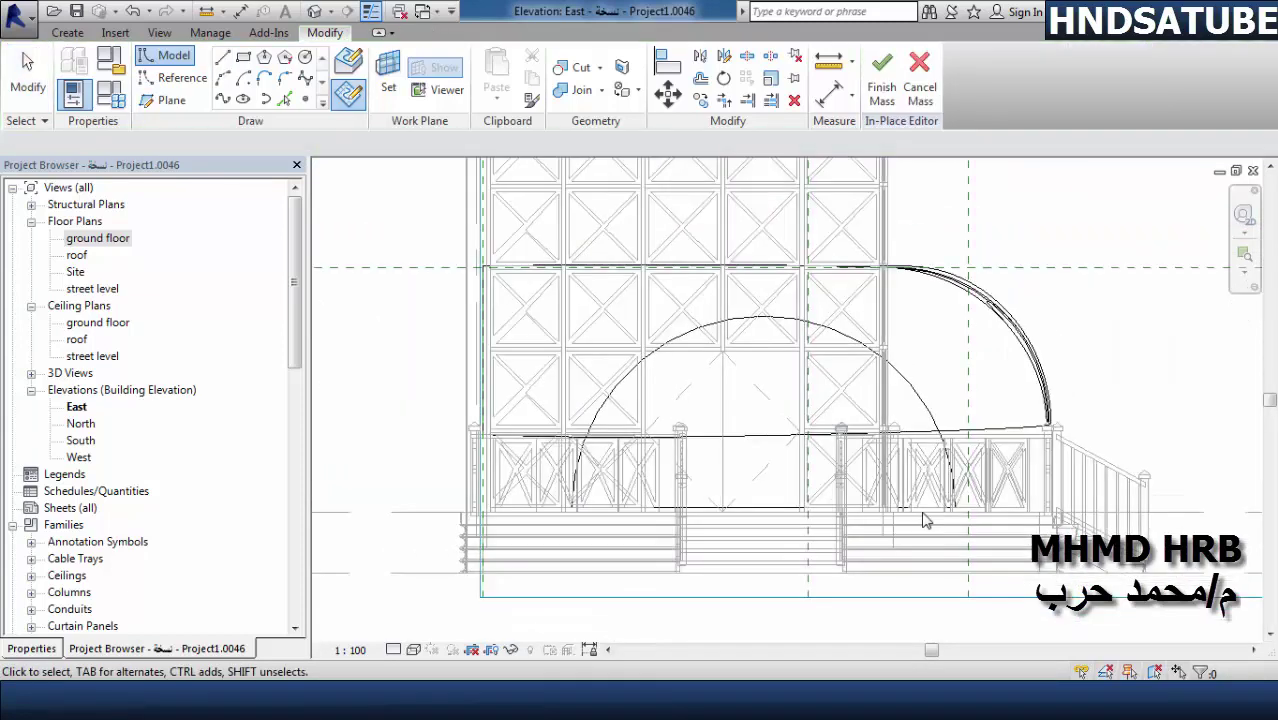
pyautogui.press('Tab')
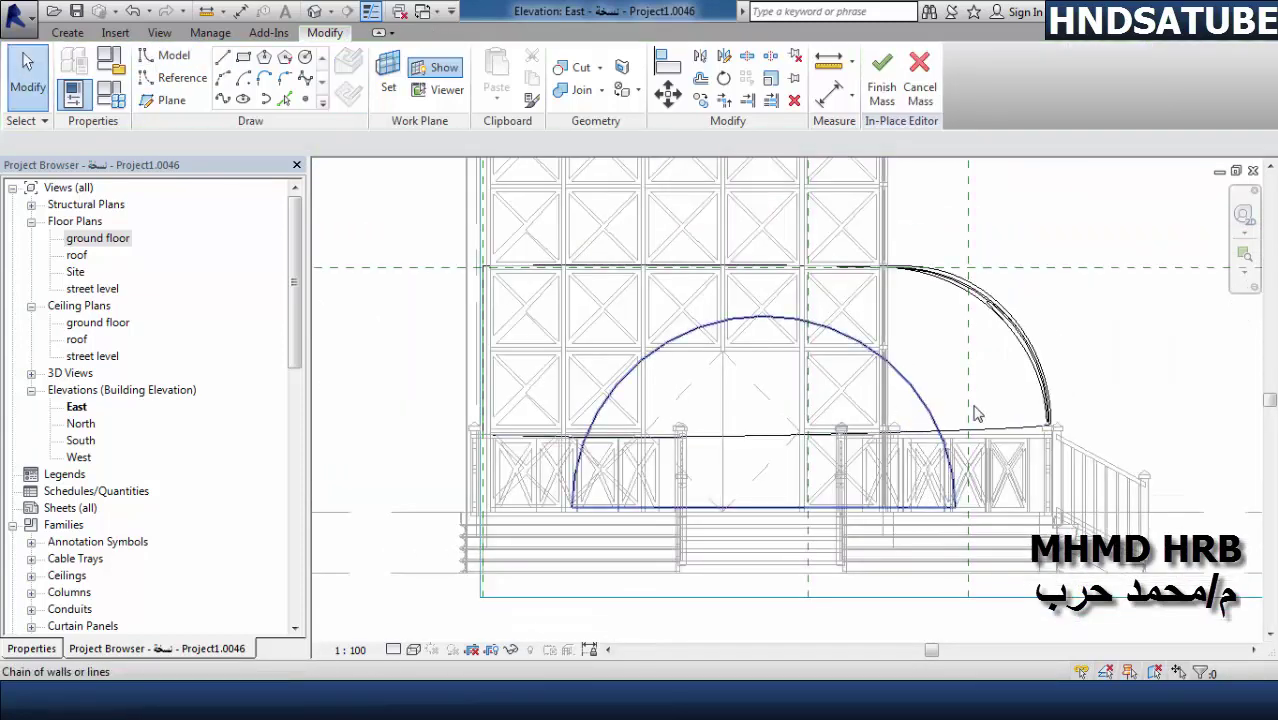
# - Create a void form from the closed arch profile and open the ground floor plan
pyautogui.click(922, 386)
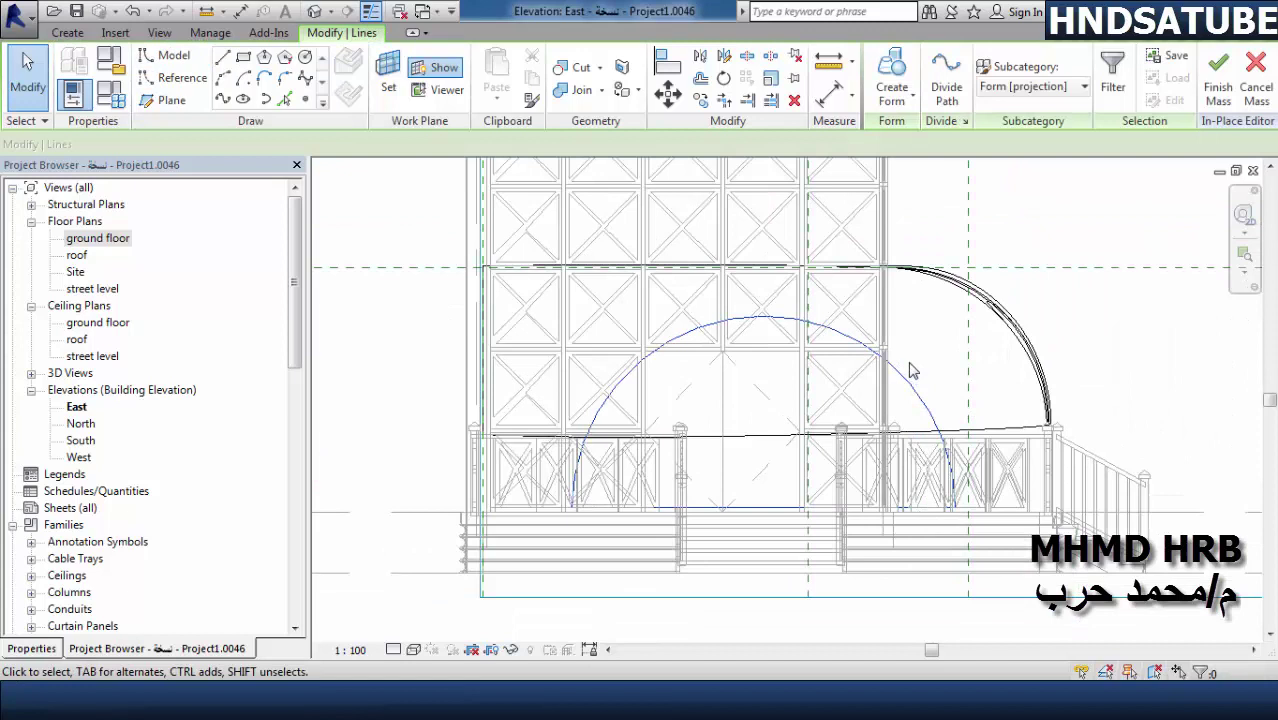
pyautogui.click(913, 100)
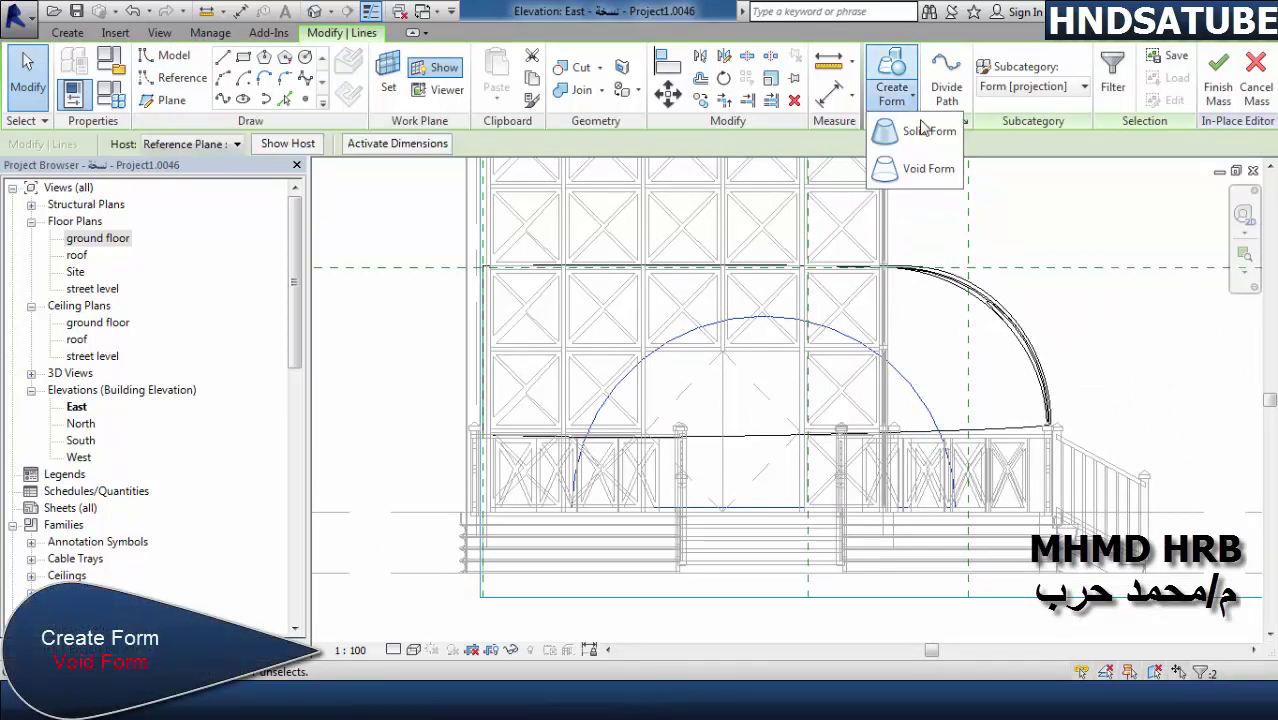
pyautogui.click(924, 172)
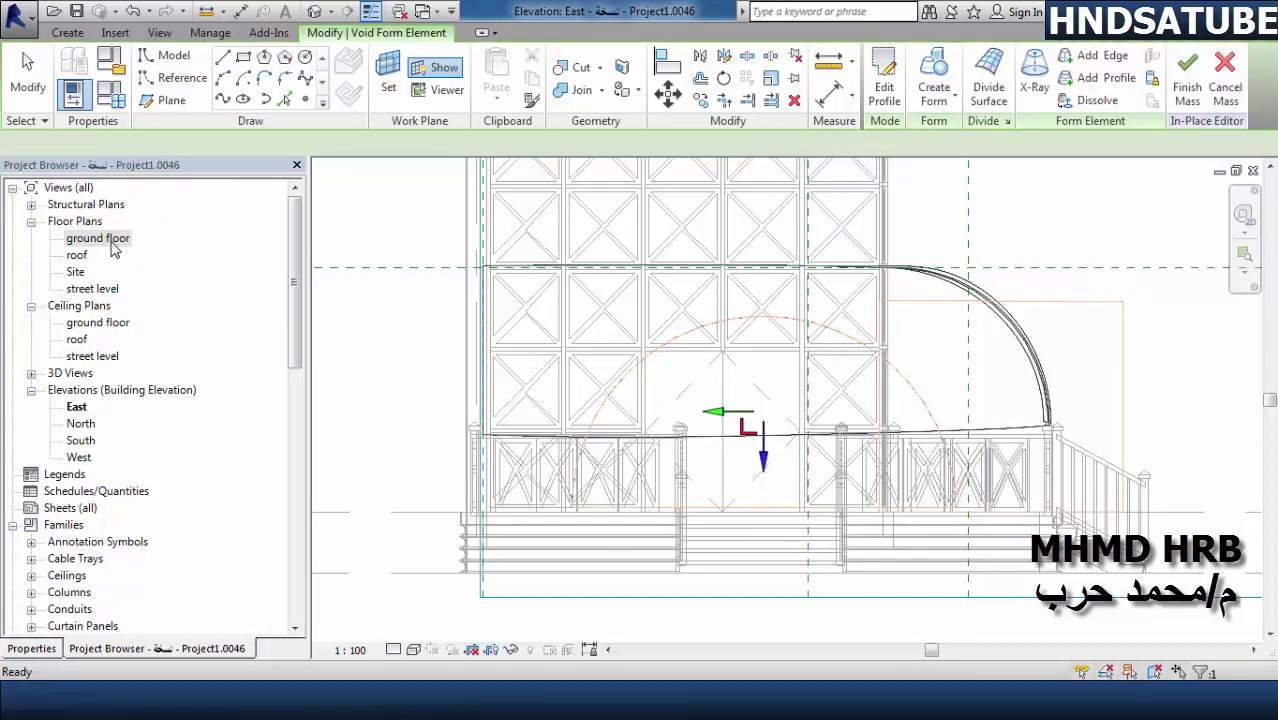
pyautogui.click(611, 405)
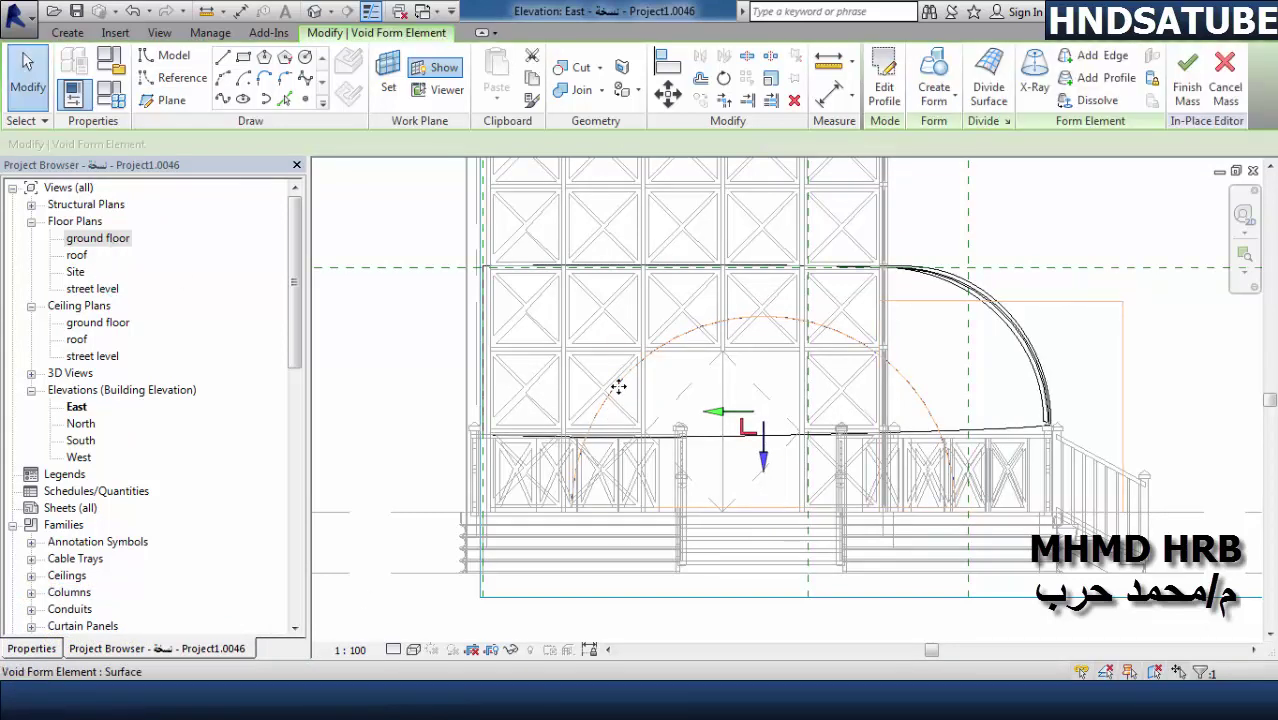
pyautogui.doubleClick(104, 242)
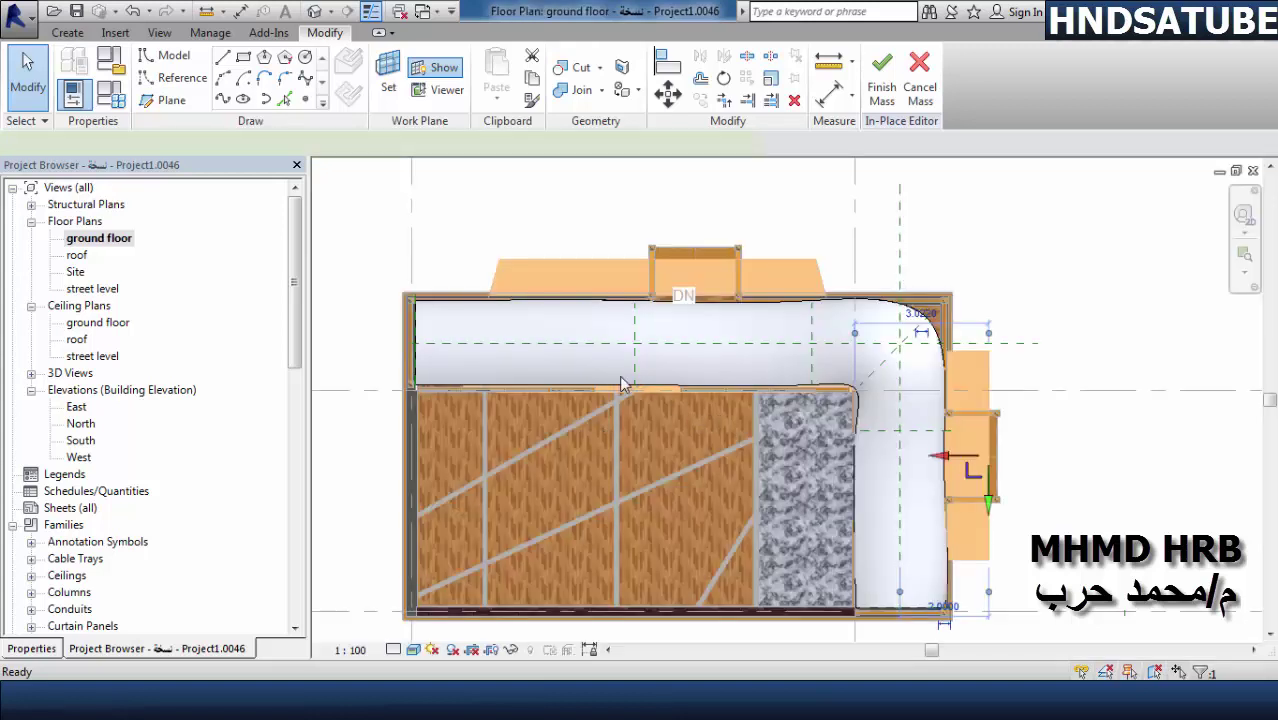
# - Switch to 3D and orbit to check the canopy's openings at the front steps and side stair
pyautogui.moveTo(974, 517); pyautogui.dragTo(876, 479, button='middle')
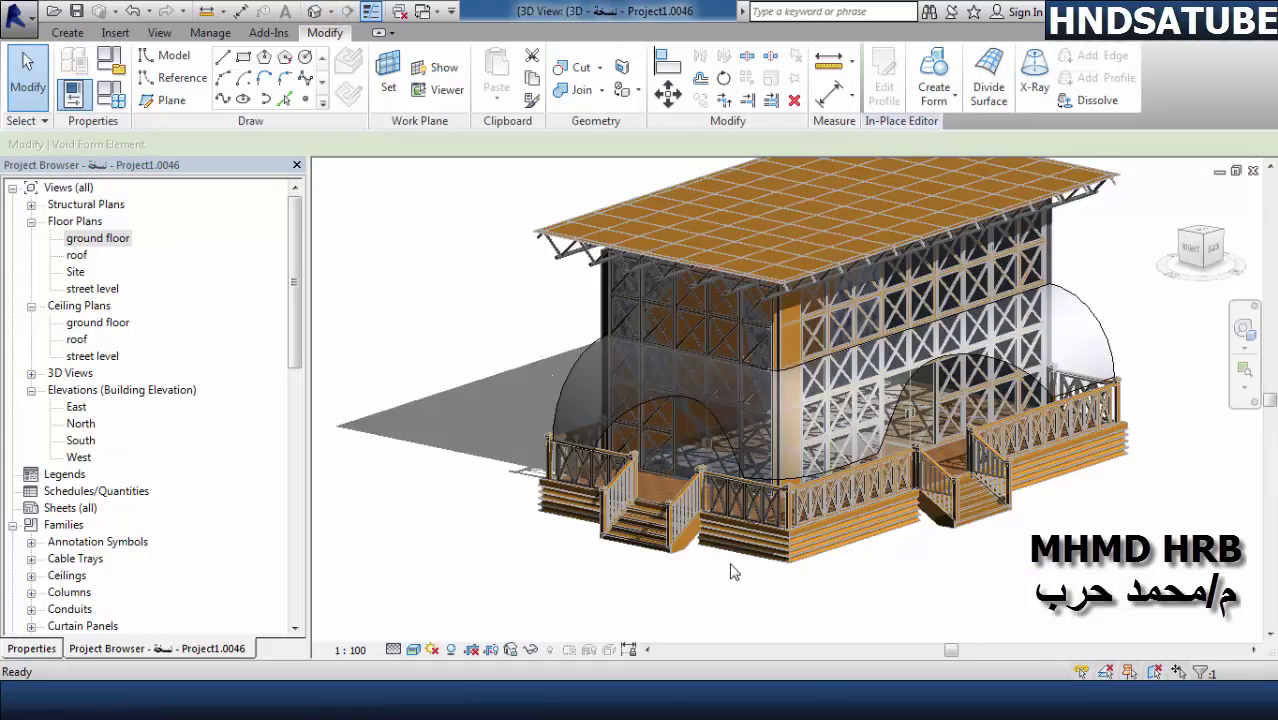
pyautogui.click(731, 576)
pyautogui.keyDown('shift'); pyautogui.moveTo(782, 570); pyautogui.dragTo(816, 578, button='middle'); pyautogui.keyUp('shift')
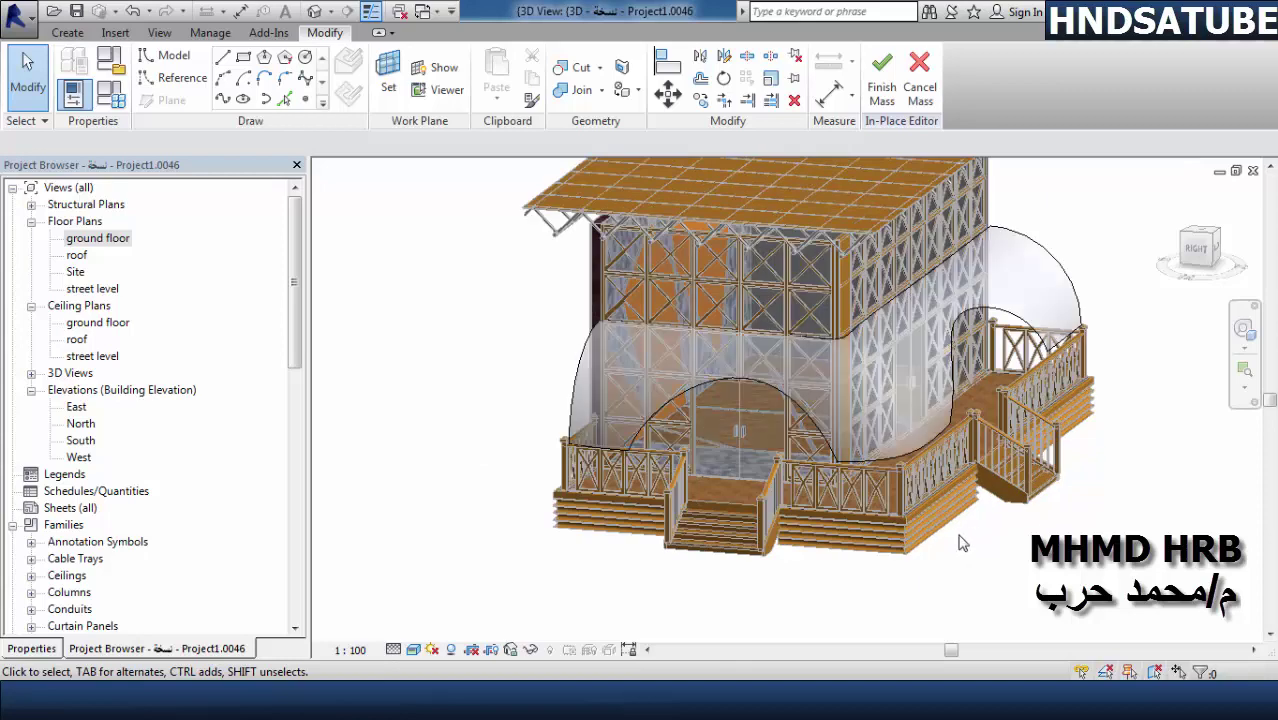
pyautogui.keyDown('shift'); pyautogui.moveTo(969, 542); pyautogui.dragTo(919, 565, button='middle'); pyautogui.keyUp('shift')
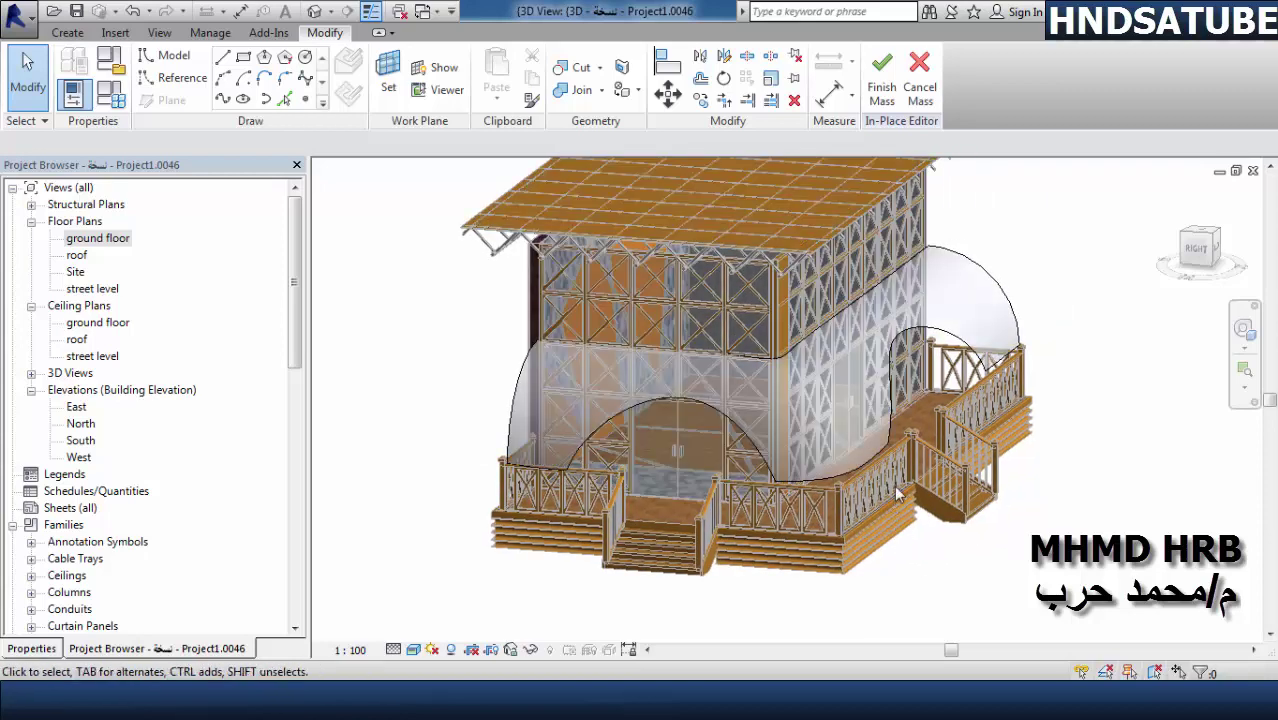
pyautogui.click(891, 433)
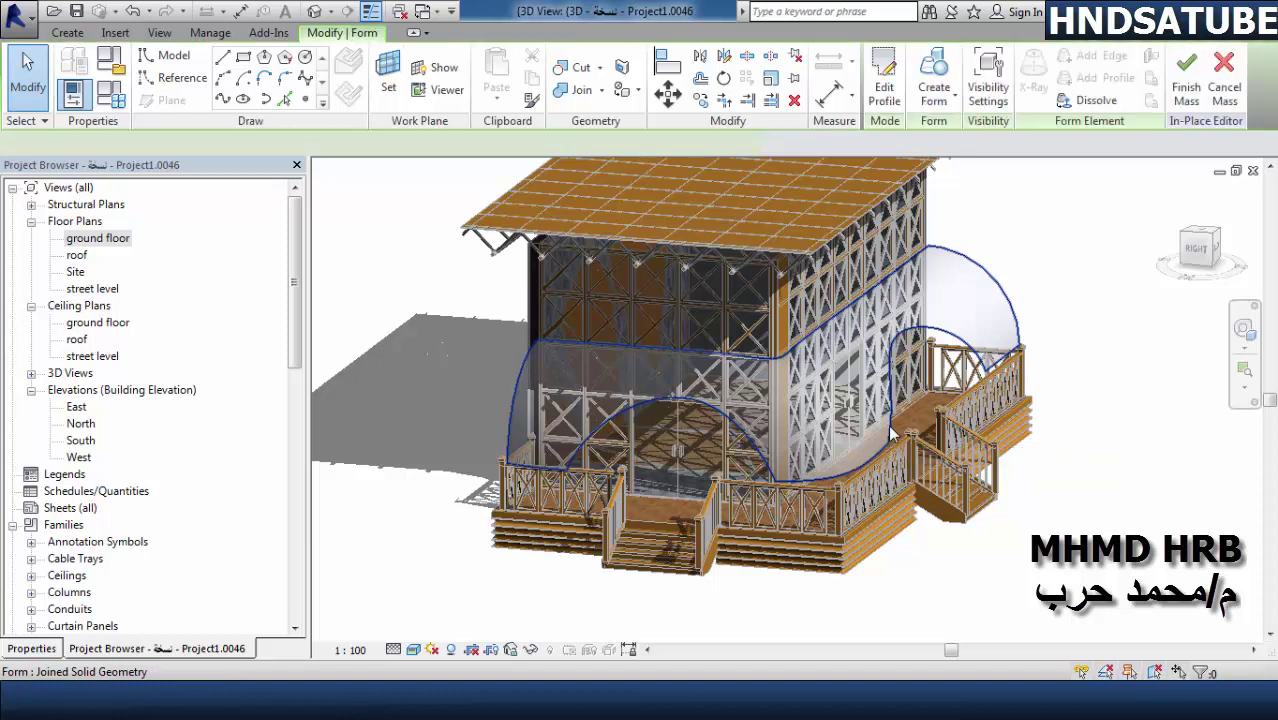
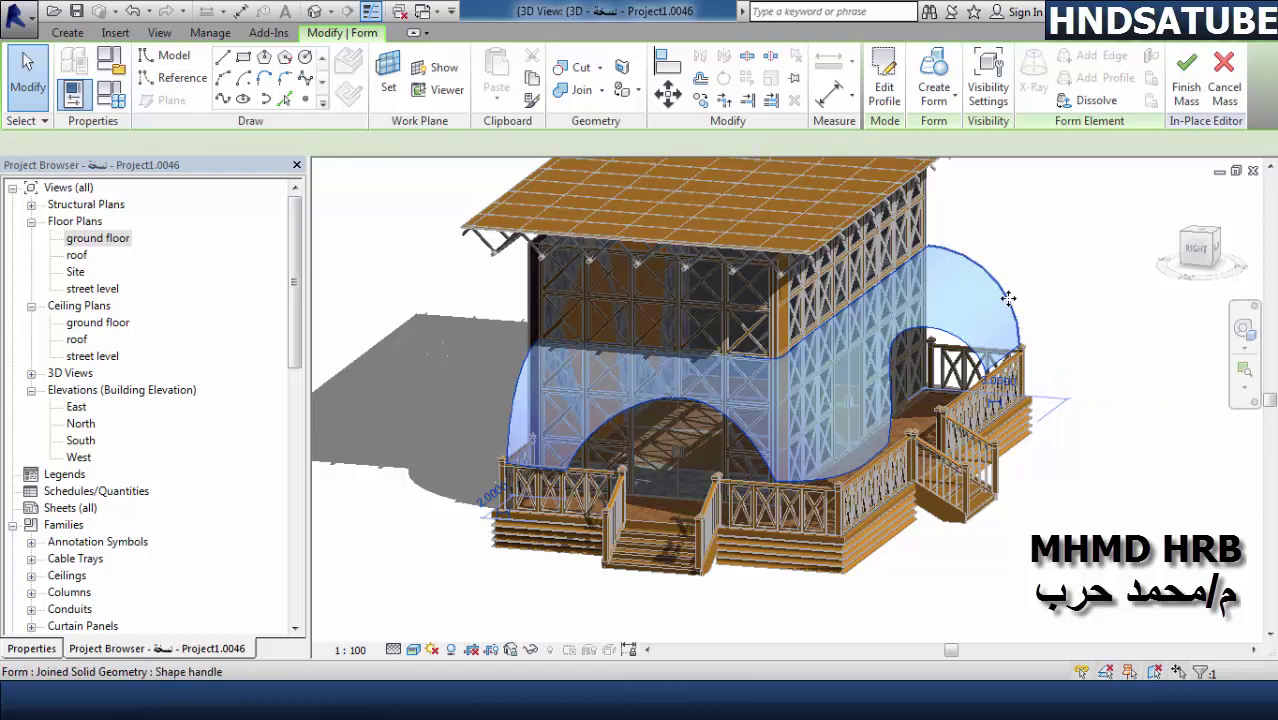
# - Select the left curved edge of the wall form over the deck, then orbit out
pyautogui.click(1033, 290)
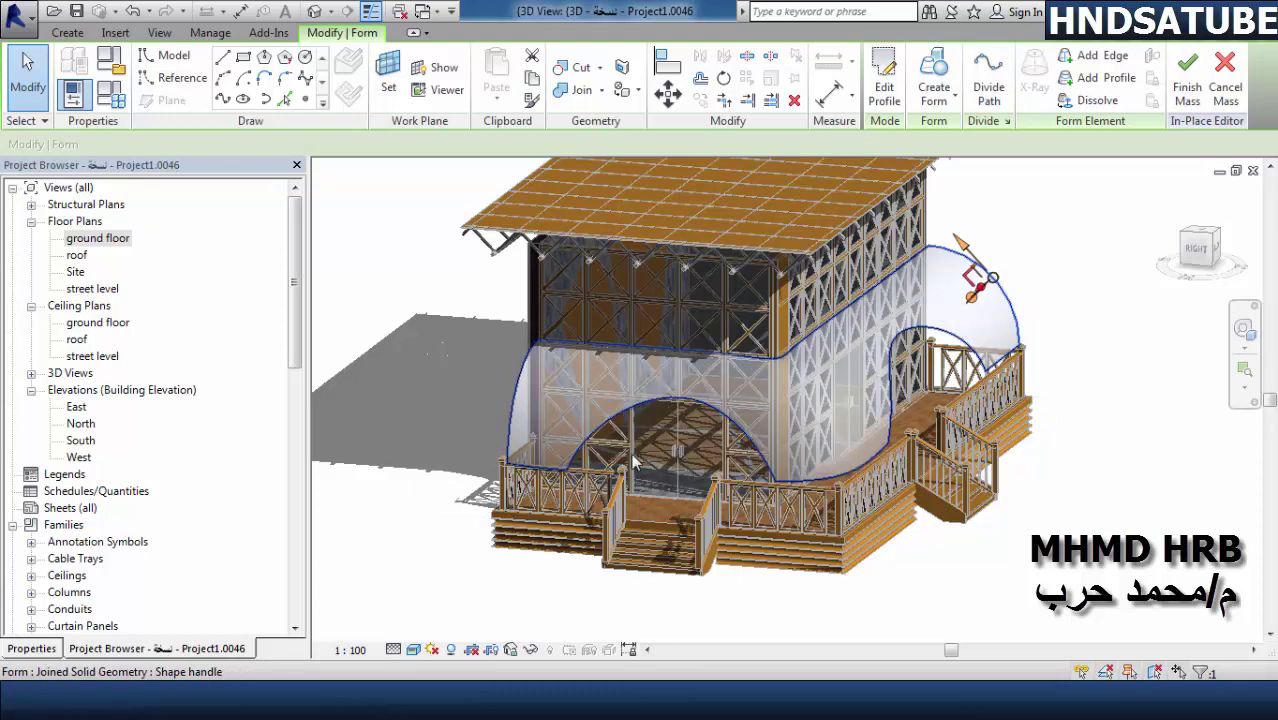
pyautogui.scroll(5, 512, 440)
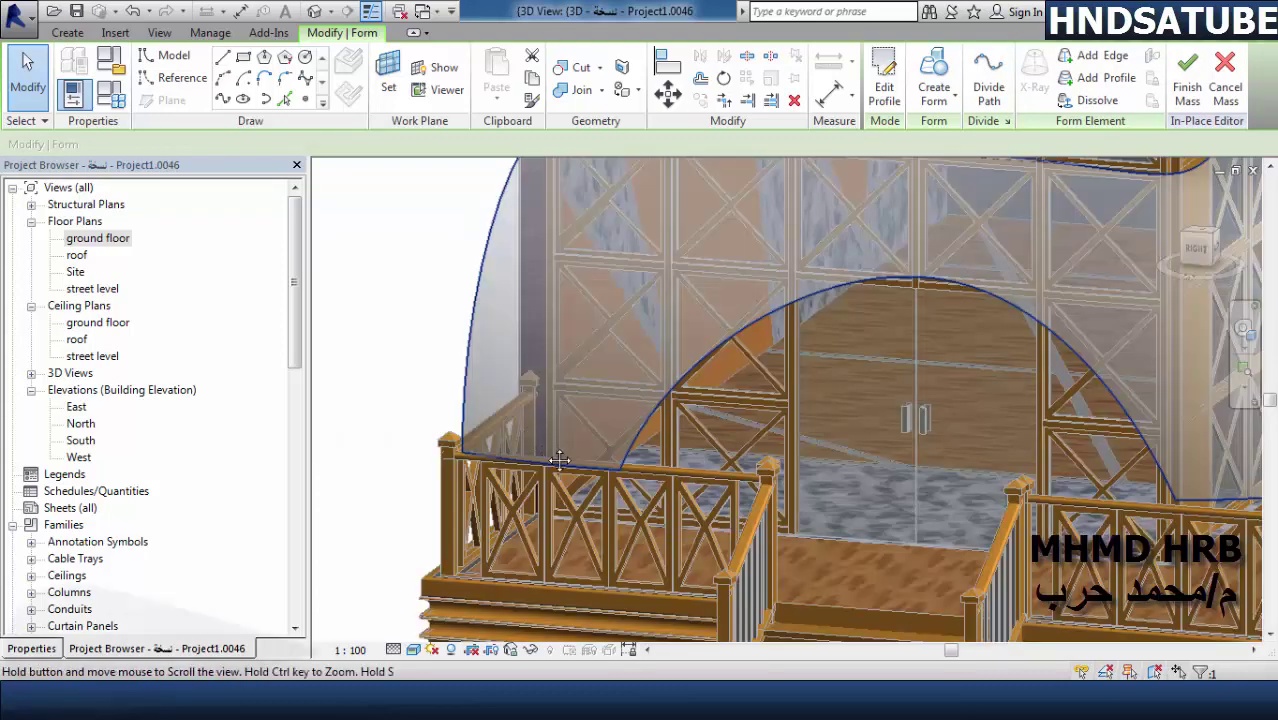
pyautogui.press('Tab')
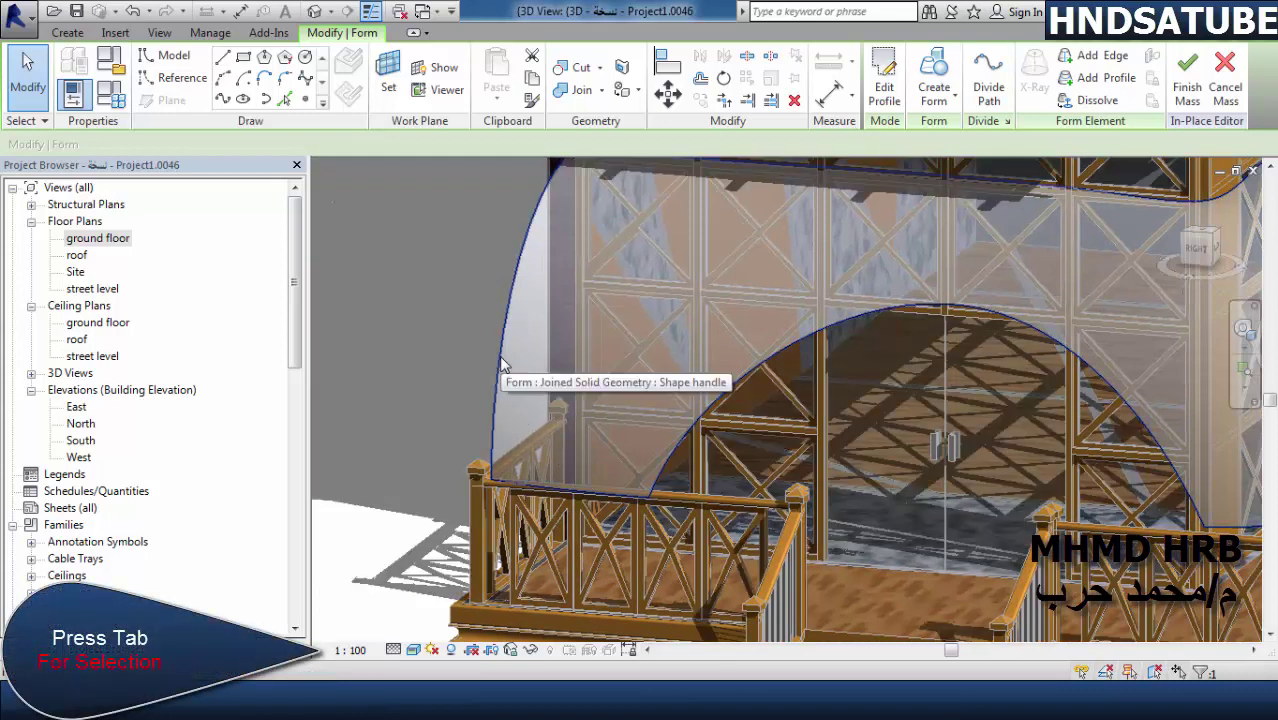
pyautogui.press('Tab')
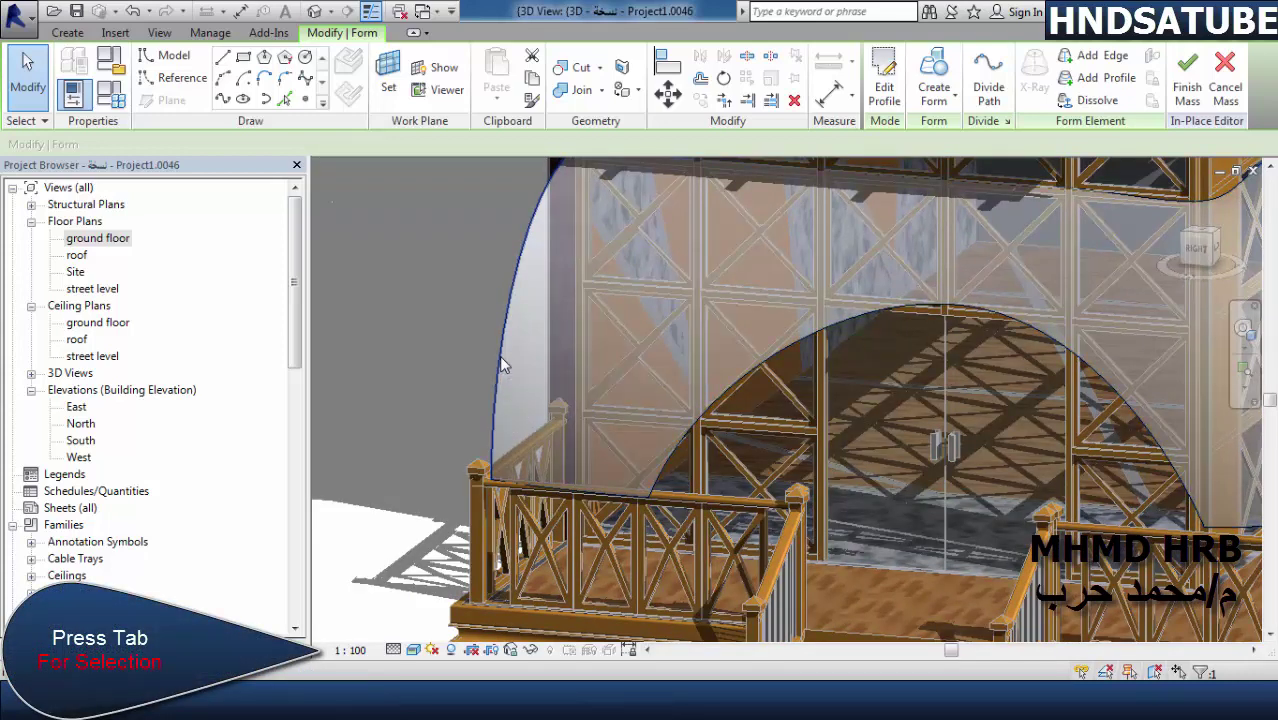
pyautogui.click(503, 366)
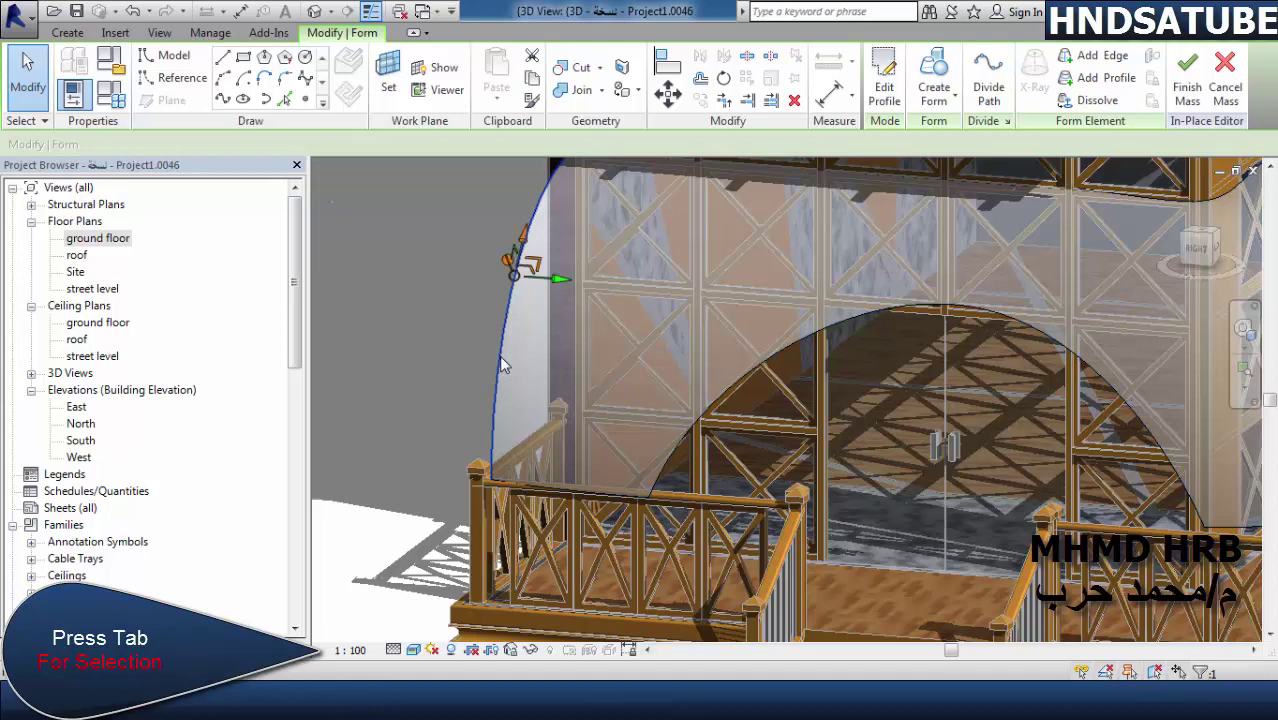
pyautogui.keyDown('shift'); pyautogui.moveTo(608, 422); pyautogui.dragTo(590, 472, button='middle'); pyautogui.keyUp('shift')
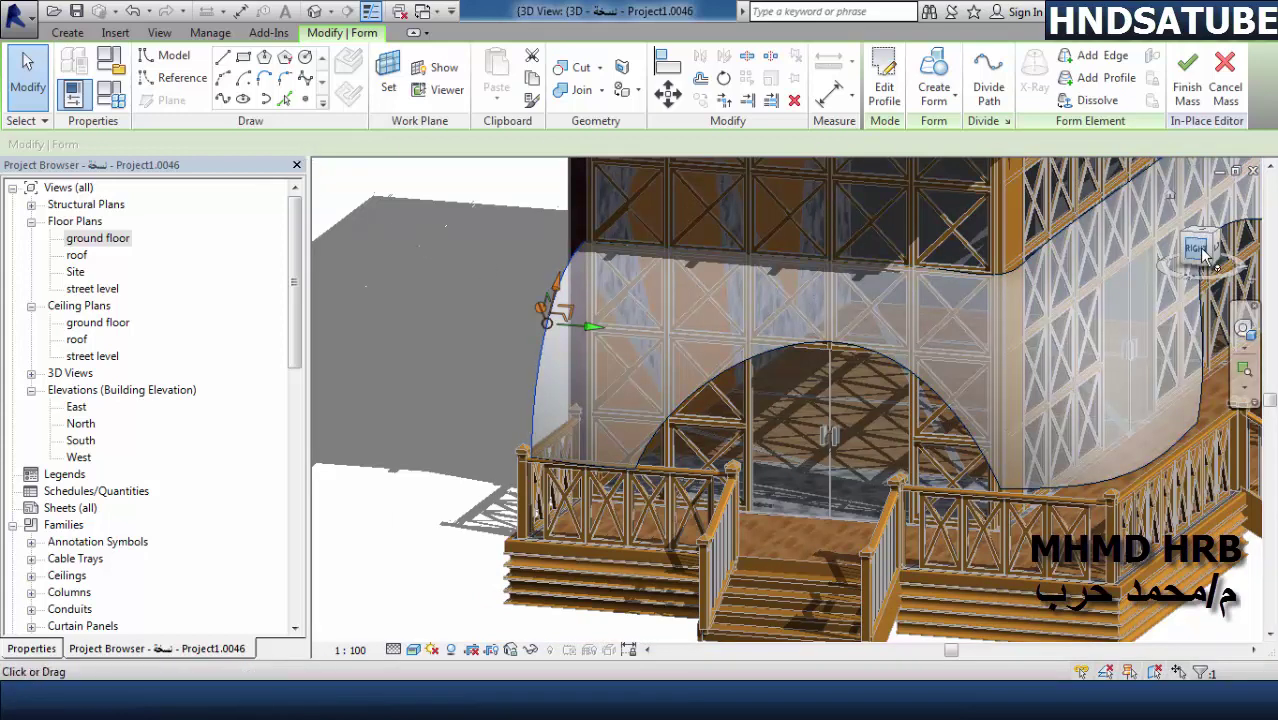
pyautogui.moveTo(1205, 258); pyautogui.dragTo(879, 377)
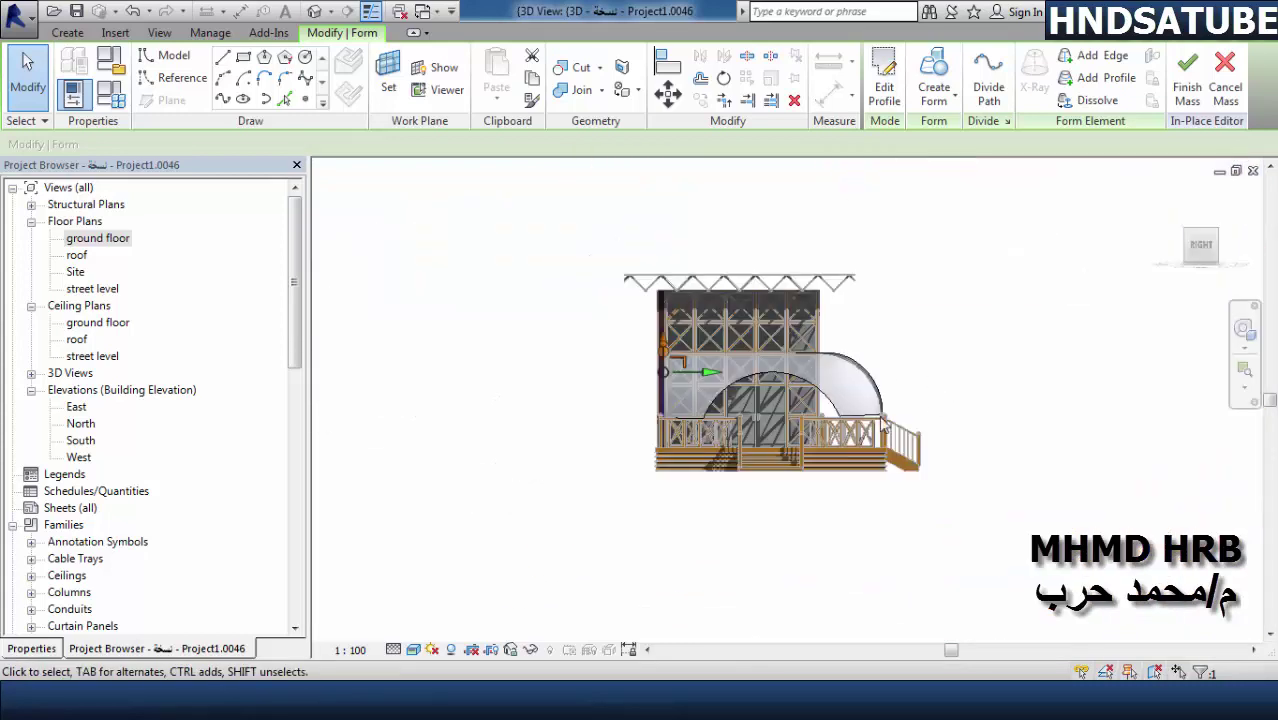
pyautogui.scroll(2, 842, 449)
pyautogui.scroll(2, 842, 448)
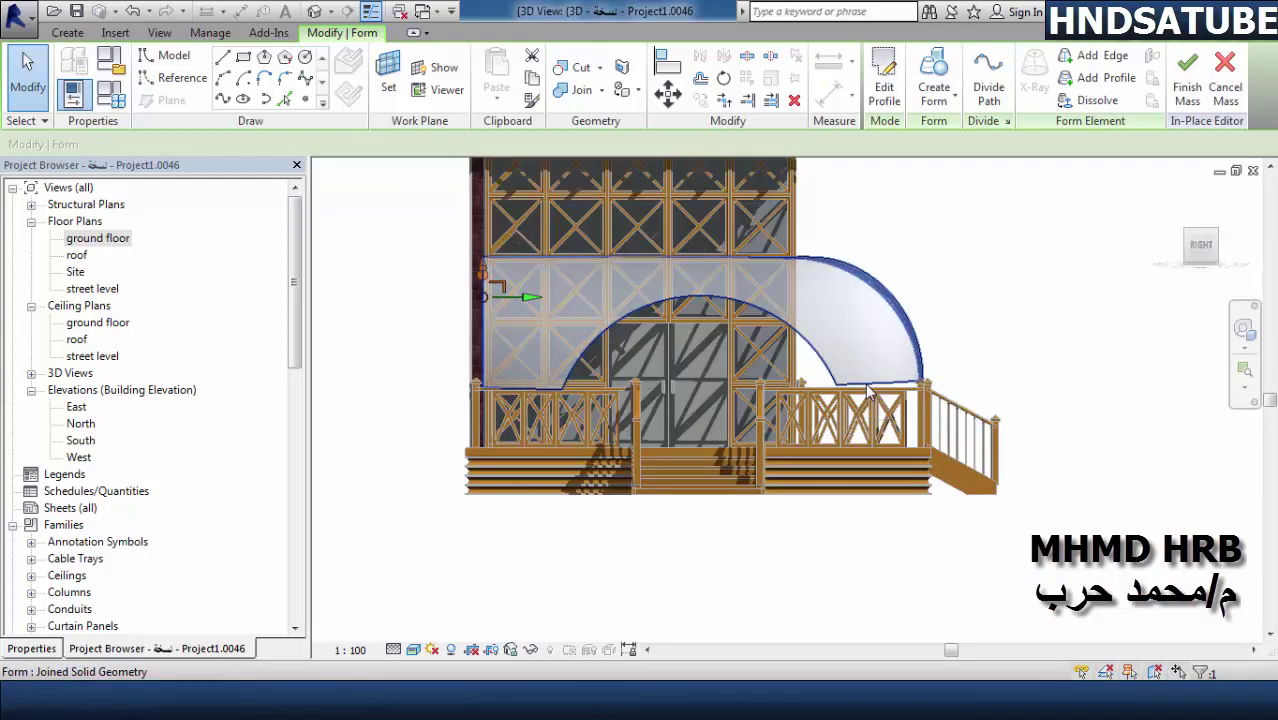
pyautogui.press('Tab')
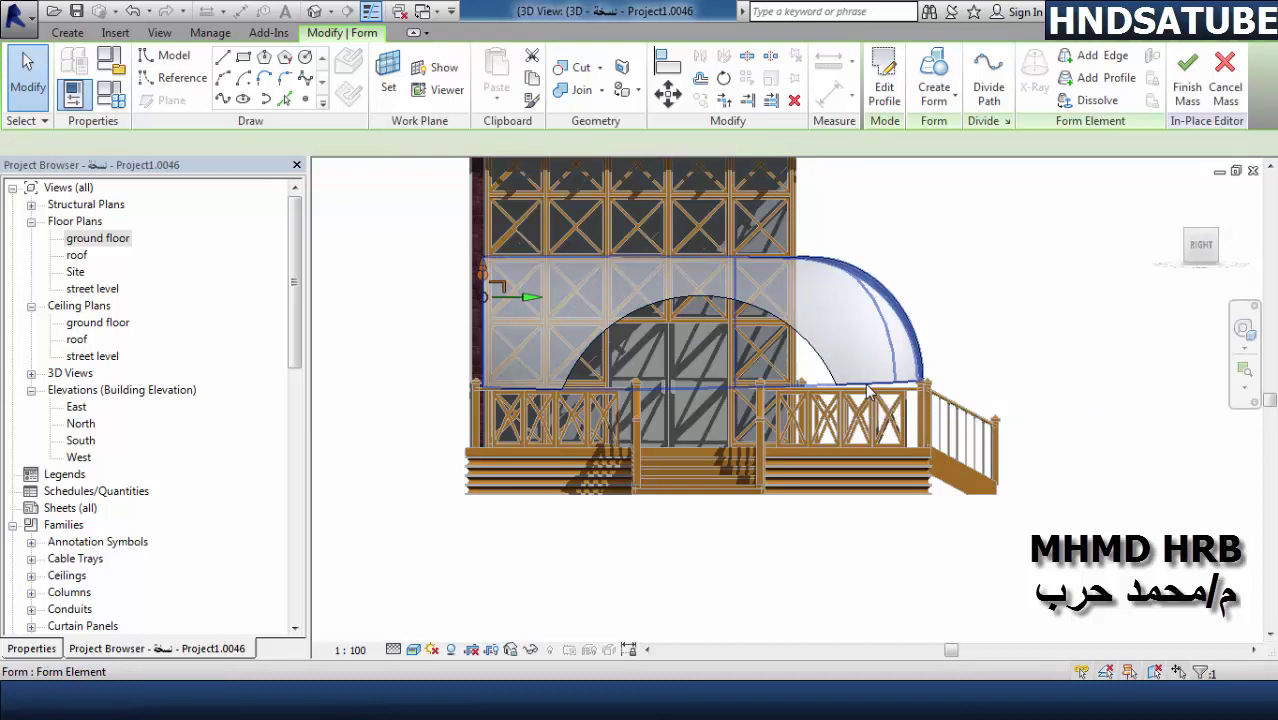
pyautogui.click(866, 386)
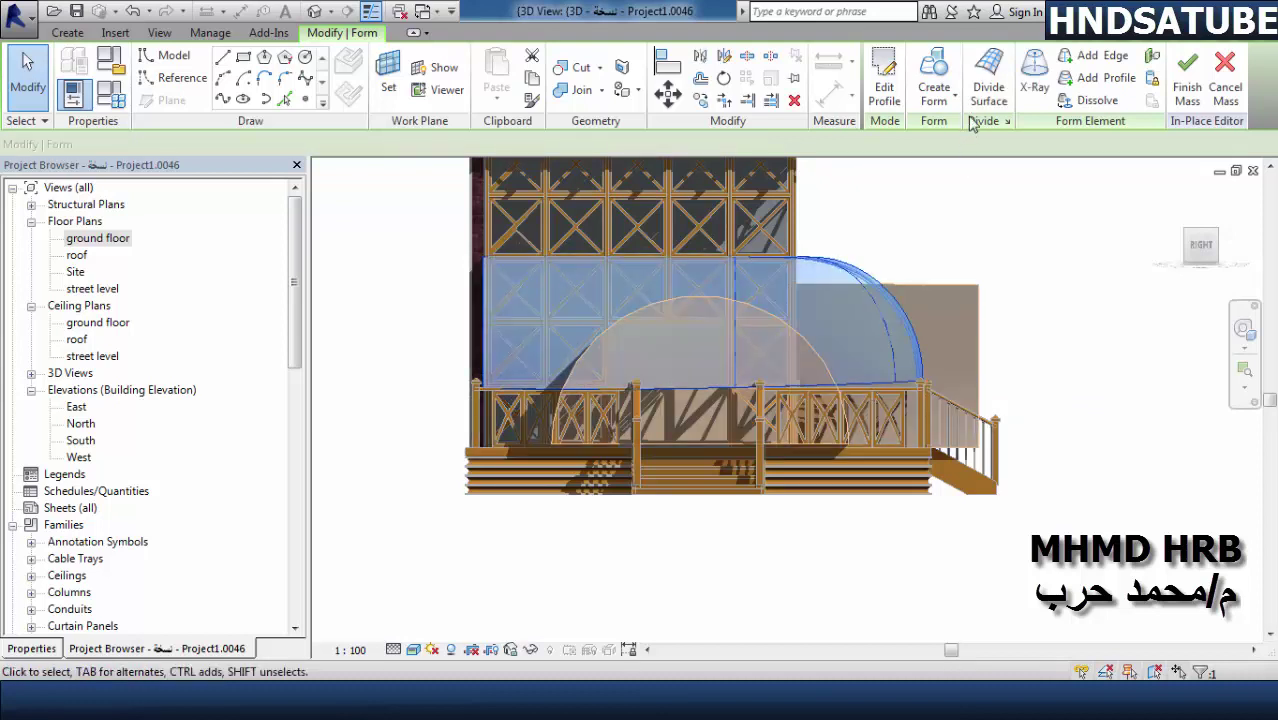
pyautogui.click(1031, 80)
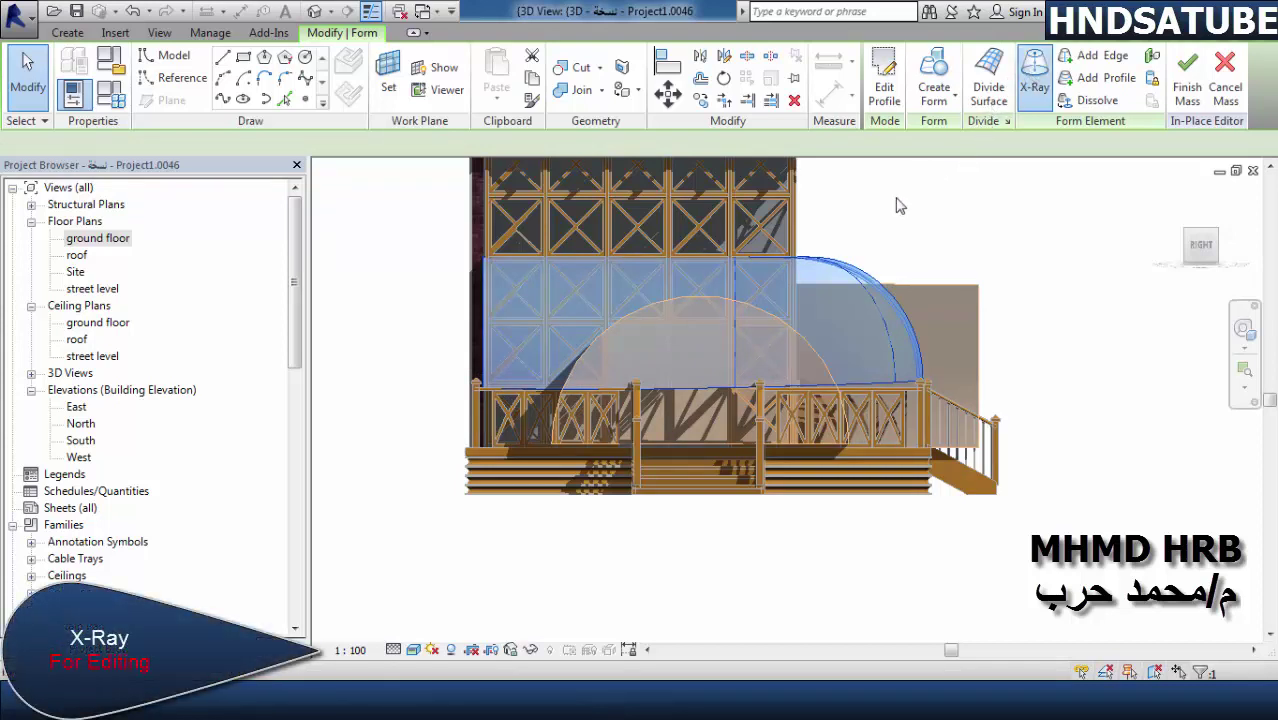
pyautogui.click(592, 386)
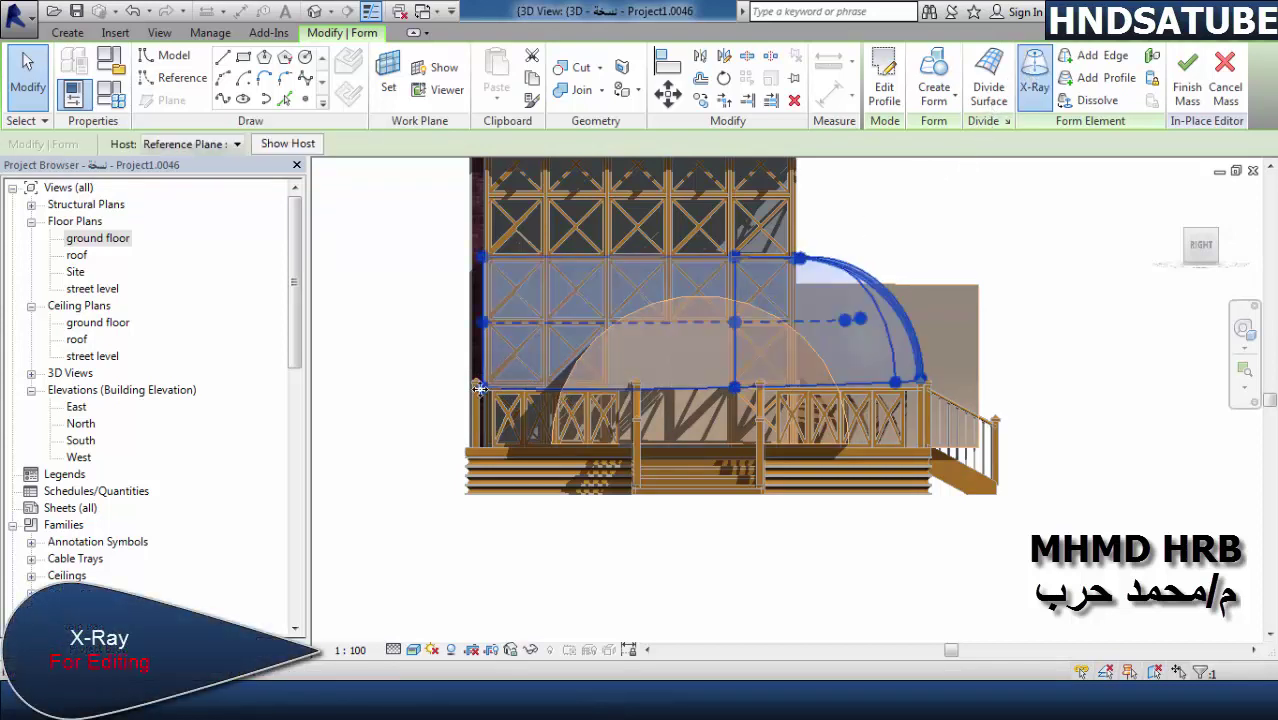
pyautogui.click(1033, 354)
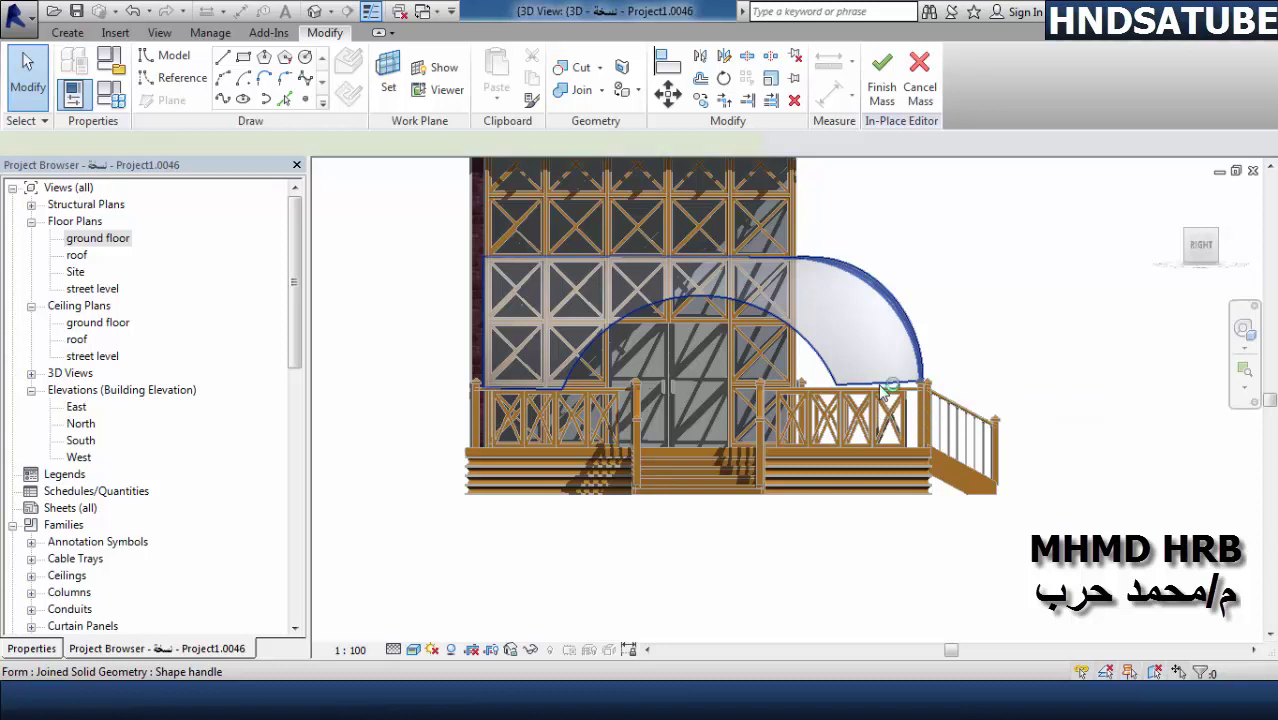
pyautogui.click(881, 393)
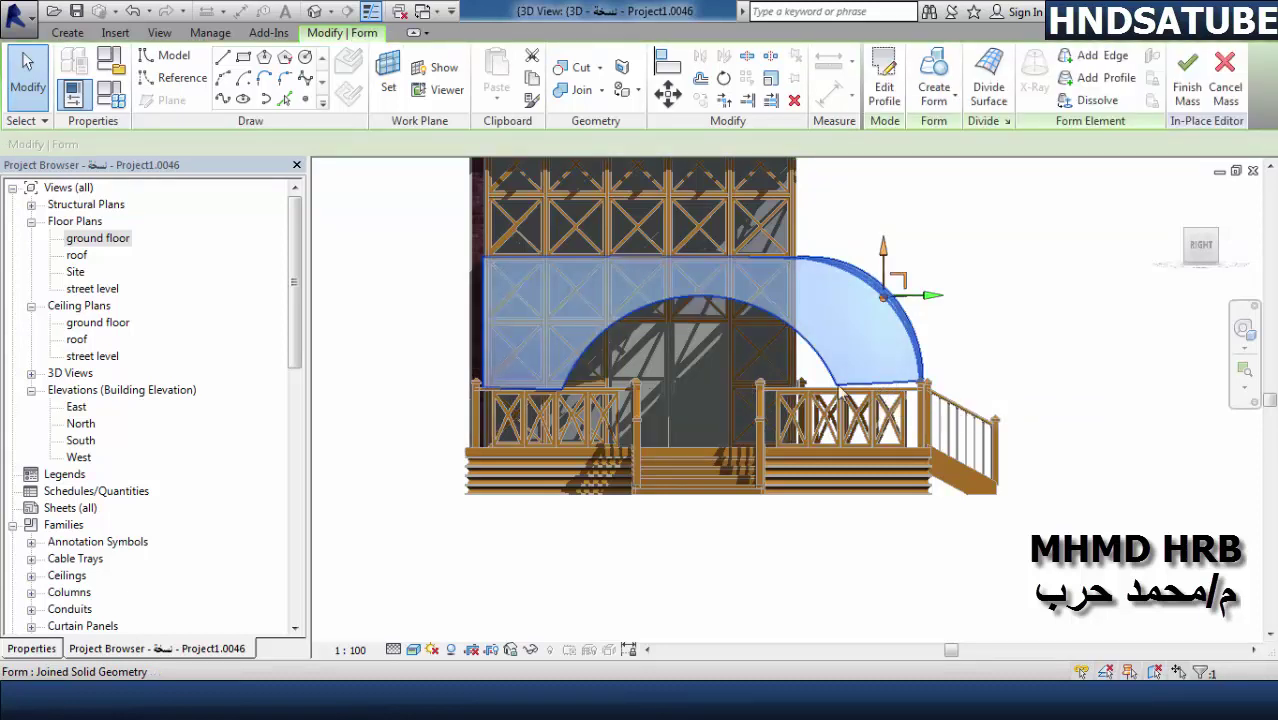
pyautogui.click(540, 397)
pyautogui.scroll(2, 540, 397)
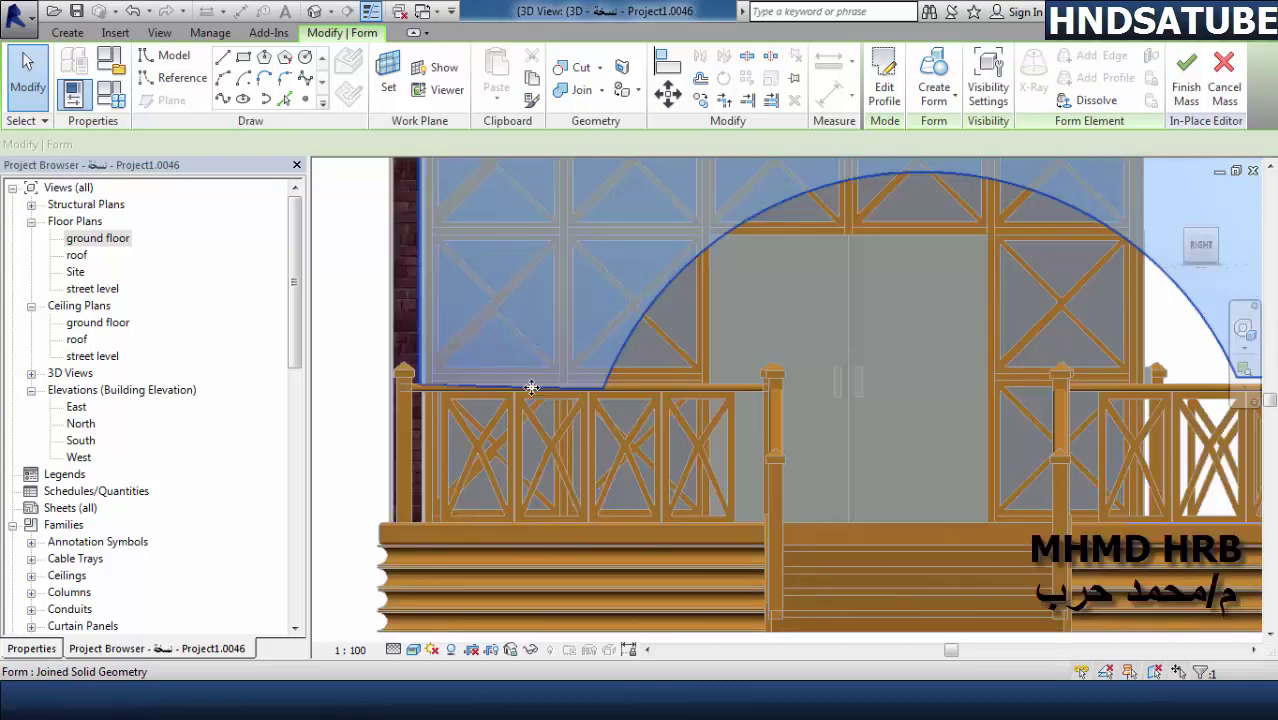
pyautogui.scroll(2, 525, 387)
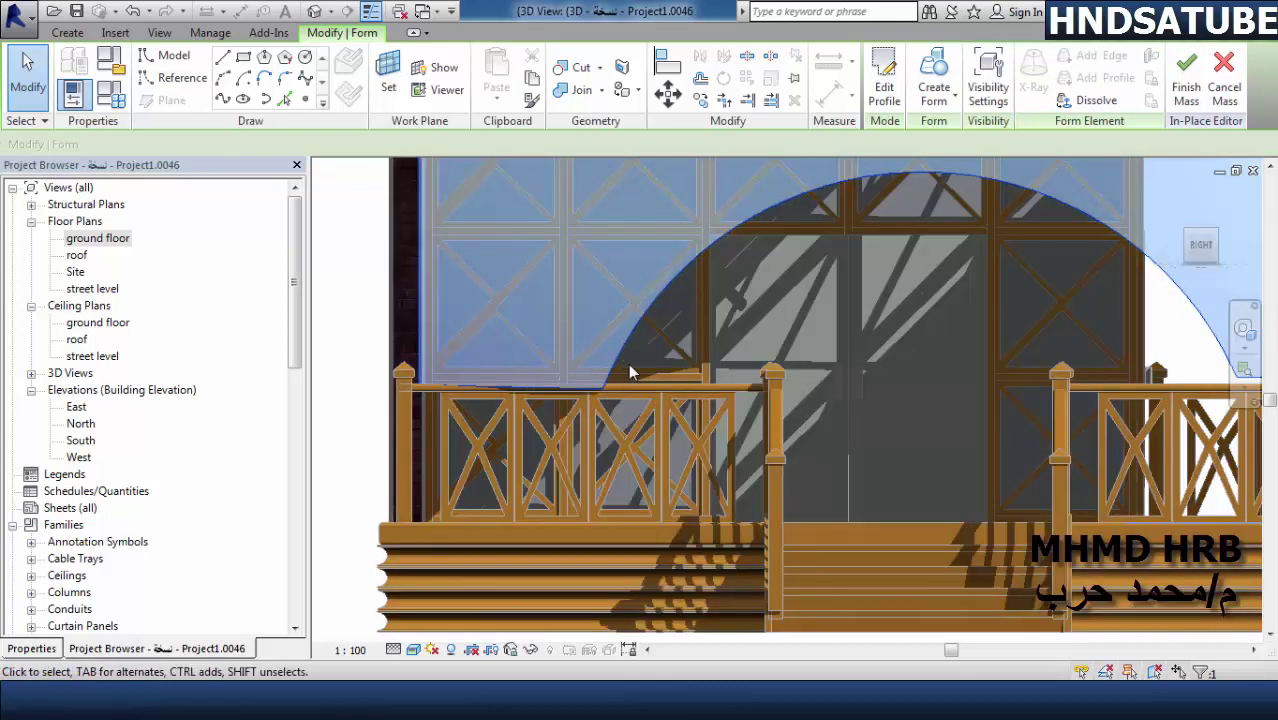
pyautogui.press('Escape')
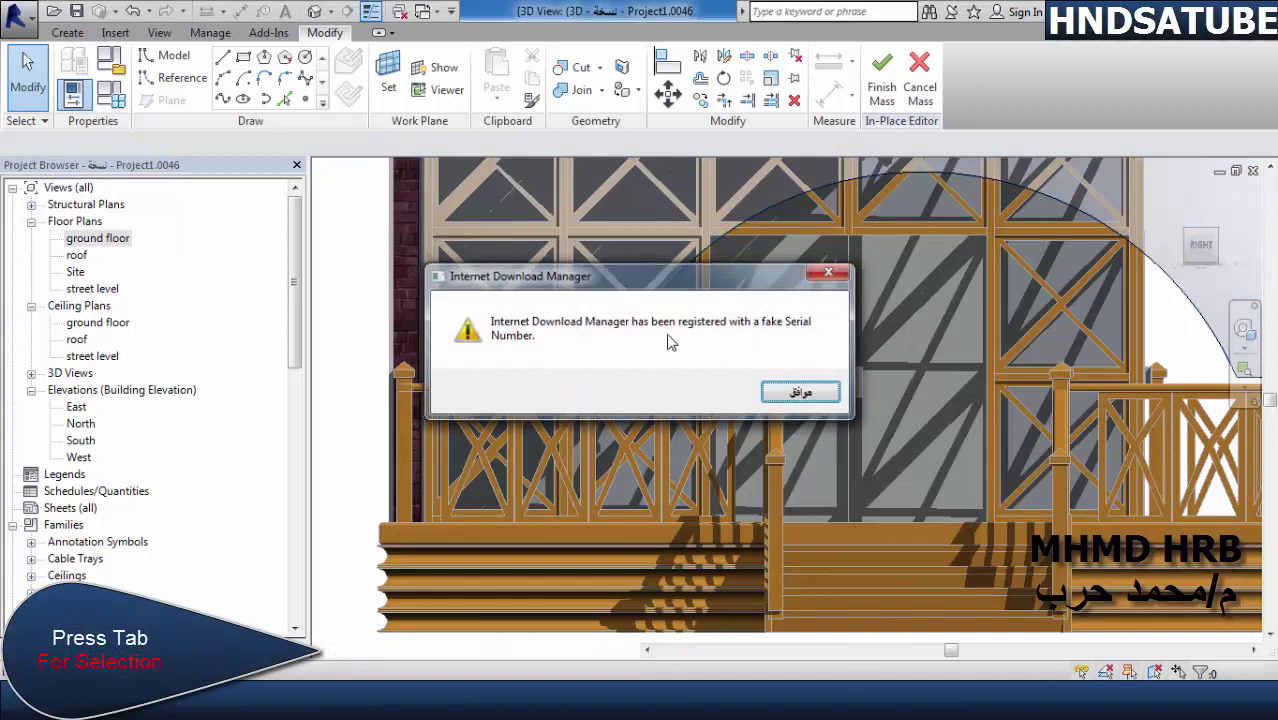
pyautogui.press('Return')
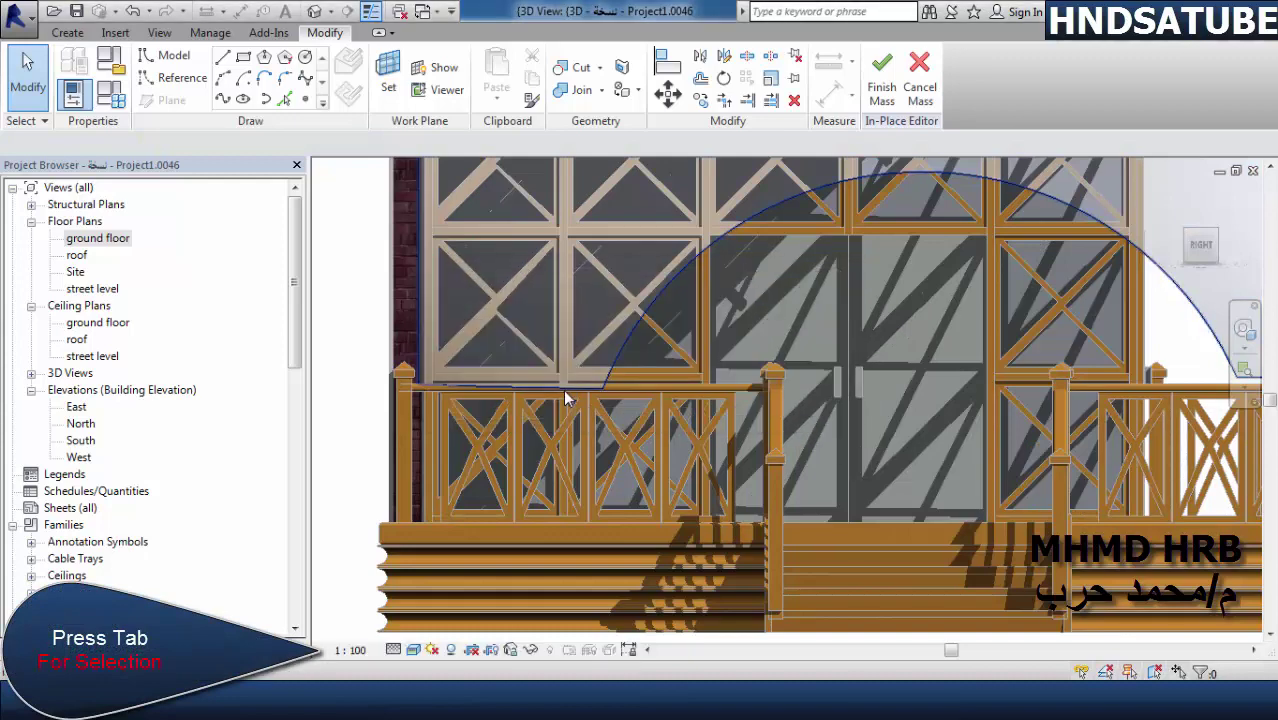
pyautogui.press('Tab')
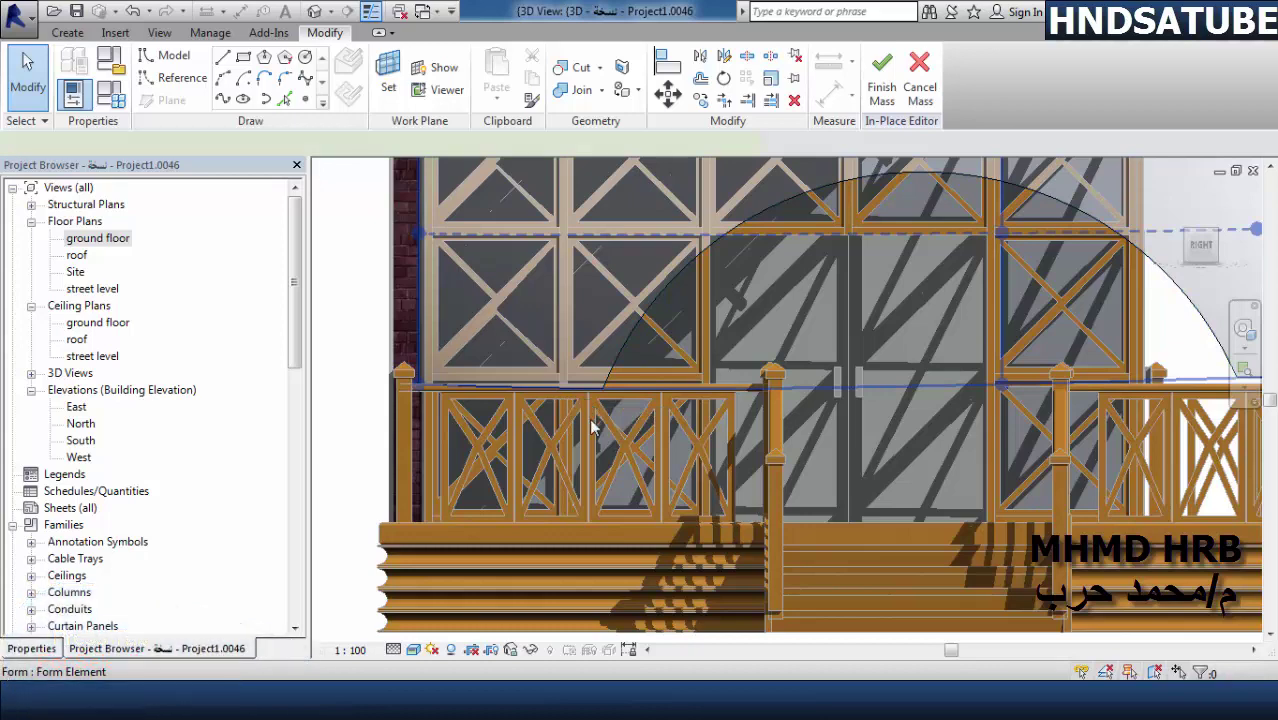
pyautogui.click(592, 427)
pyautogui.scroll(-2, 591, 427)
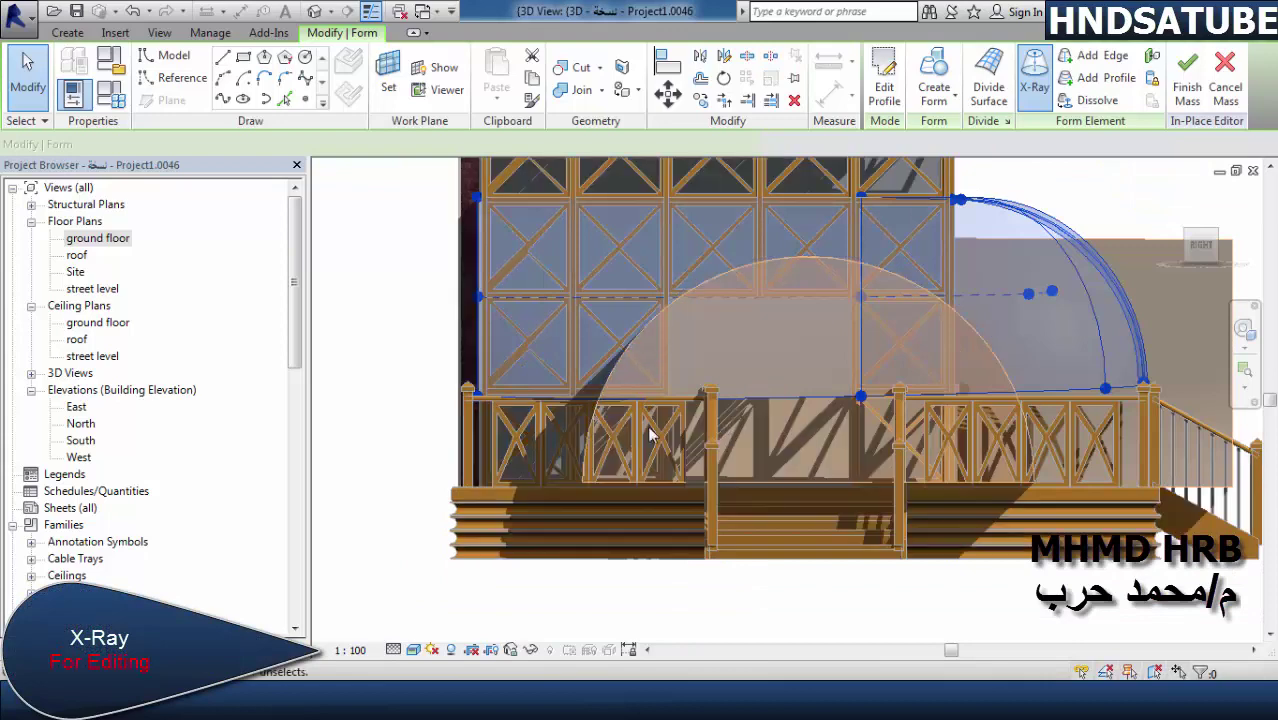
pyautogui.click(479, 396)
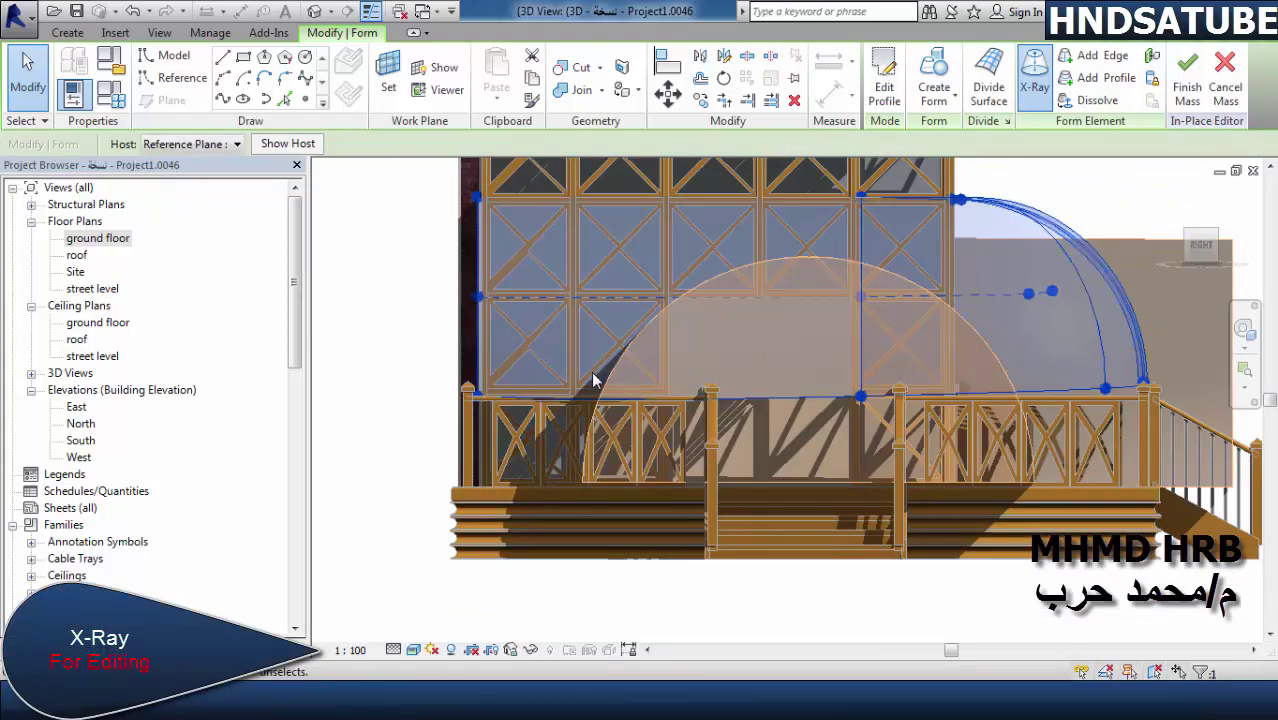
pyautogui.moveTo(411, 438); pyautogui.dragTo(1152, 368)
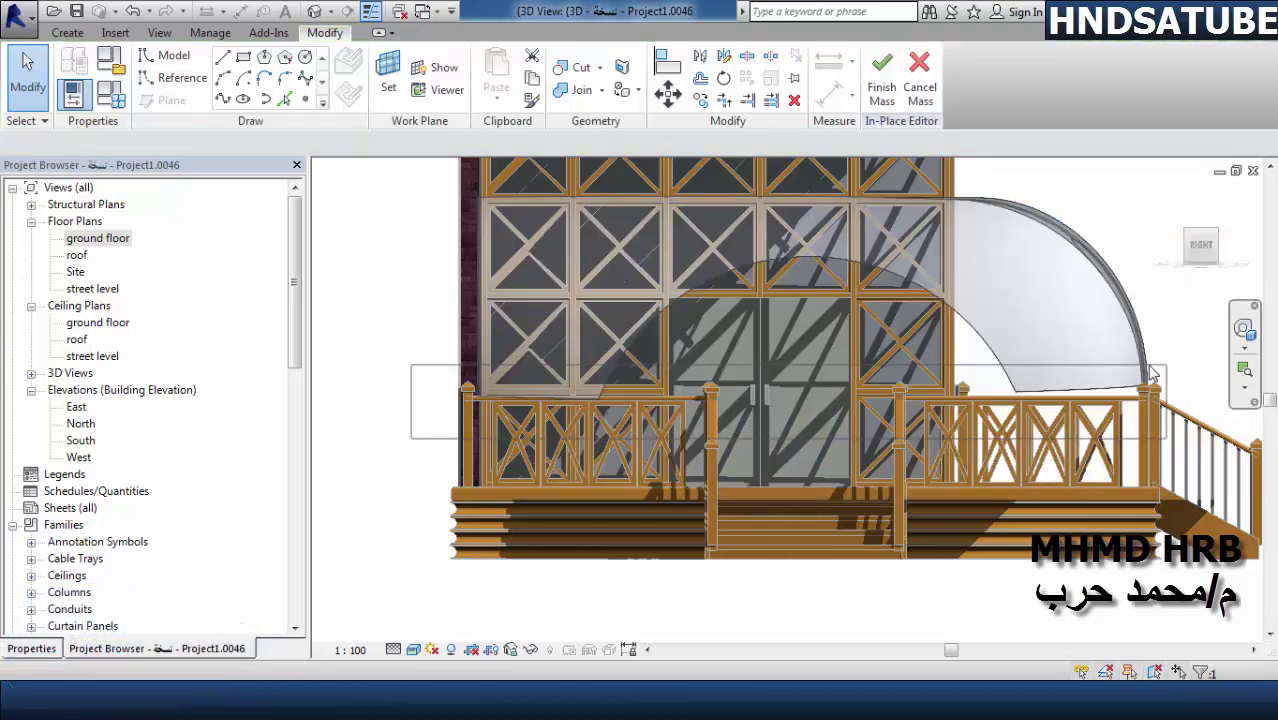
pyautogui.click(590, 401)
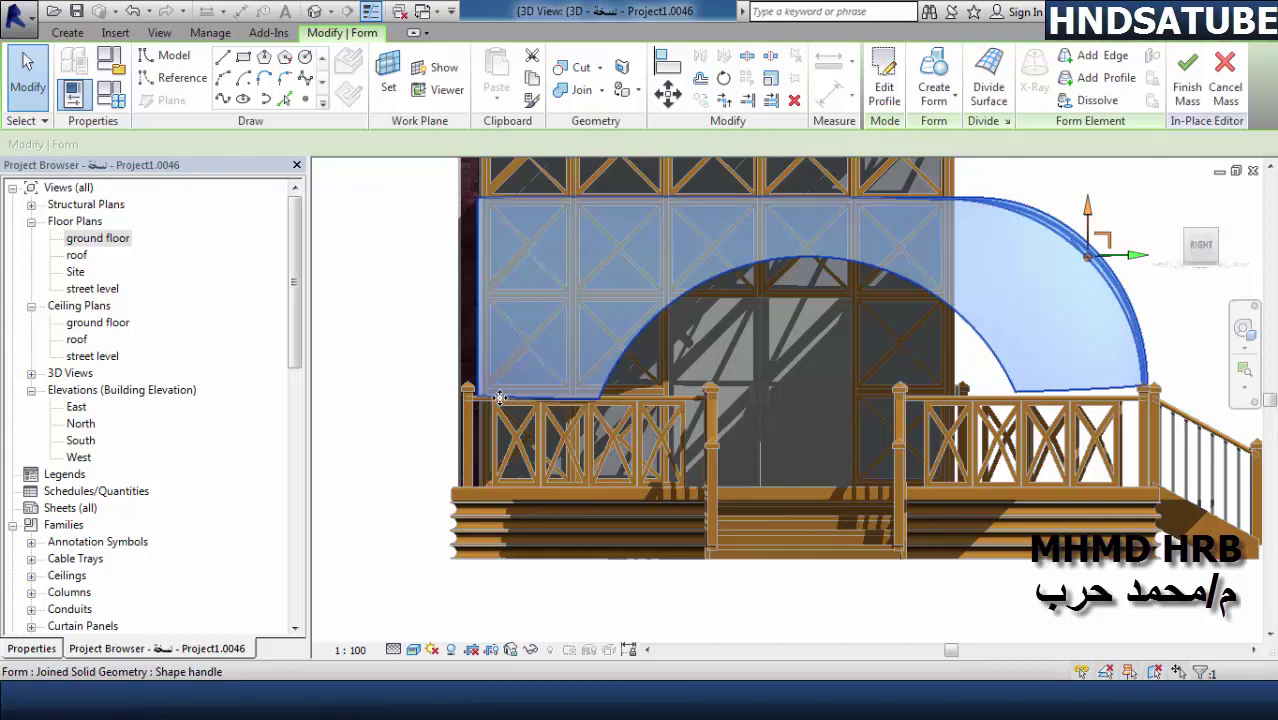
pyautogui.press('Escape')
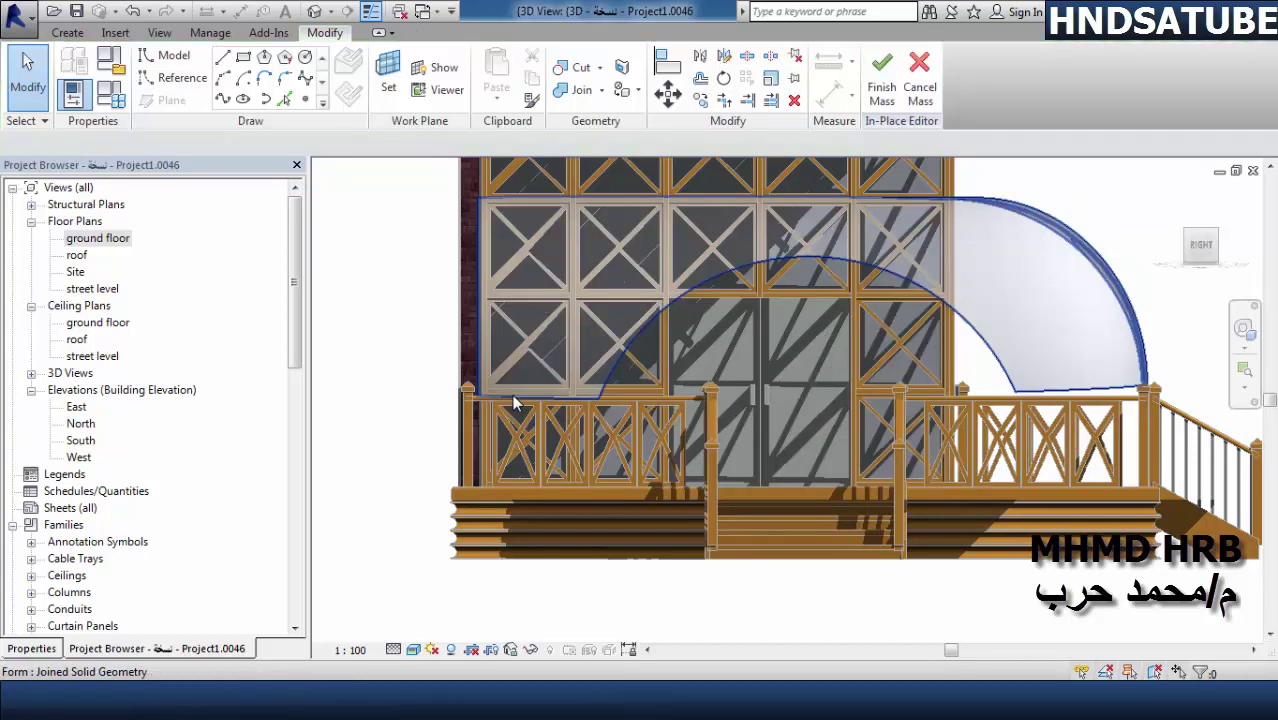
pyautogui.press('Tab')
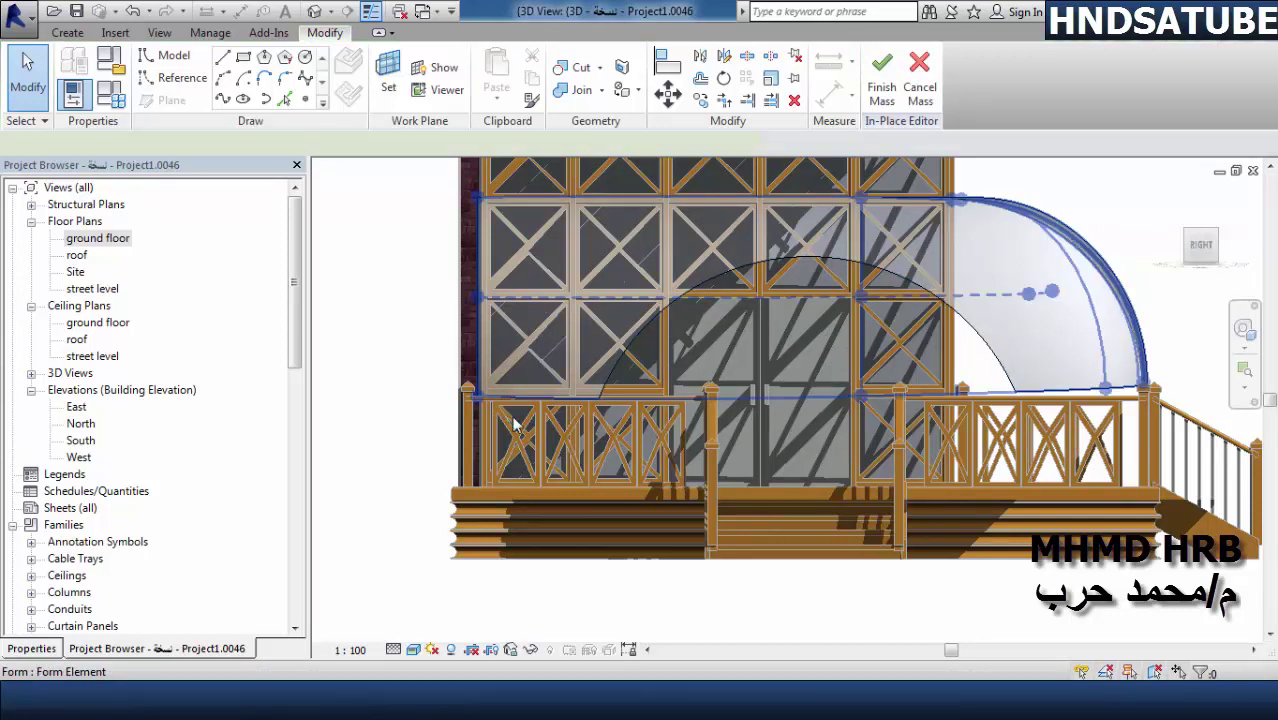
# - Select the curved form's profile near the stair-side railing post
pyautogui.click(1110, 437)
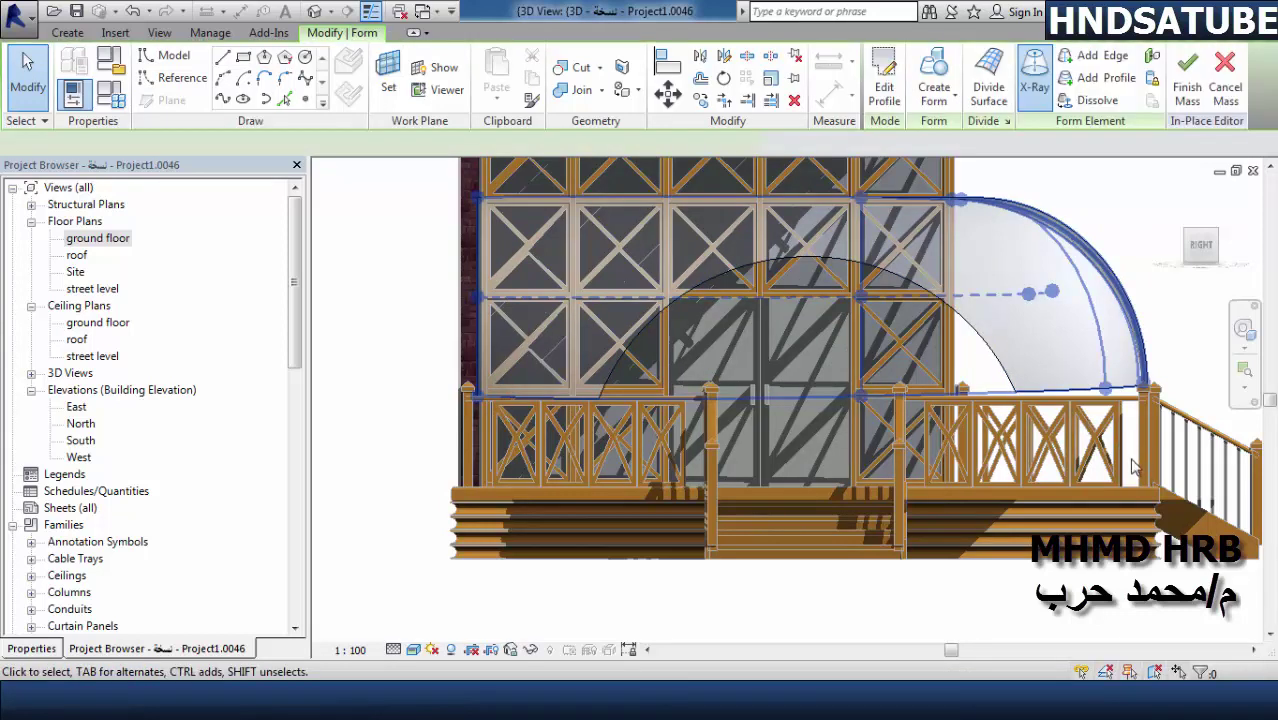
pyautogui.moveTo(1078, 466); pyautogui.dragTo(702, 476, button='middle')
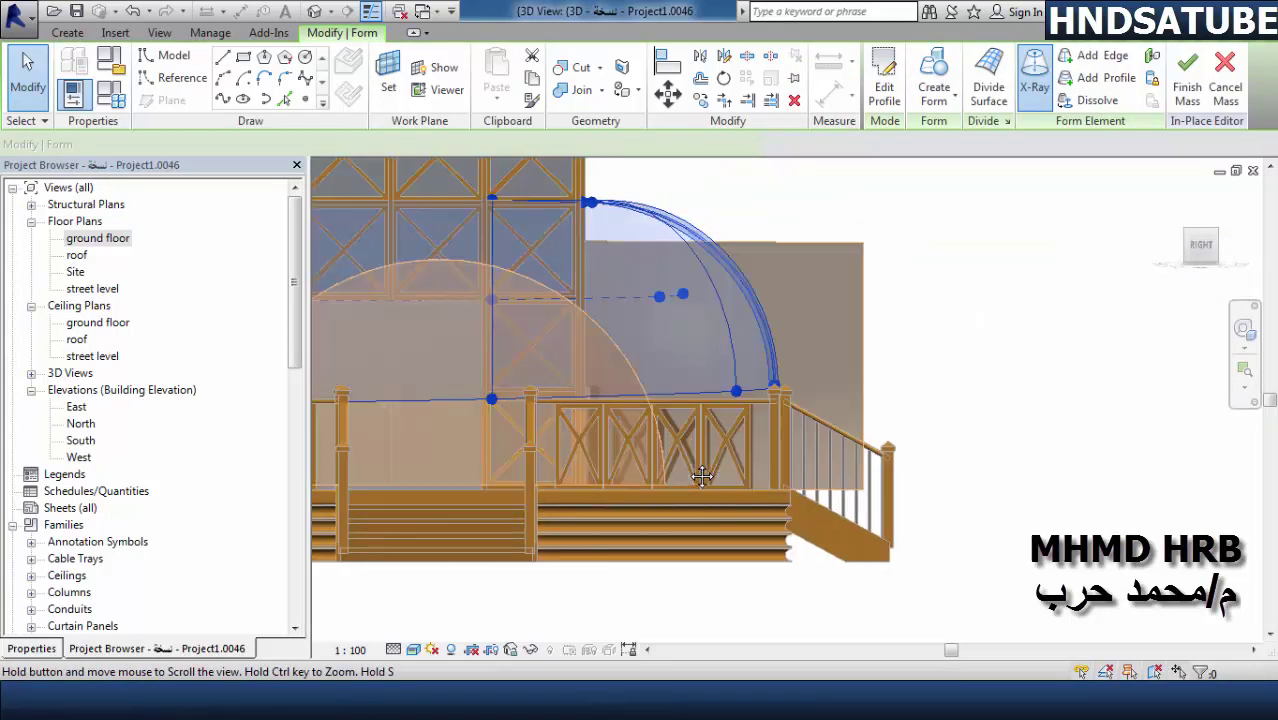
pyautogui.scroll(2, 781, 414)
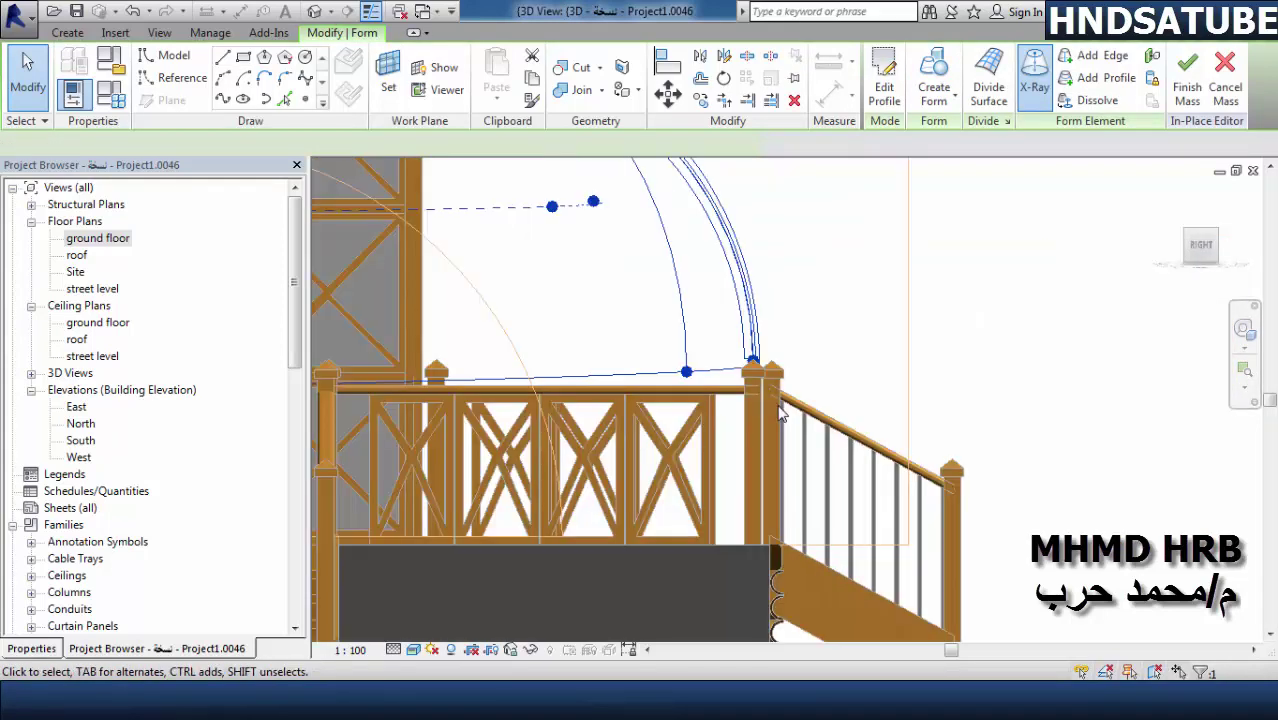
pyautogui.click(688, 374)
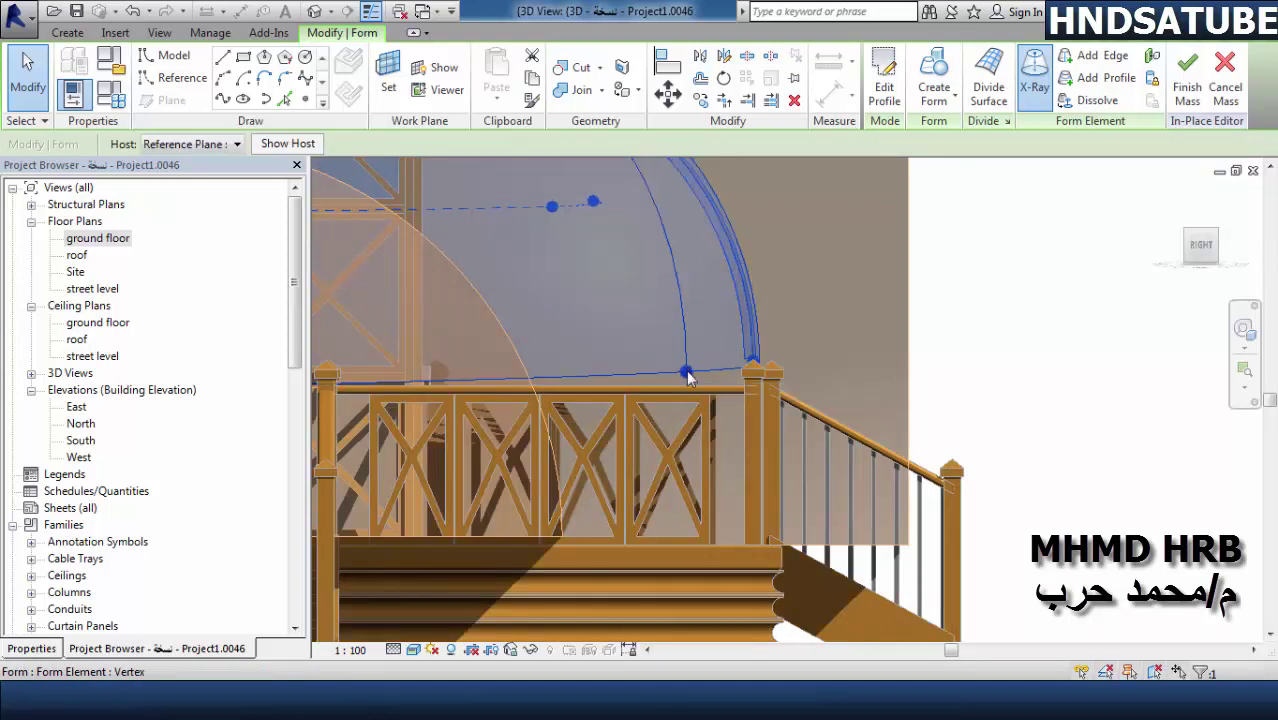
pyautogui.press('Tab')
pyautogui.press('Tab')
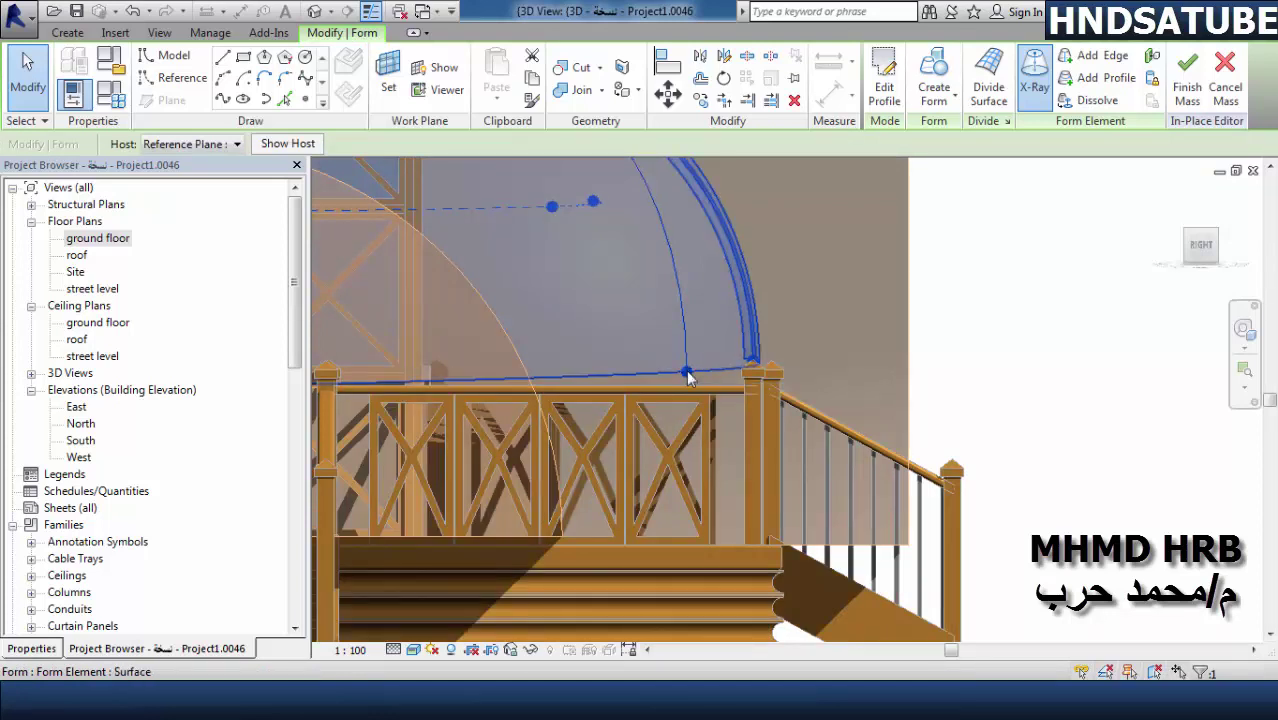
pyautogui.press('Tab')
pyautogui.click(688, 373)
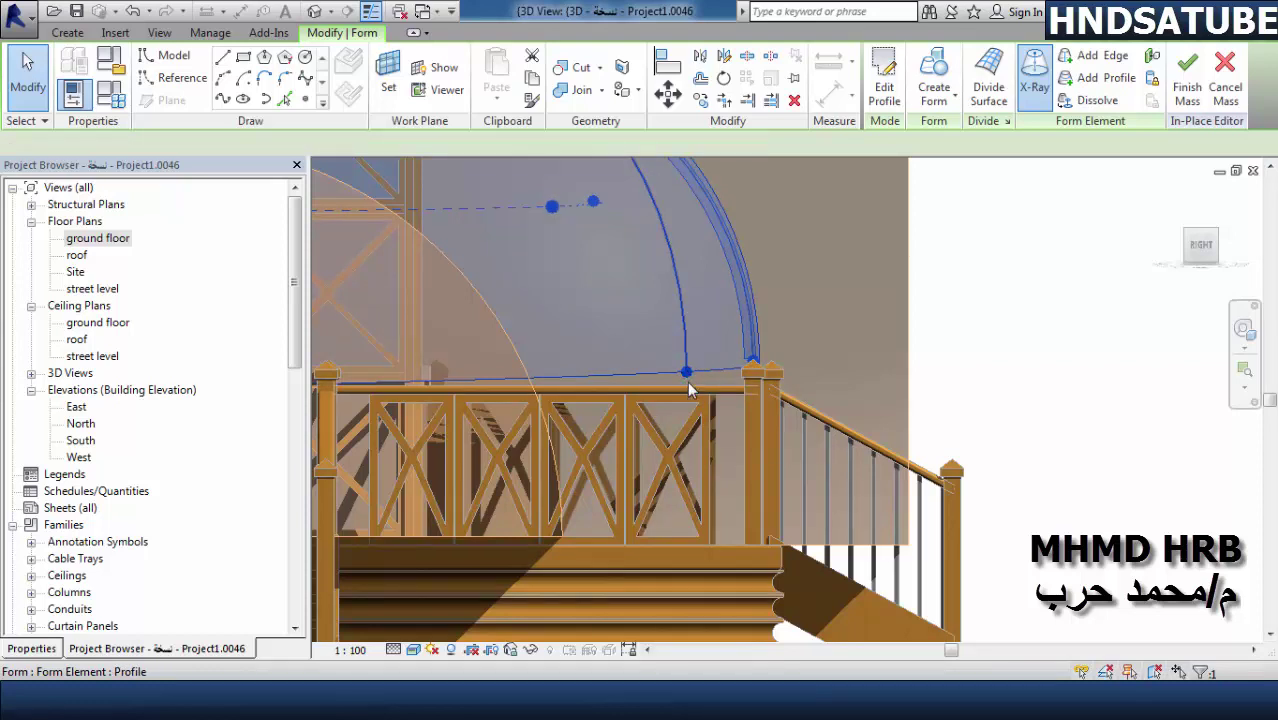
# - Drag the profile's bottom vertex vertically down onto the railing's top rail
pyautogui.scroll(3, 687, 382)
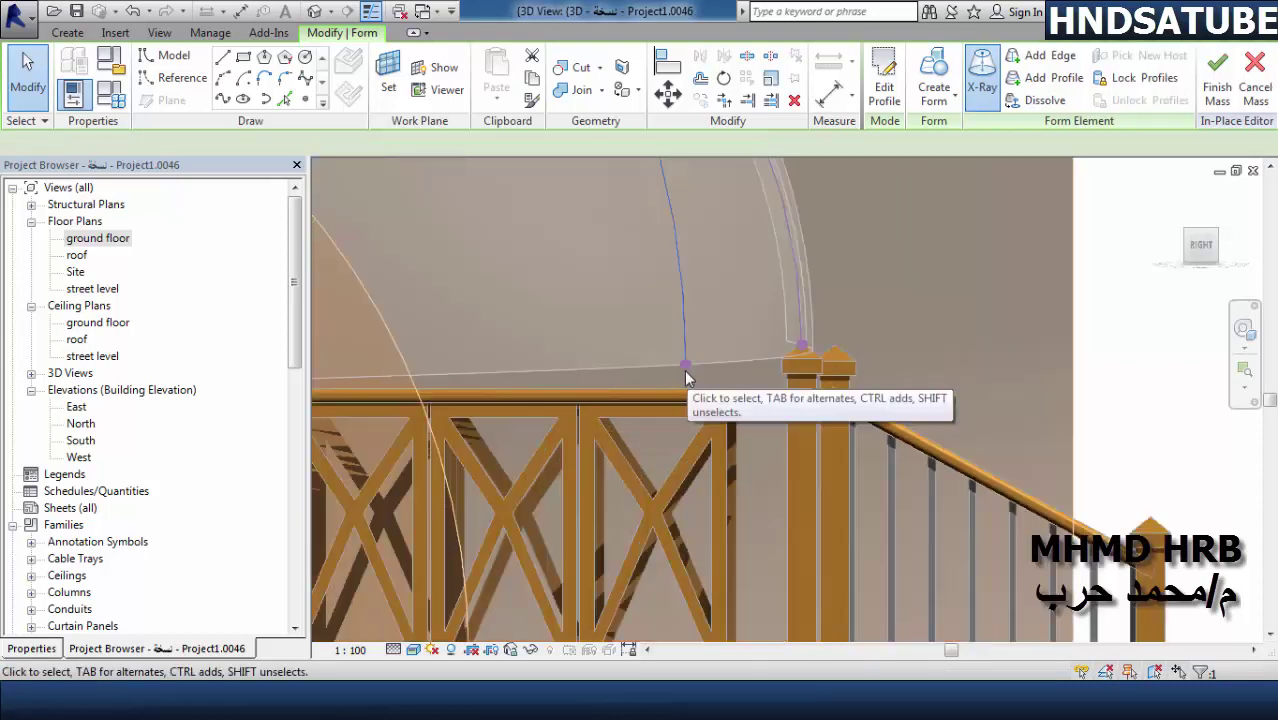
pyautogui.press('Tab')
pyautogui.press('Tab')
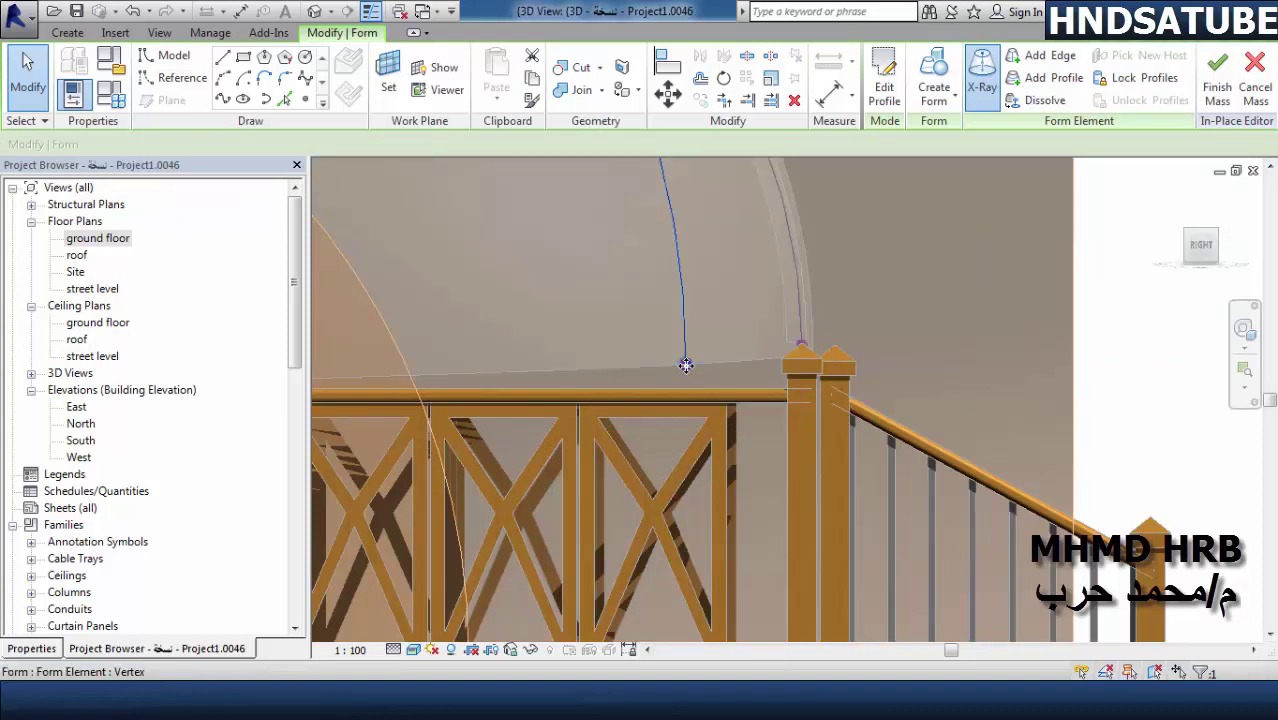
pyautogui.press('Tab')
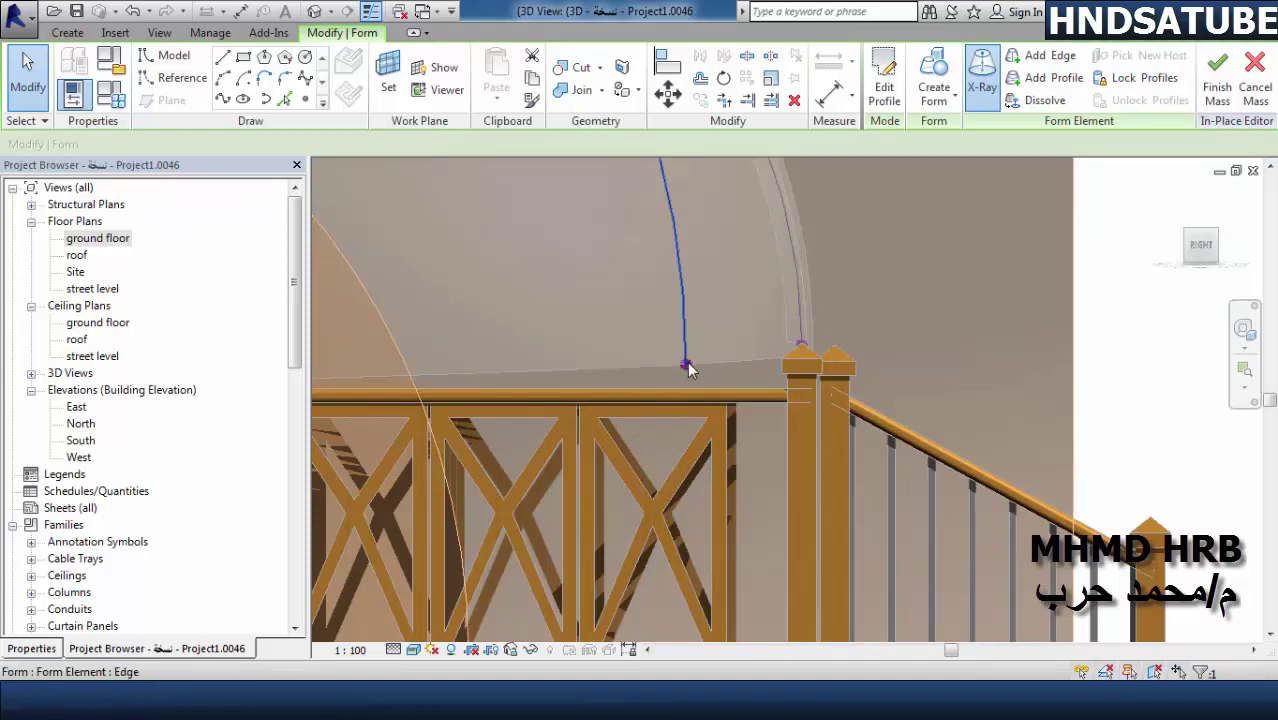
pyautogui.scroll(2, 688, 365)
pyautogui.scroll(3, 684, 370)
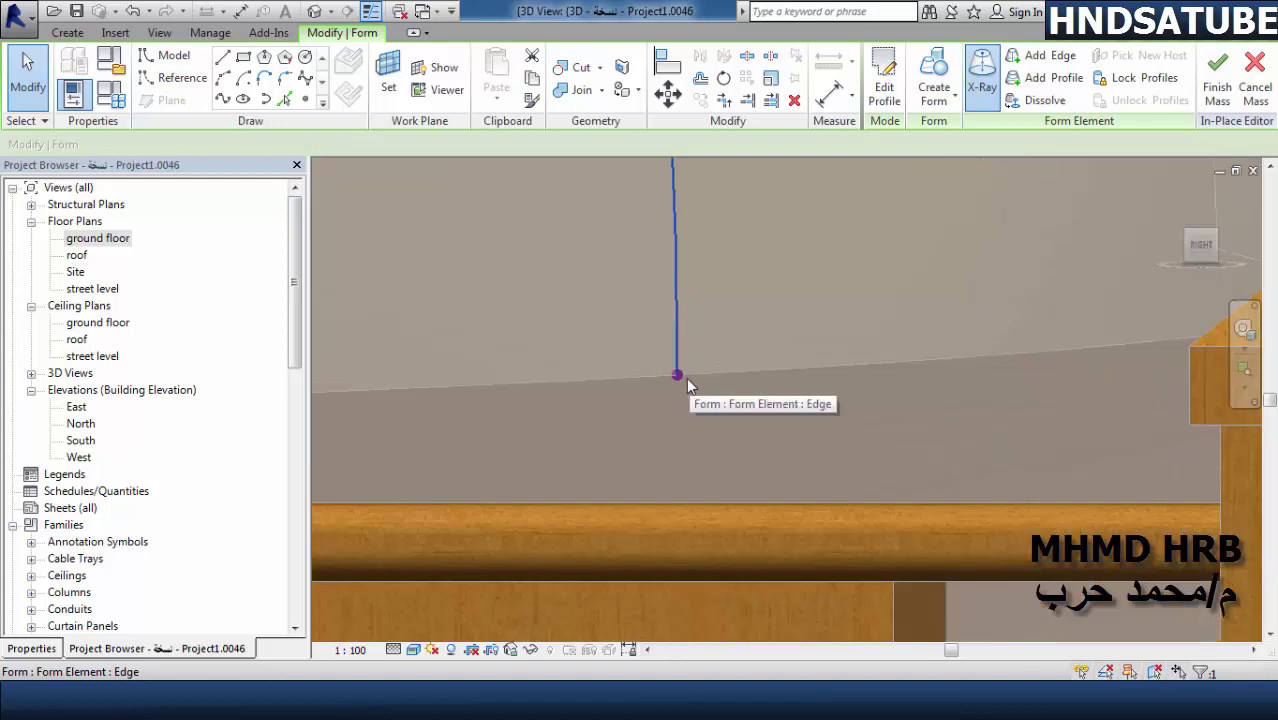
pyautogui.click(673, 380)
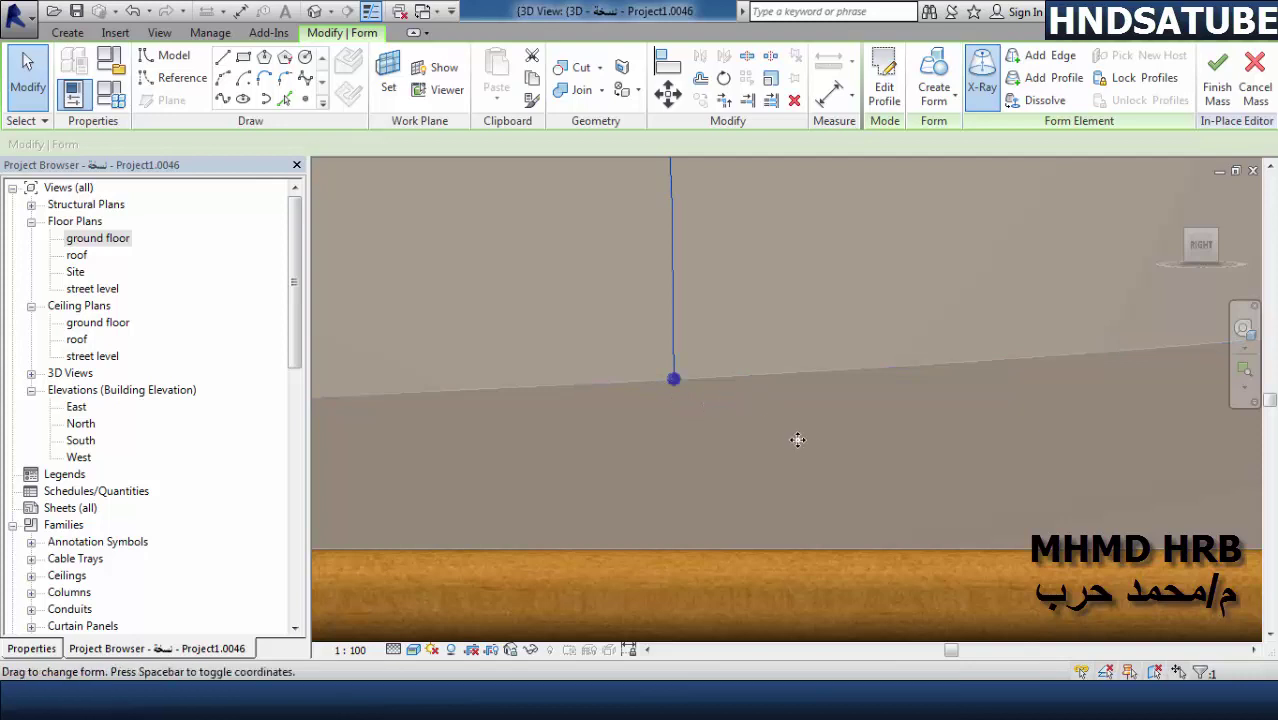
pyautogui.scroll(-5, 796, 437)
pyautogui.scroll(-3, 798, 441)
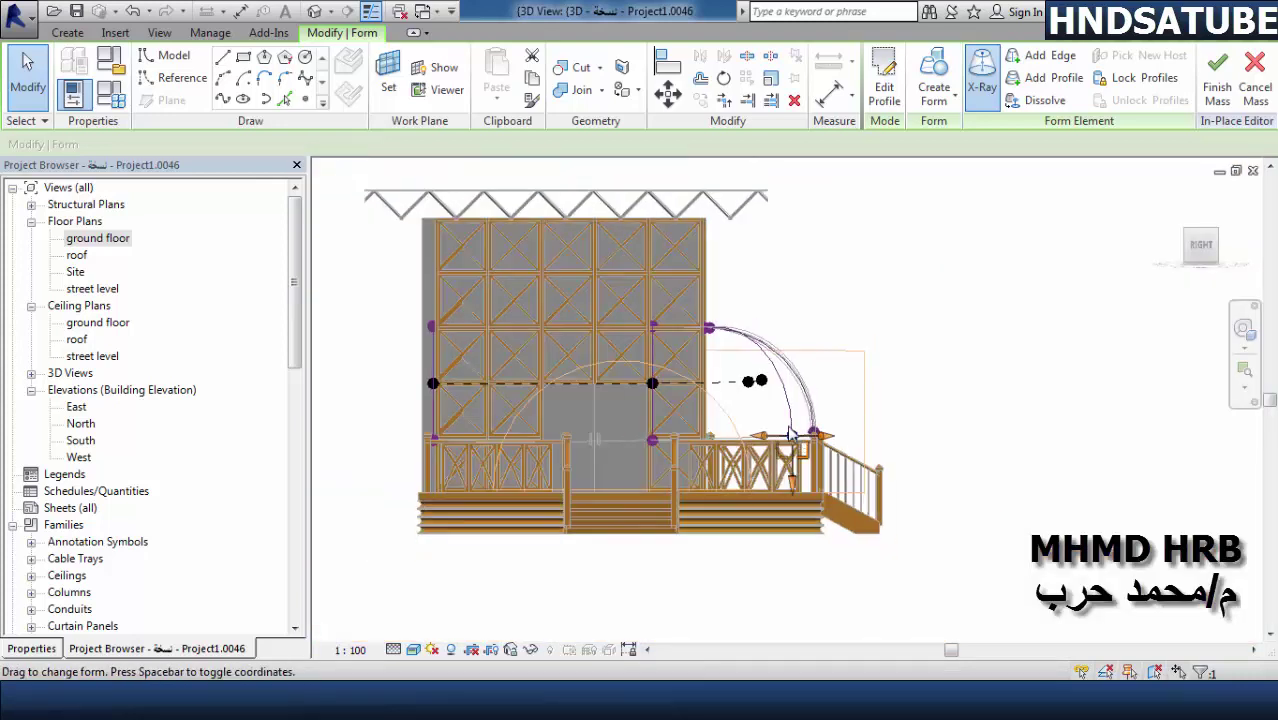
pyautogui.scroll(5, 800, 480)
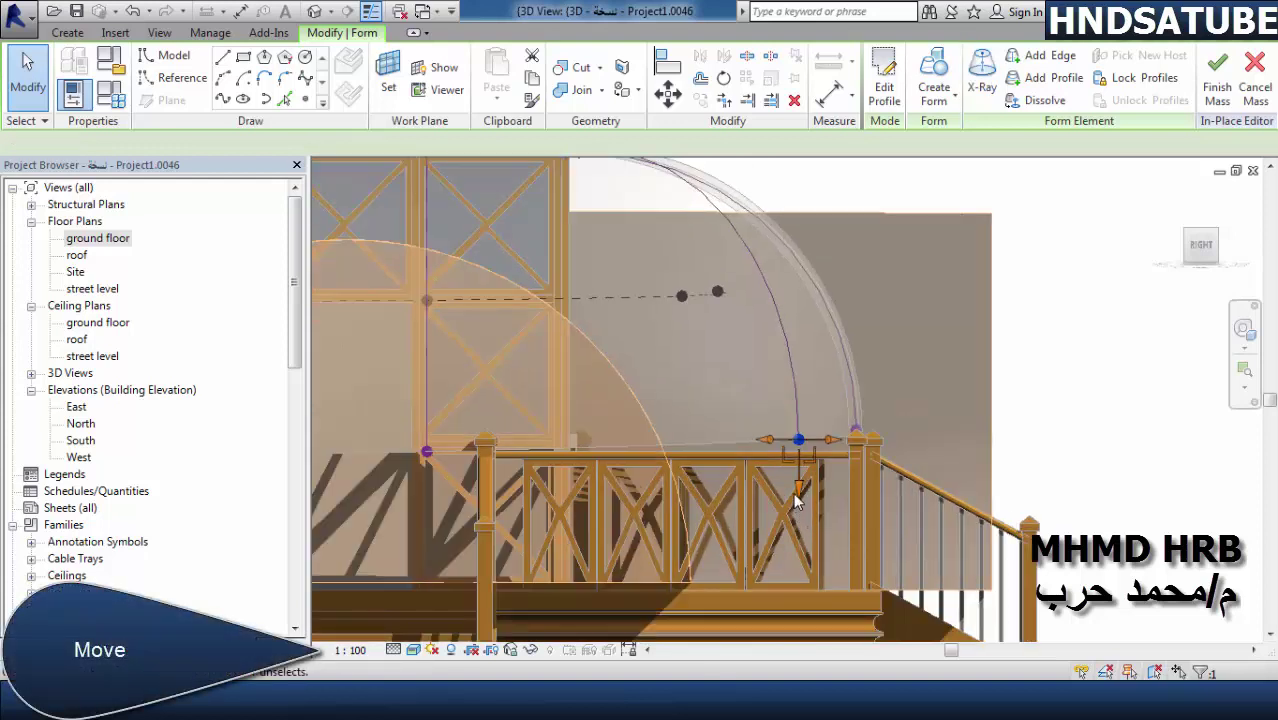
pyautogui.click(800, 489)
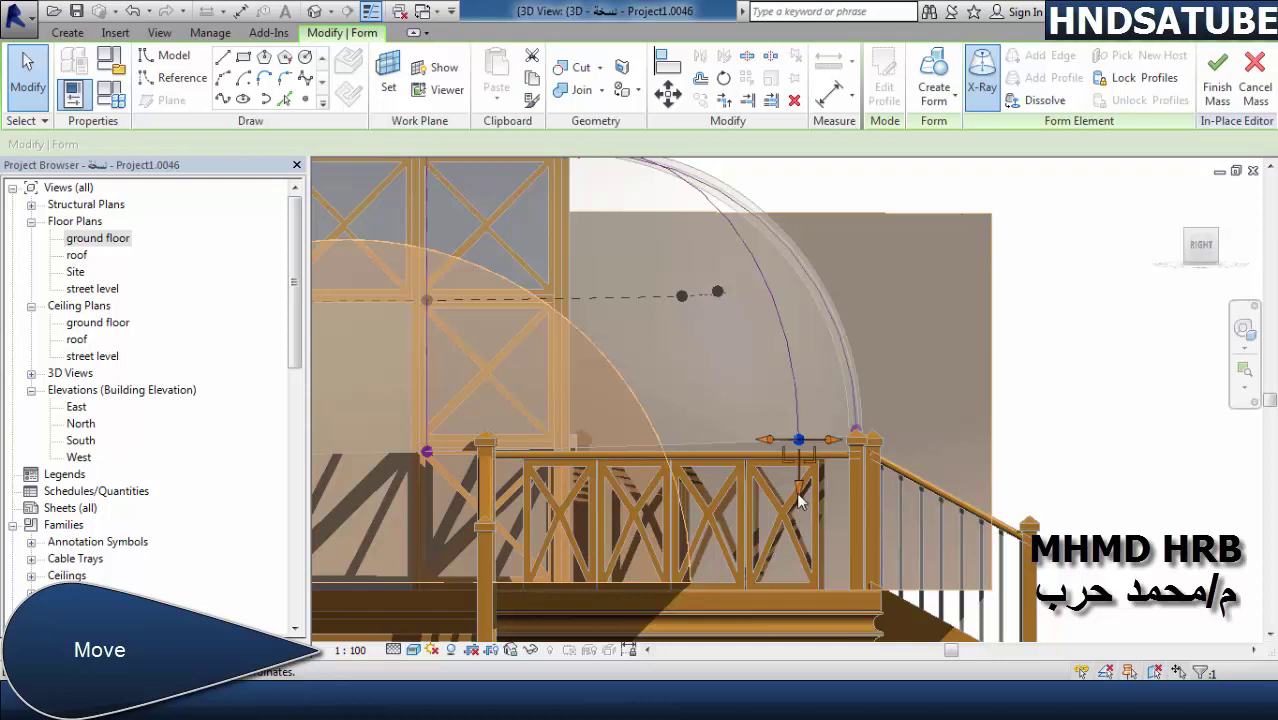
pyautogui.moveTo(800, 500); pyautogui.dragTo(900, 488)
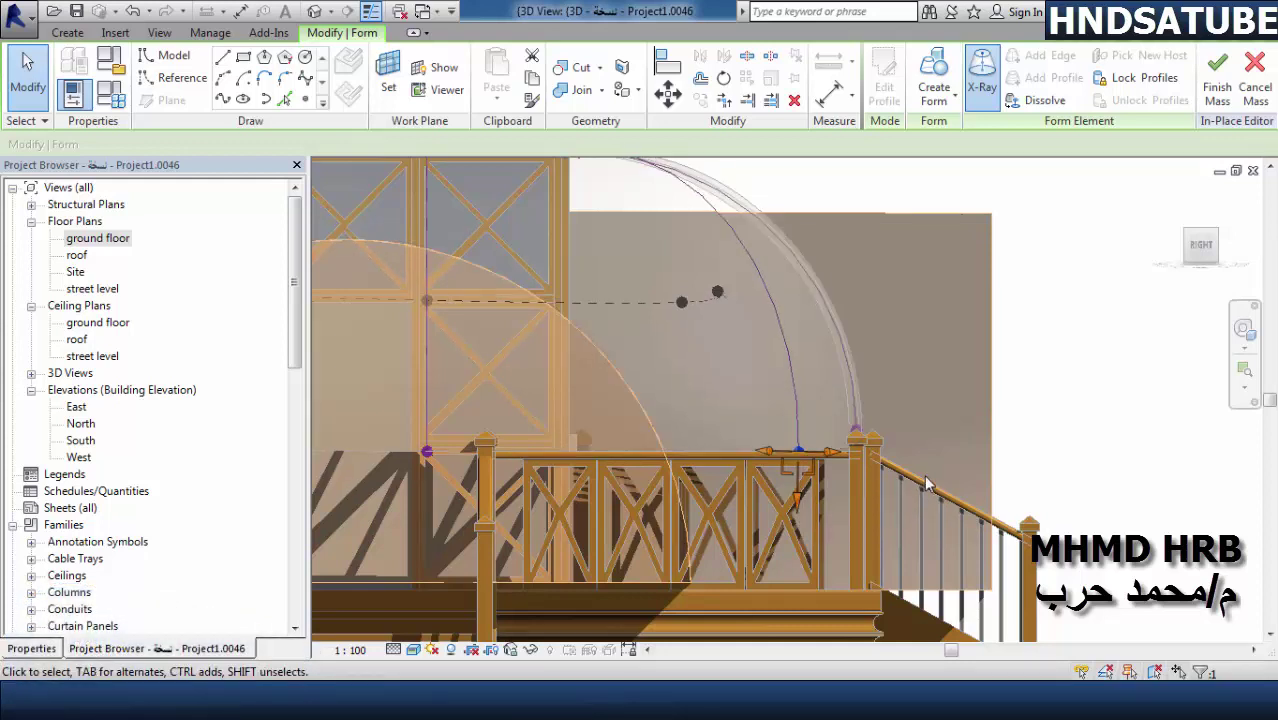
pyautogui.scroll(-2, 930, 429)
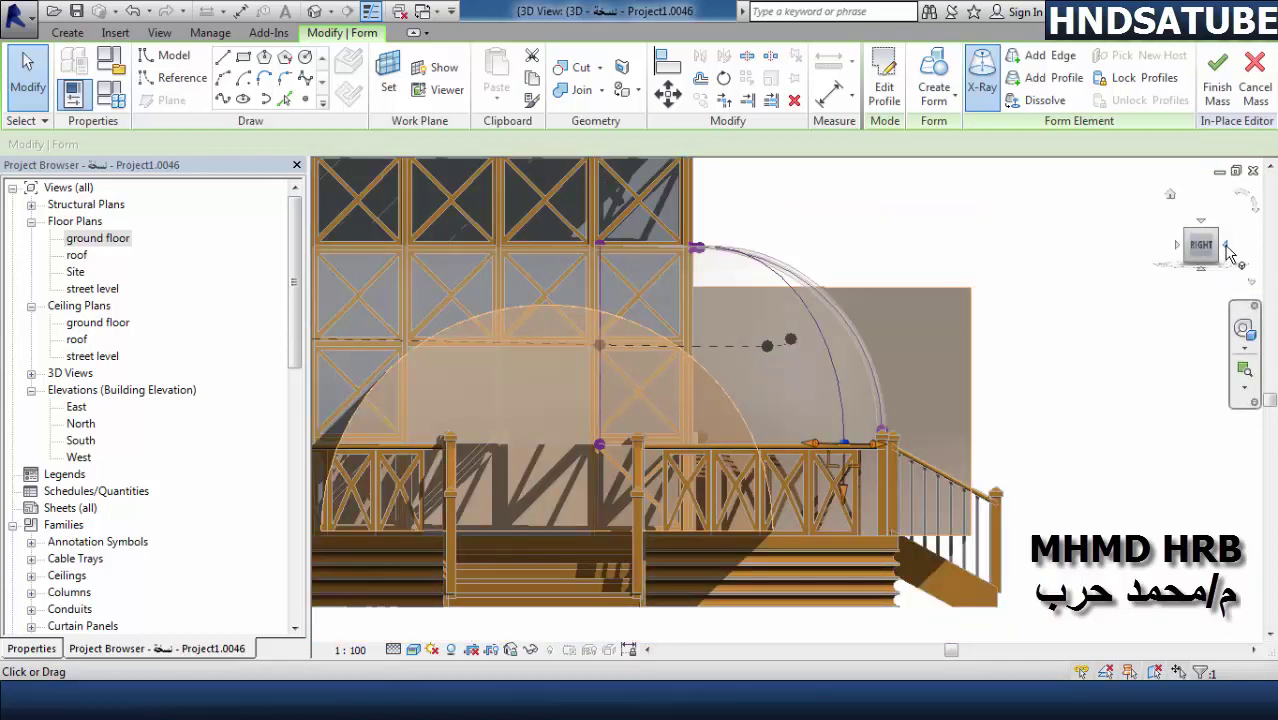
# - From the back side, move (MV) the back profile's bottom vertex down onto the top rail
pyautogui.click(1228, 250)
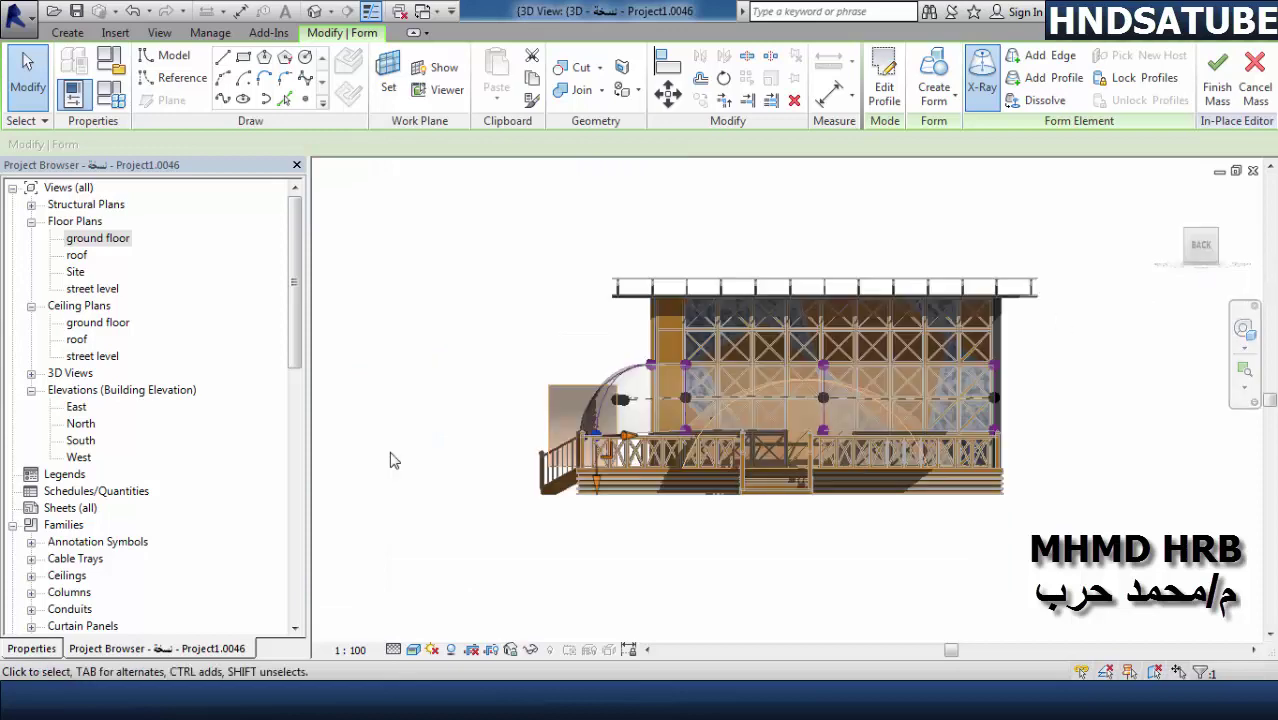
pyautogui.scroll(3, 548, 449)
pyautogui.scroll(3, 548, 449)
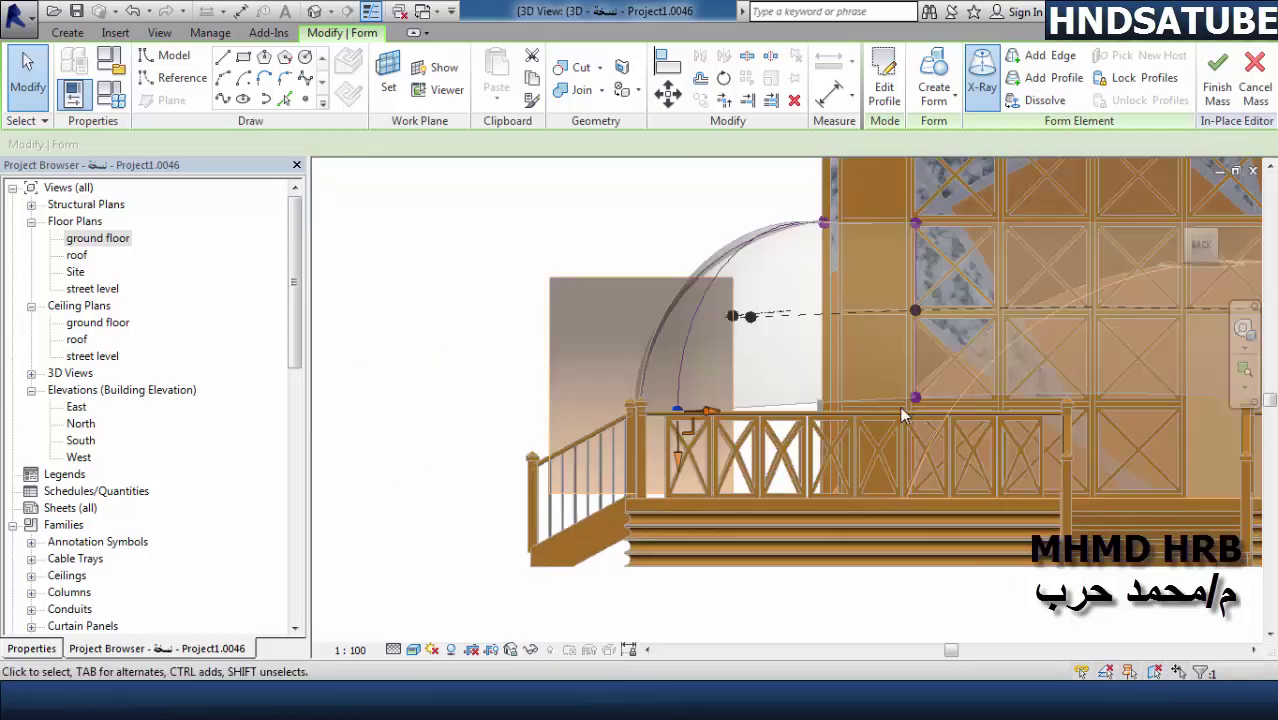
pyautogui.scroll(1, 913, 389)
pyautogui.scroll(1, 913, 389)
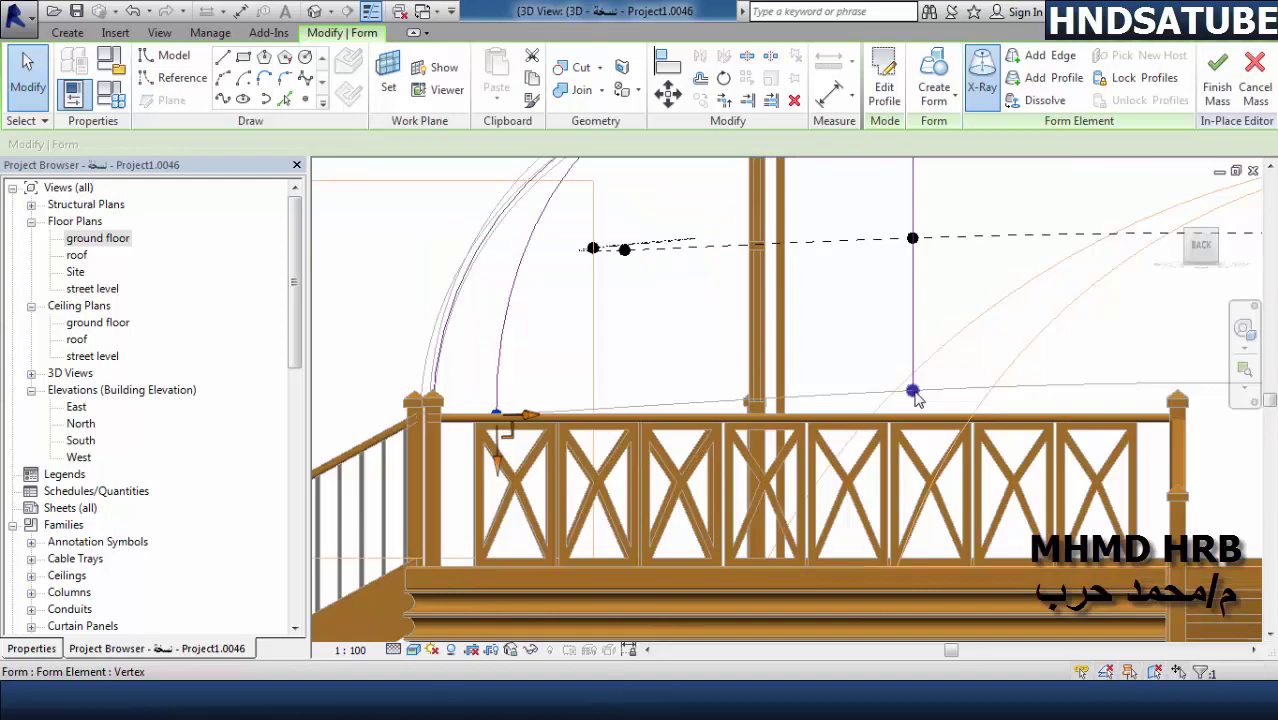
pyautogui.scroll(1, 916, 396)
pyautogui.scroll(1, 916, 396)
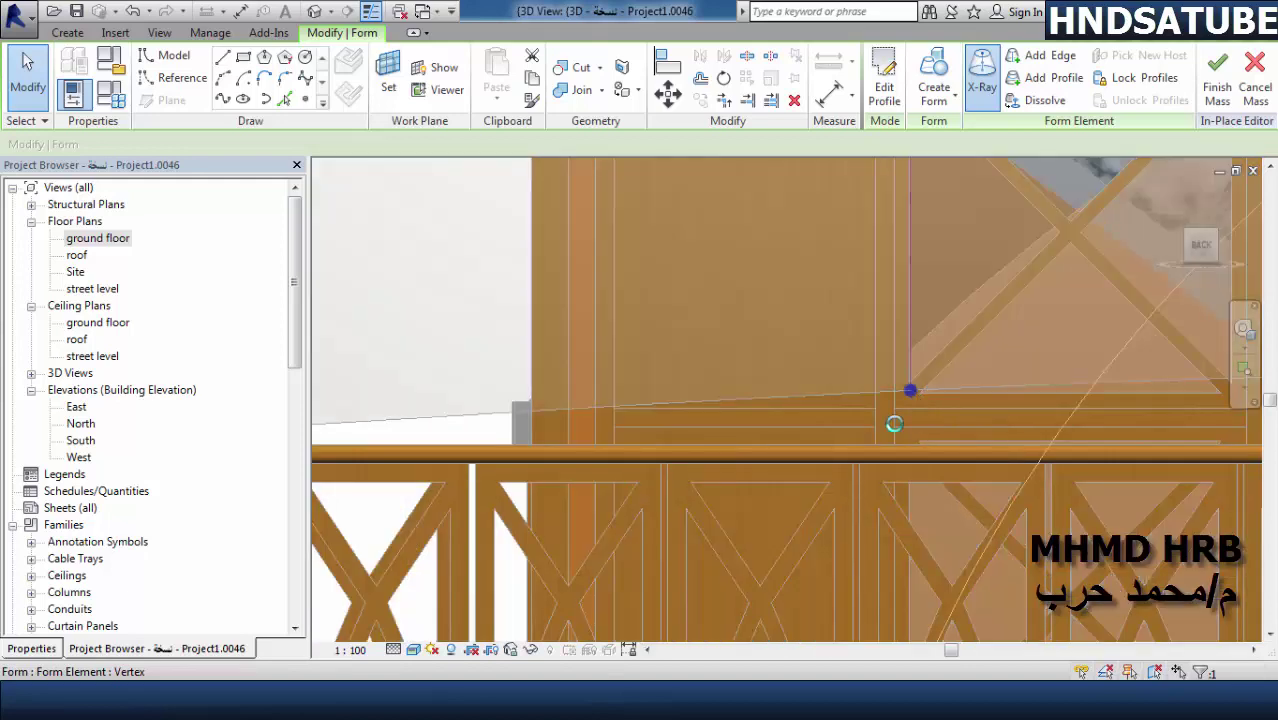
pyautogui.click(894, 424)
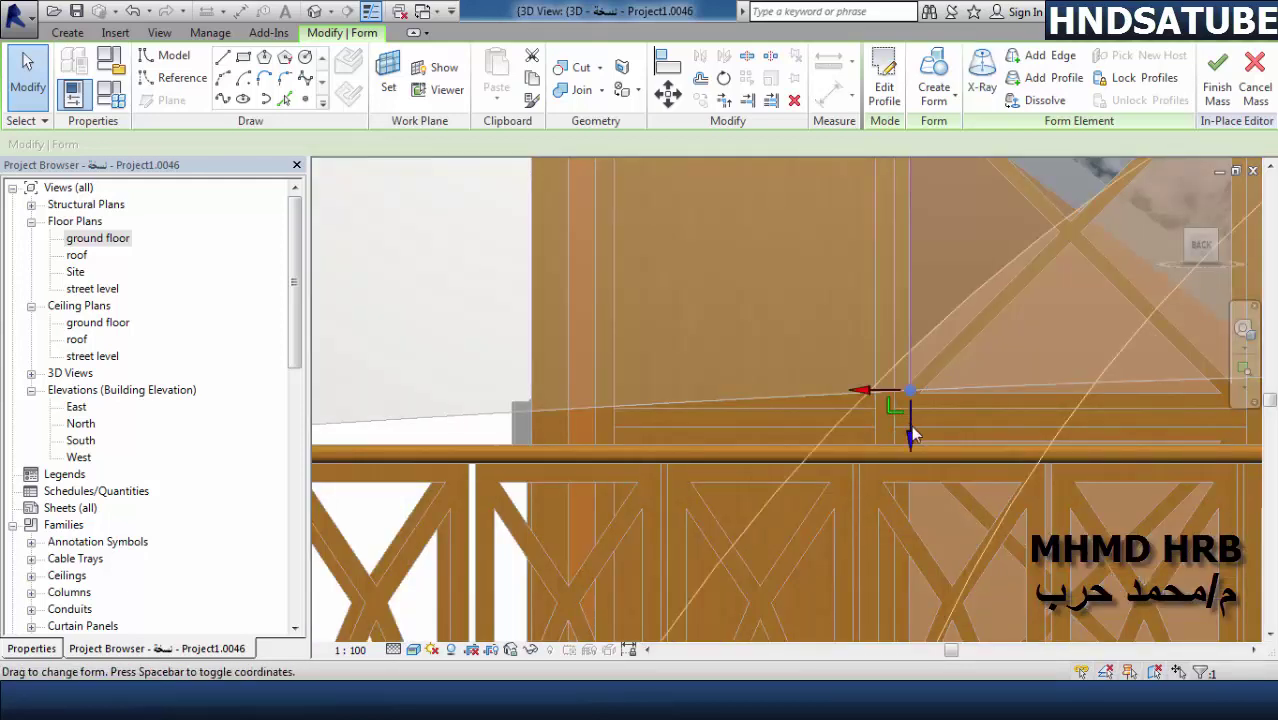
pyautogui.press('m')
pyautogui.press('v')
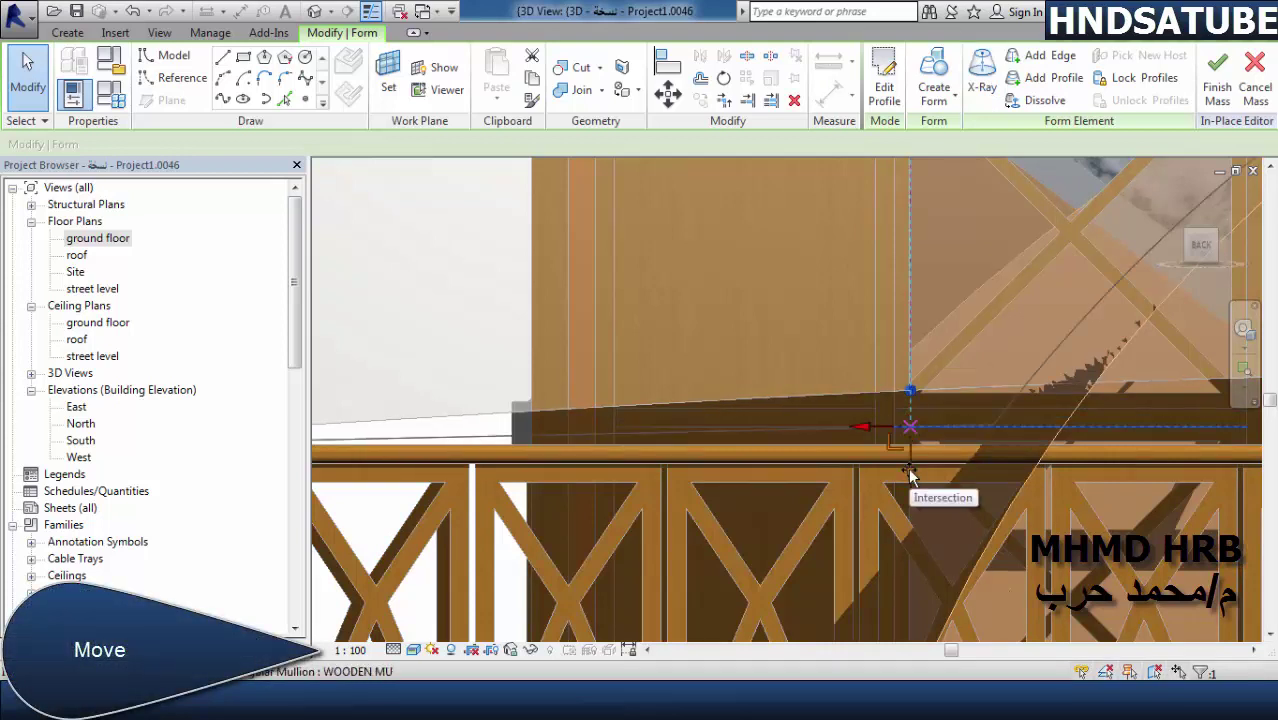
pyautogui.click(911, 478)
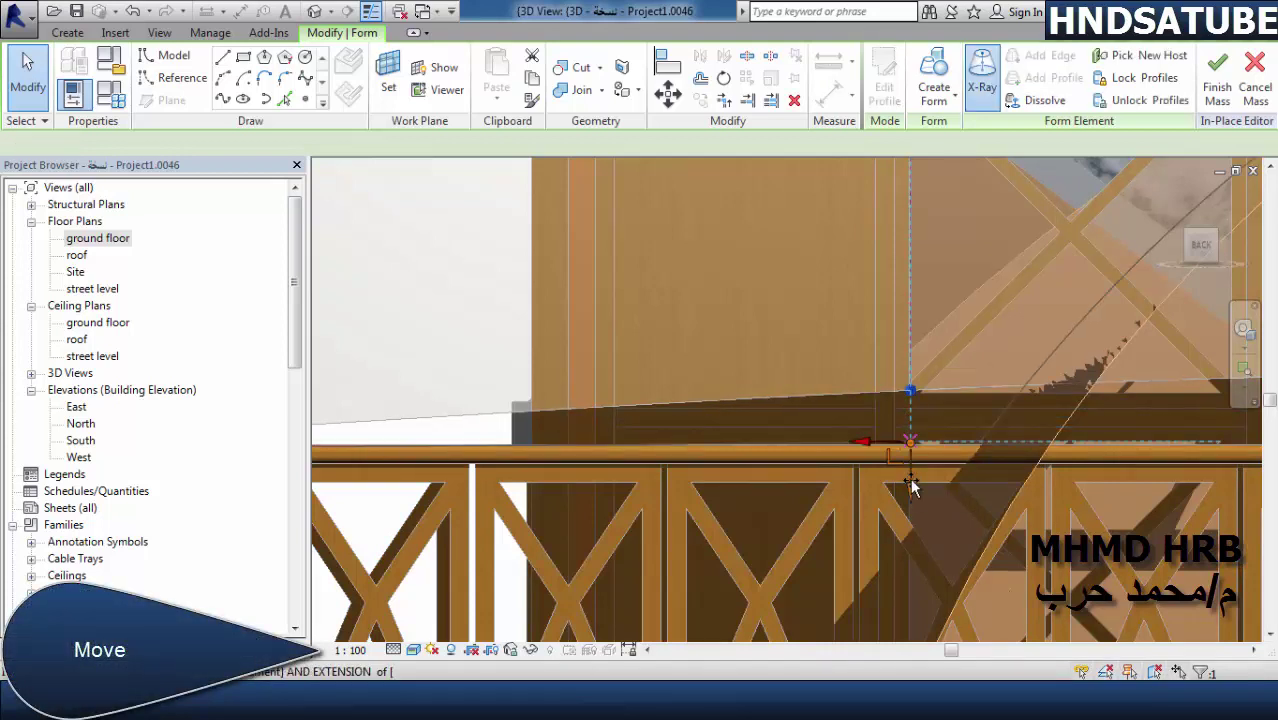
pyautogui.click(911, 487)
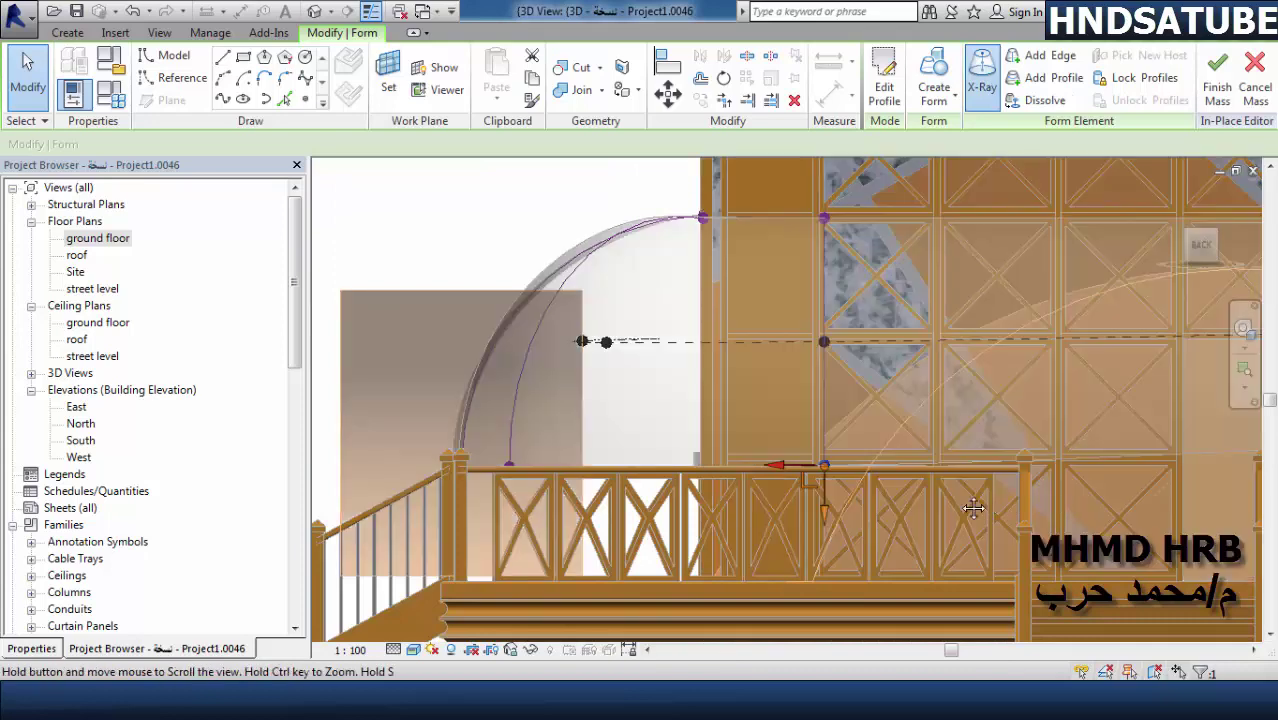
# - Snap the back profile's right-end bottom vertex down to the railing line
pyautogui.moveTo(970, 507); pyautogui.dragTo(823, 508, button='middle')
pyautogui.scroll(-2, 696, 474)
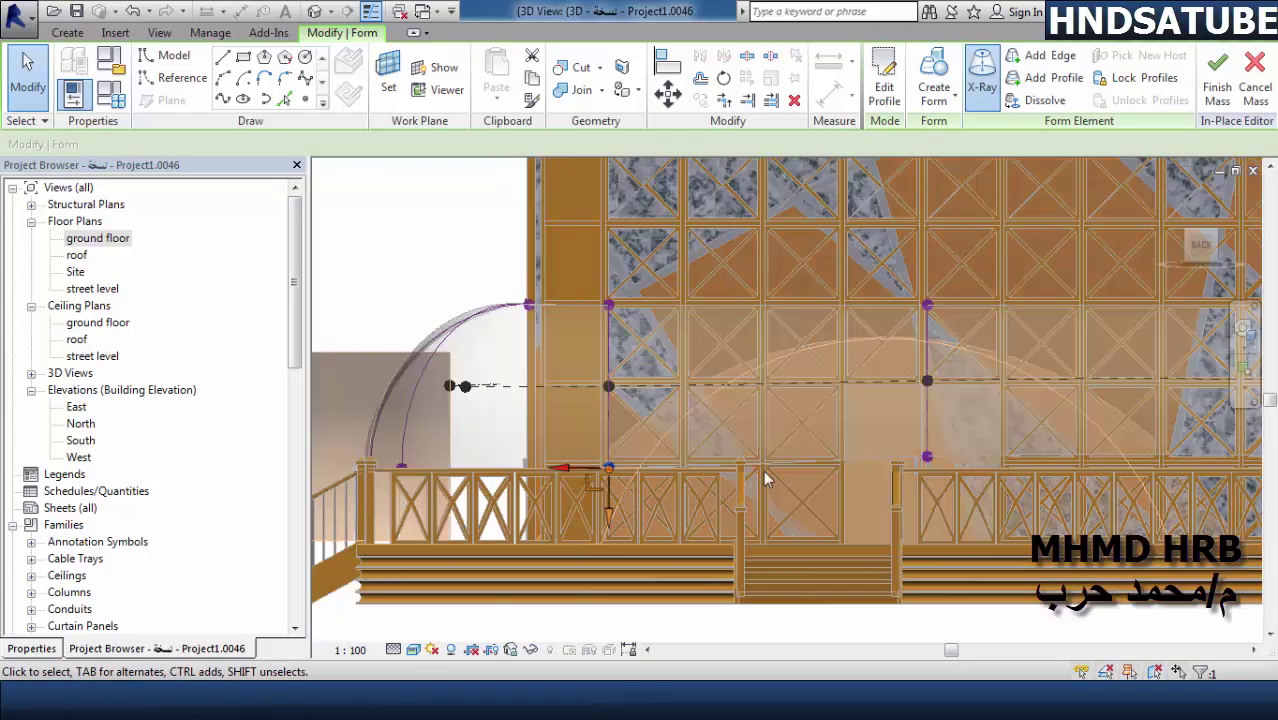
pyautogui.moveTo(1056, 485); pyautogui.dragTo(937, 517, button='middle')
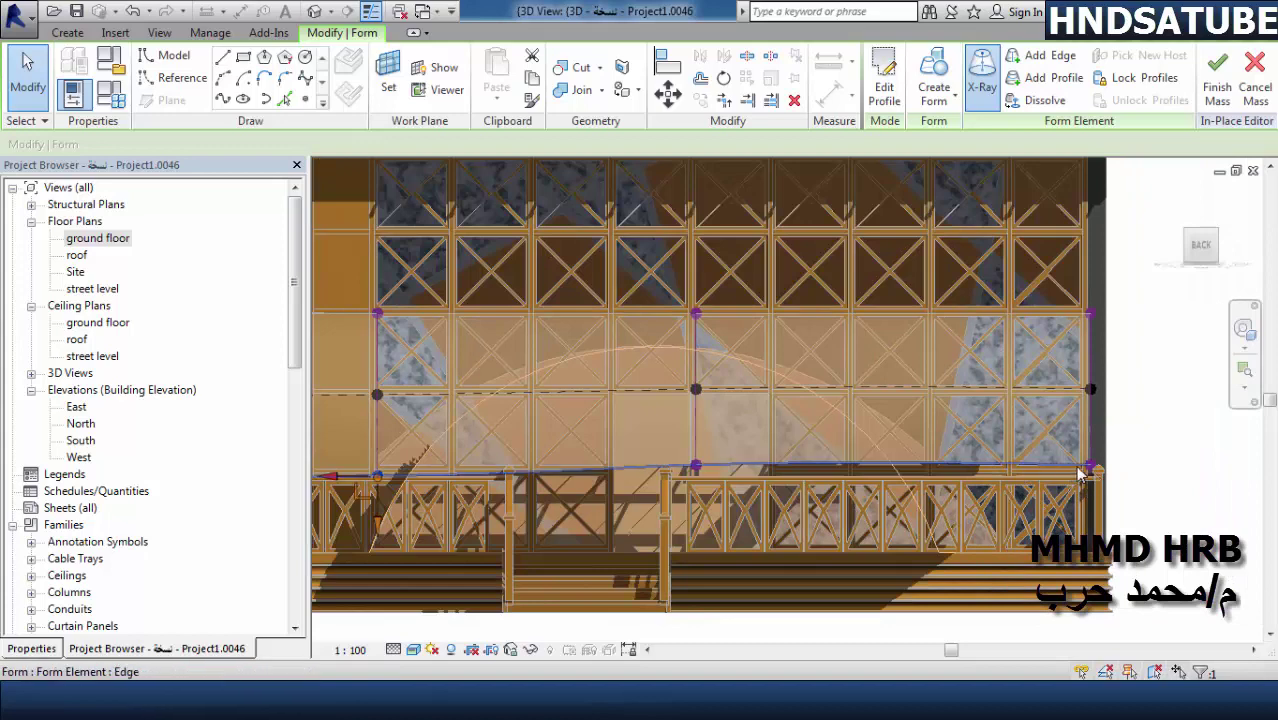
pyautogui.scroll(3, 1095, 474)
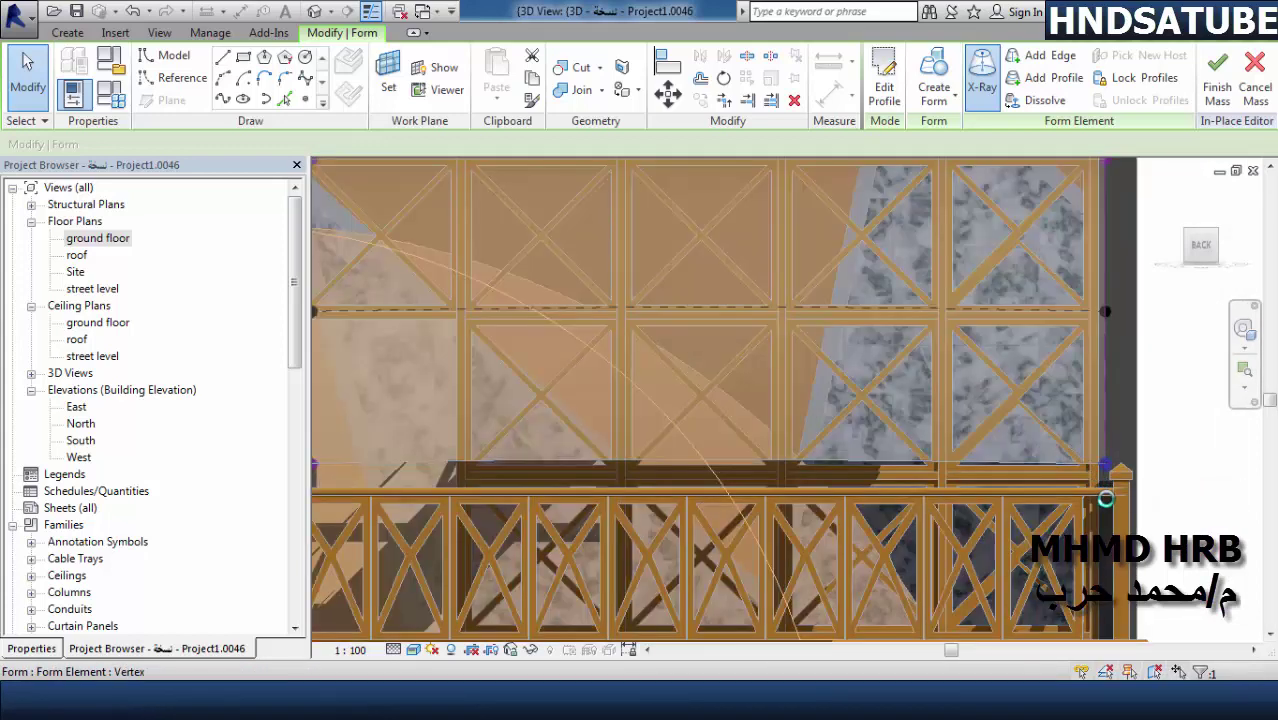
pyautogui.click(1109, 502)
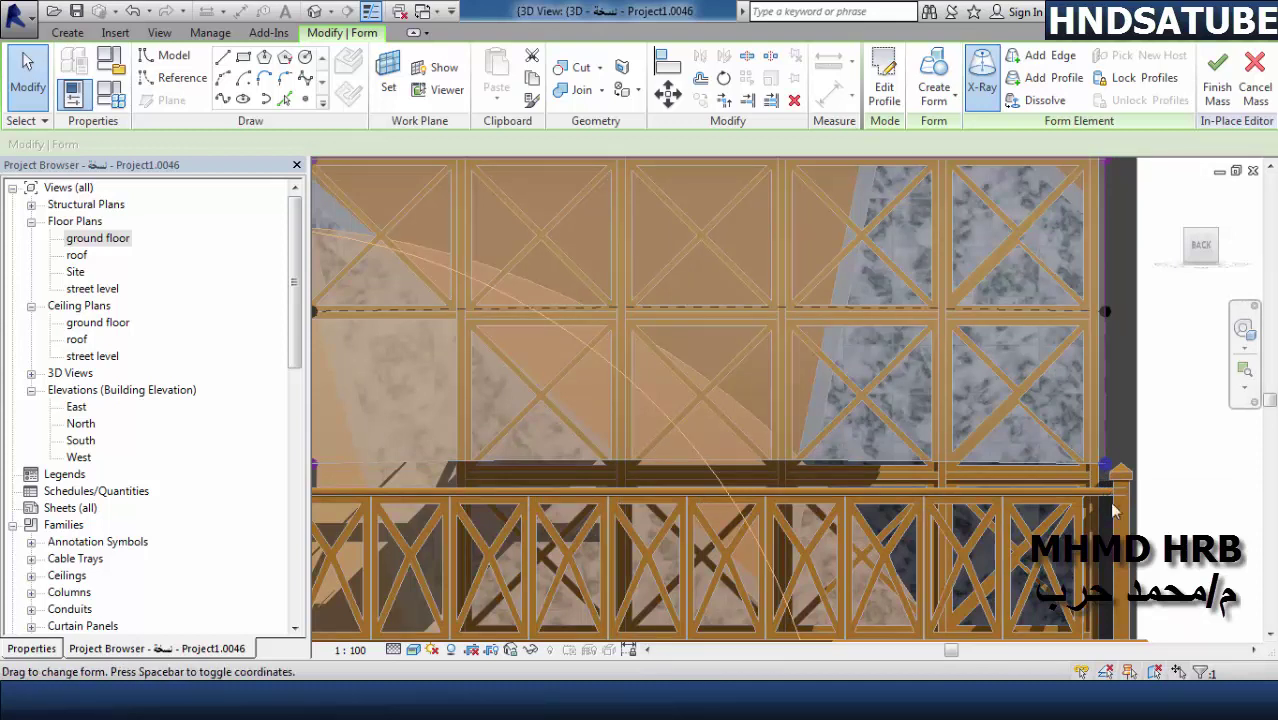
pyautogui.click(1112, 509)
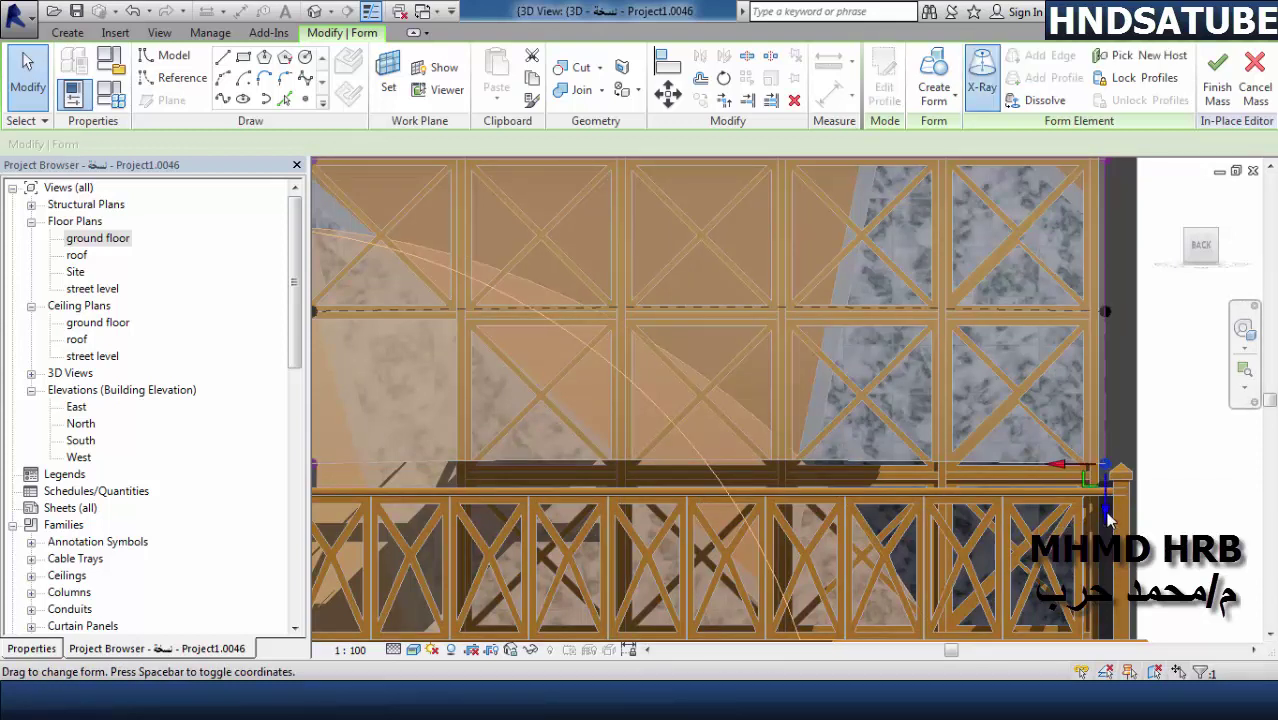
pyautogui.moveTo(1105, 515)
pyautogui.mouseDown()
pyautogui.moveTo(1105, 537)
pyautogui.moveTo(1049, 457)
pyautogui.mouseUp()
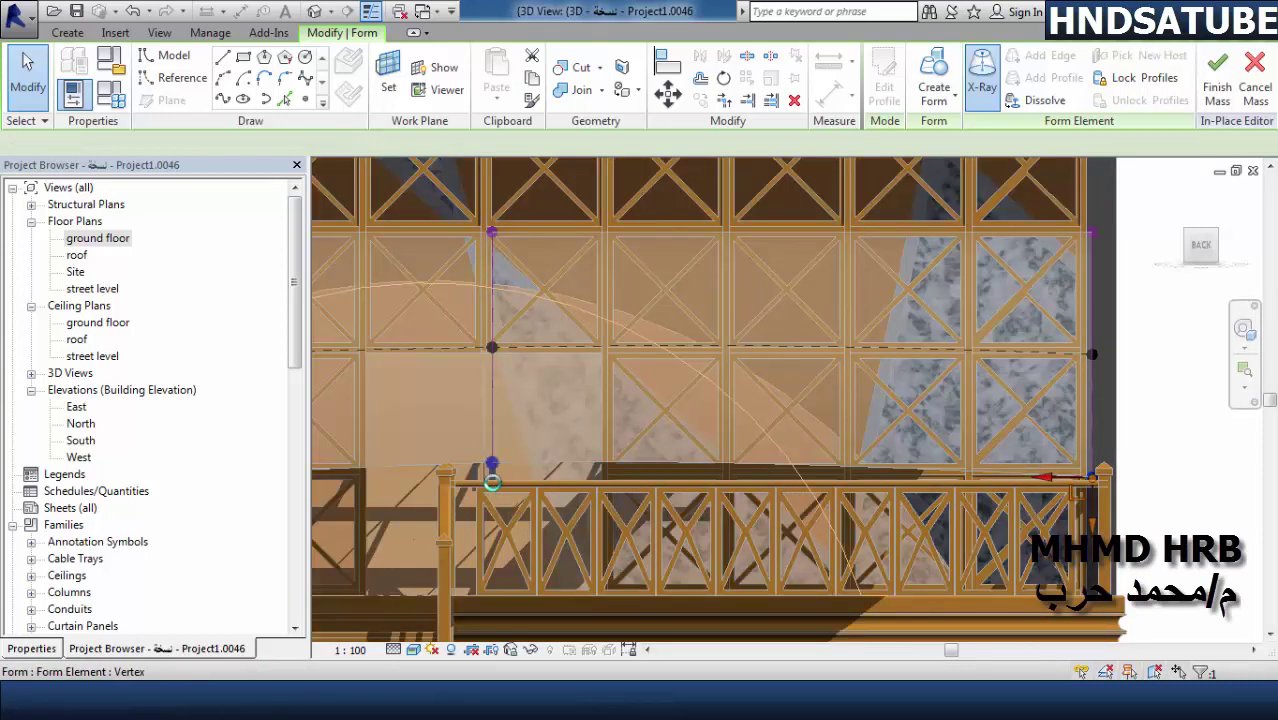
# - Lower the back profile's left bottom vertex to the railing intersection and reselect the form
pyautogui.click(494, 488)
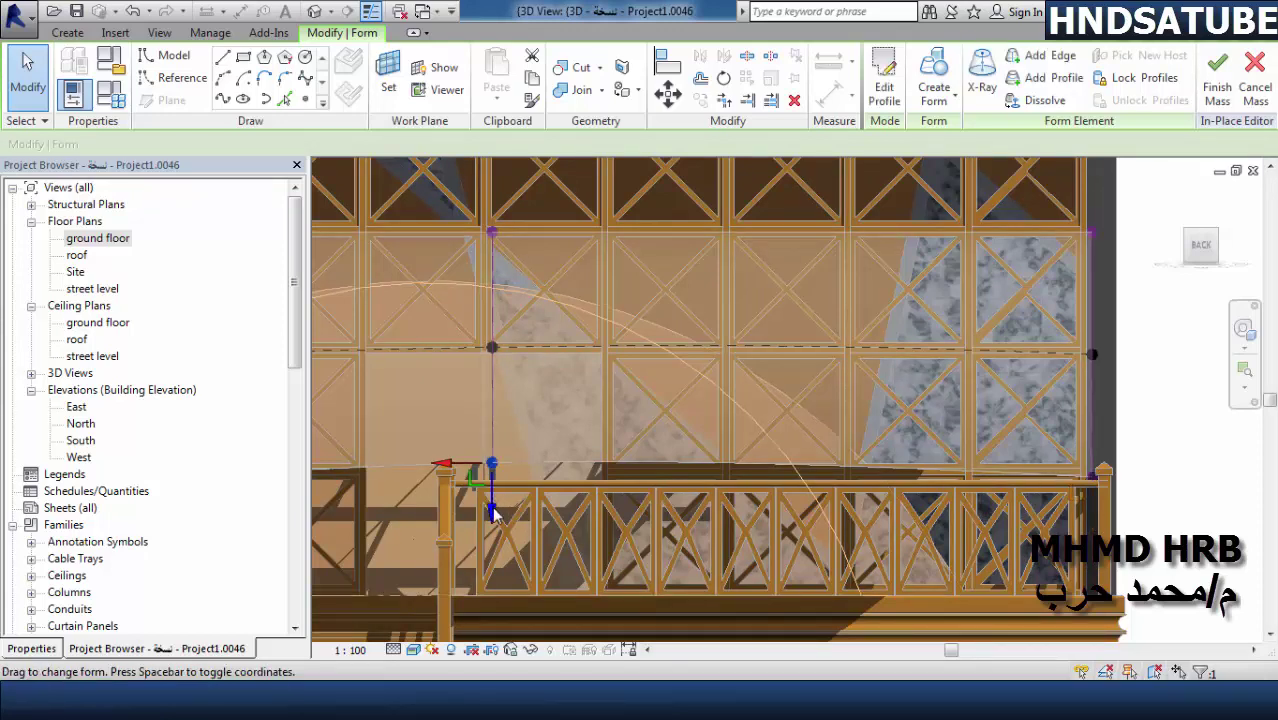
pyautogui.click(491, 507)
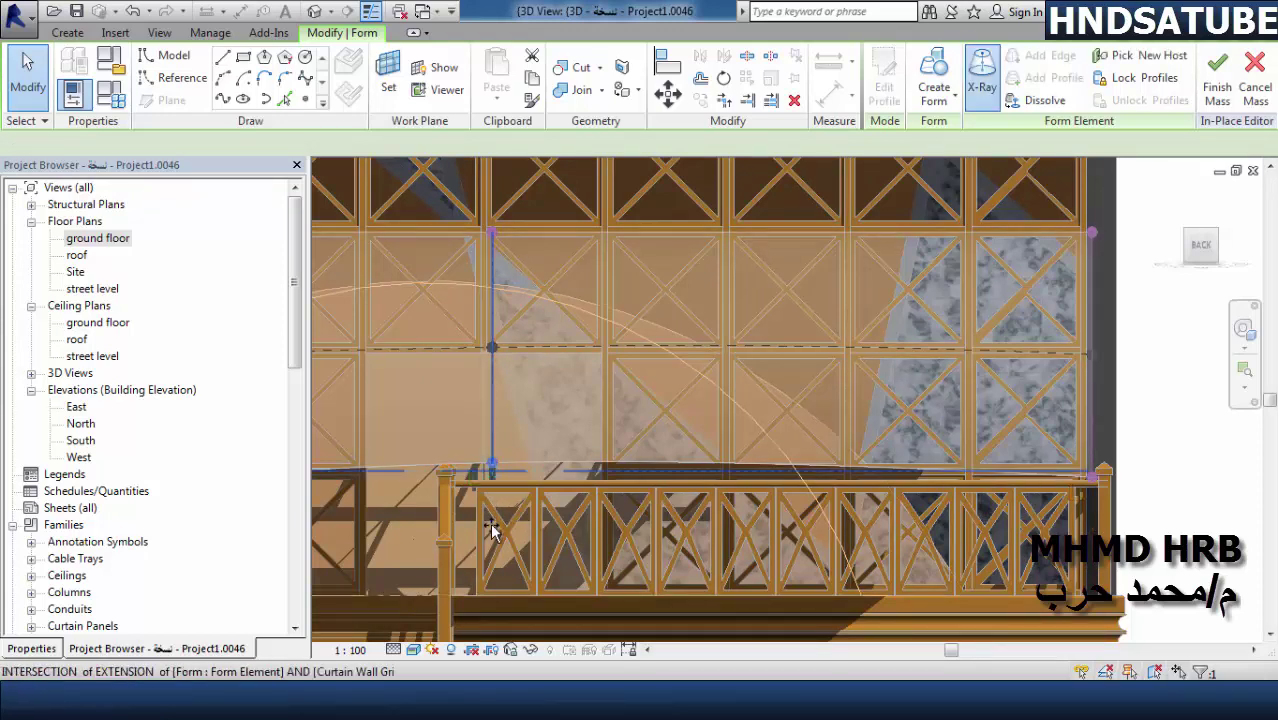
pyautogui.click(490, 523)
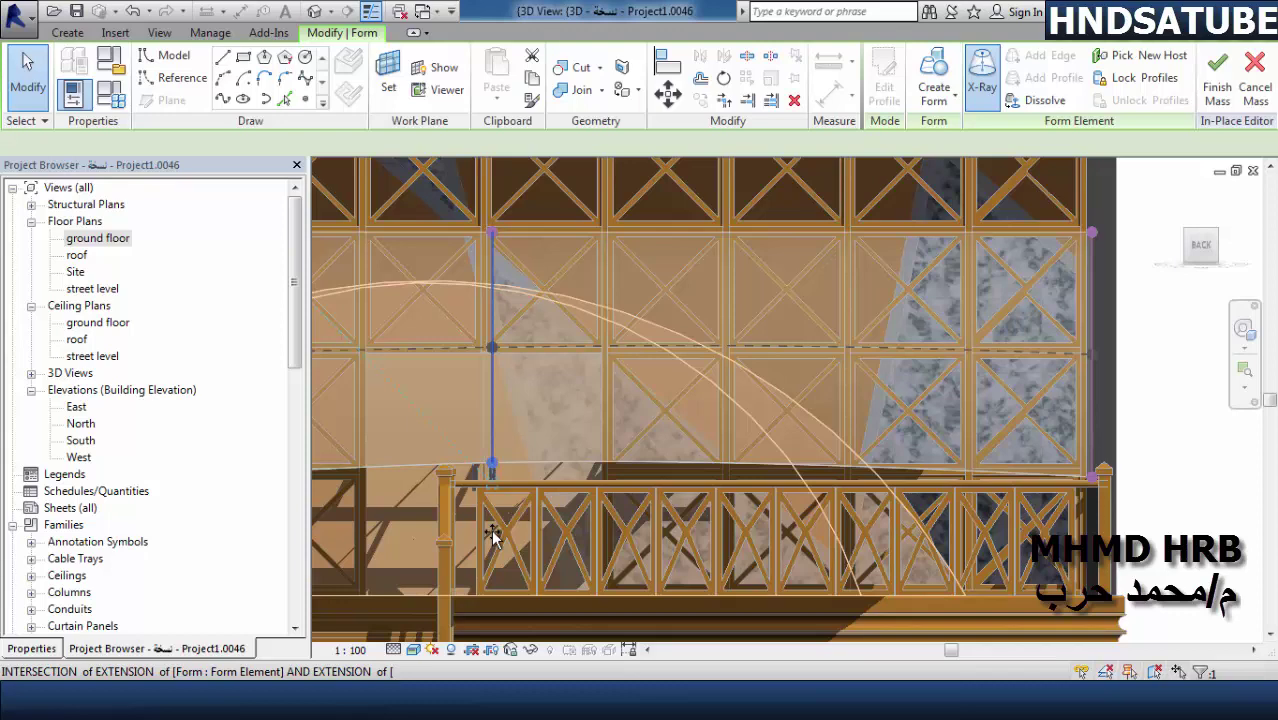
pyautogui.click(491, 529)
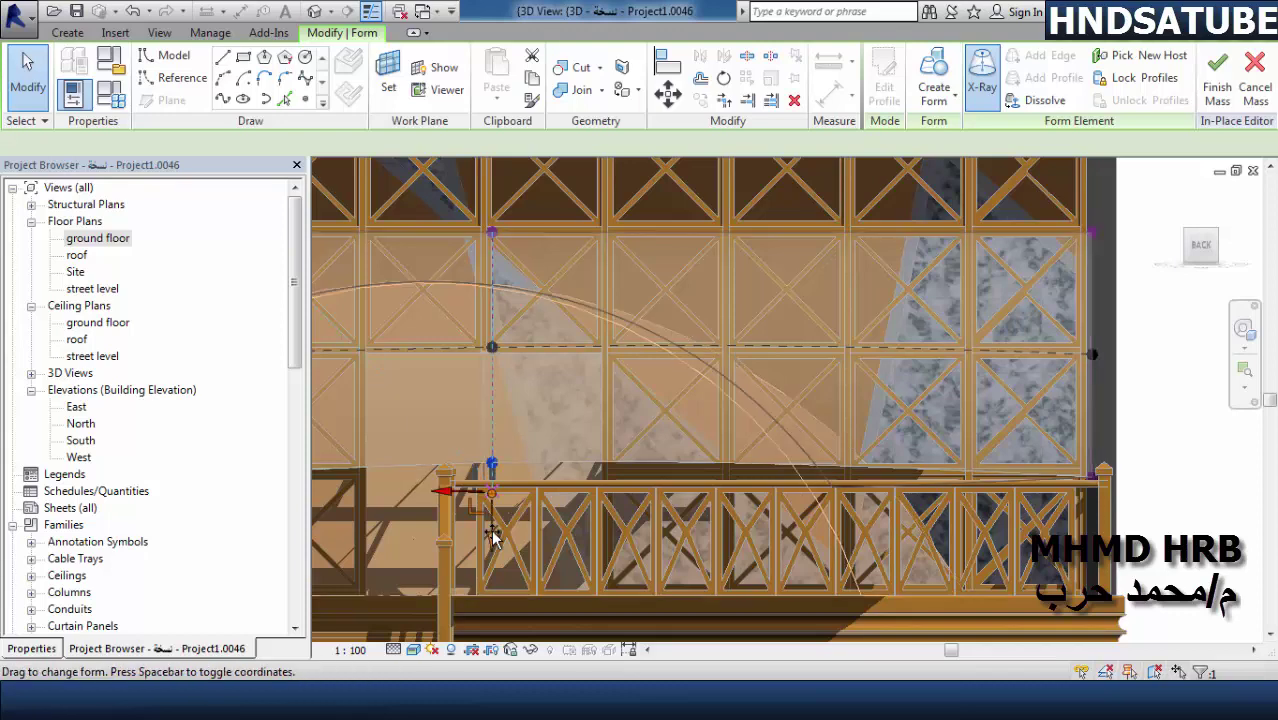
pyautogui.click(603, 525)
pyautogui.scroll(-2, 738, 530)
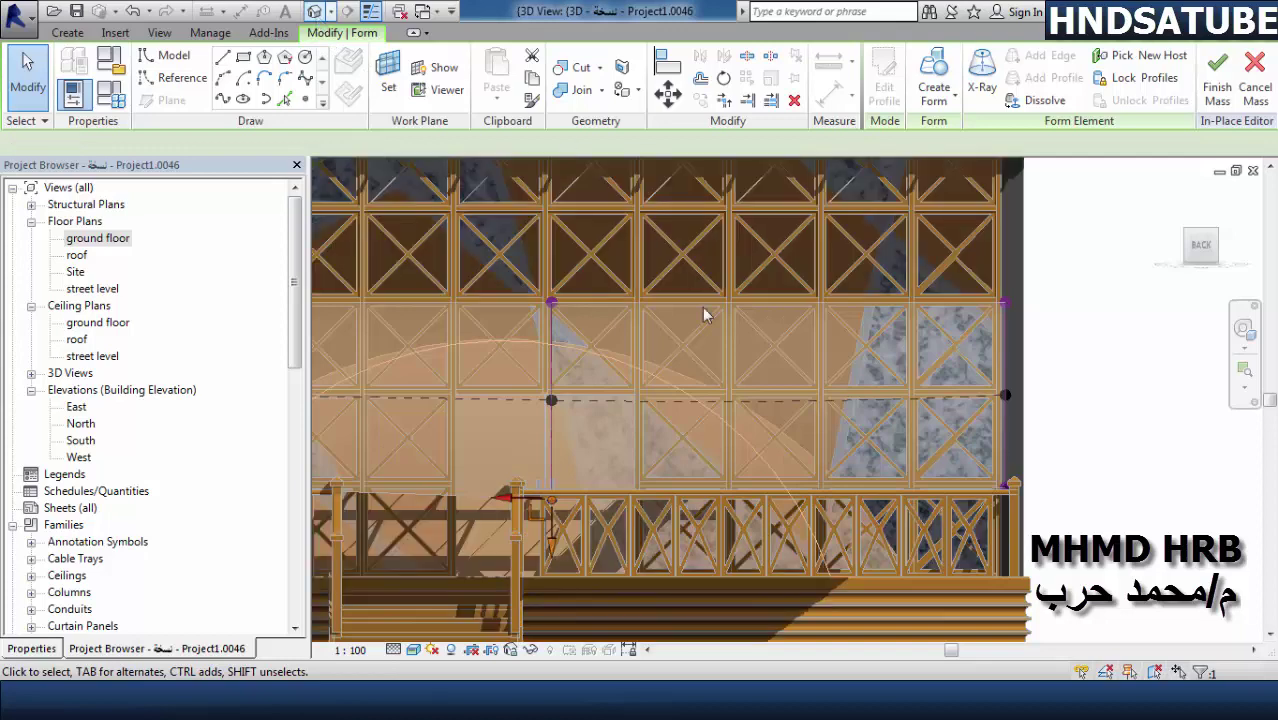
pyautogui.click(754, 356)
# - Reset to the home 3D view, orbit to look down on the house, and select the mass
pyautogui.click(1171, 214)
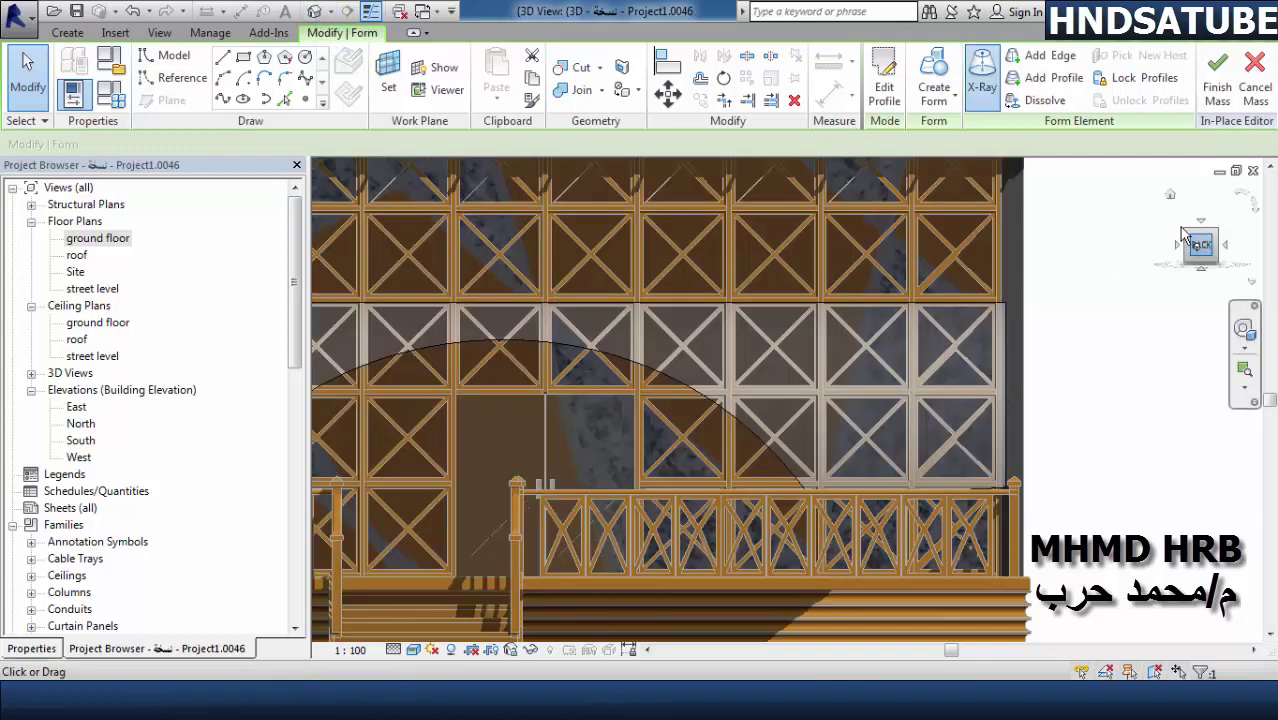
pyautogui.click(1170, 200)
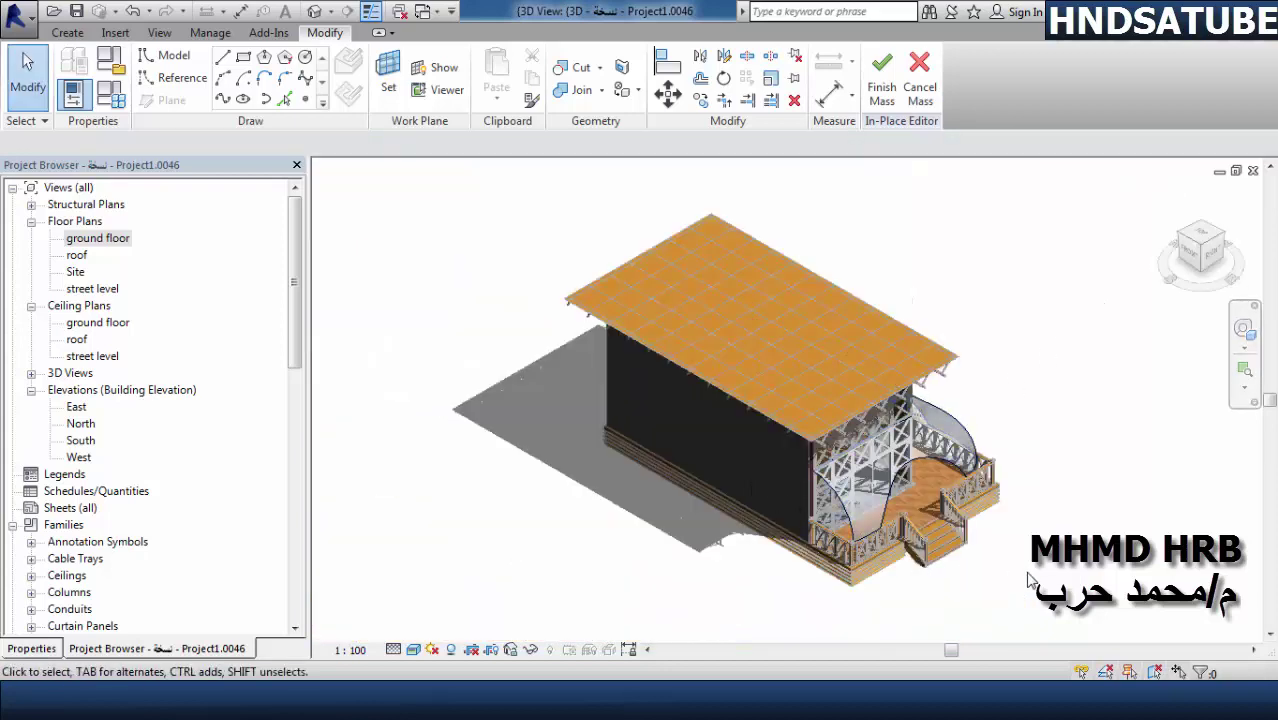
pyautogui.keyDown('shift'); pyautogui.moveTo(966, 570); pyautogui.dragTo(842, 537, button='middle'); pyautogui.keyUp('shift')
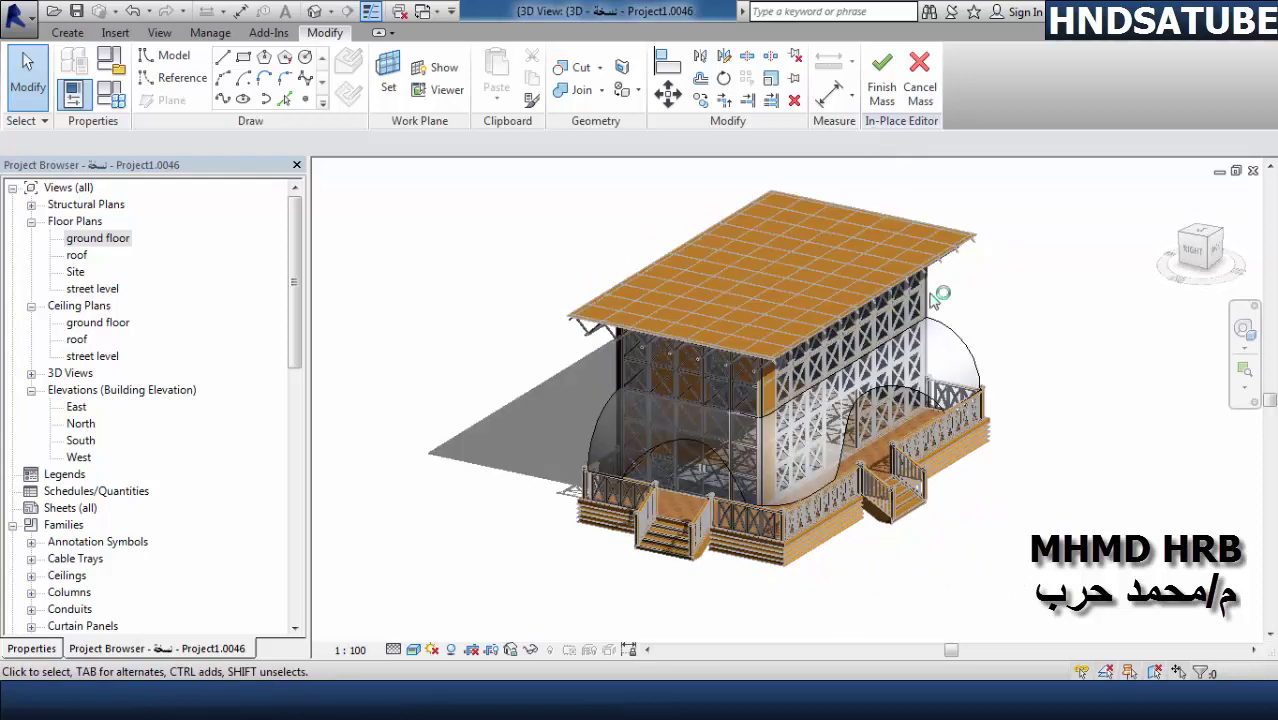
pyautogui.moveTo(970, 360); pyautogui.dragTo(907, 380, button='middle')
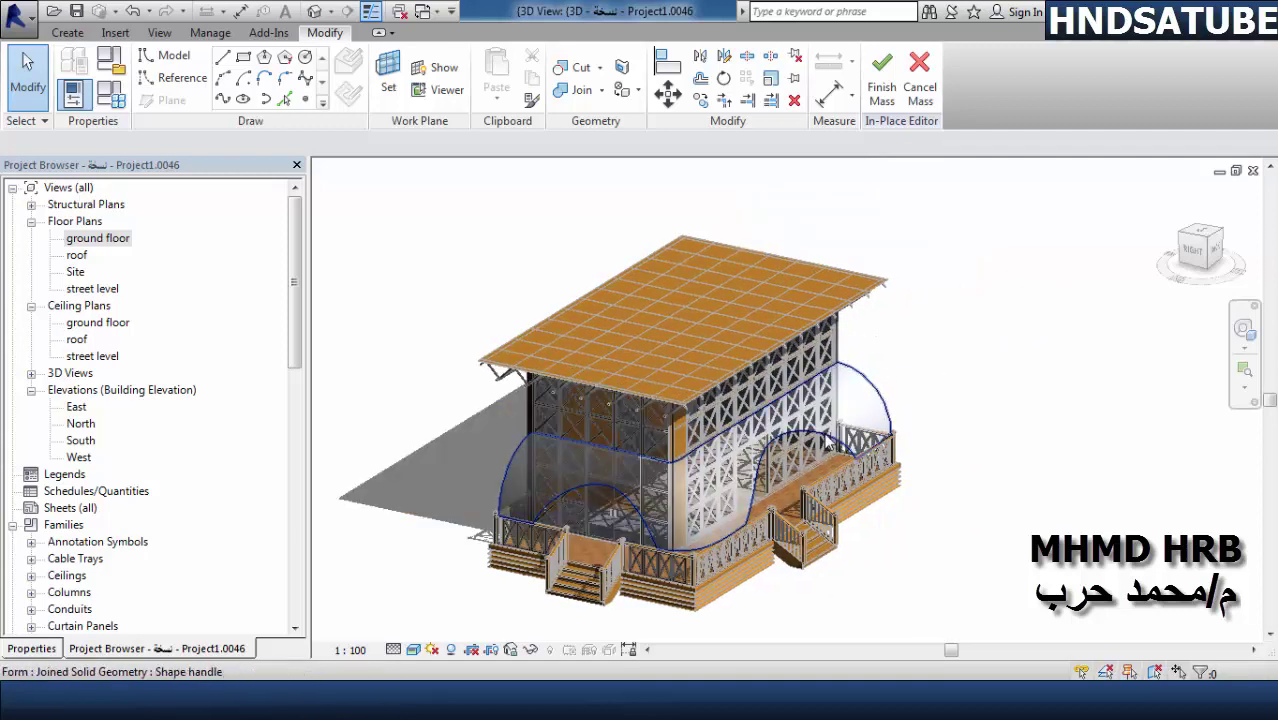
pyautogui.click(876, 420)
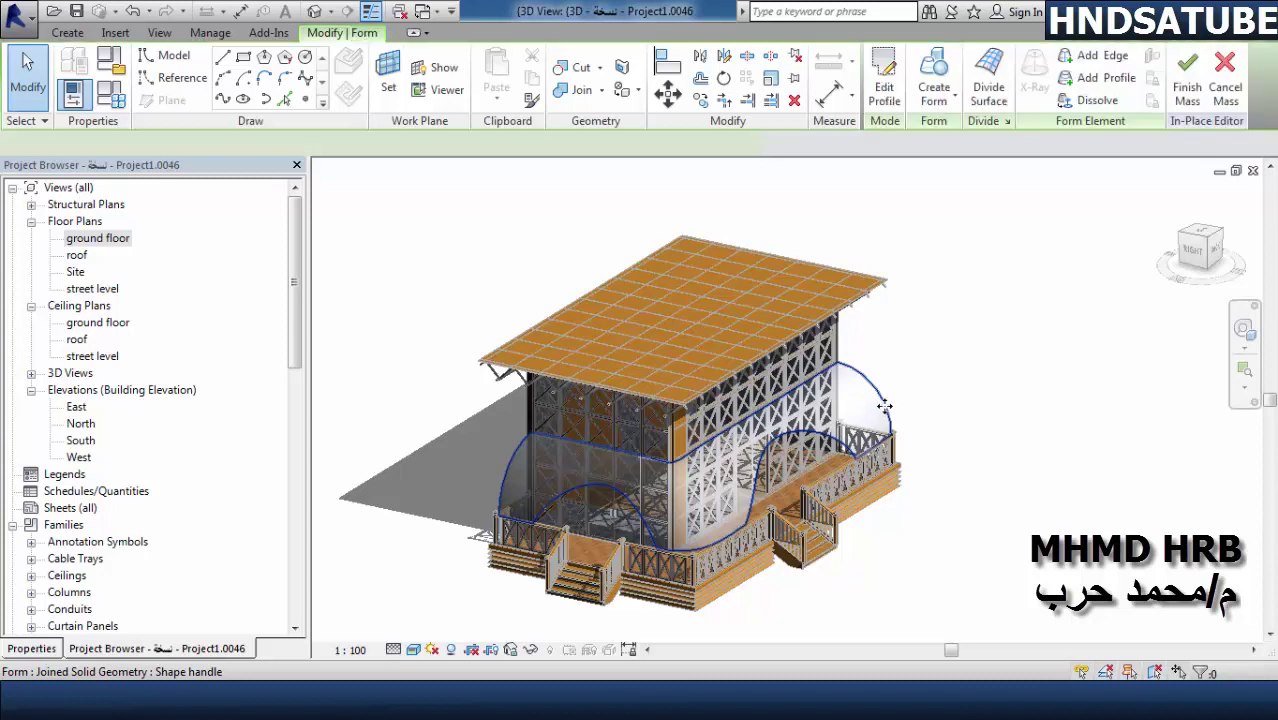
# - Divide the curved mass surface into a 10 by 10 U/V grid and deselect it
pyautogui.click(989, 92)
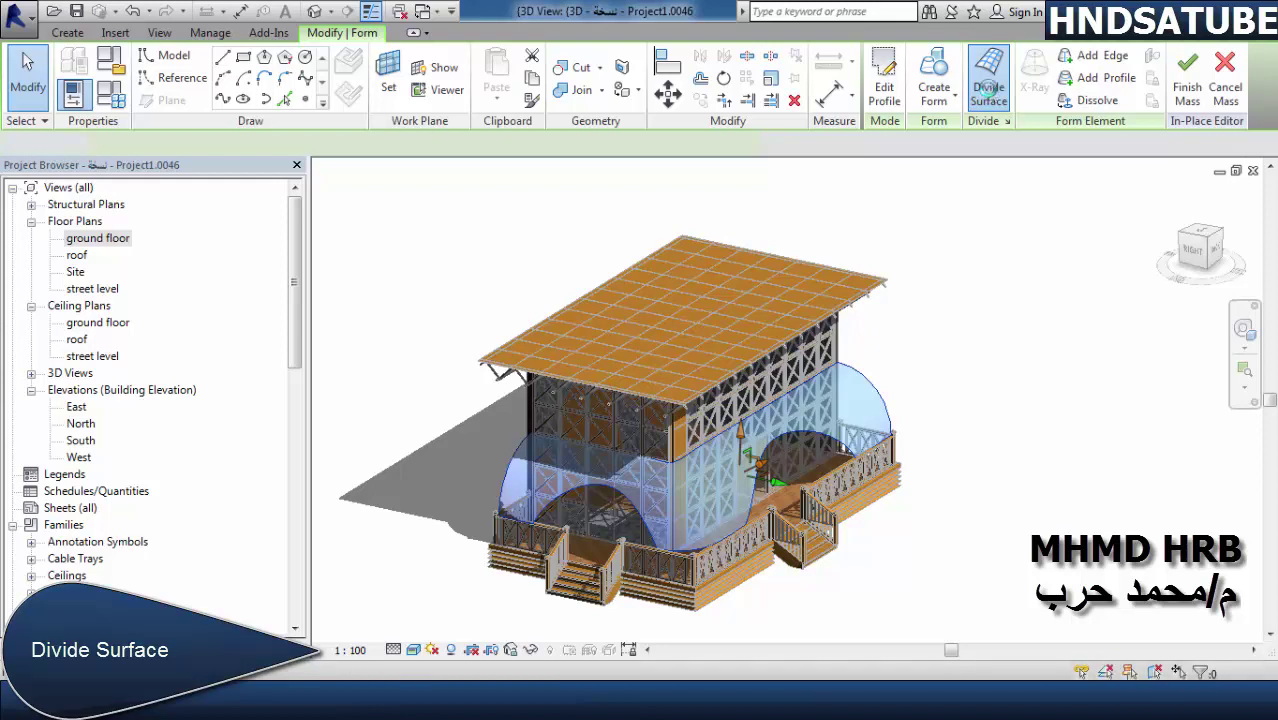
pyautogui.click(885, 395)
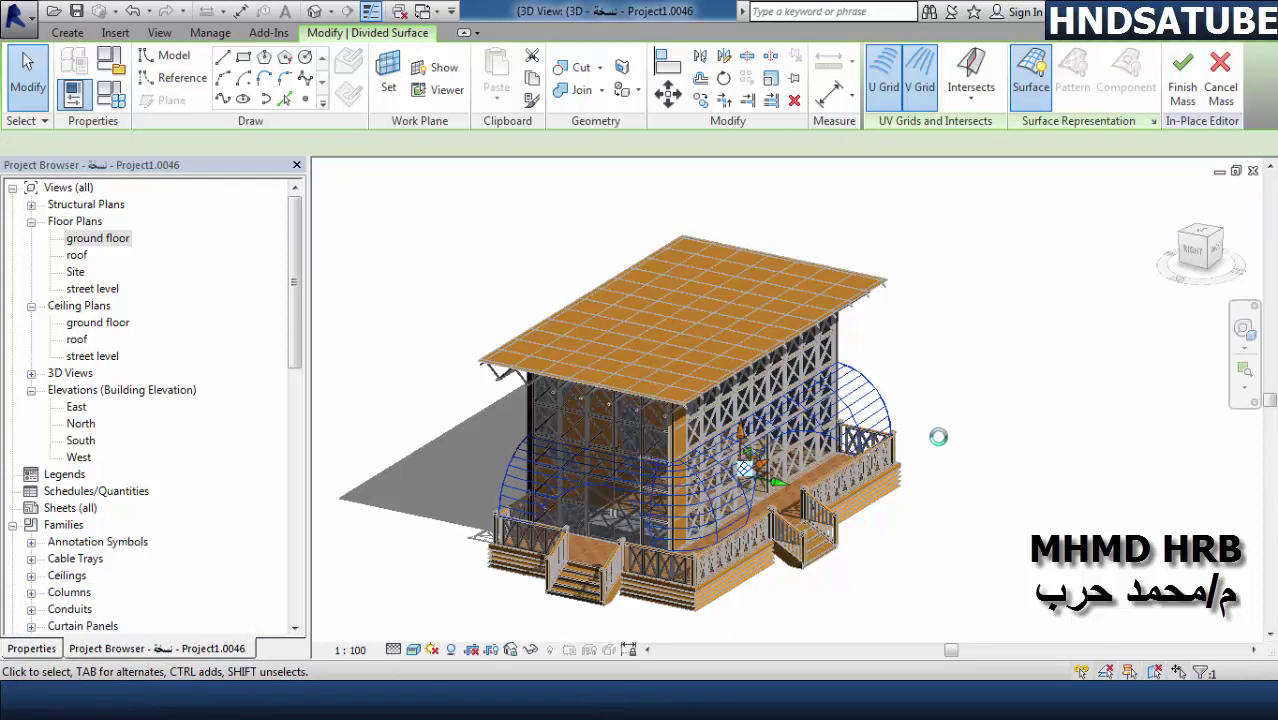
pyautogui.click(892, 404)
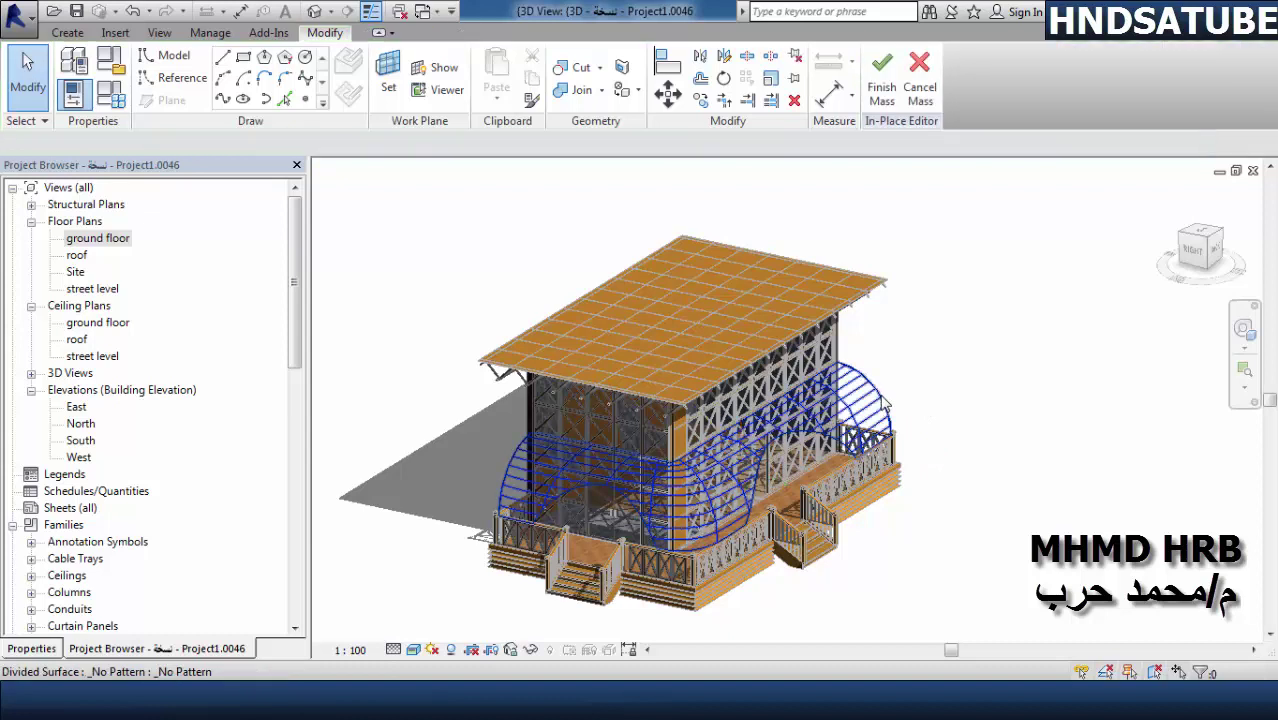
pyautogui.click(886, 402)
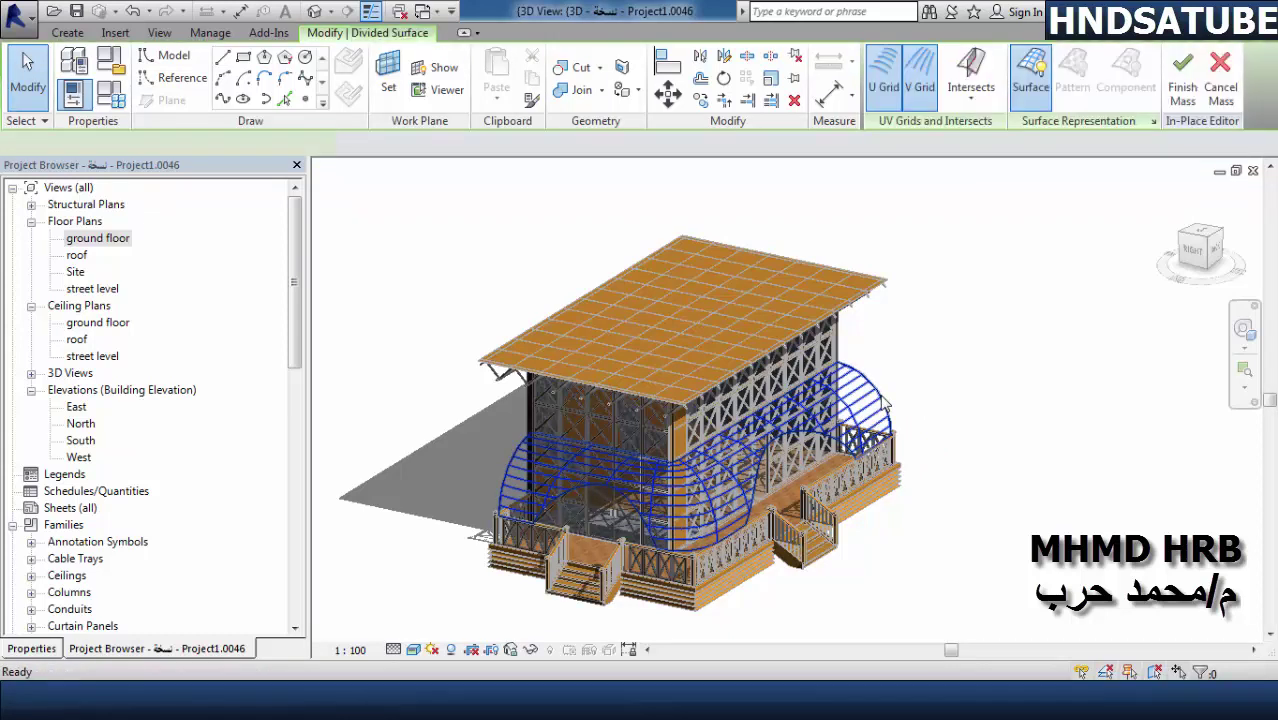
pyautogui.click(864, 443)
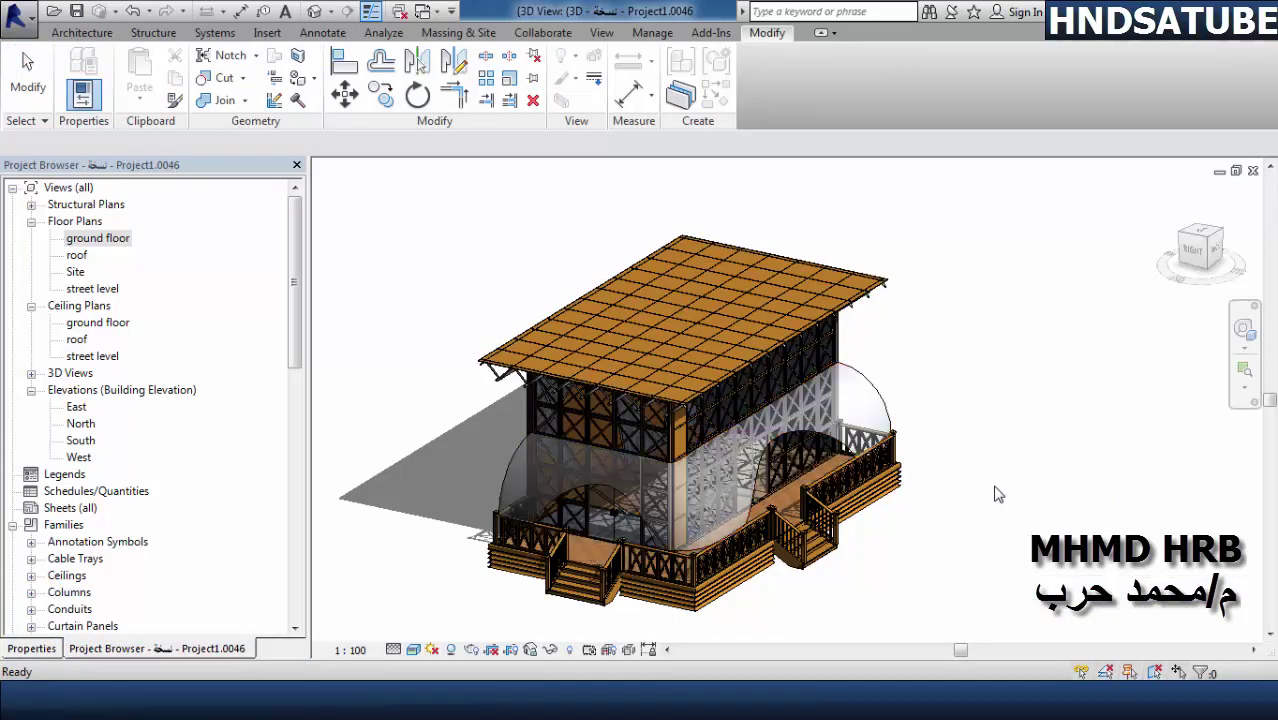
# - Zoom and orbit to a near-front view showing the whole curved mass over the deck
pyautogui.scroll(3, 997, 486)
pyautogui.scroll(-3, 997, 486)
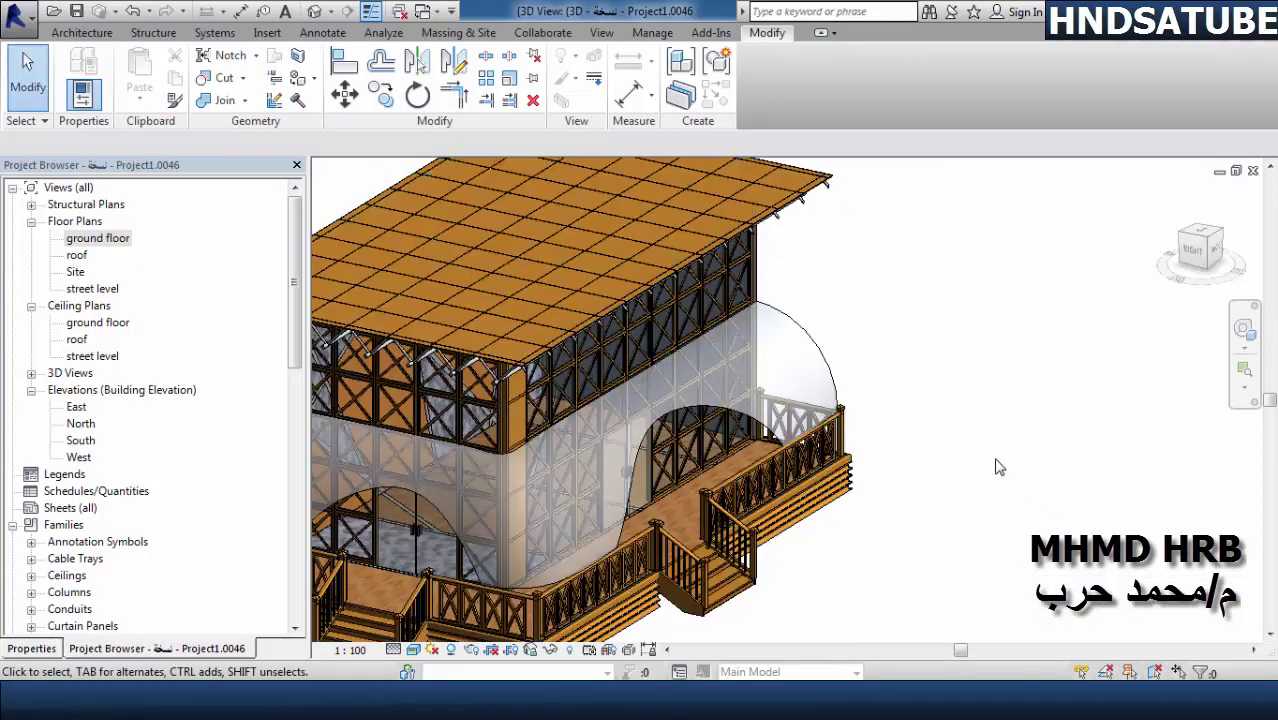
pyautogui.scroll(-1, 998, 500)
pyautogui.moveTo(960, 545)
pyautogui.keyDown('shift'); pyautogui.mouseDown(button='middle')
pyautogui.moveTo(938, 493)
pyautogui.moveTo(1032, 522)
pyautogui.mouseUp(button='middle'); pyautogui.keyUp('shift')
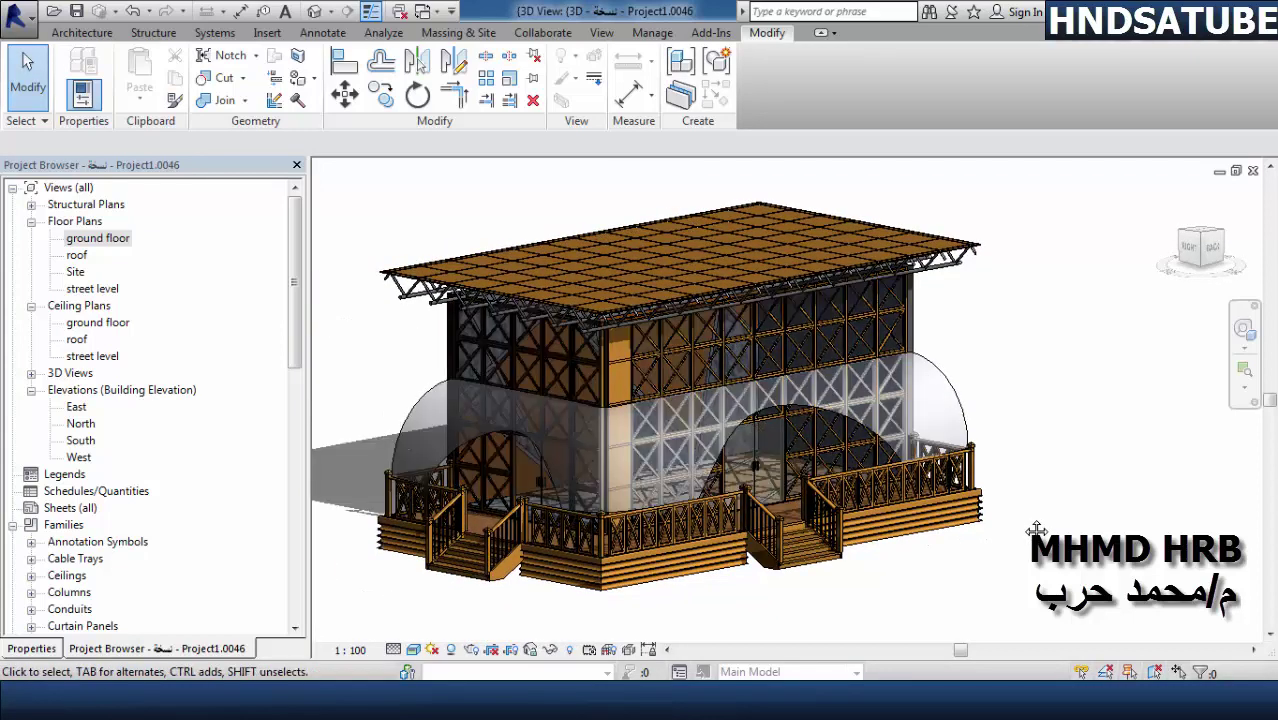
pyautogui.click(462, 35)
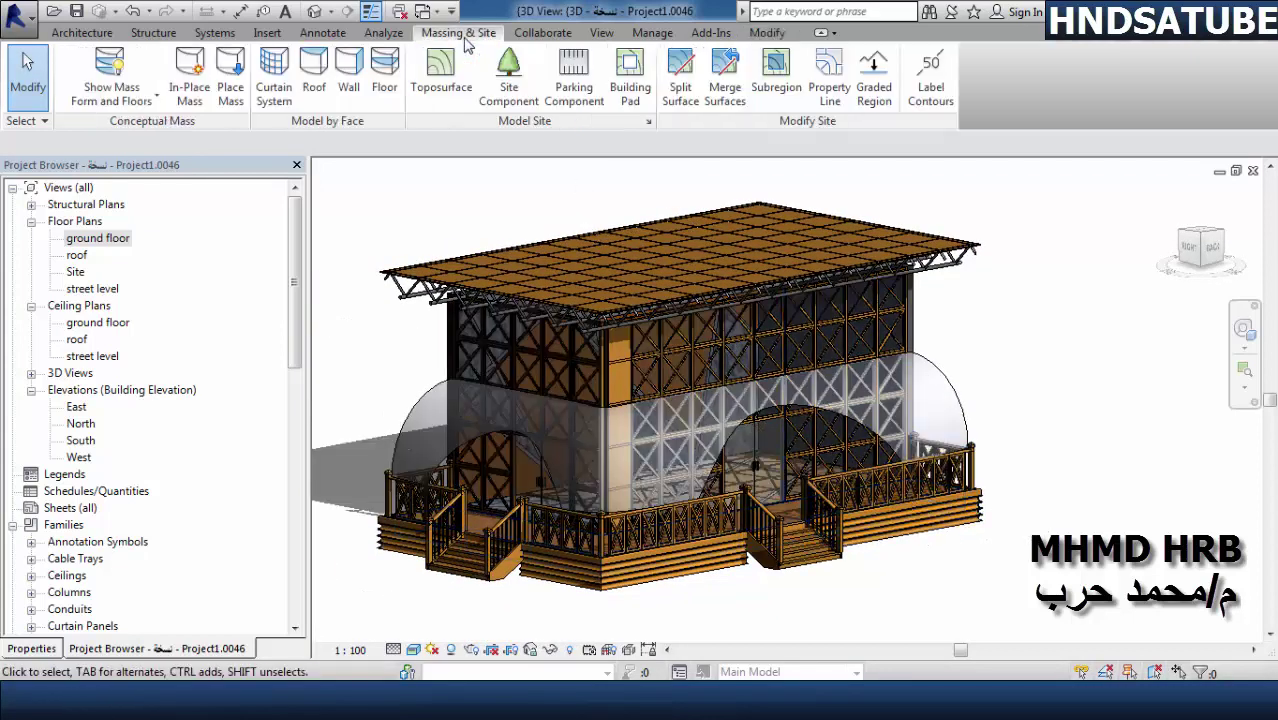
# - Place a Generic - 200mm Wall by Face on the curved mass face and show the mass
pyautogui.click(350, 78)
pyautogui.click(352, 80)
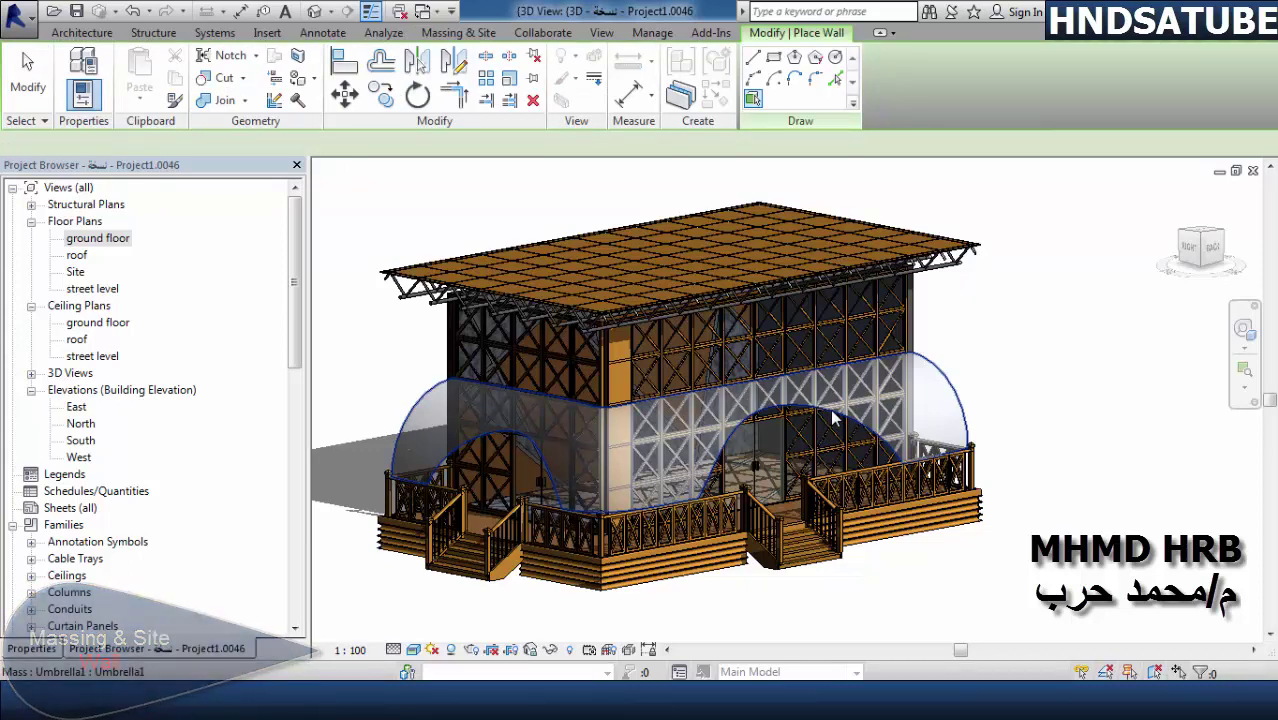
pyautogui.click(735, 467)
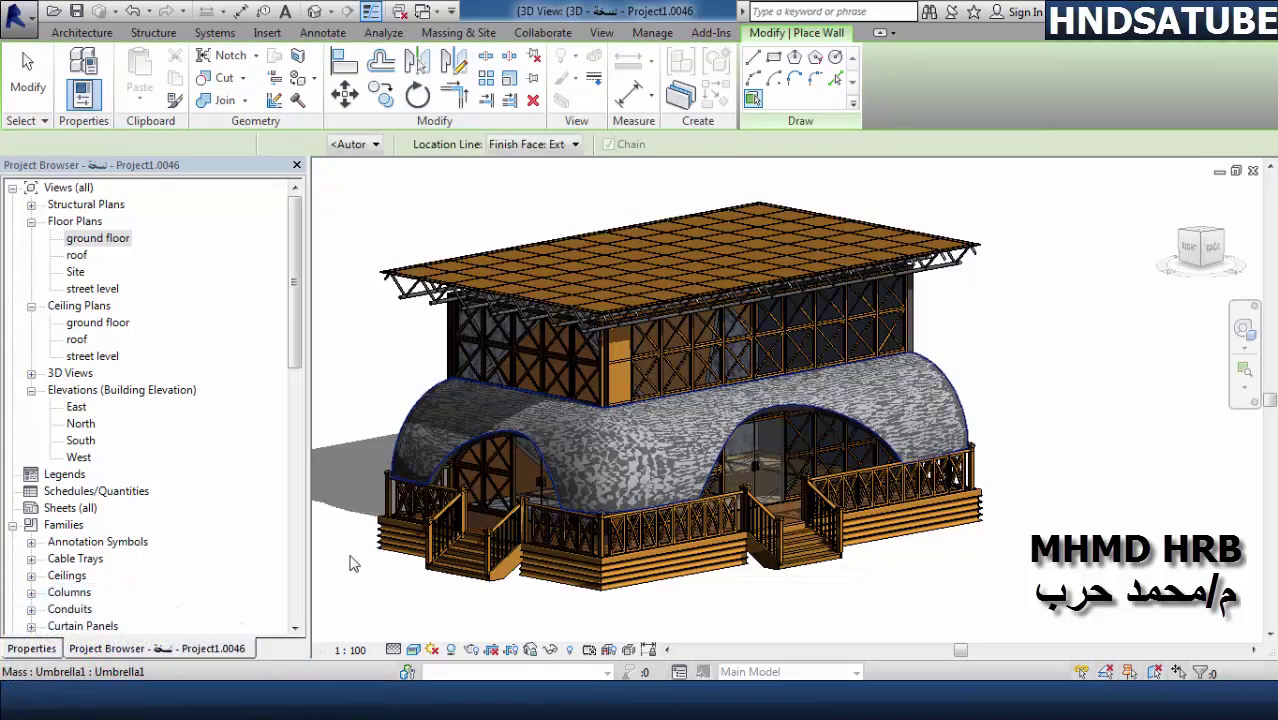
pyautogui.click(458, 32)
pyautogui.click(117, 68)
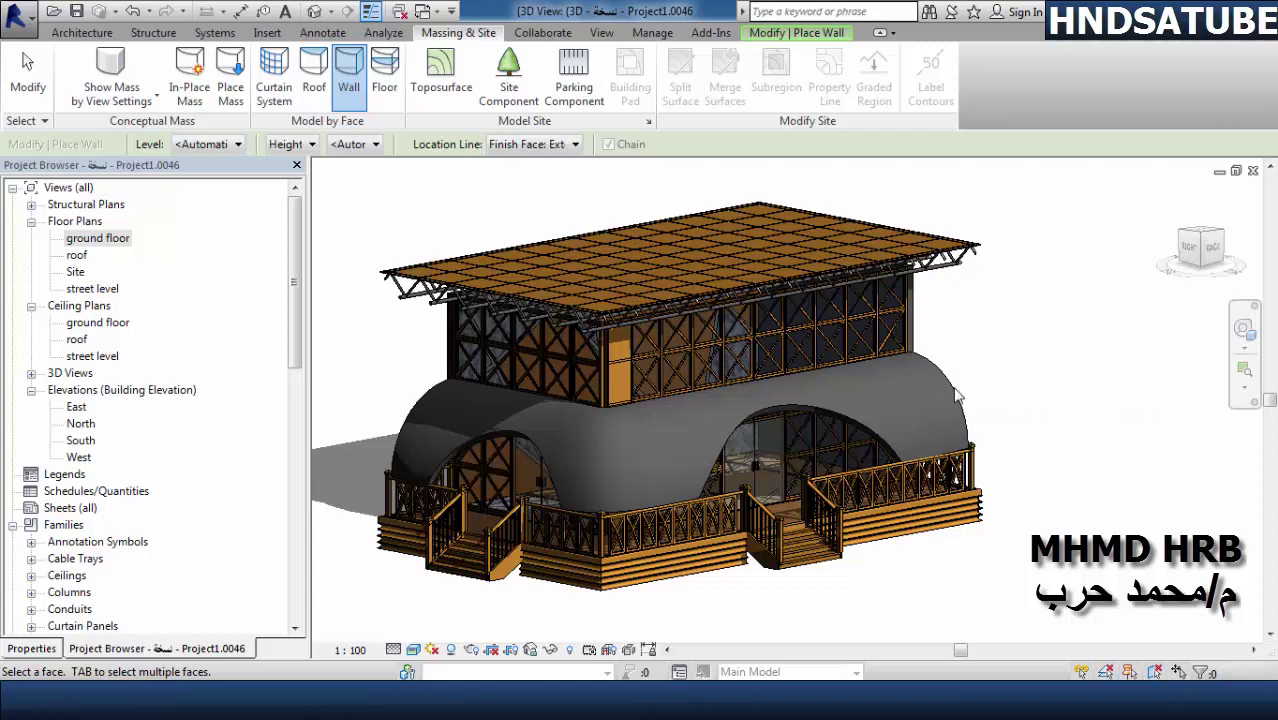
# - Orbit to check the wall from the side, then select the new curved wall's properties
pyautogui.moveTo(893, 440); pyautogui.dragTo(1033, 440, button='middle')
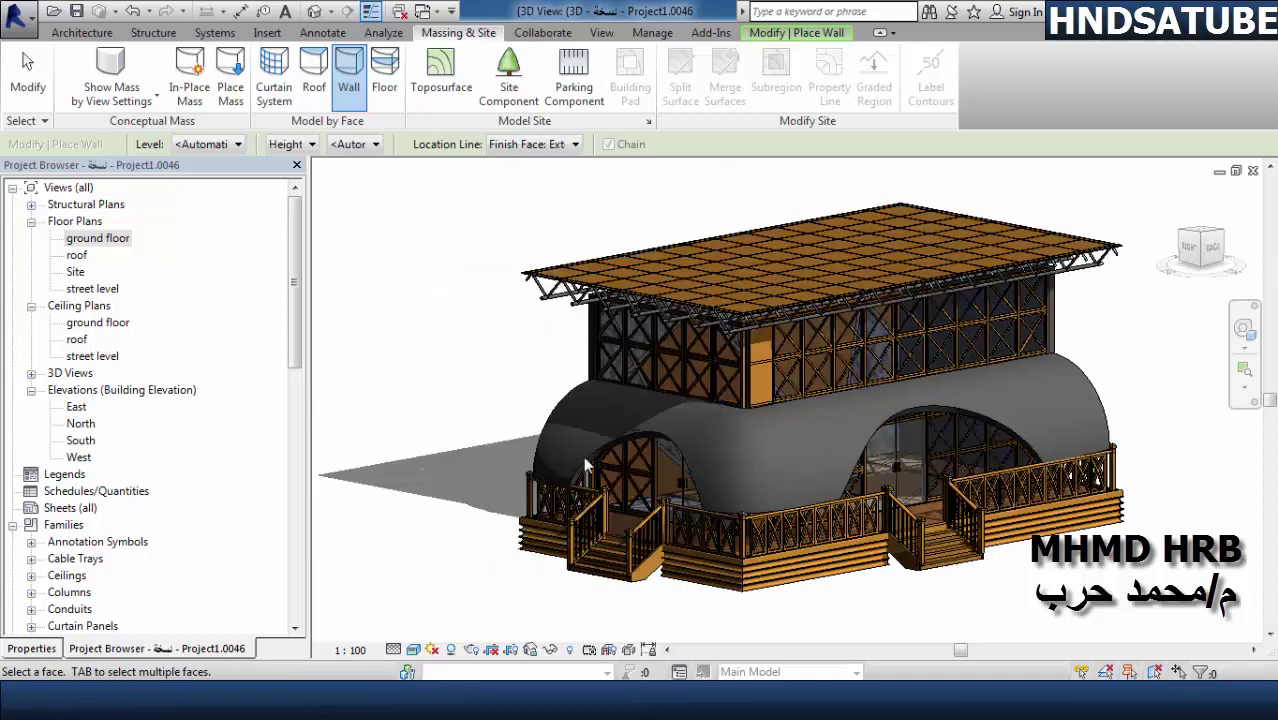
pyautogui.keyDown('shift'); pyautogui.moveTo(622, 480); pyautogui.dragTo(772, 513, button='middle'); pyautogui.keyUp('shift')
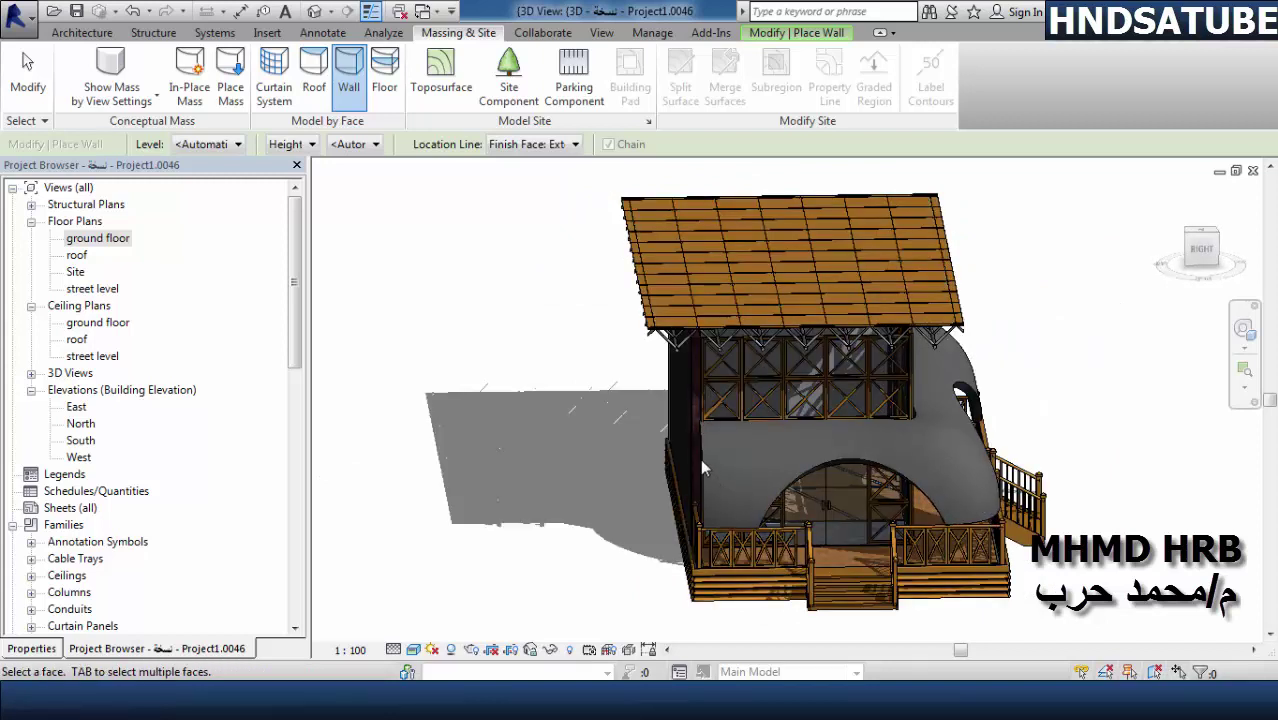
pyautogui.click(28, 70)
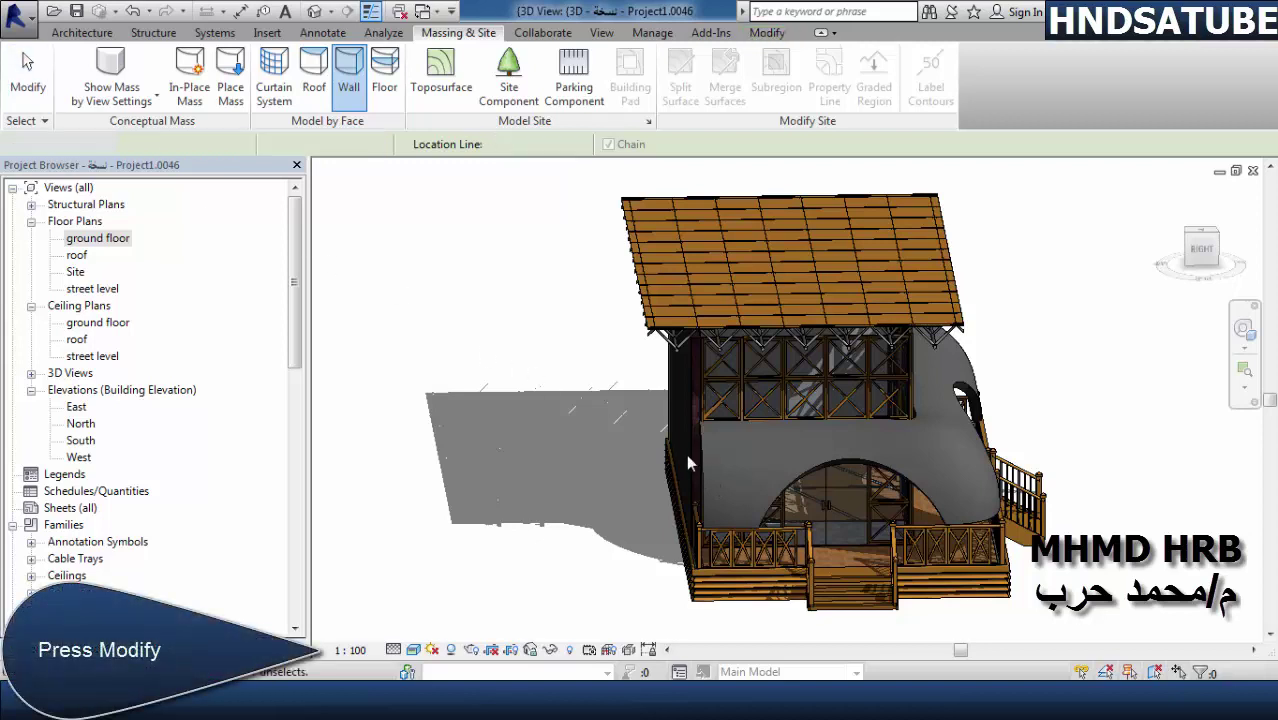
pyautogui.press('Escape')
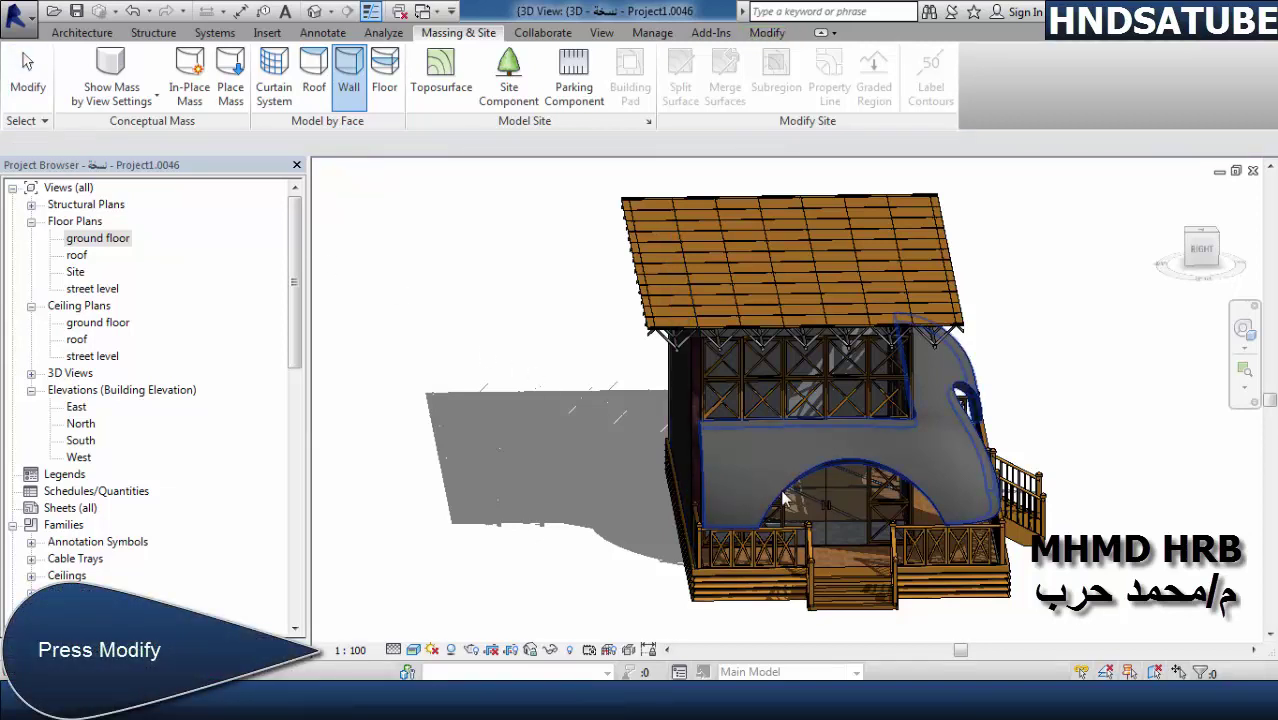
pyautogui.click(784, 498)
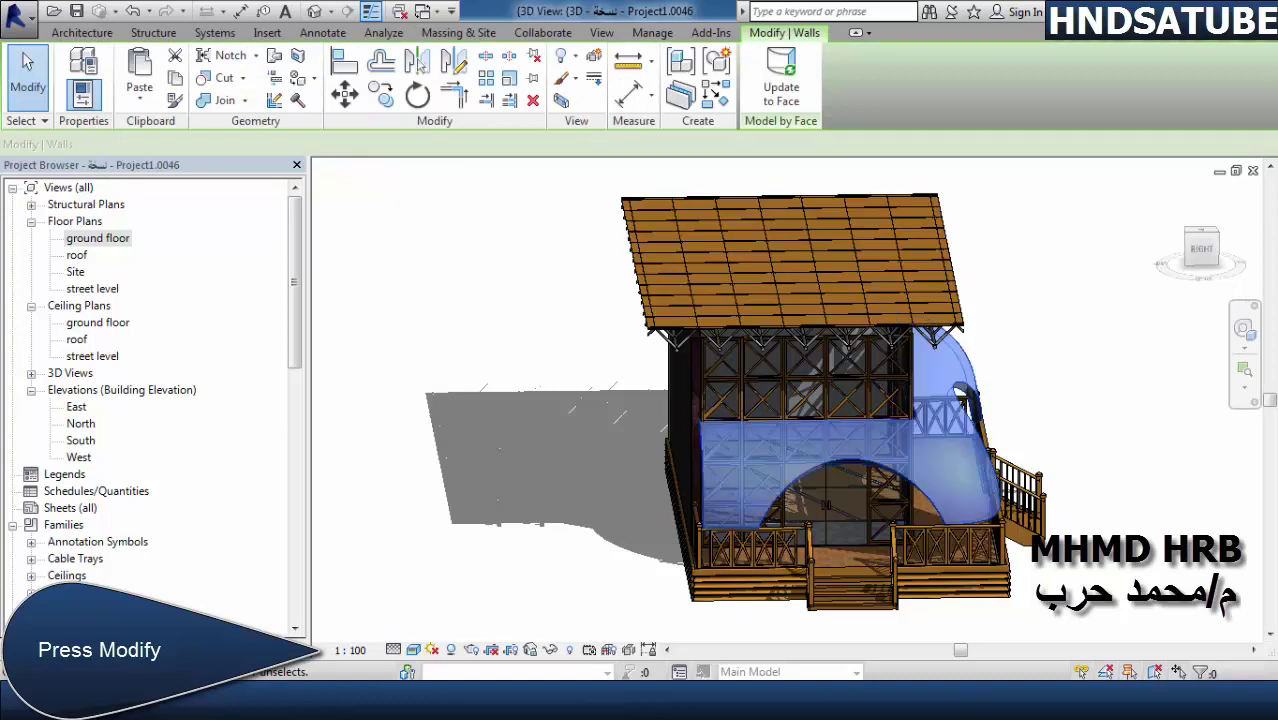
pyautogui.hotkey('ctrl', '1')
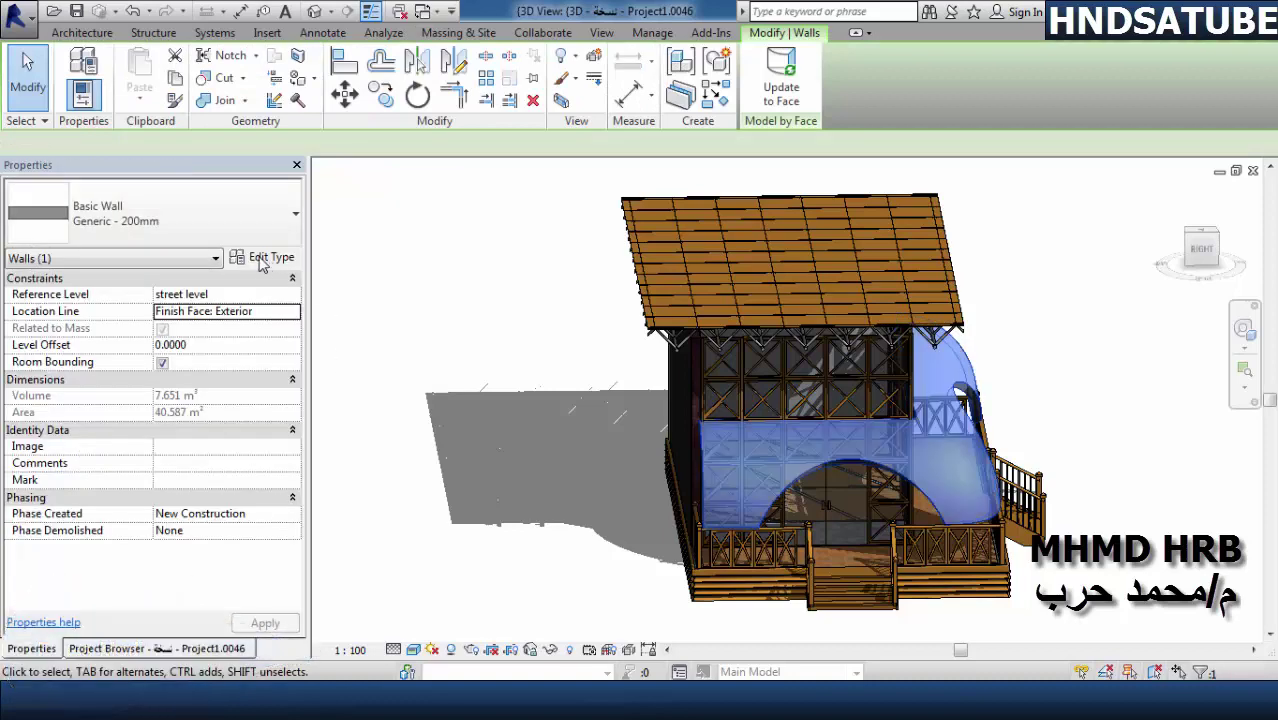
# - Duplicate Generic - 200mm as wall type 'fabric 1' and open its Structure layers
pyautogui.click(260, 262)
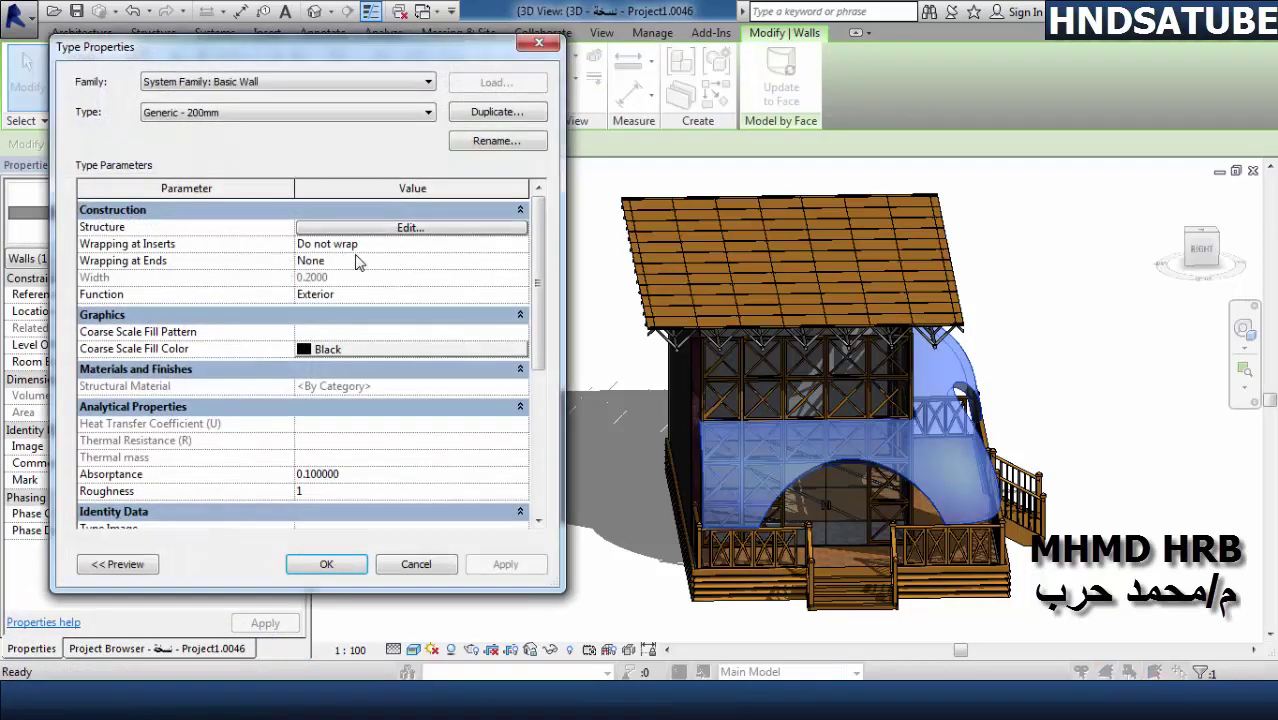
pyautogui.click(483, 113)
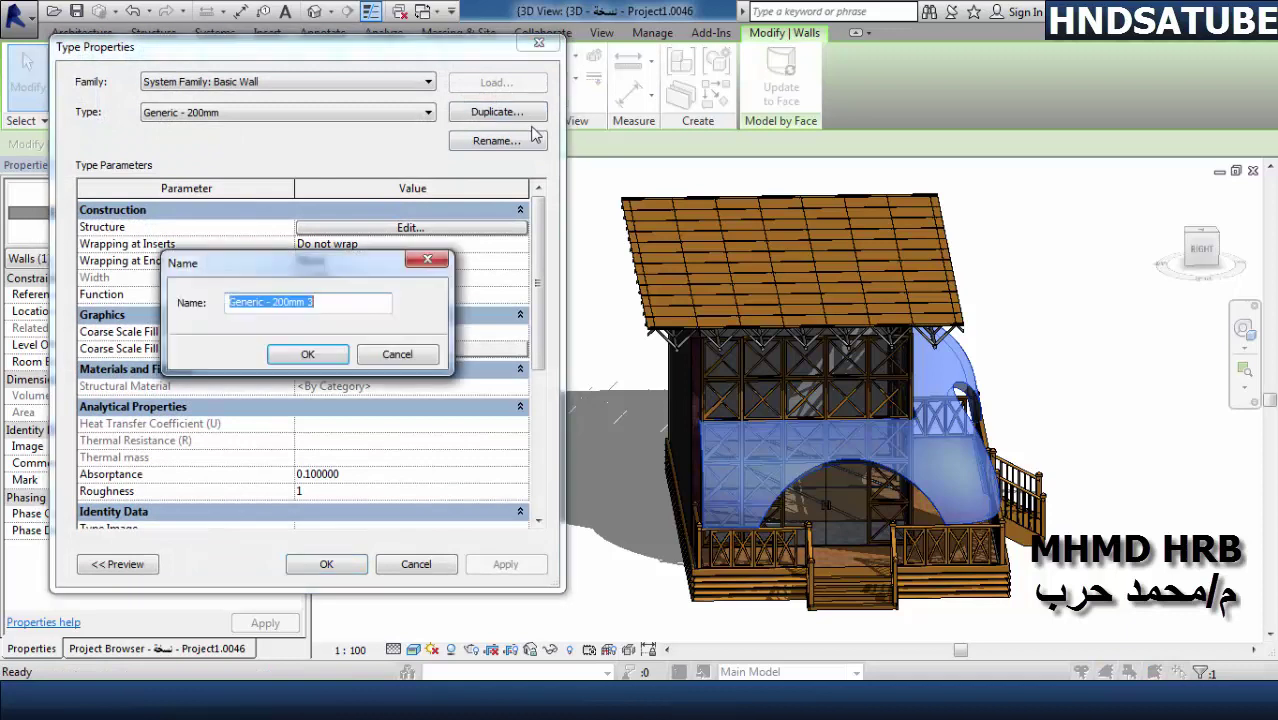
pyautogui.write('fabric')
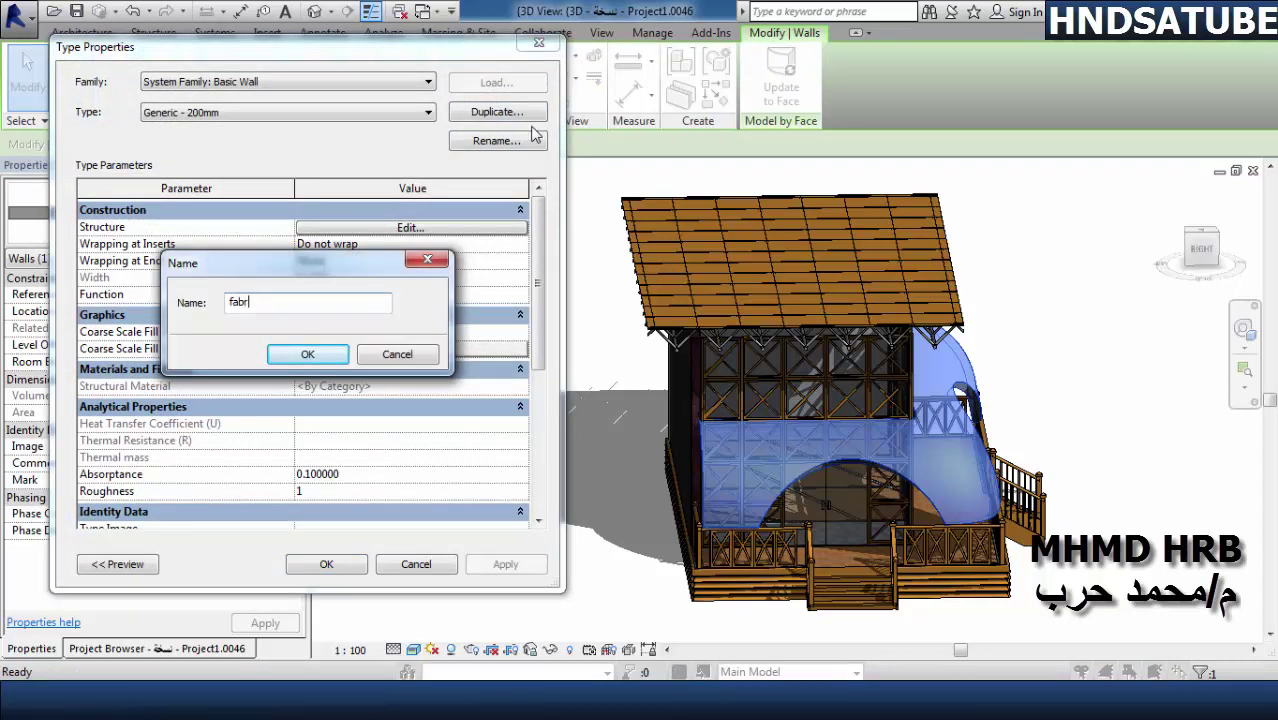
pyautogui.click(322, 360)
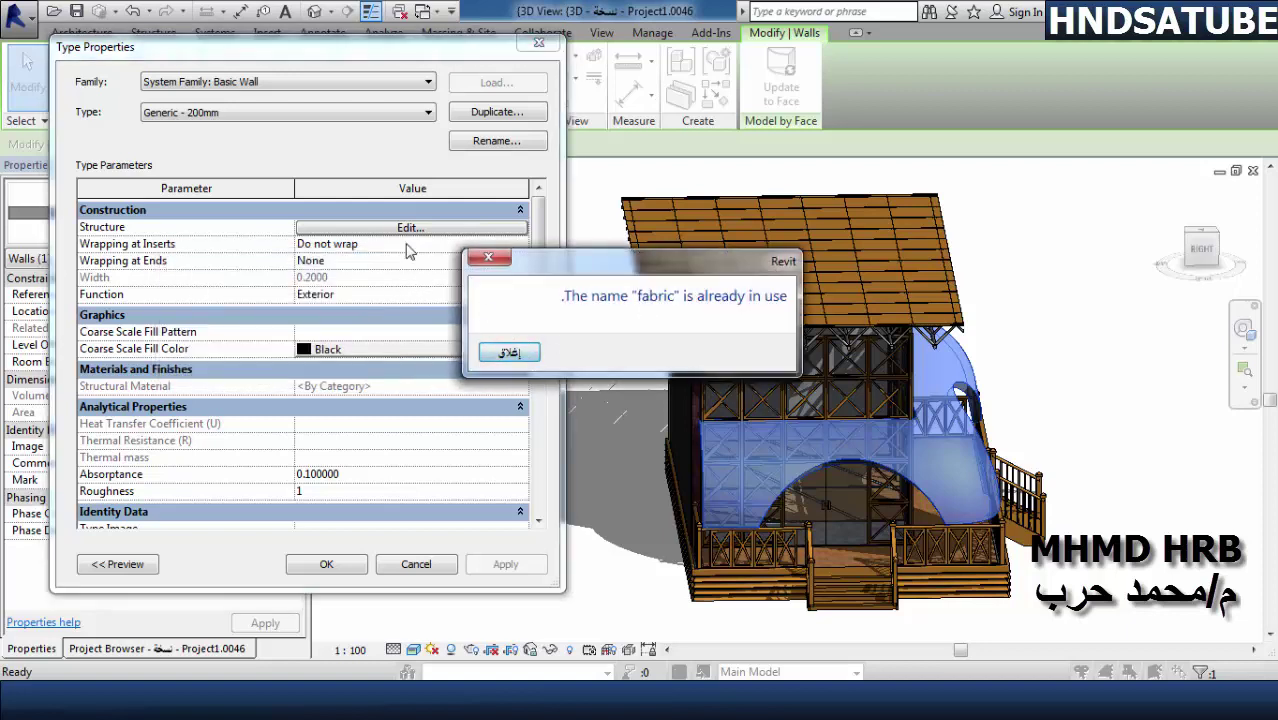
pyautogui.click(512, 353)
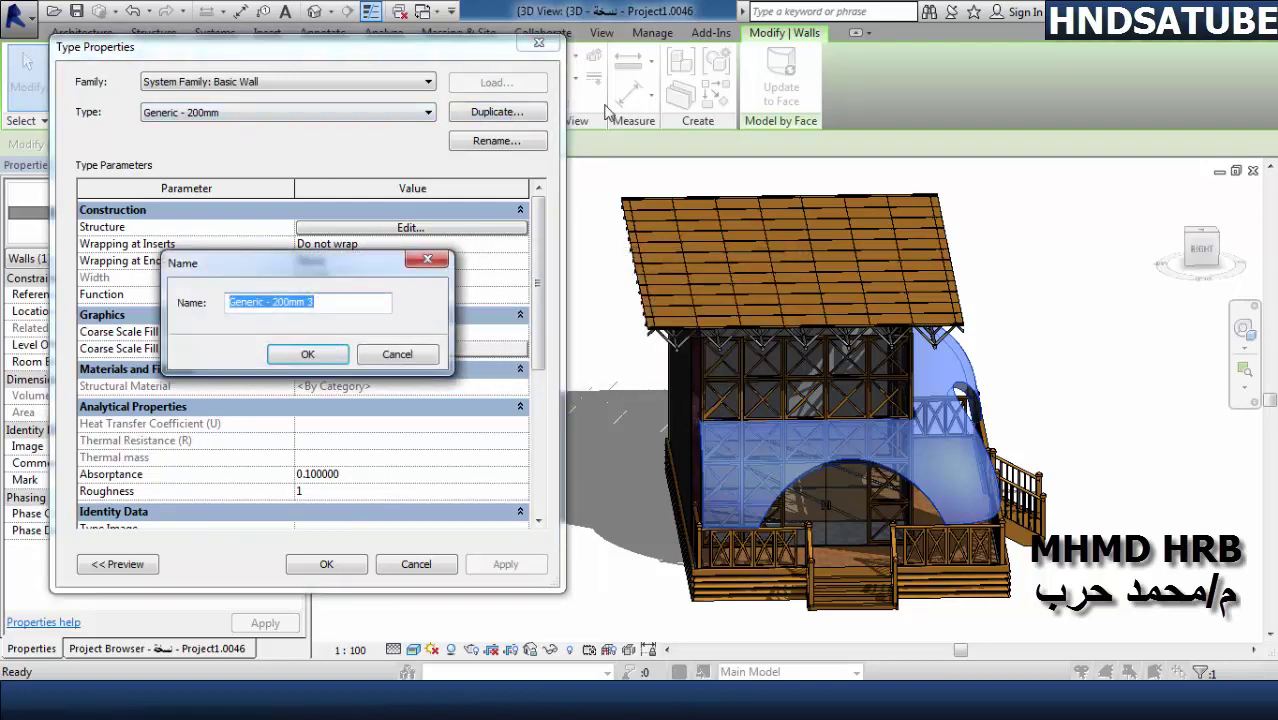
pyautogui.write('fabric 1')
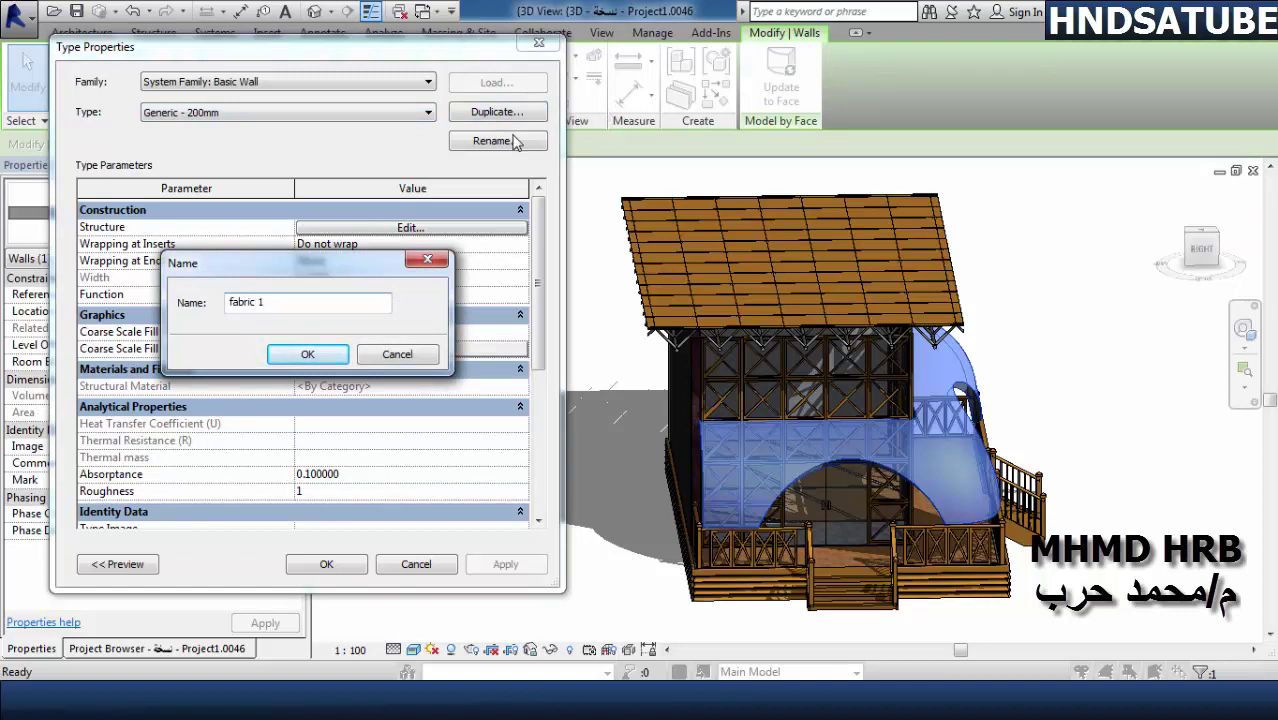
pyautogui.click(298, 356)
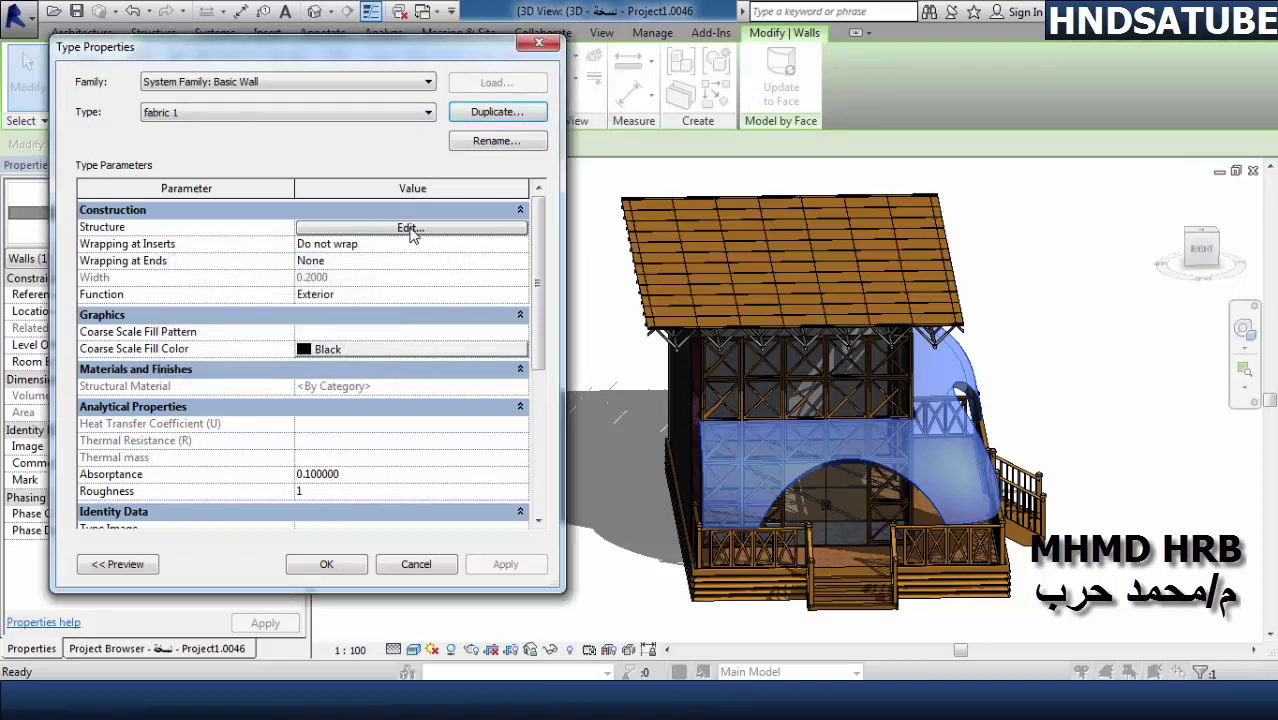
pyautogui.click(409, 228)
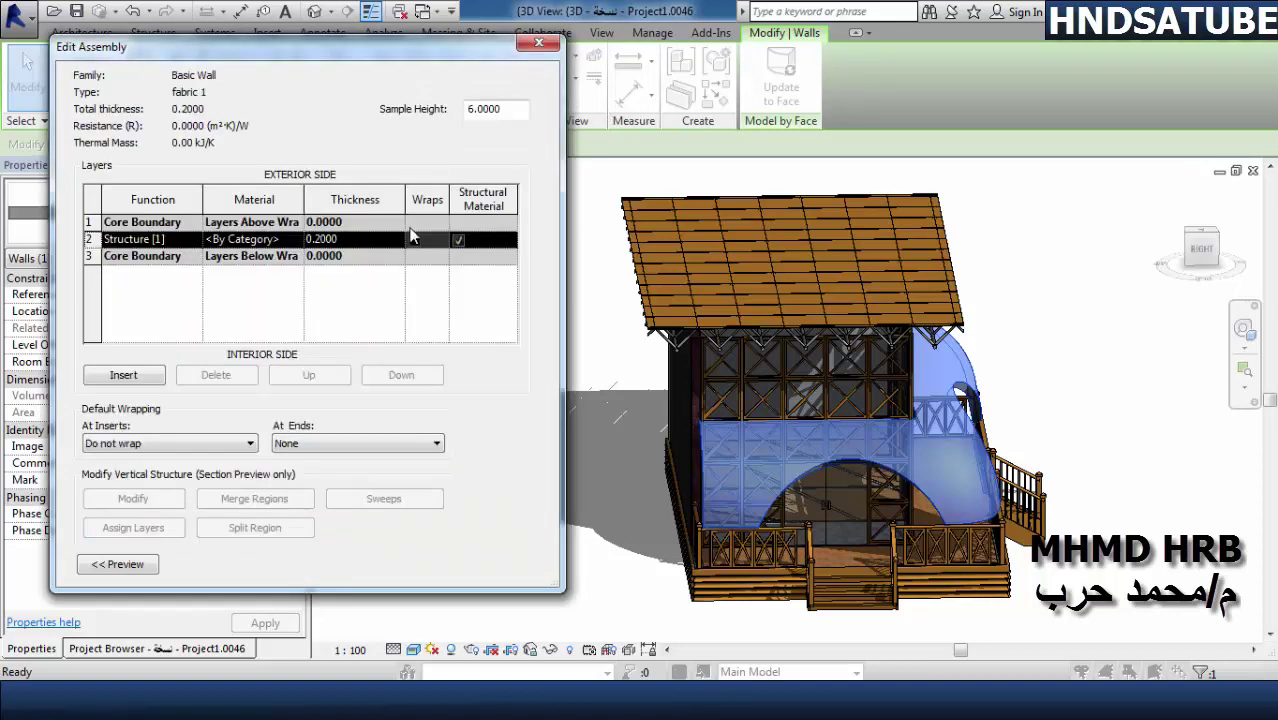
# - Set the structure layer thickness to 0.005 and select its Material cell
pyautogui.click(362, 245)
pyautogui.write('.00')
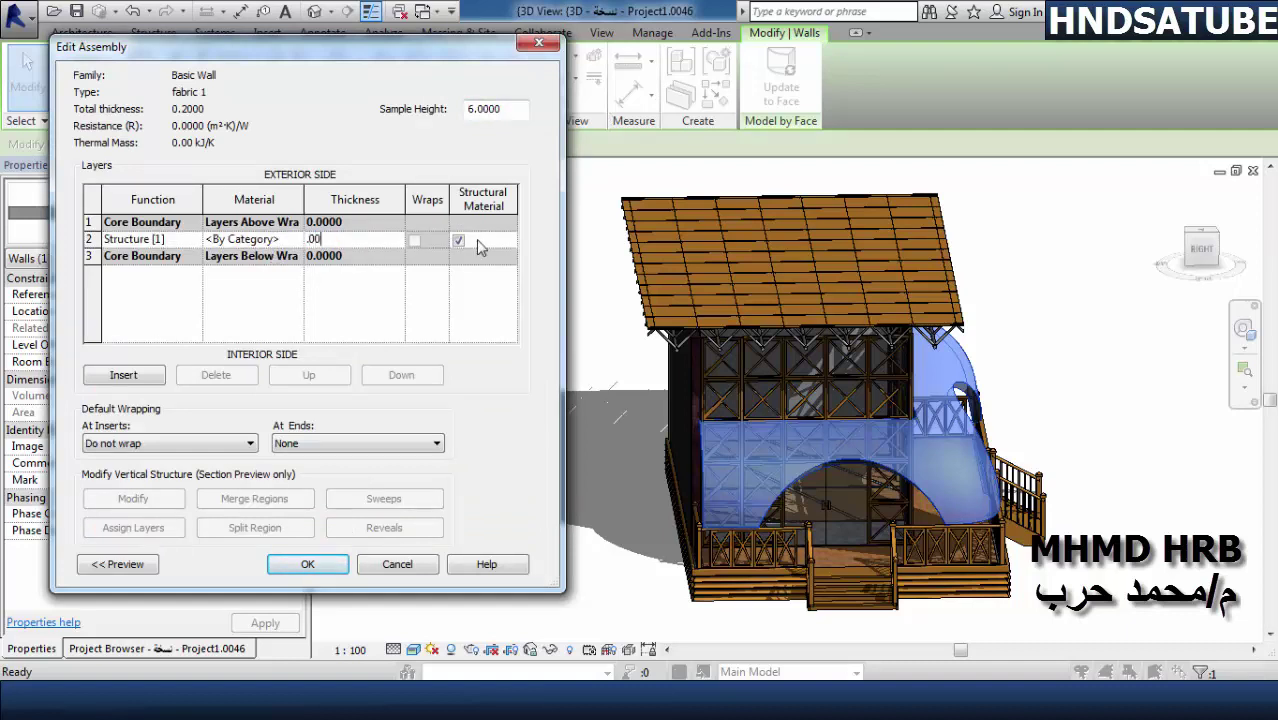
pyautogui.write('5')
pyautogui.click(278, 238)
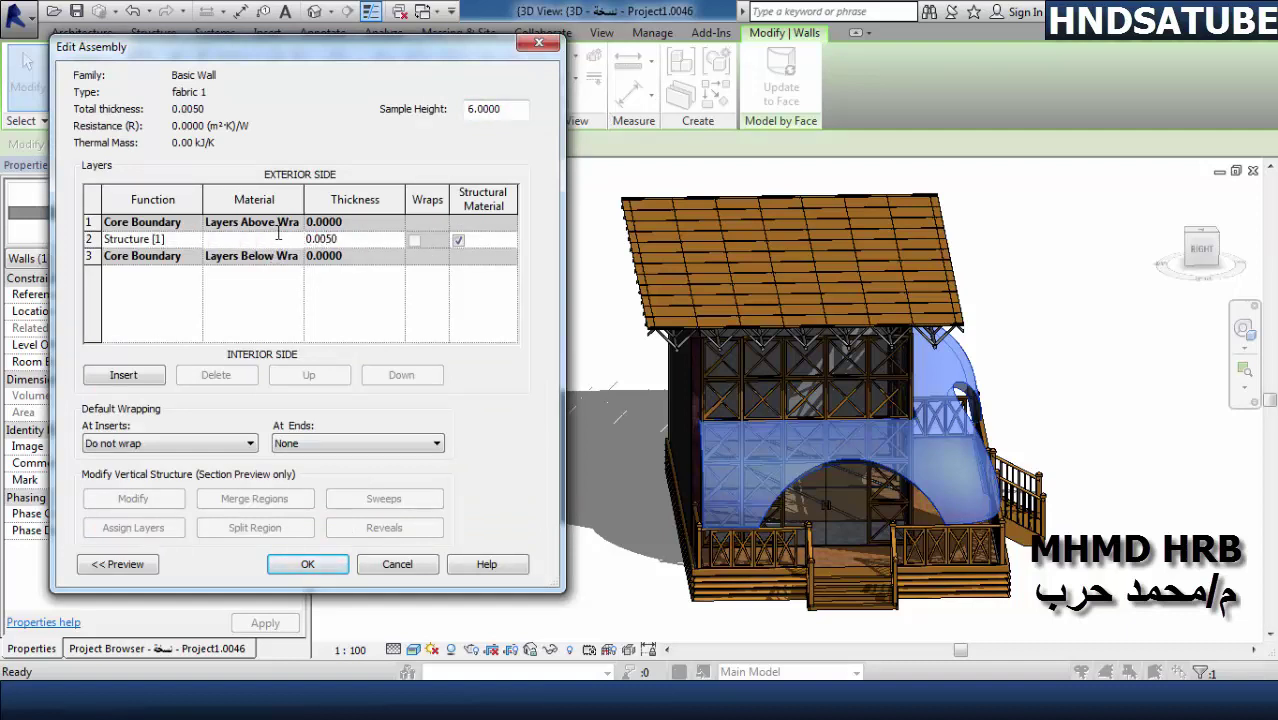
pyautogui.click(297, 239)
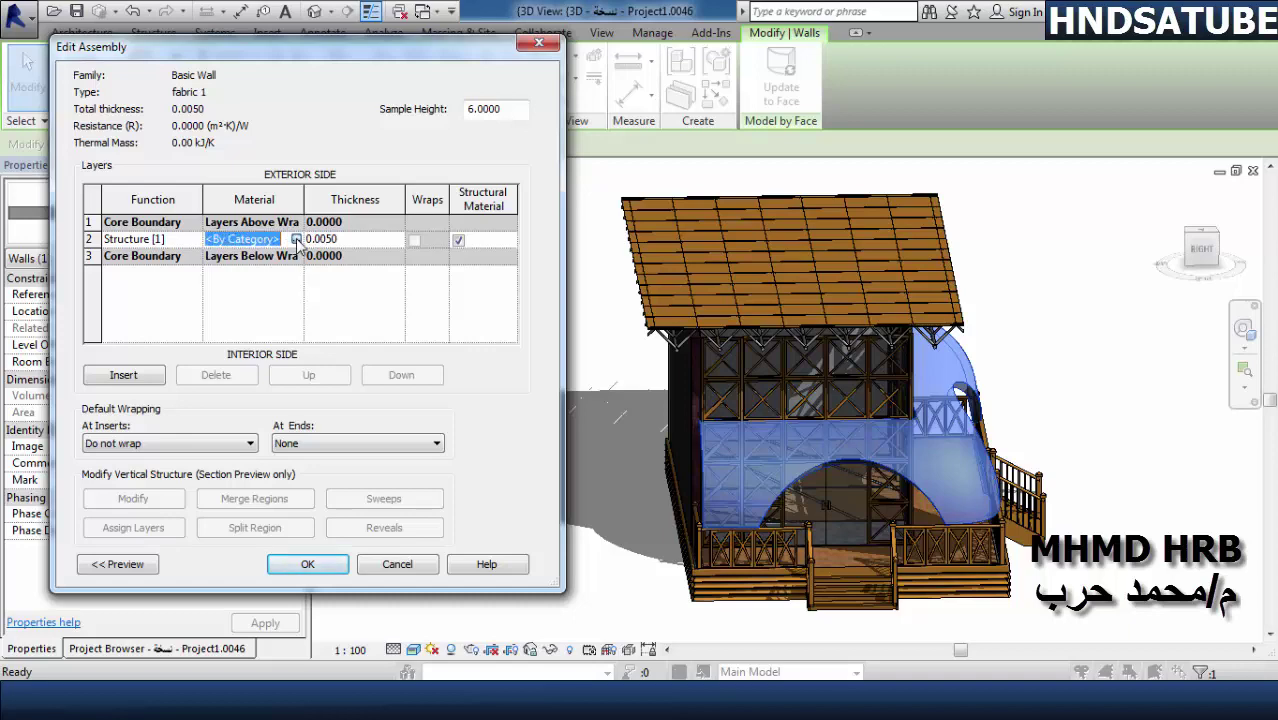
# - Assign Leather, Dark Brown from Autodesk Materials > Fabric to the structure layer
pyautogui.click(296, 239)
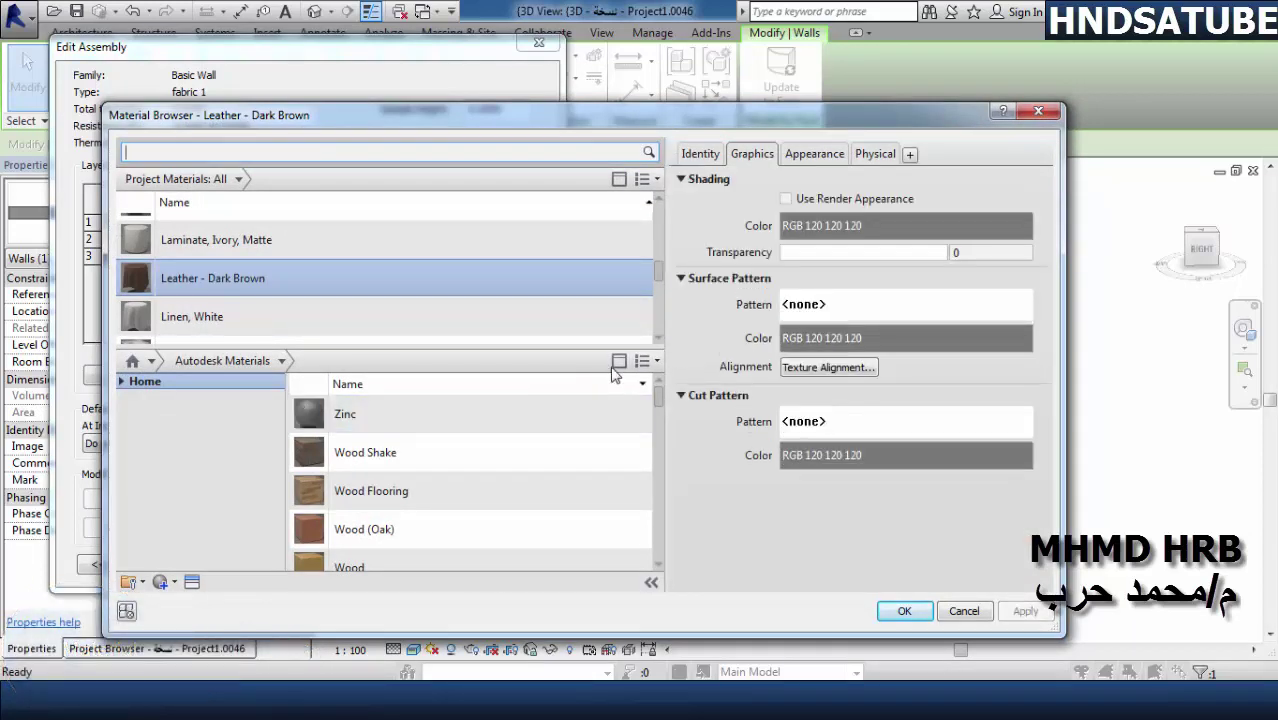
pyautogui.click(645, 362)
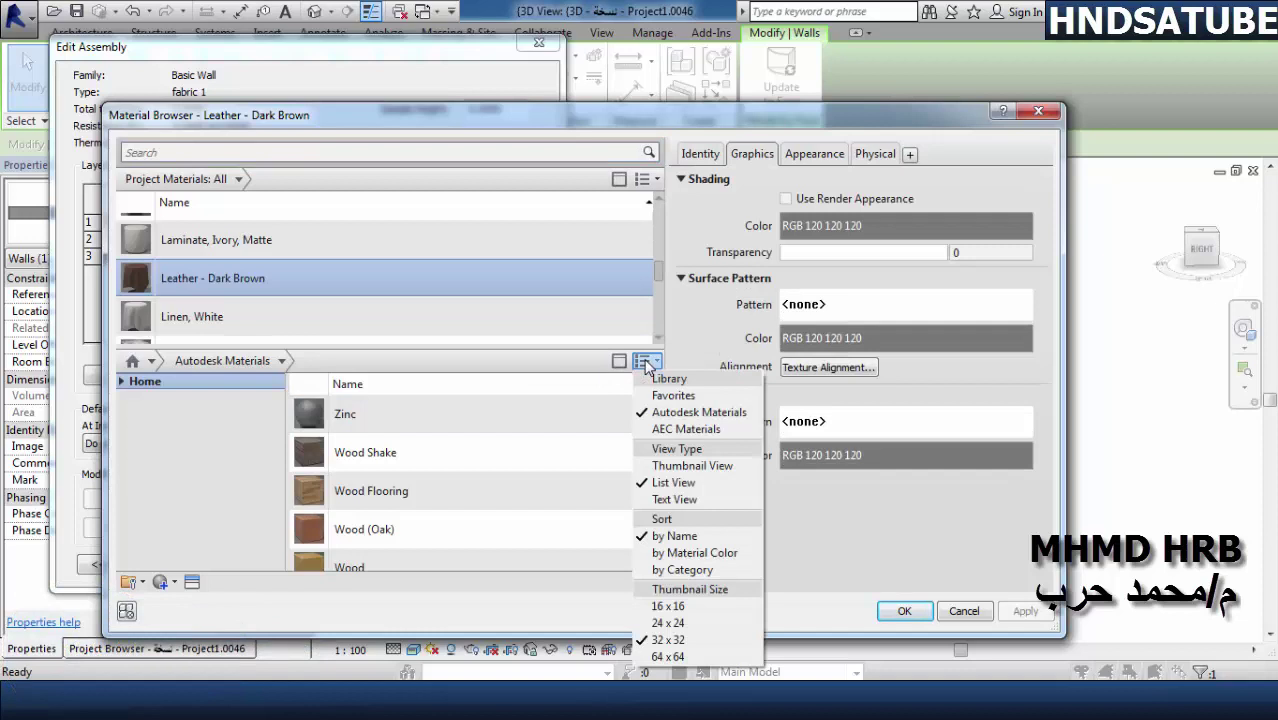
pyautogui.click(129, 383)
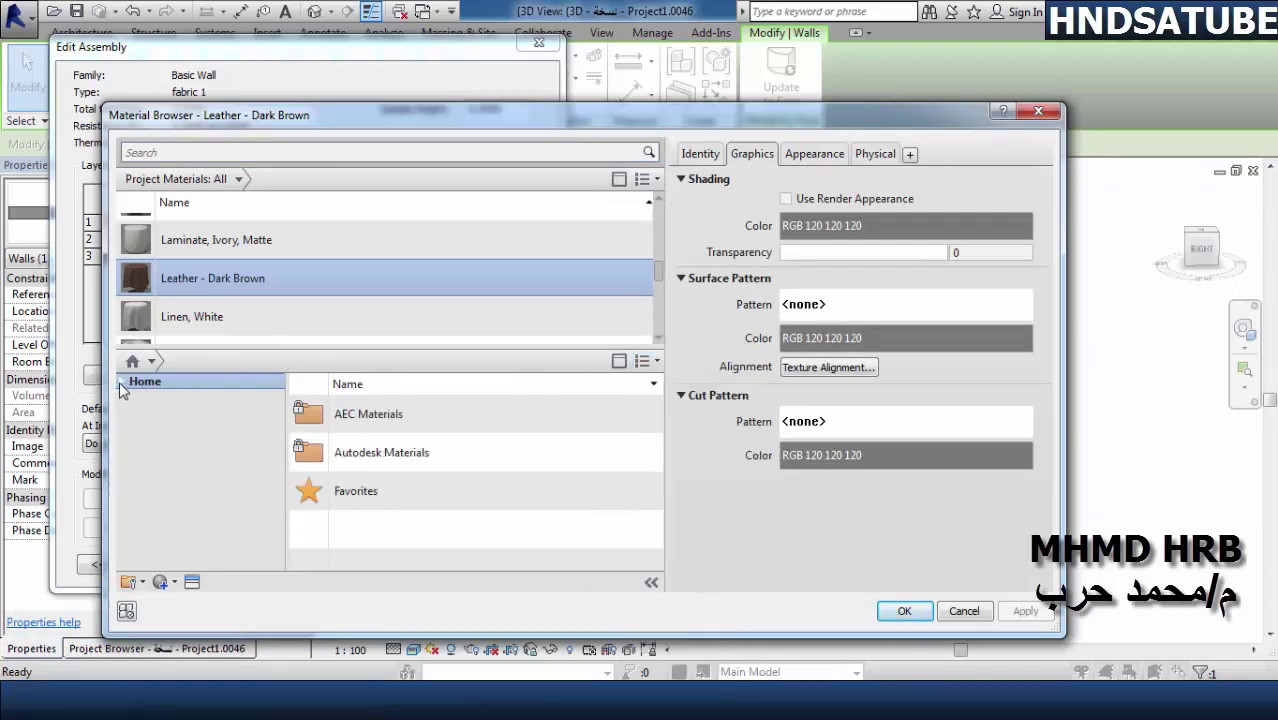
pyautogui.click(121, 382)
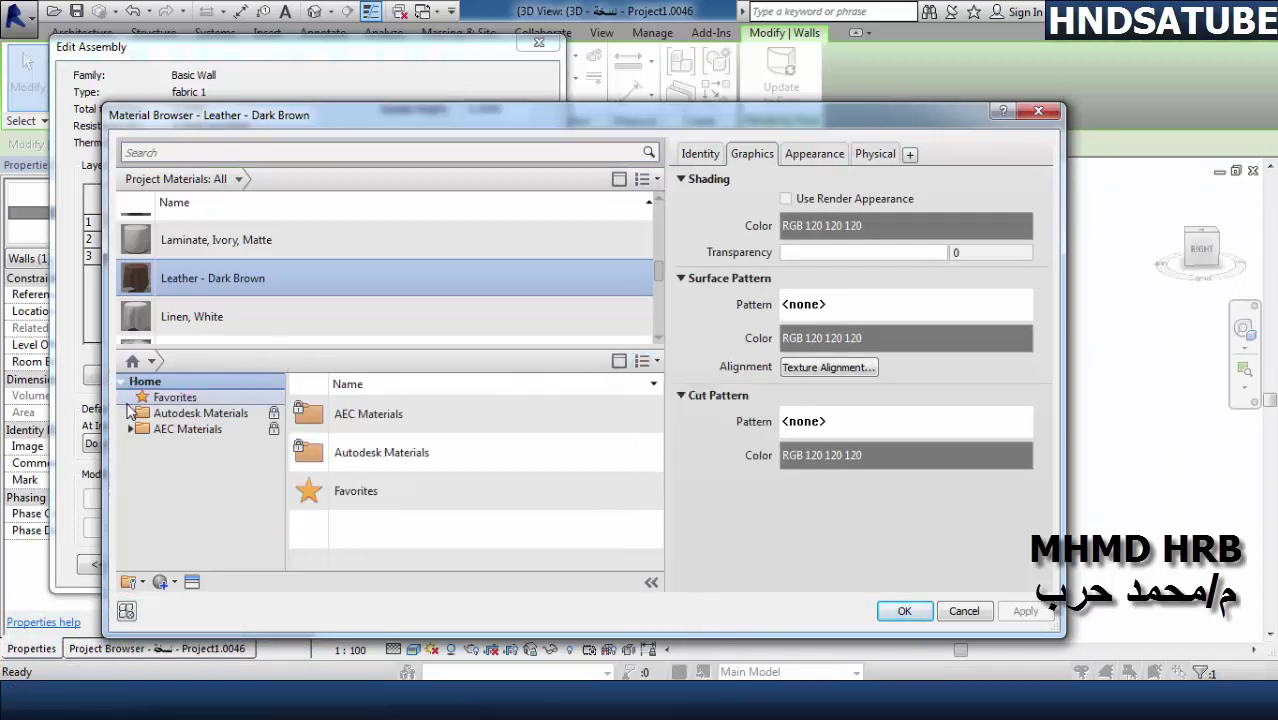
pyautogui.click(130, 413)
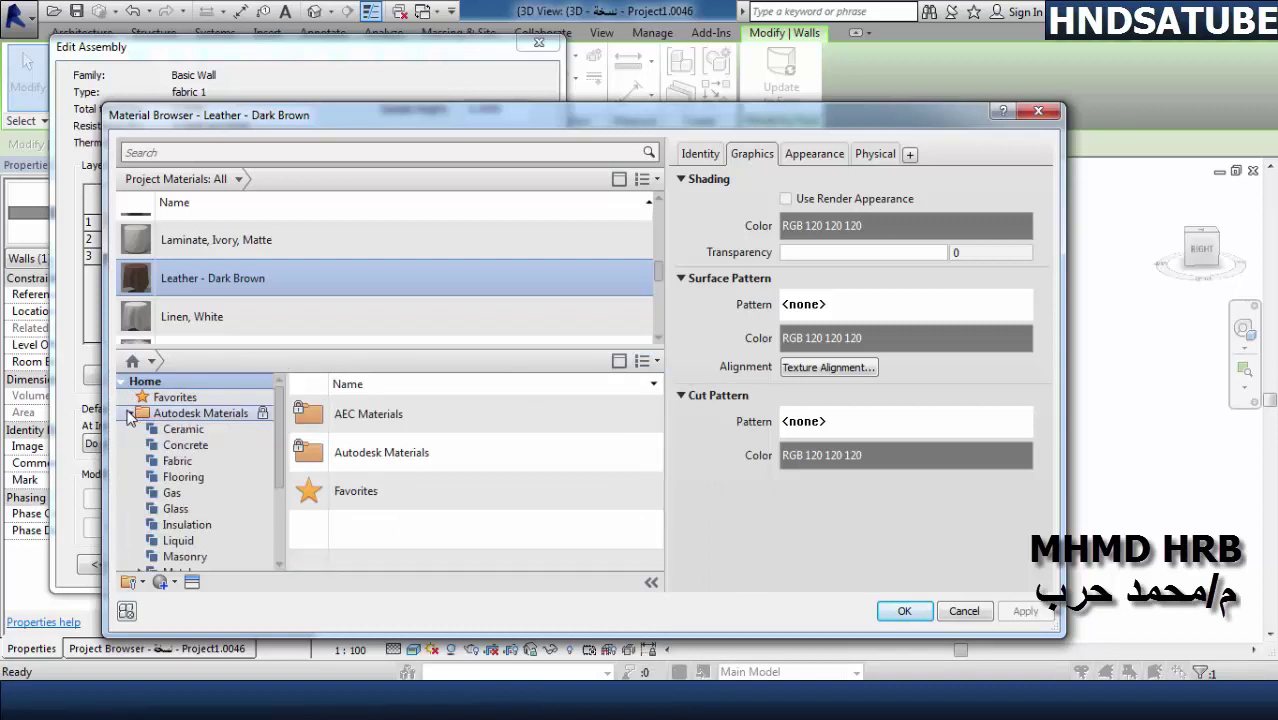
pyautogui.click(183, 460)
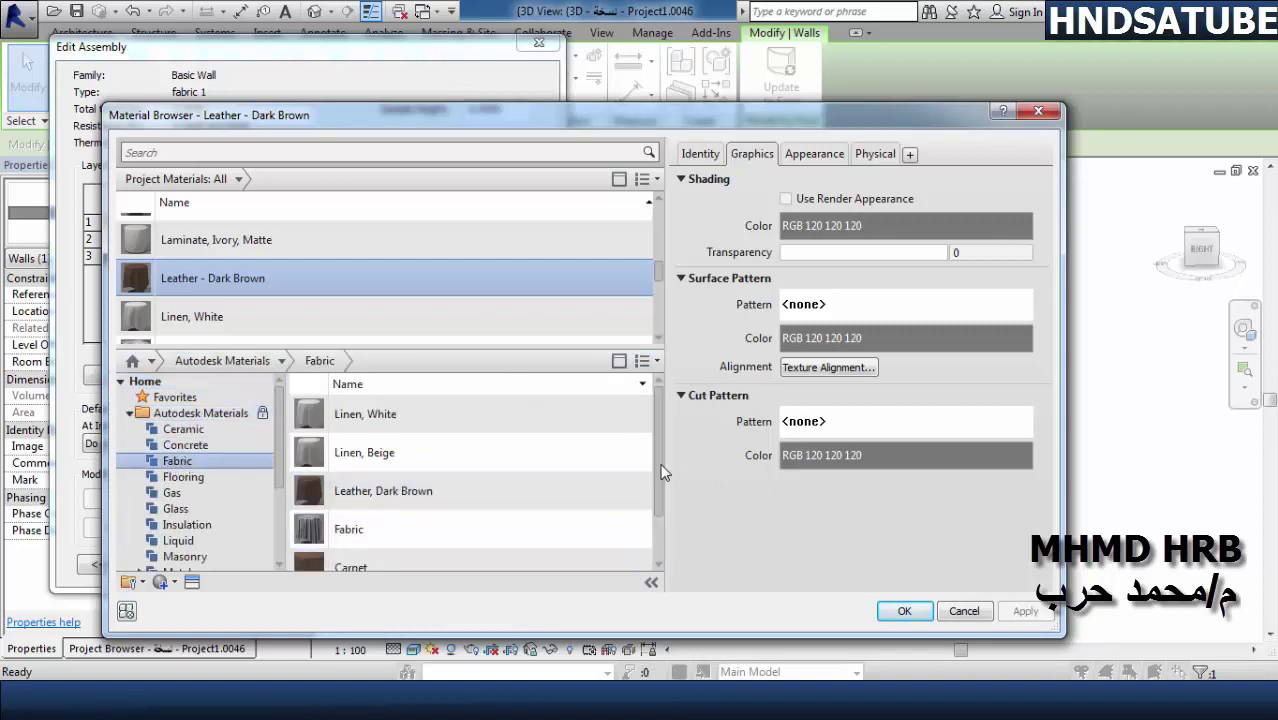
pyautogui.moveTo(658, 470); pyautogui.dragTo(664, 545)
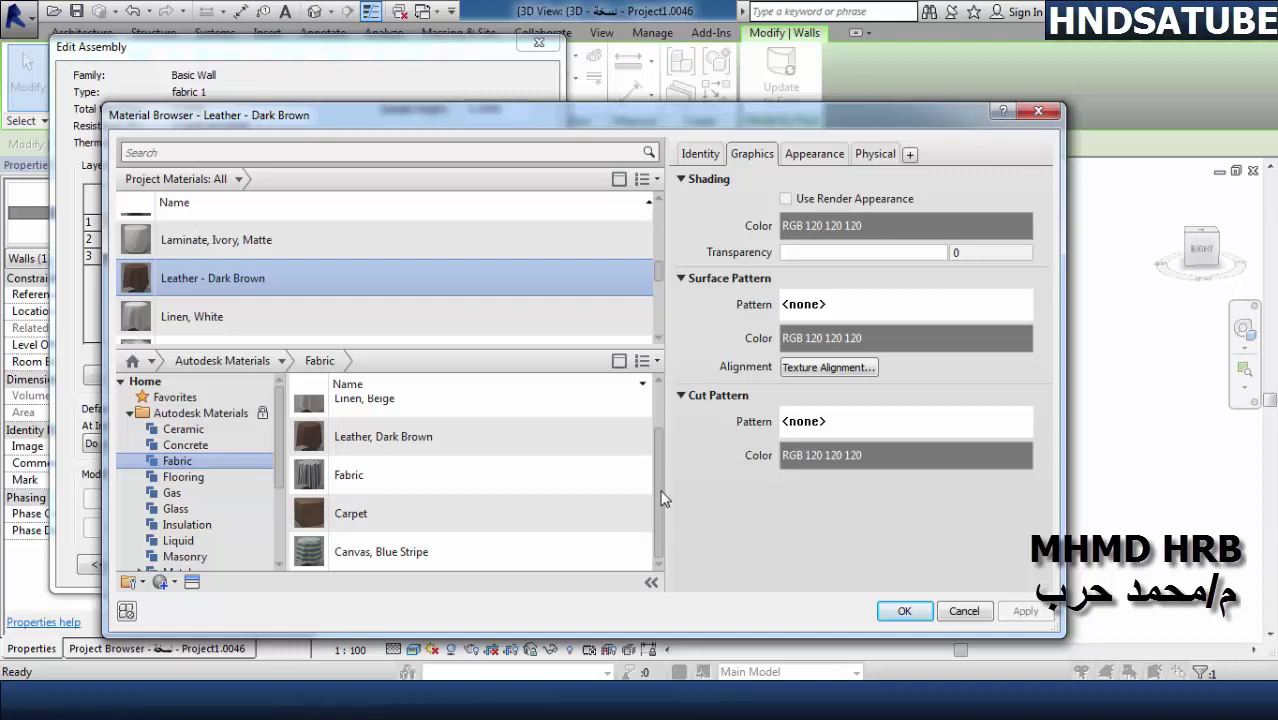
pyautogui.moveTo(663, 498); pyautogui.dragTo(663, 463)
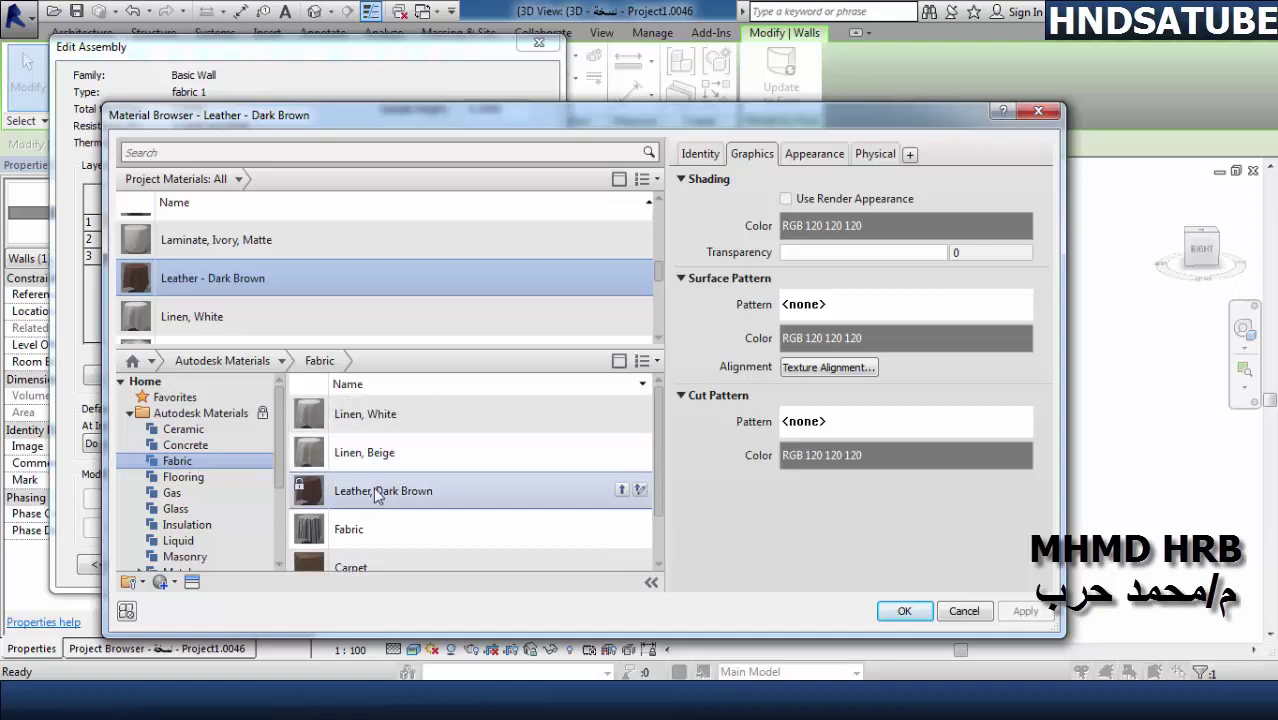
pyautogui.moveTo(470, 490)
pyautogui.click(640, 490)
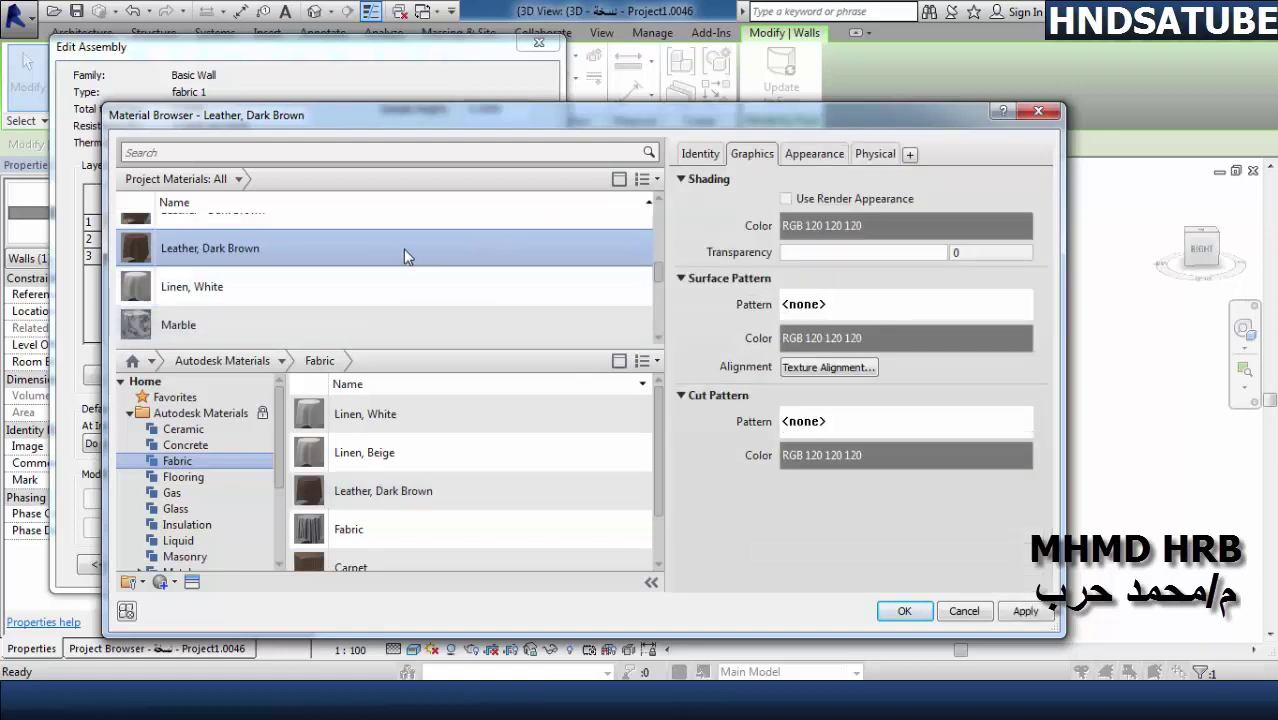
pyautogui.doubleClick(403, 249)
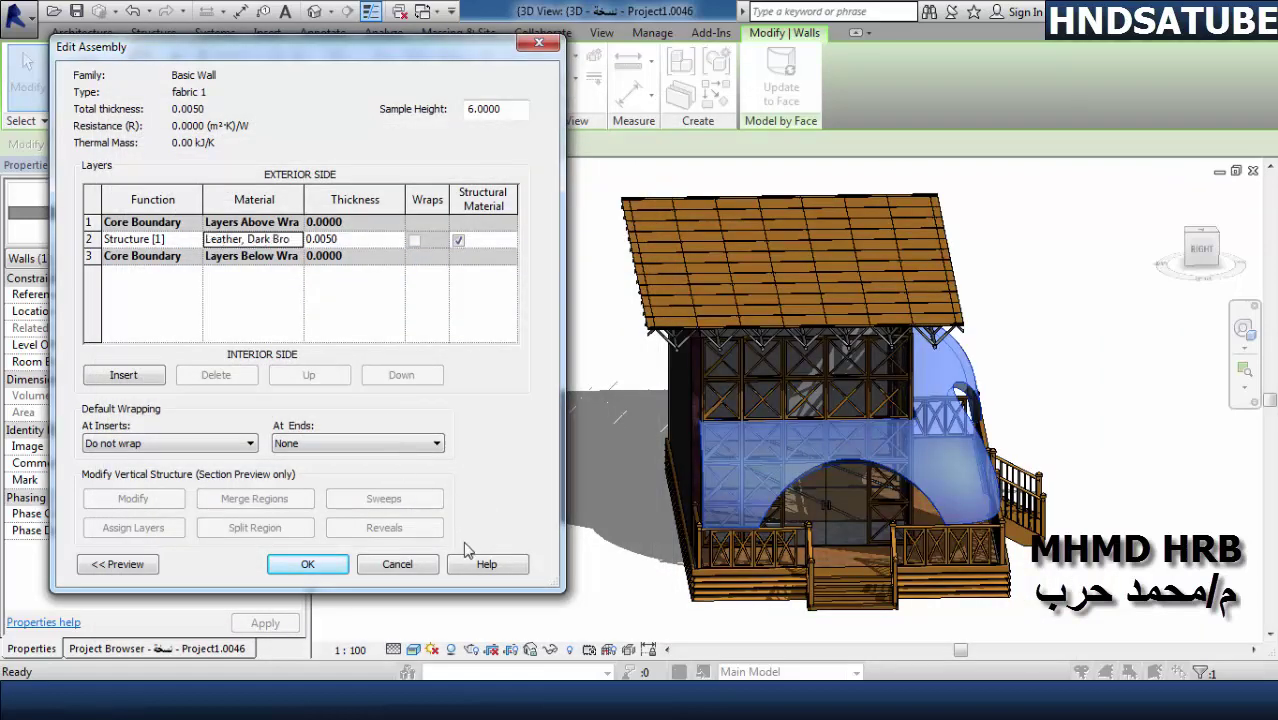
# - Confirm the edited layer structure and apply the fabric 1 wall type so the curved deck wall turns dark brown leather
pyautogui.click(314, 567)
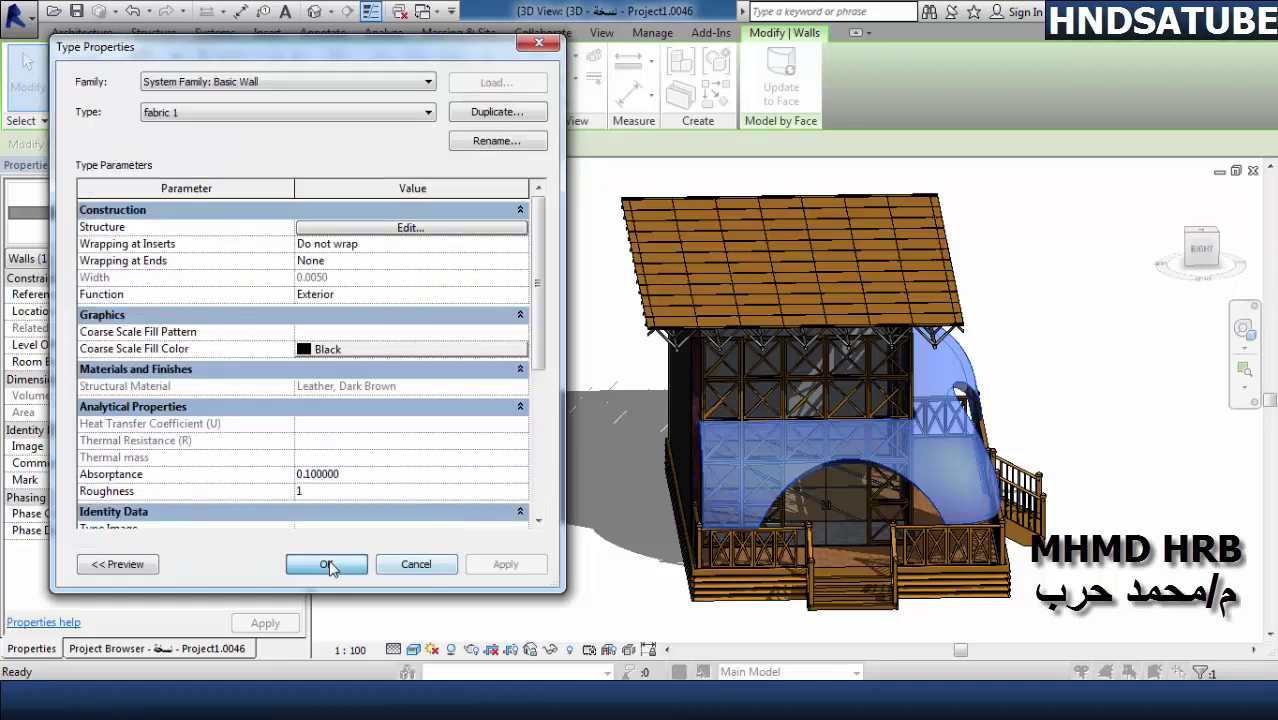
pyautogui.click(328, 566)
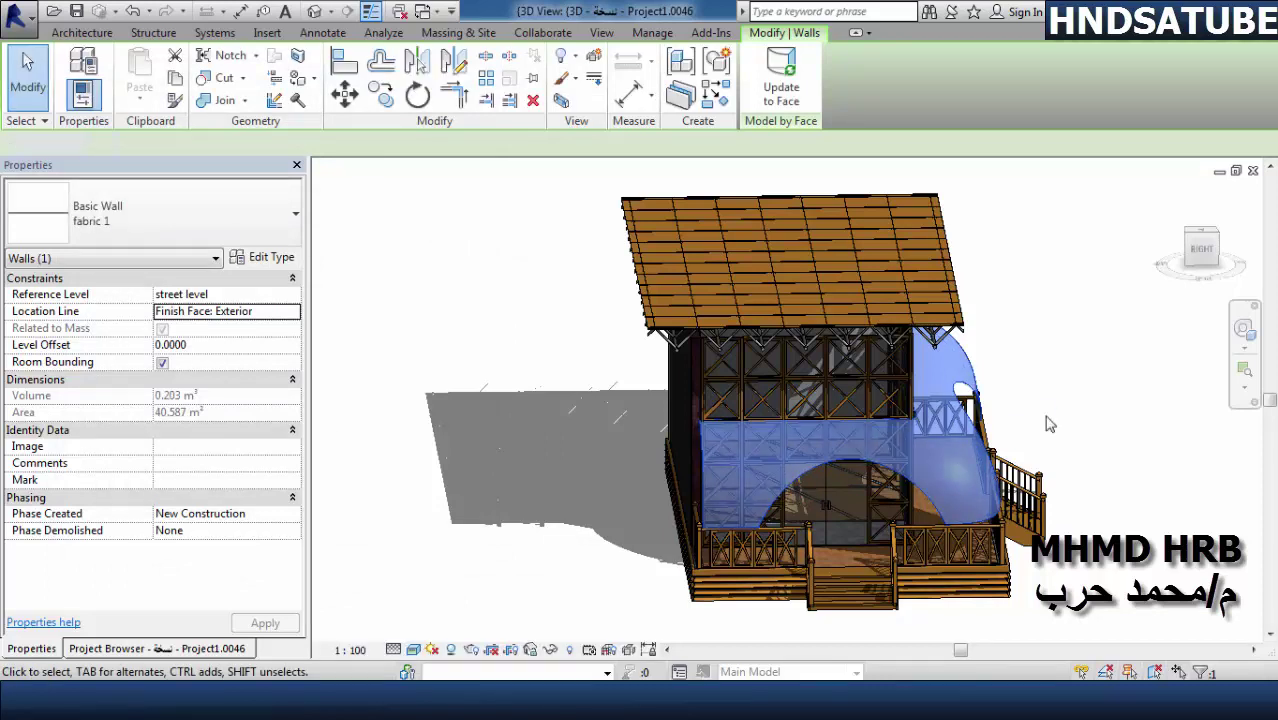
pyautogui.click(1073, 444)
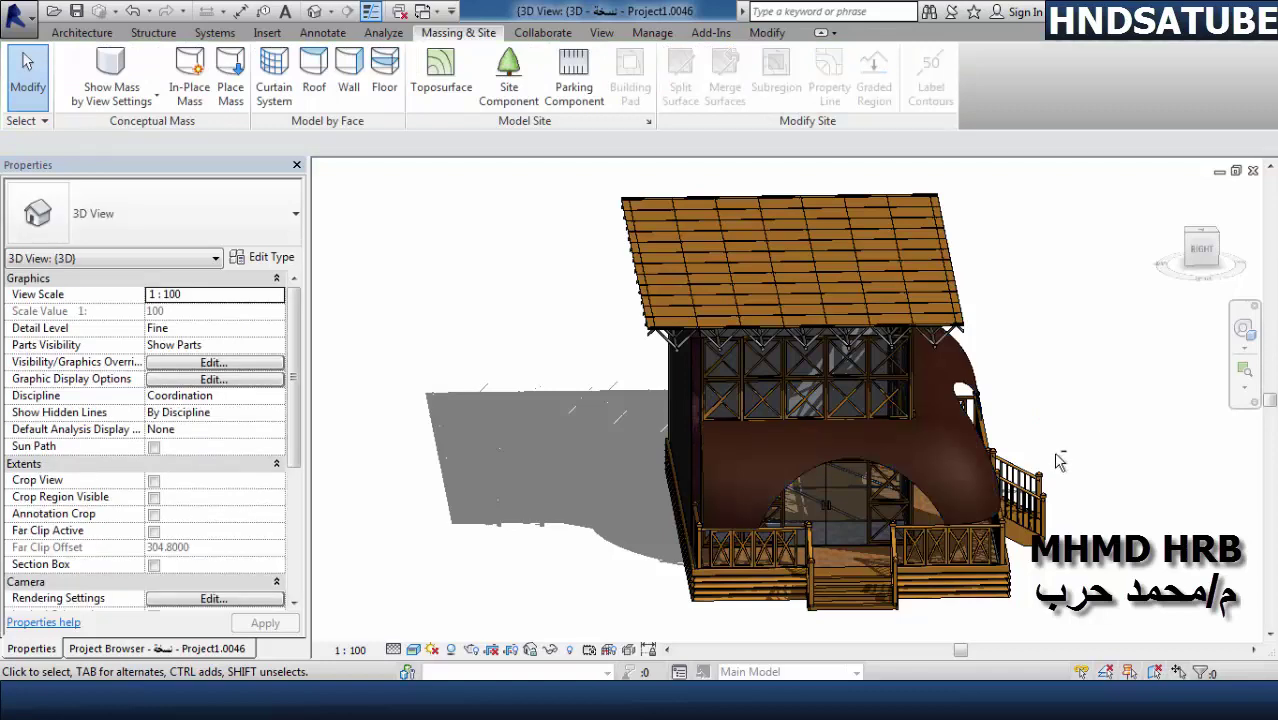
pyautogui.moveTo(1085, 445)
pyautogui.keyDown('shift'); pyautogui.mouseDown(button='middle')
pyautogui.moveTo(912, 479)
pyautogui.moveTo(948, 549)
pyautogui.moveTo(810, 597)
pyautogui.moveTo(841, 604)
pyautogui.mouseUp(button='middle'); pyautogui.keyUp('shift')
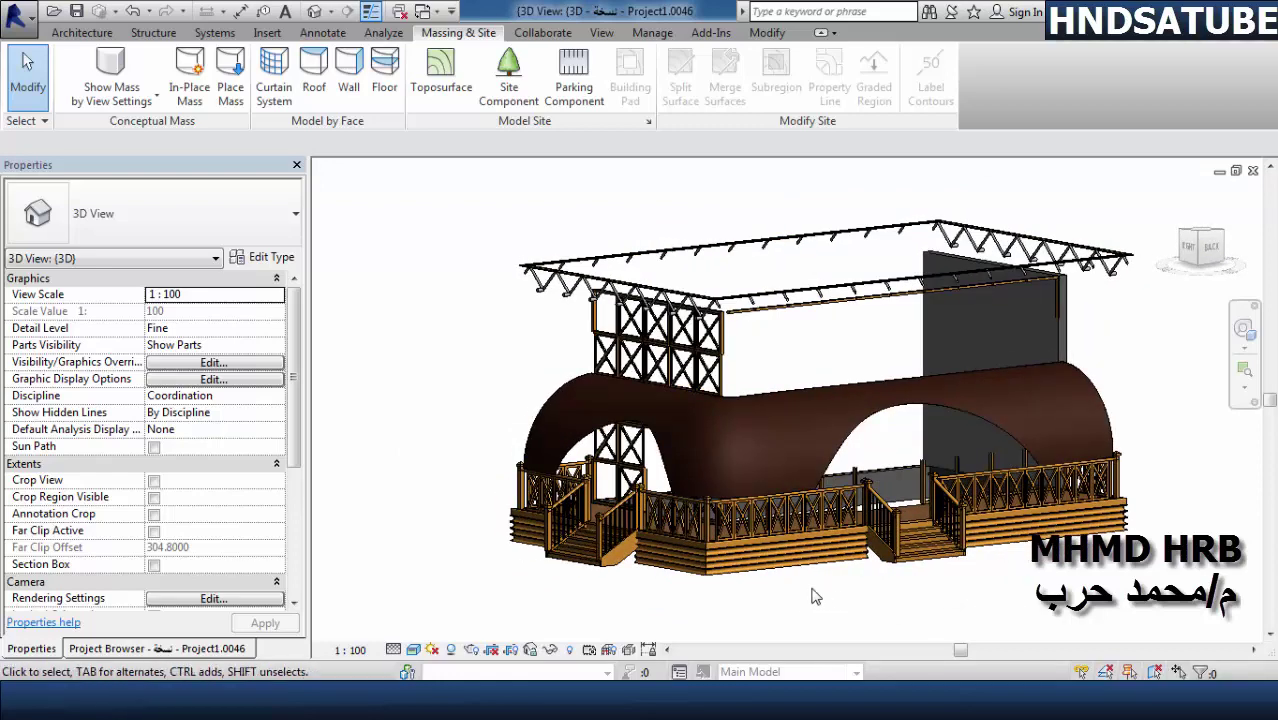
pyautogui.moveTo(836, 586)
pyautogui.keyDown('shift'); pyautogui.mouseDown(button='middle')
pyautogui.moveTo(847, 571)
pyautogui.moveTo(777, 600)
pyautogui.moveTo(817, 607)
pyautogui.mouseUp(button='middle'); pyautogui.keyUp('shift')
pyautogui.scroll(1, 785, 590)
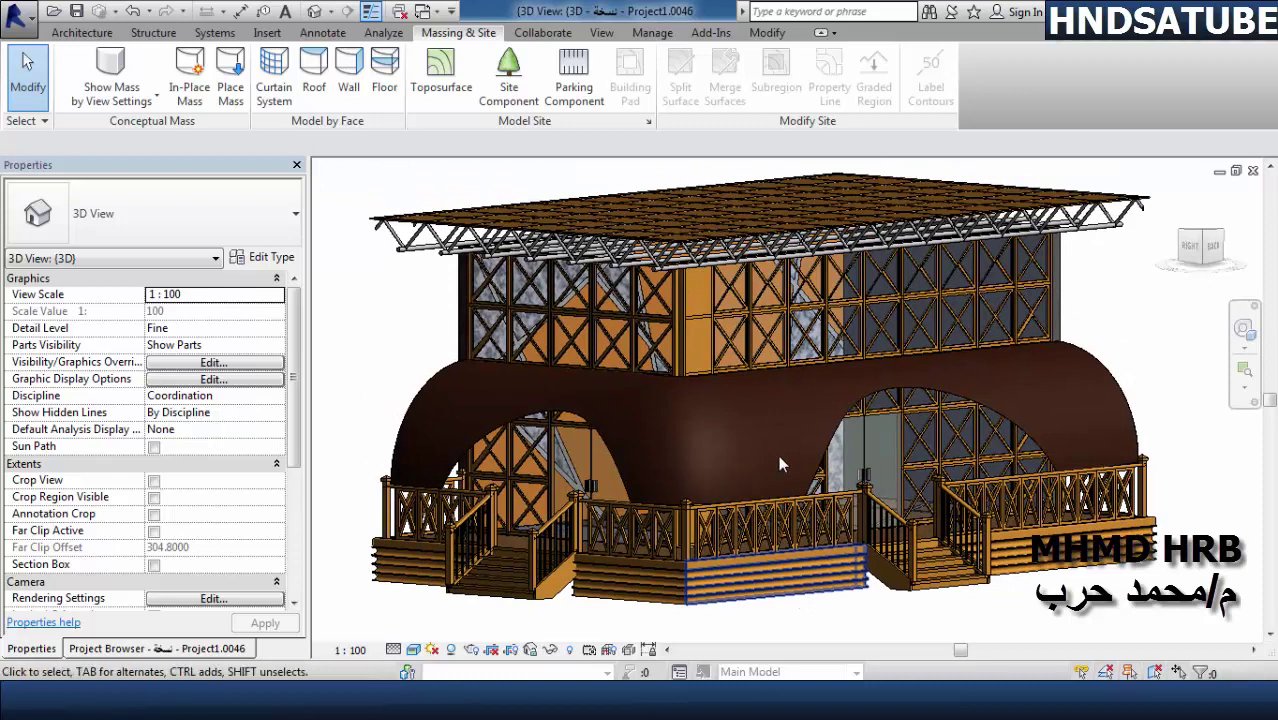
pyautogui.scroll(4, 780, 458)
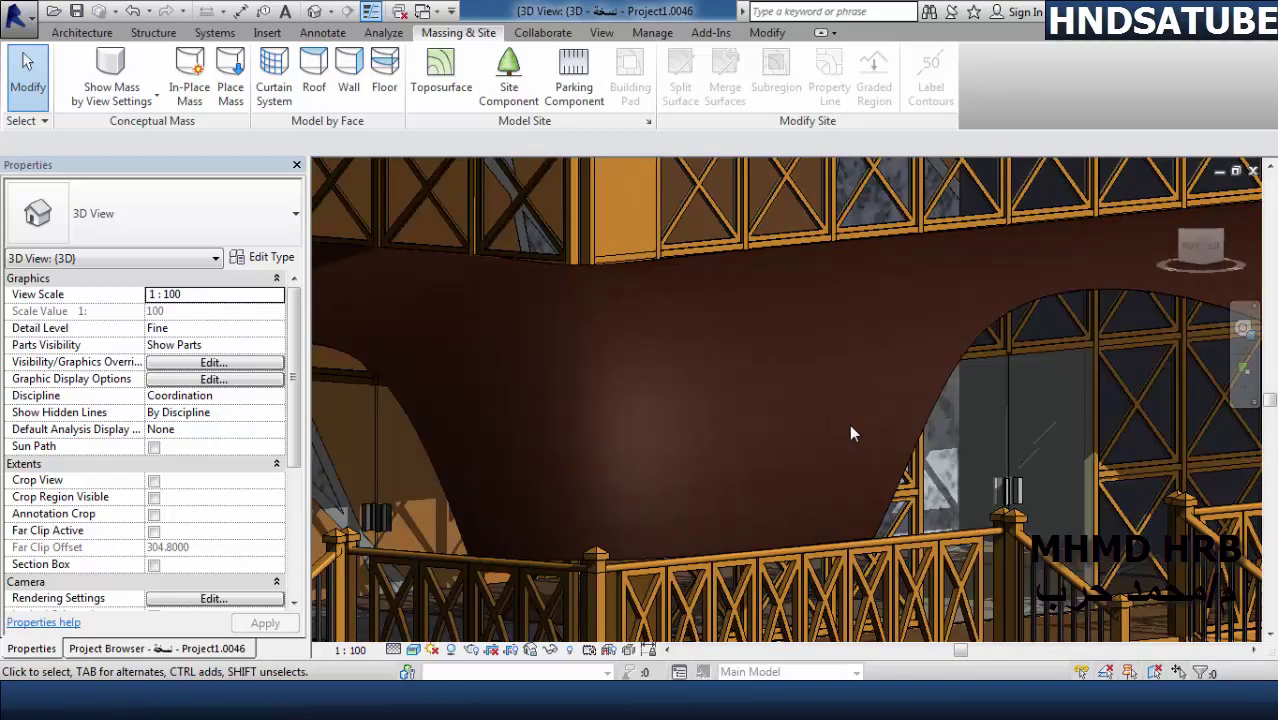
pyautogui.scroll(2, 672, 439)
pyautogui.scroll(-3, 672, 449)
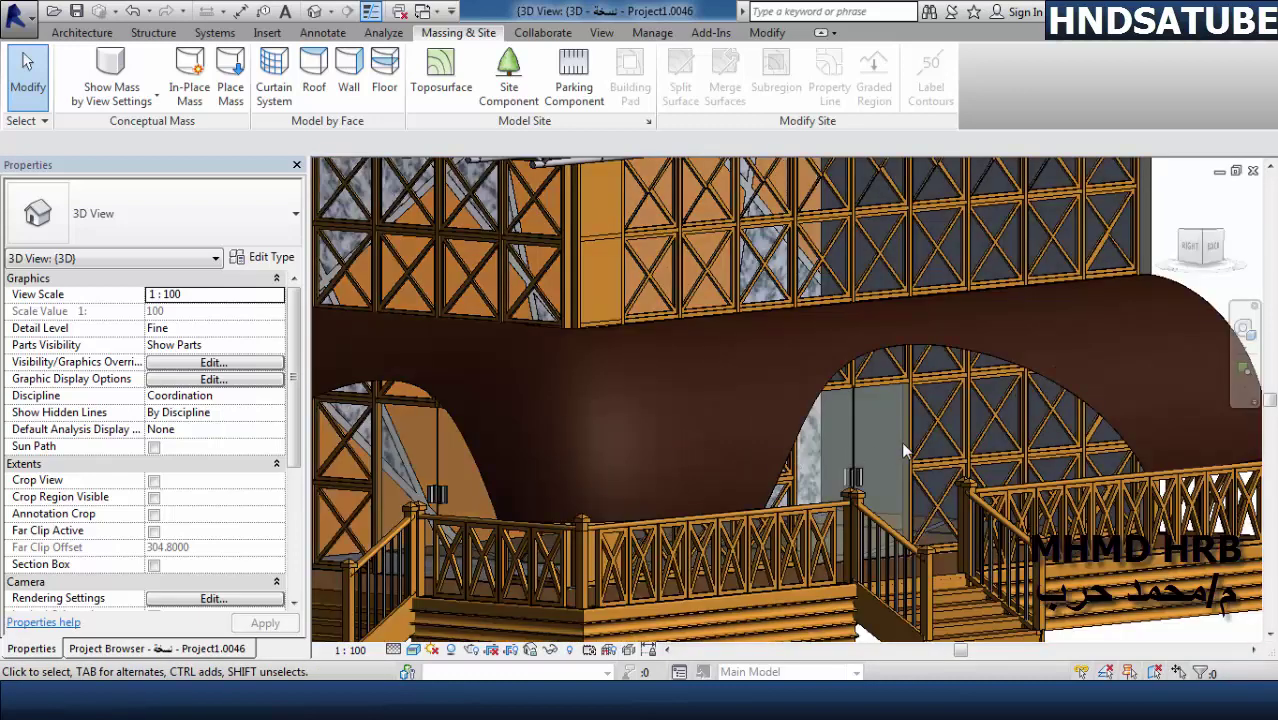
pyautogui.moveTo(780, 510)
pyautogui.mouseDown(button='middle')
pyautogui.moveTo(838, 483)
pyautogui.moveTo(780, 490)
pyautogui.moveTo(905, 432)
pyautogui.mouseUp(button='middle')
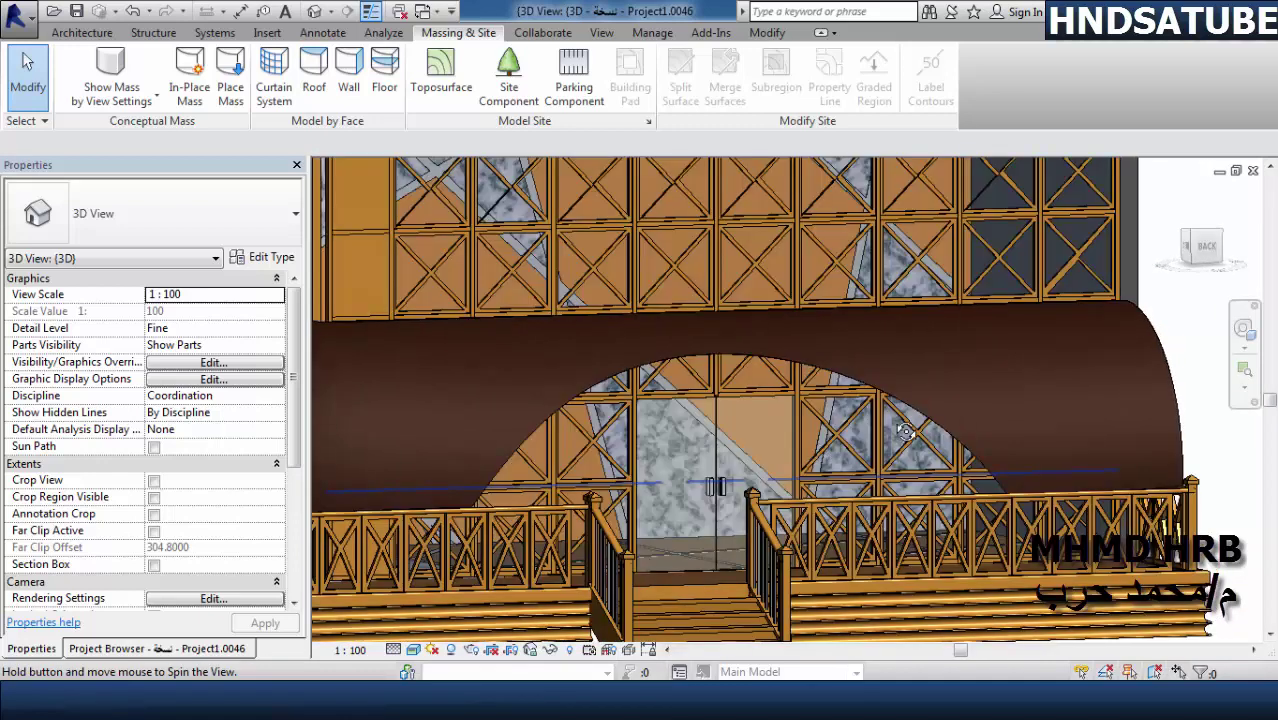
pyautogui.scroll(-5, 898, 427)
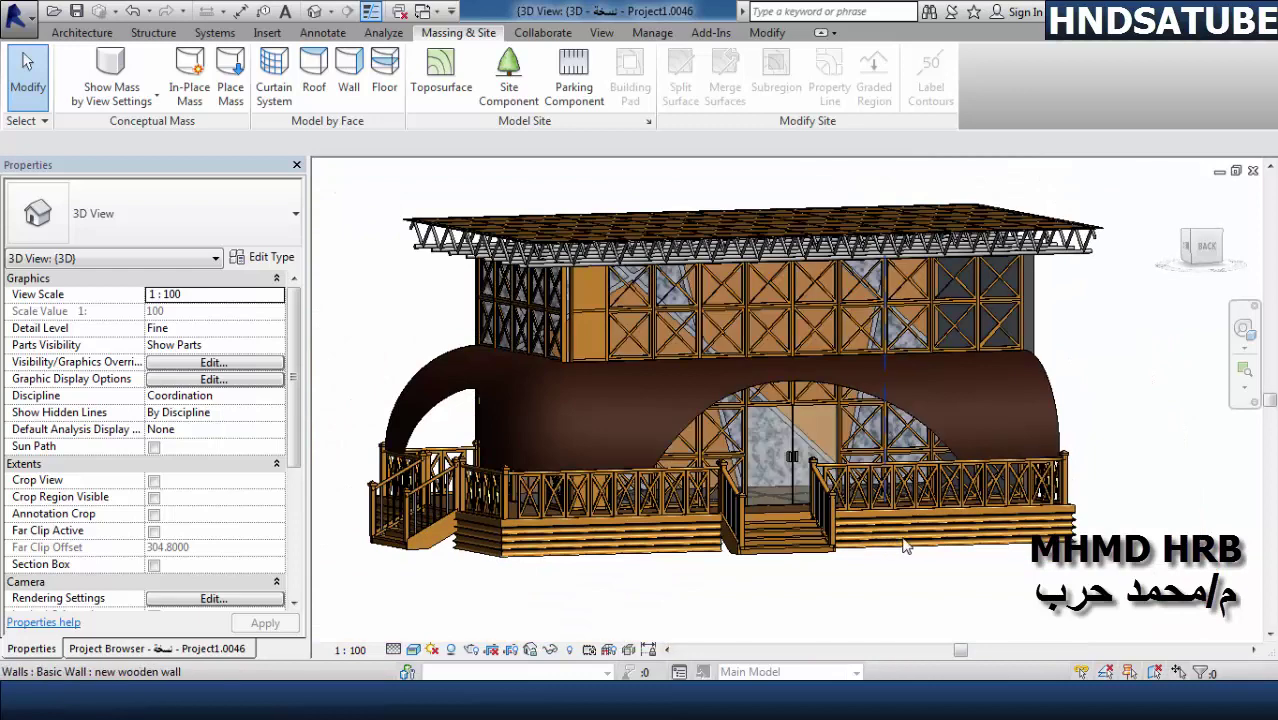
pyautogui.keyDown('shift'); pyautogui.moveTo(927, 565); pyautogui.dragTo(919, 581, button='middle'); pyautogui.keyUp('shift')
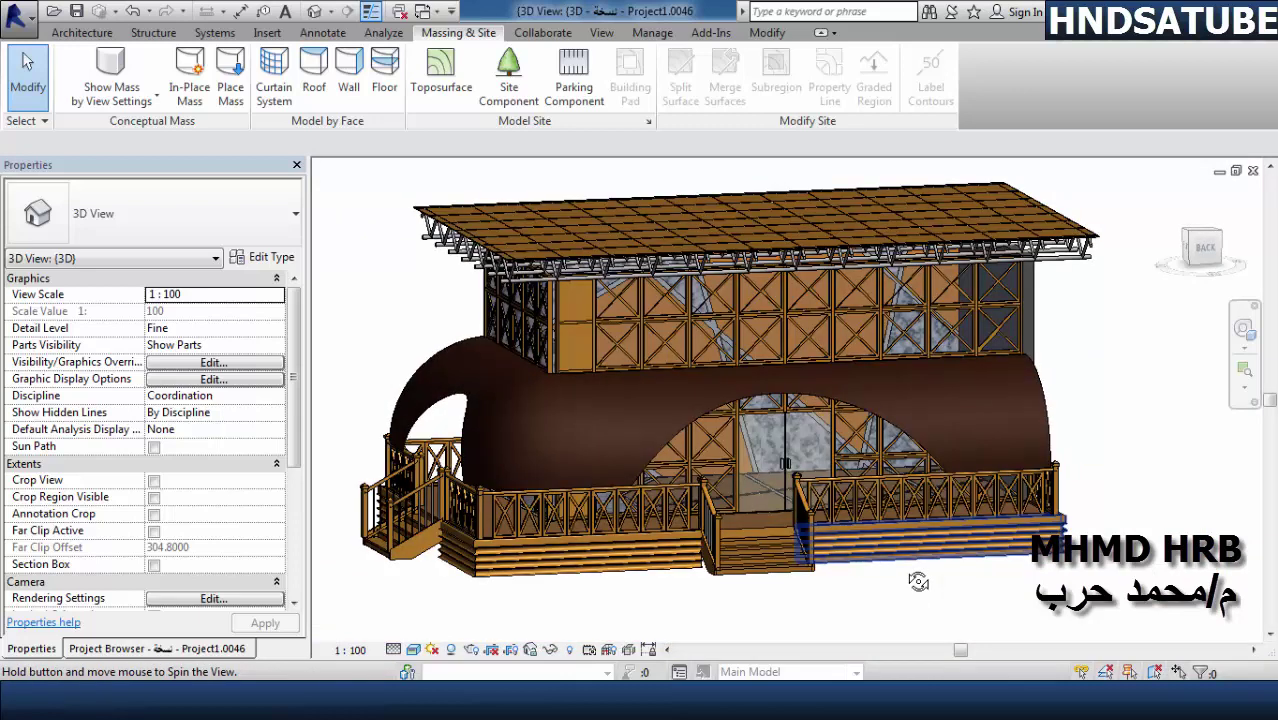
pyautogui.moveTo(658, 597); pyautogui.dragTo(875, 601, button='middle')
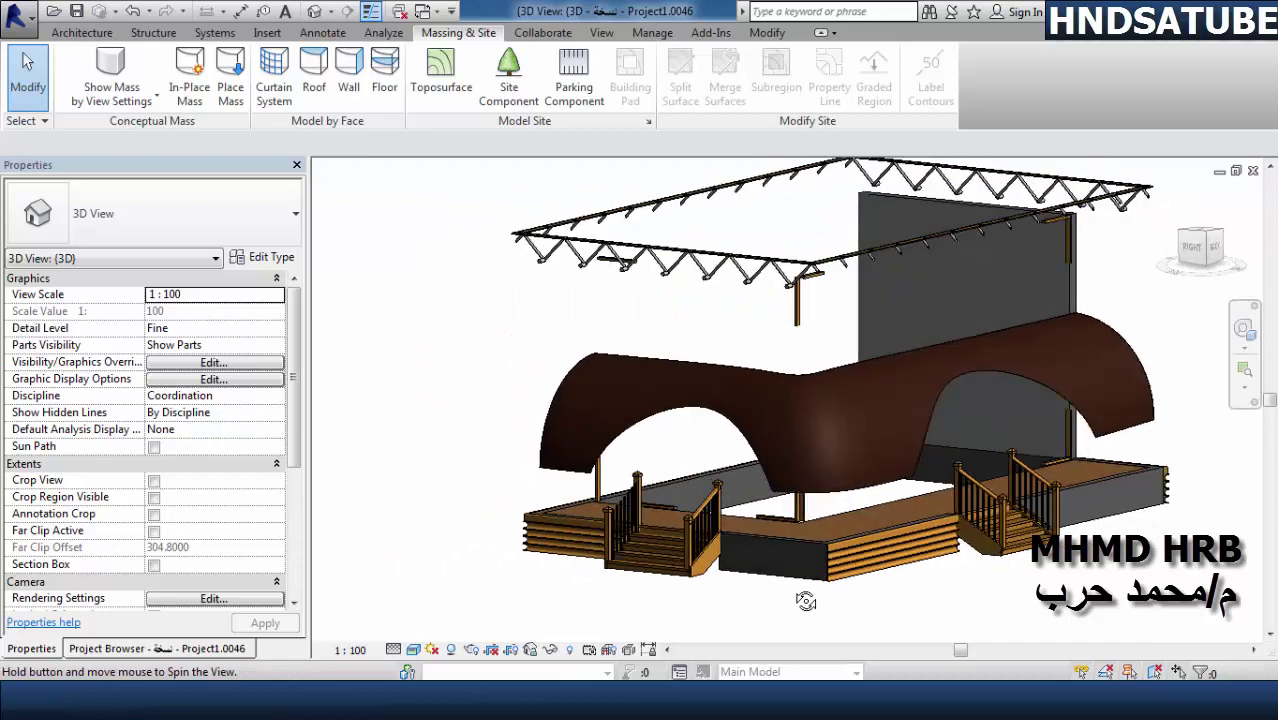
pyautogui.scroll(1, 690, 600)
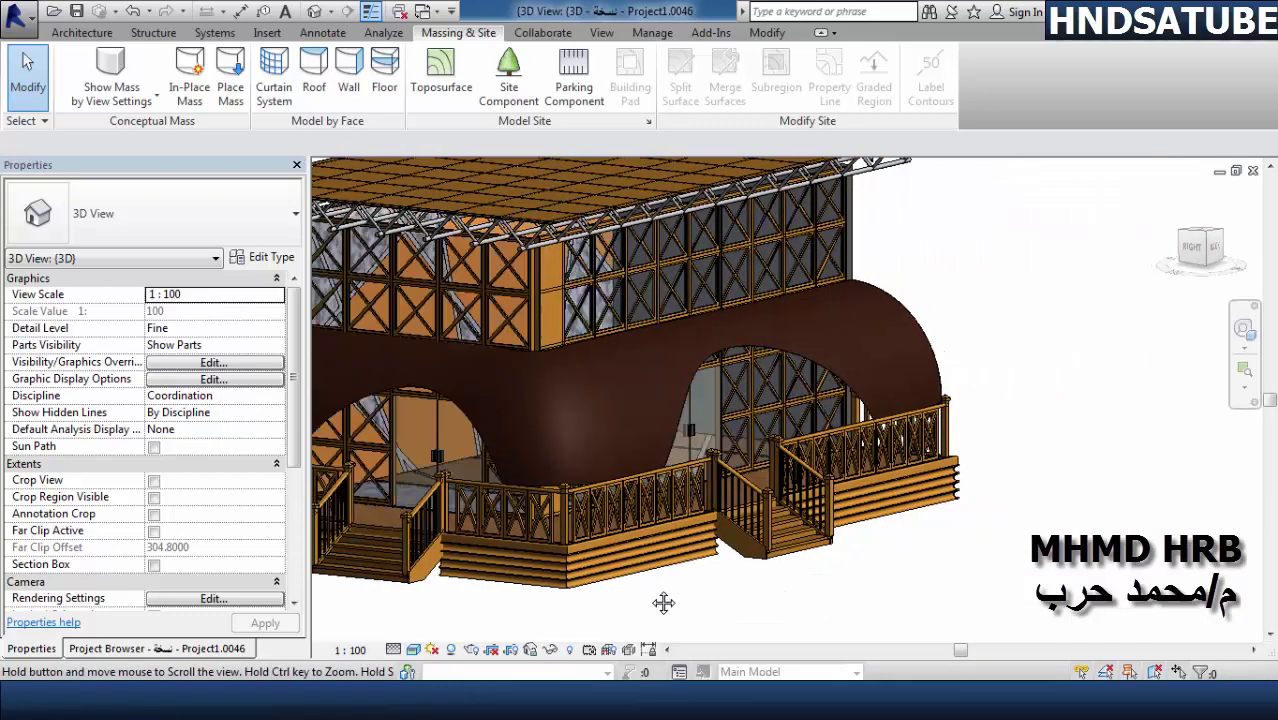
pyautogui.scroll(-1, 707, 587)
pyautogui.moveTo(670, 585)
pyautogui.keyDown('shift'); pyautogui.mouseDown(button='middle')
pyautogui.moveTo(764, 599)
pyautogui.moveTo(717, 583)
pyautogui.moveTo(718, 605)
pyautogui.mouseUp(button='middle'); pyautogui.keyUp('shift')
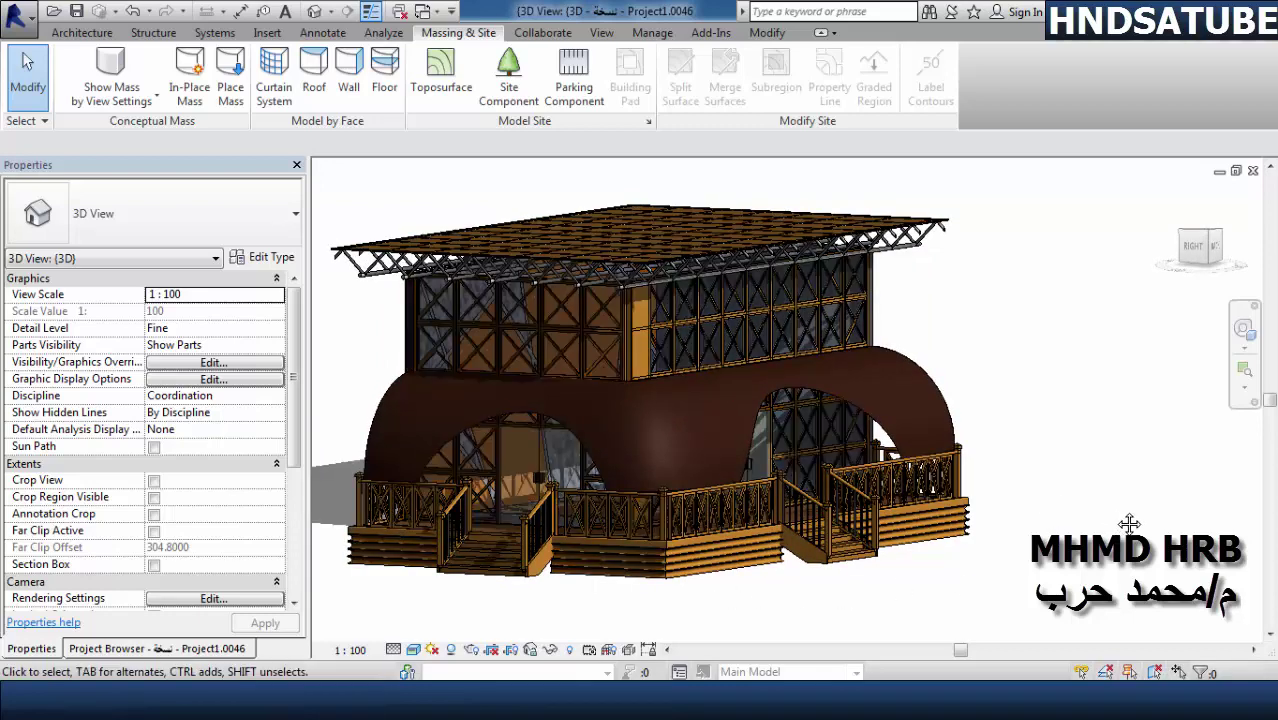
pyautogui.moveTo(1129, 524); pyautogui.dragTo(1221, 550, button='middle')
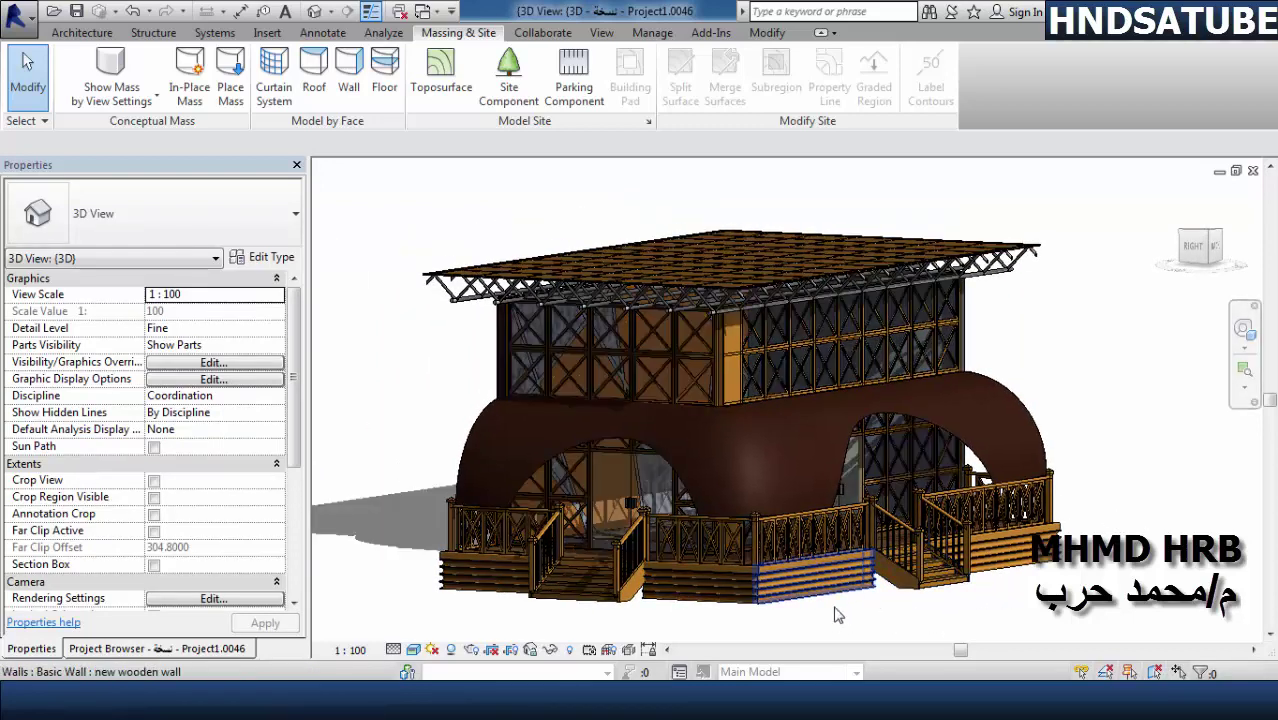
pyautogui.moveTo(956, 611)
pyautogui.keyDown('shift'); pyautogui.mouseDown(button='middle')
pyautogui.moveTo(829, 618)
pyautogui.moveTo(830, 630)
pyautogui.moveTo(855, 631)
pyautogui.mouseUp(button='middle'); pyautogui.keyUp('shift')
pyautogui.scroll(2, 830, 630)
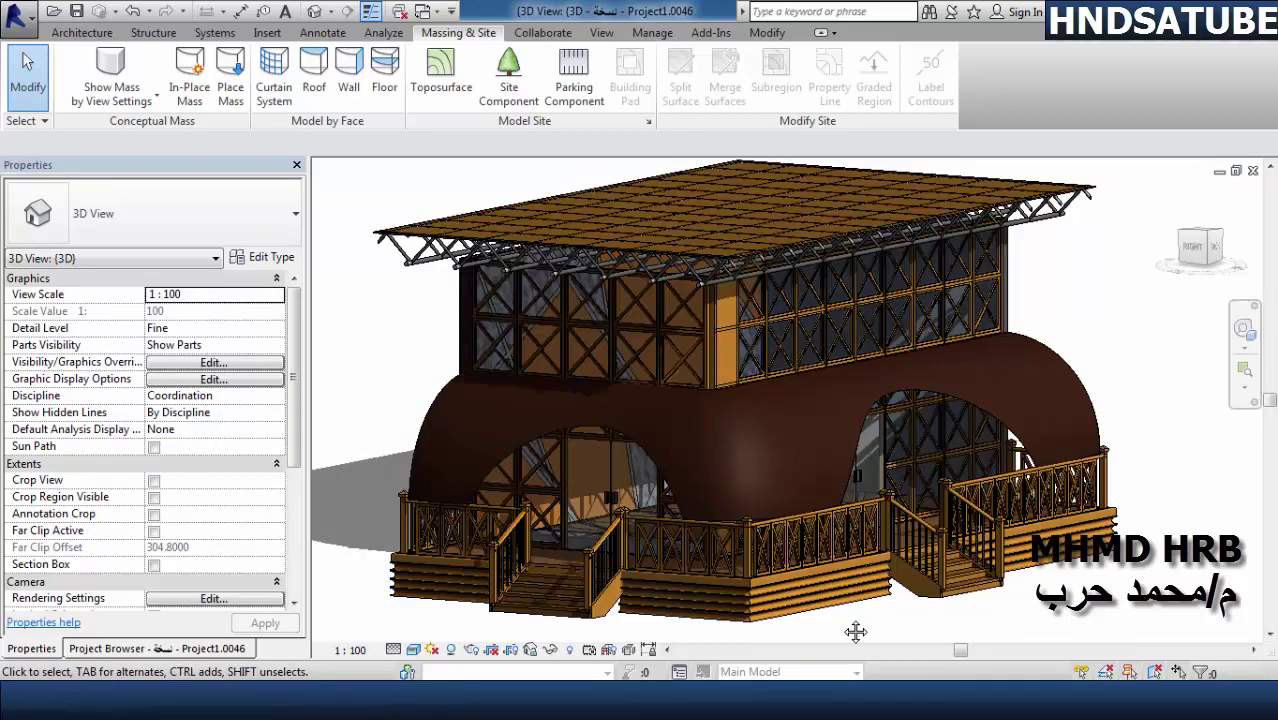
pyautogui.keyDown('shift'); pyautogui.moveTo(873, 625); pyautogui.dragTo(868, 637, button='middle'); pyautogui.keyUp('shift')
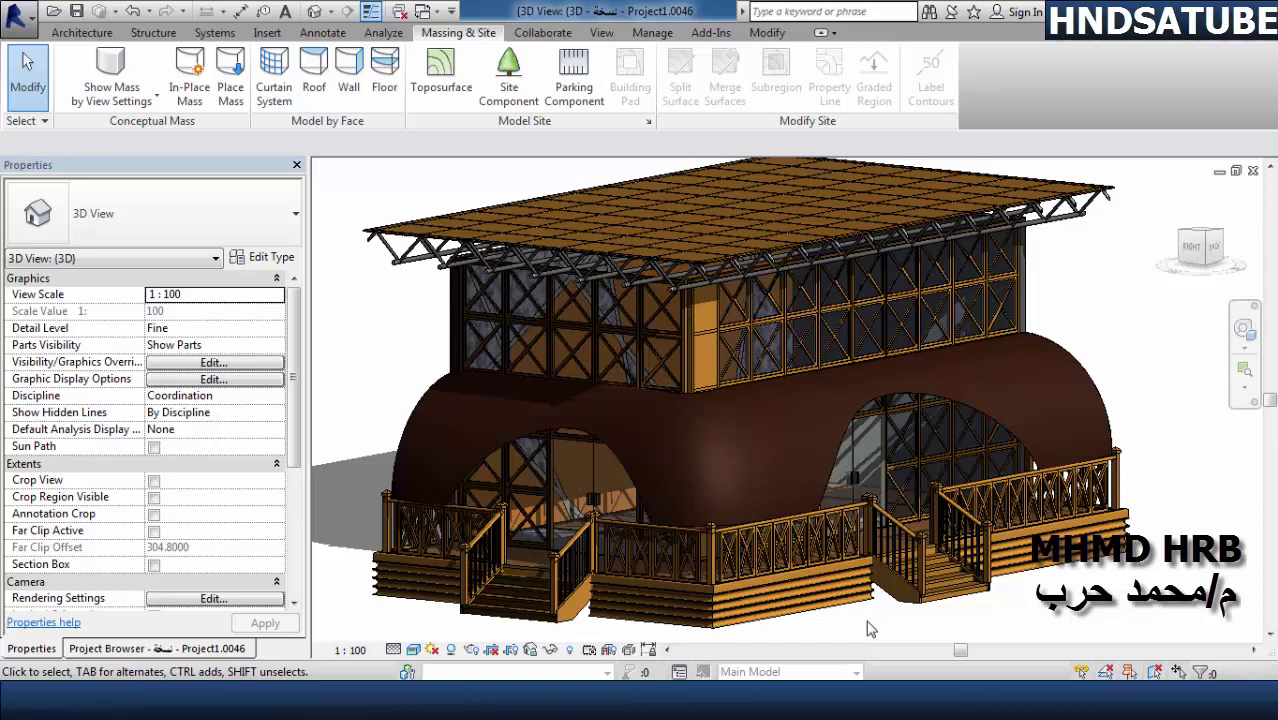
pyautogui.keyDown('shift'); pyautogui.moveTo(862, 624); pyautogui.dragTo(855, 634, button='middle'); pyautogui.keyUp('shift')
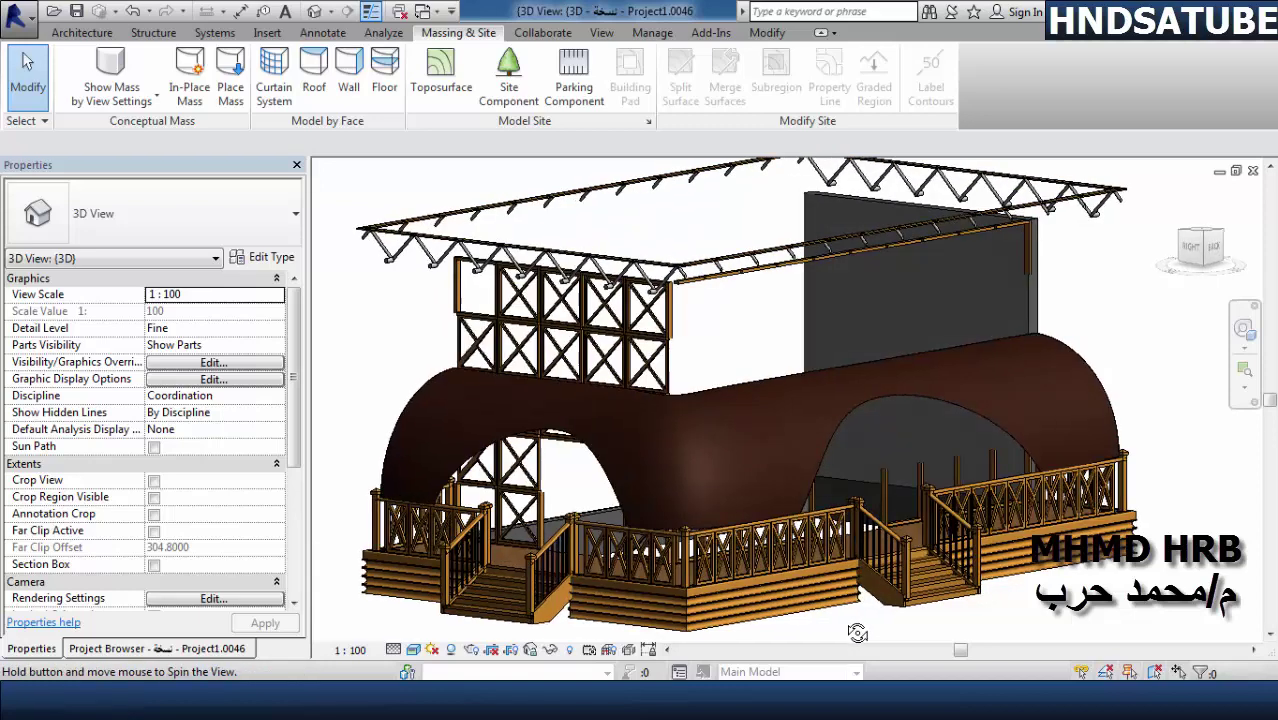